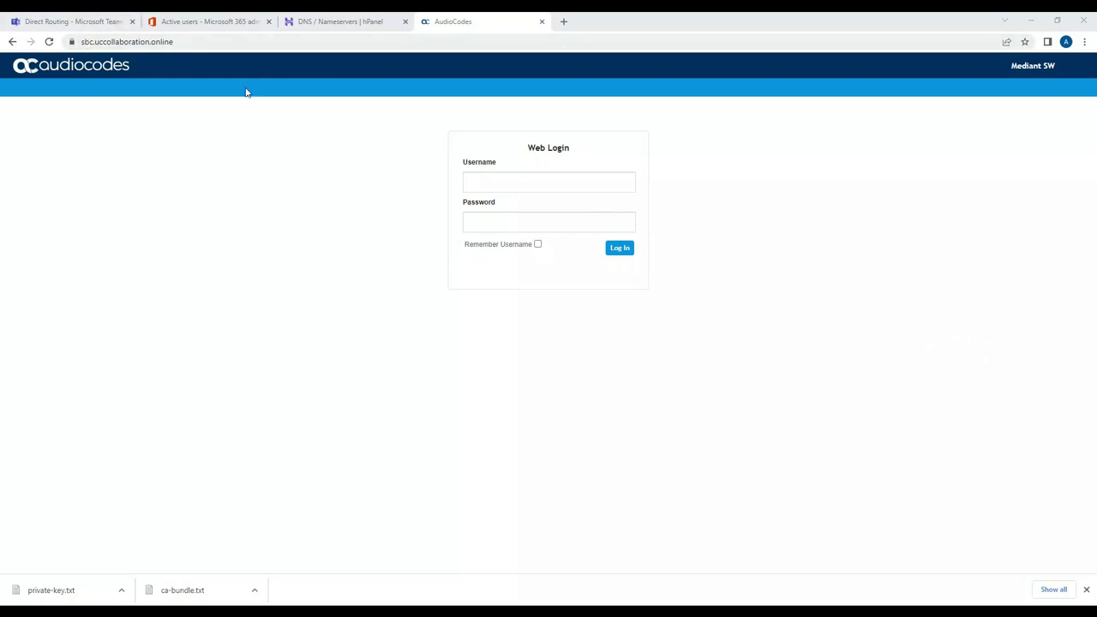
Step: Sign in to the SBC web interface with the saved username and the admin password
left_click(478, 175)
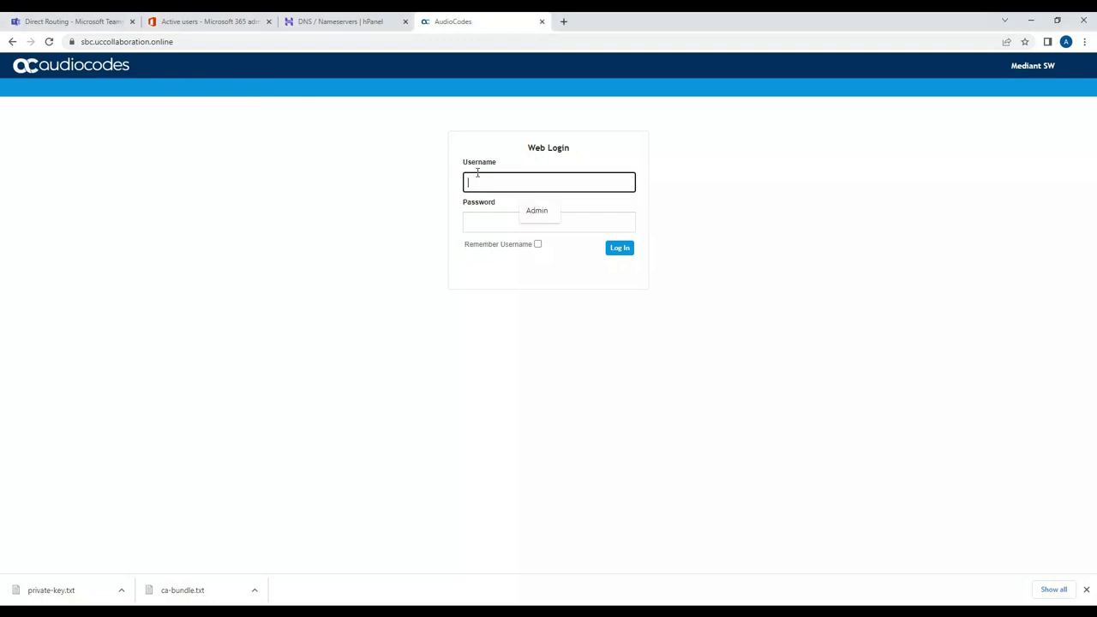
key("Down")
key("Tab")
type("********")
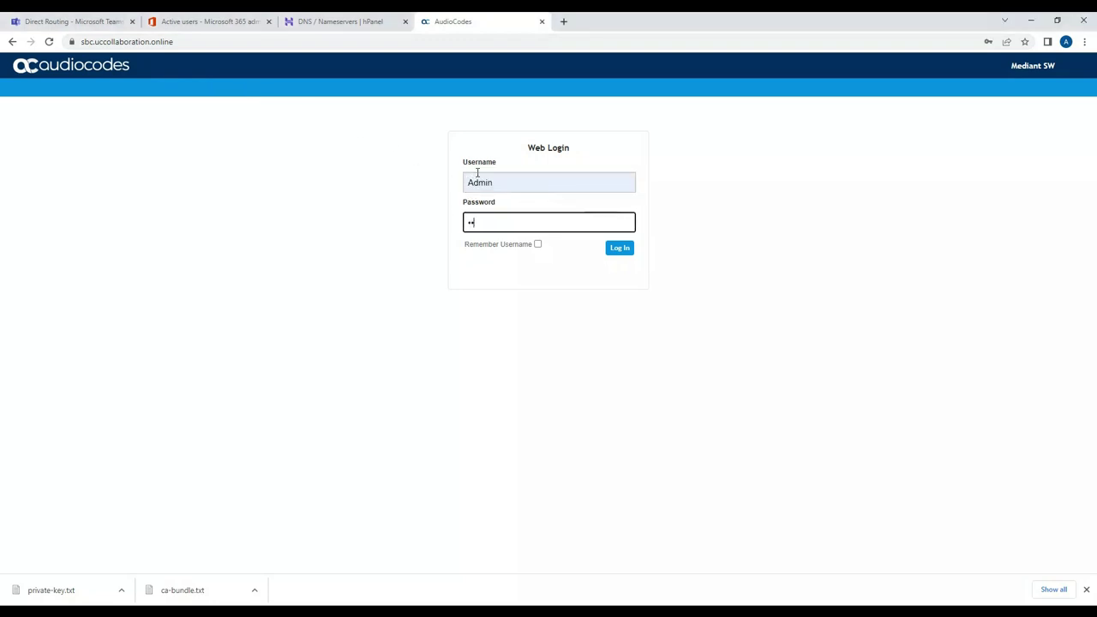
key("Return")
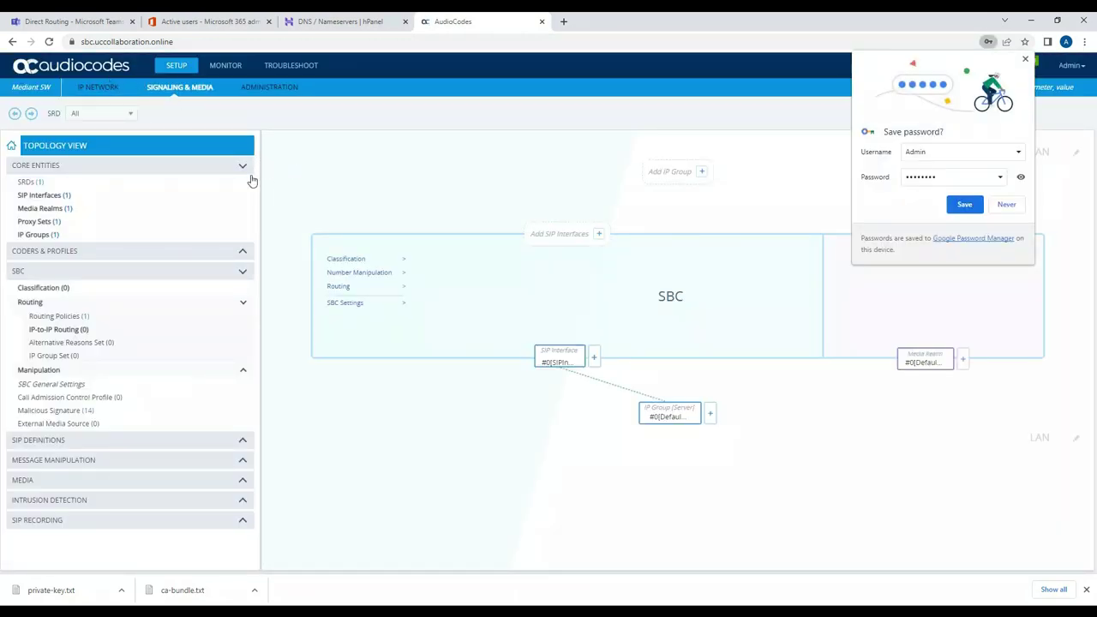
Step: Go to SIP Interfaces, decline Chrome's password save, and edit SIPInterface_0
left_click(51, 195)
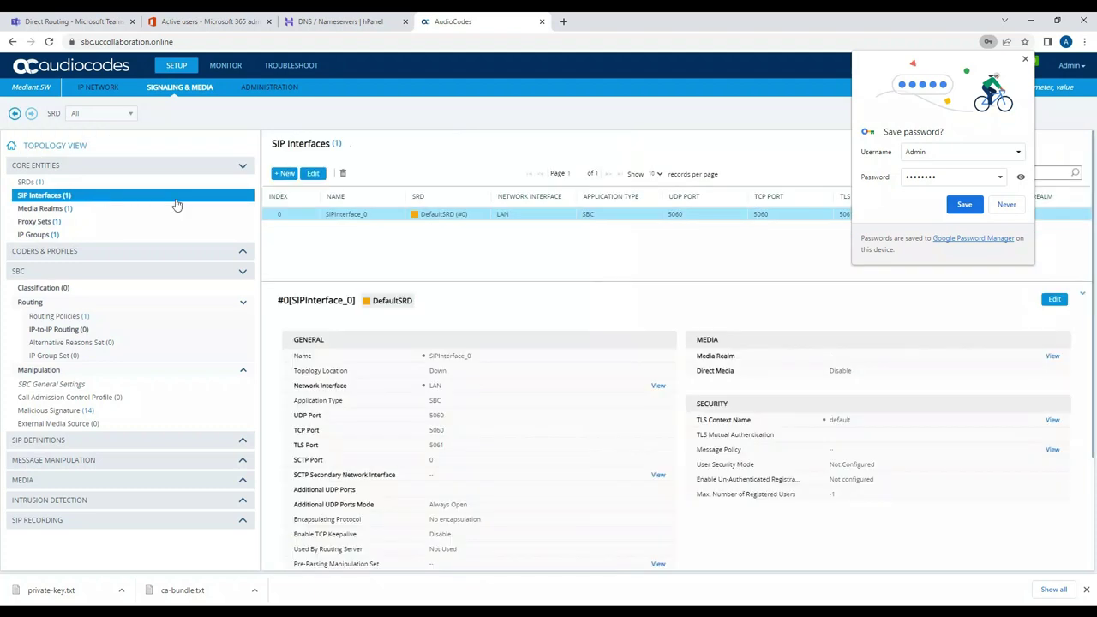
left_click(1007, 204)
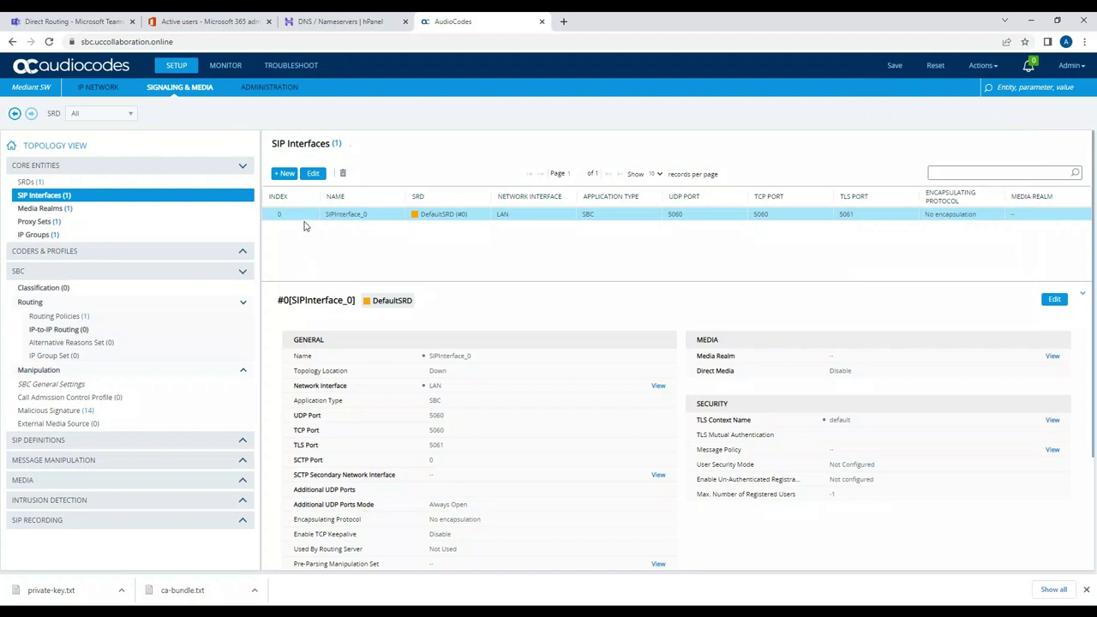
left_click(313, 175)
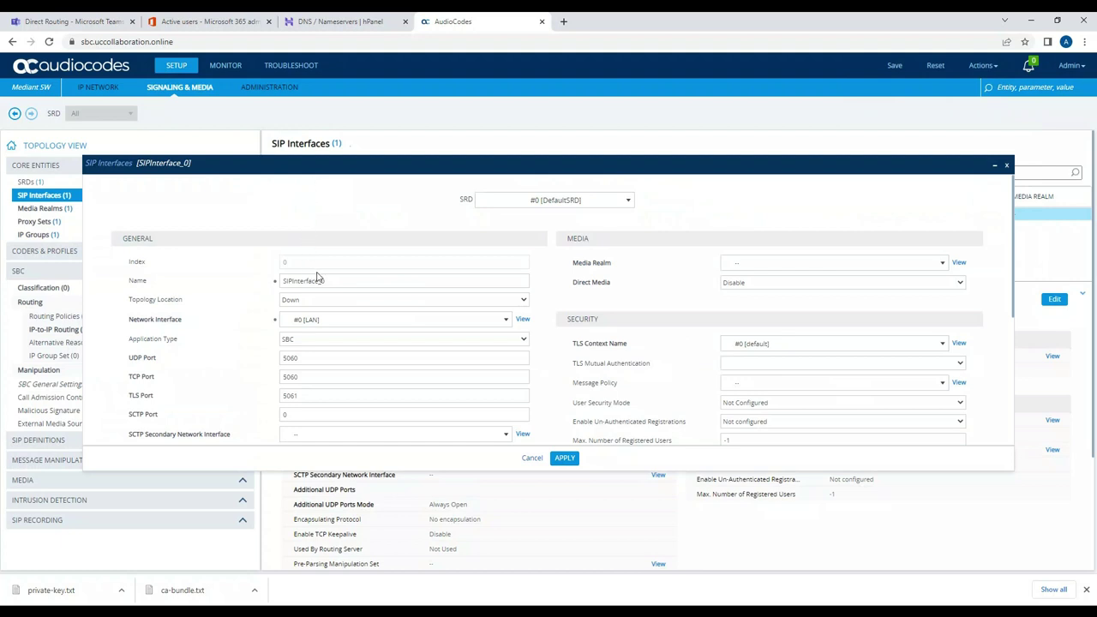
Step: Rename SIP interface #0 to 'Teams SIP Interface' with topology Up on Network Interface #1 [WAN]
left_click_drag(324, 278, 215, 283)
type("Teams SIP Interface")
left_click(306, 301)
left_click(308, 323)
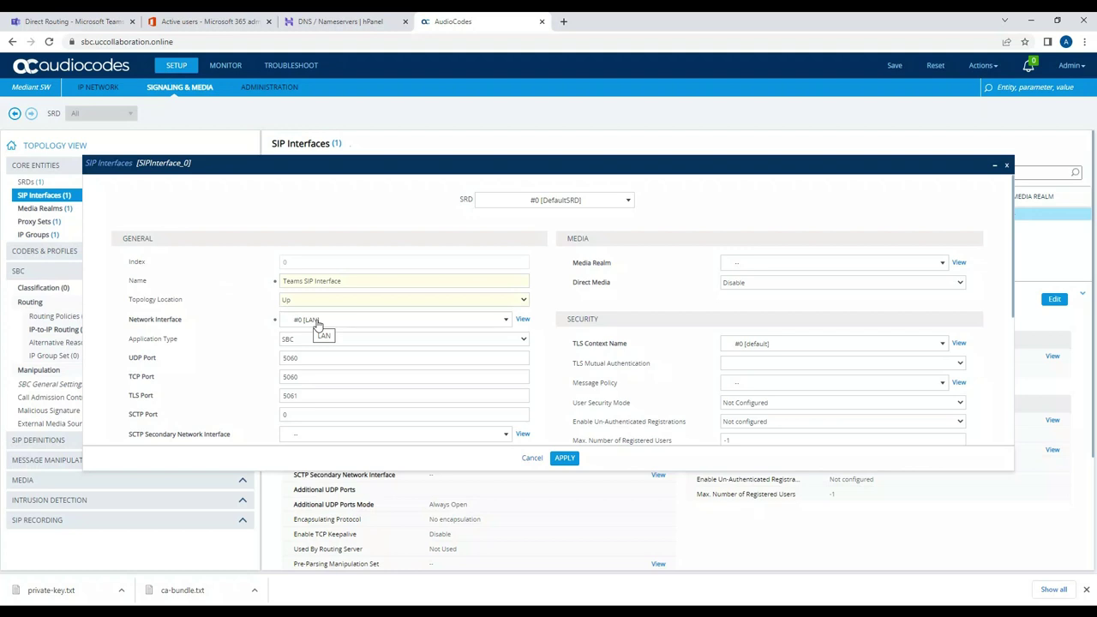
left_click(317, 325)
left_click(321, 388)
Step: Enable TLS mutual authentication and apply the Teams SIP Interface settings
type("7")
left_click(768, 367)
left_click(761, 392)
scroll(617, 426, "down", 2)
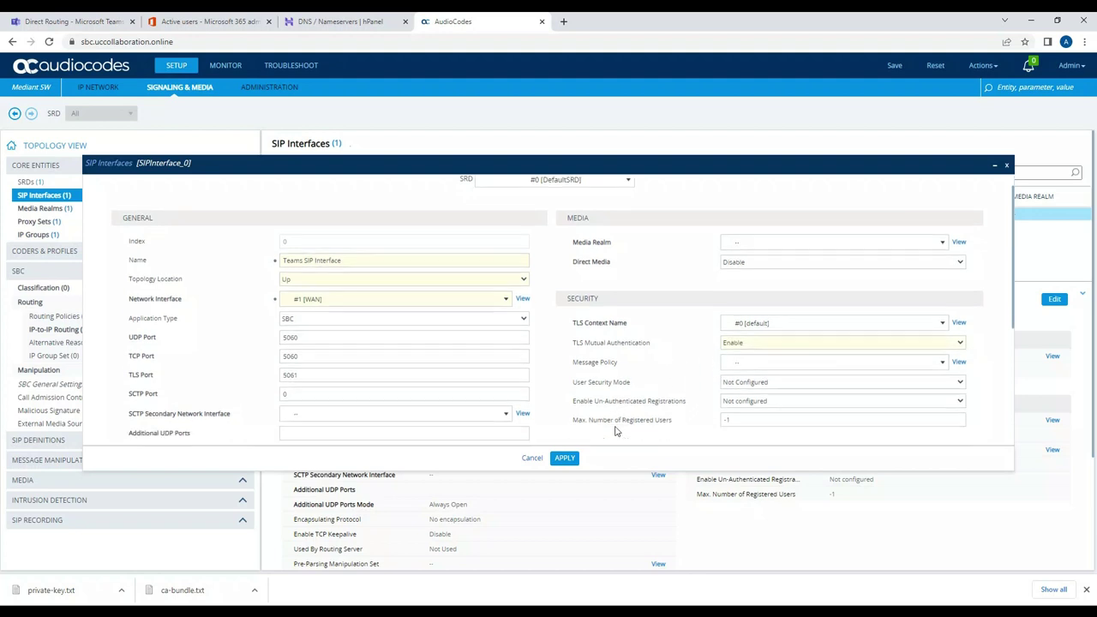
scroll(614, 431, "down", 1)
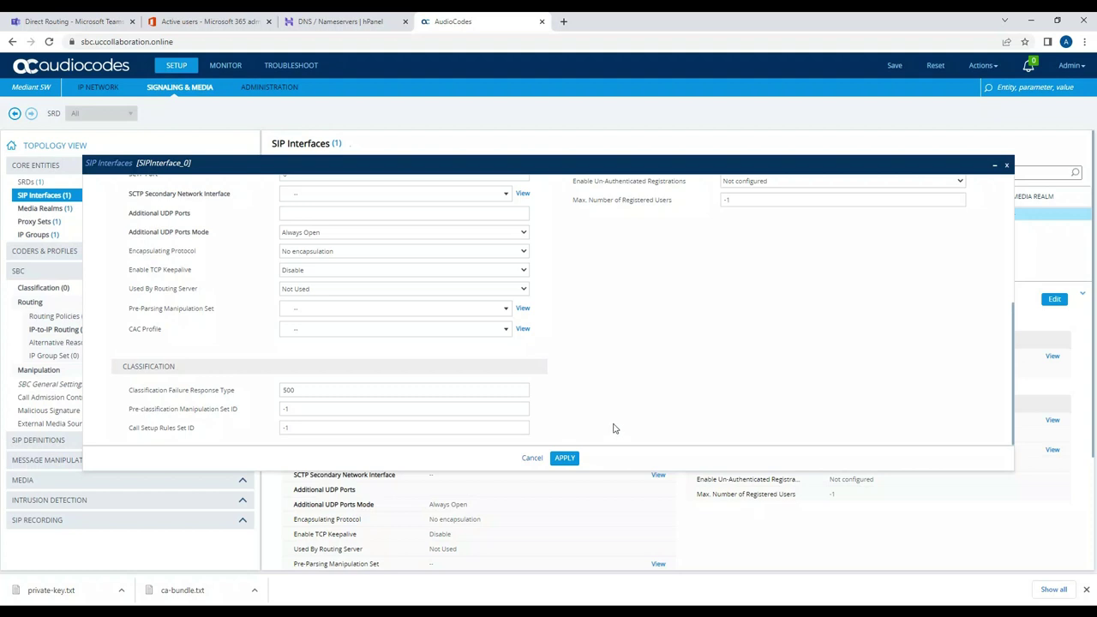
left_click(571, 460)
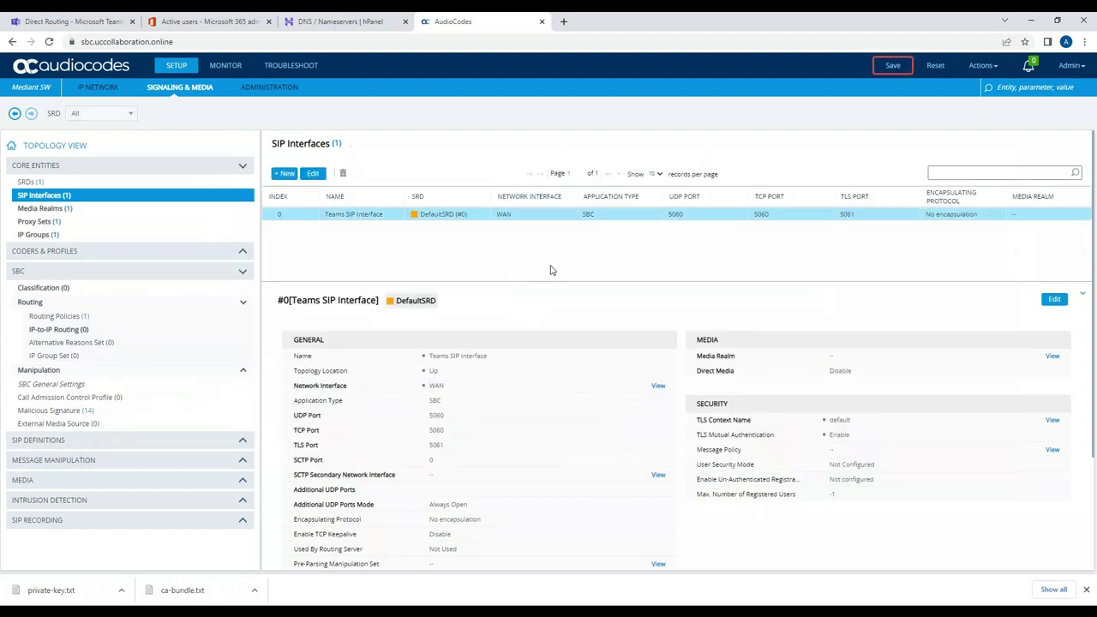
Step: Add a new SIP interface named 'CUCM SIP Interface' with topology Down on Network Interface #0 [LAN]
left_click(285, 174)
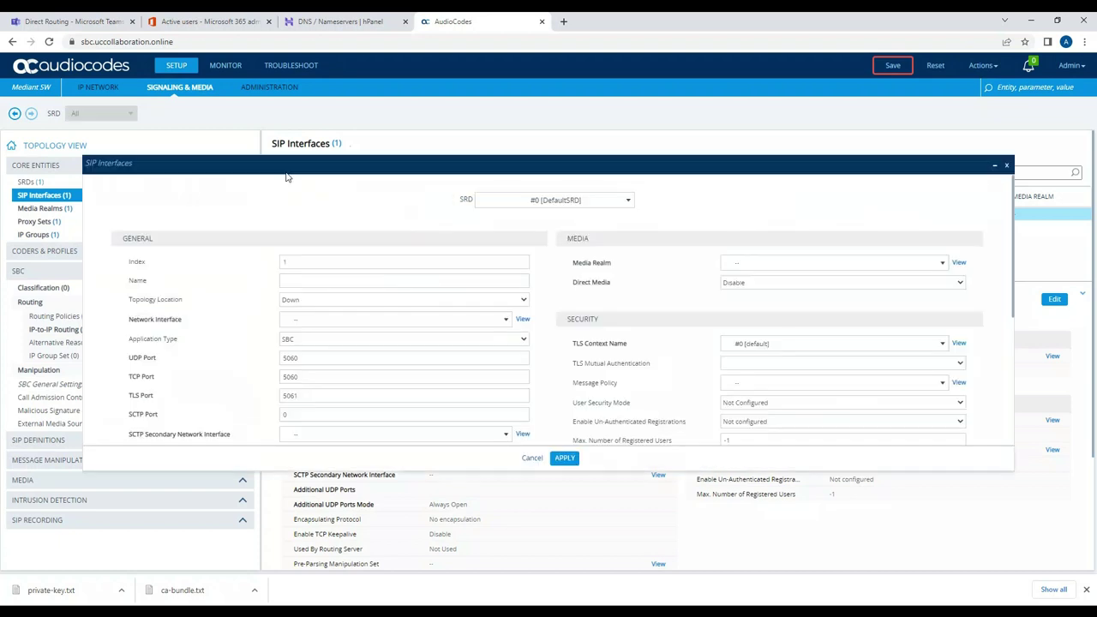
left_click(301, 279)
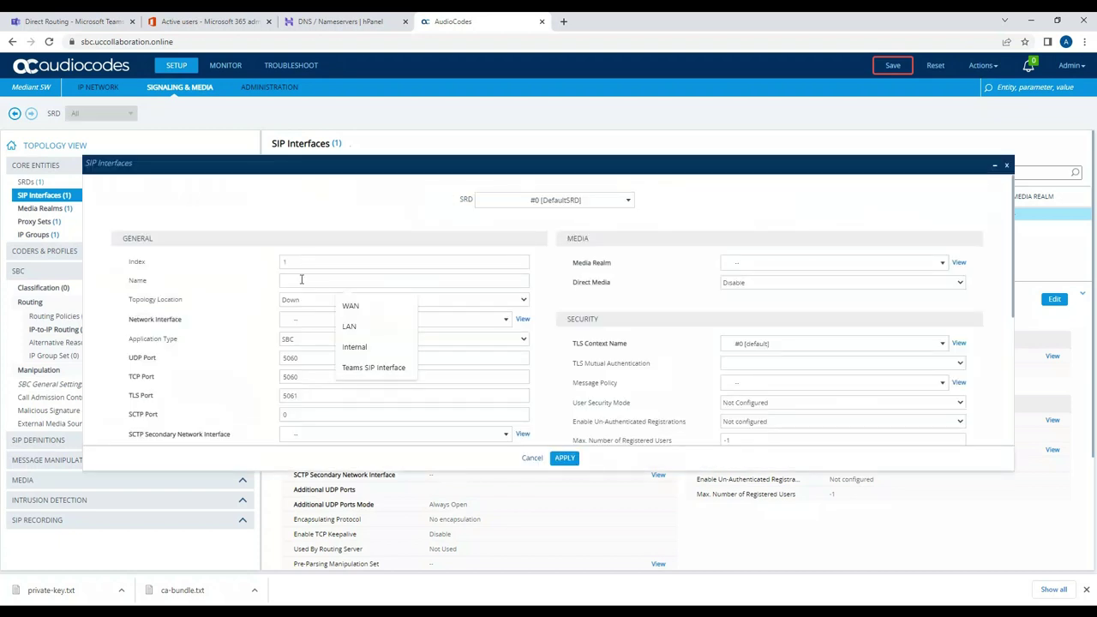
type("CUCM")
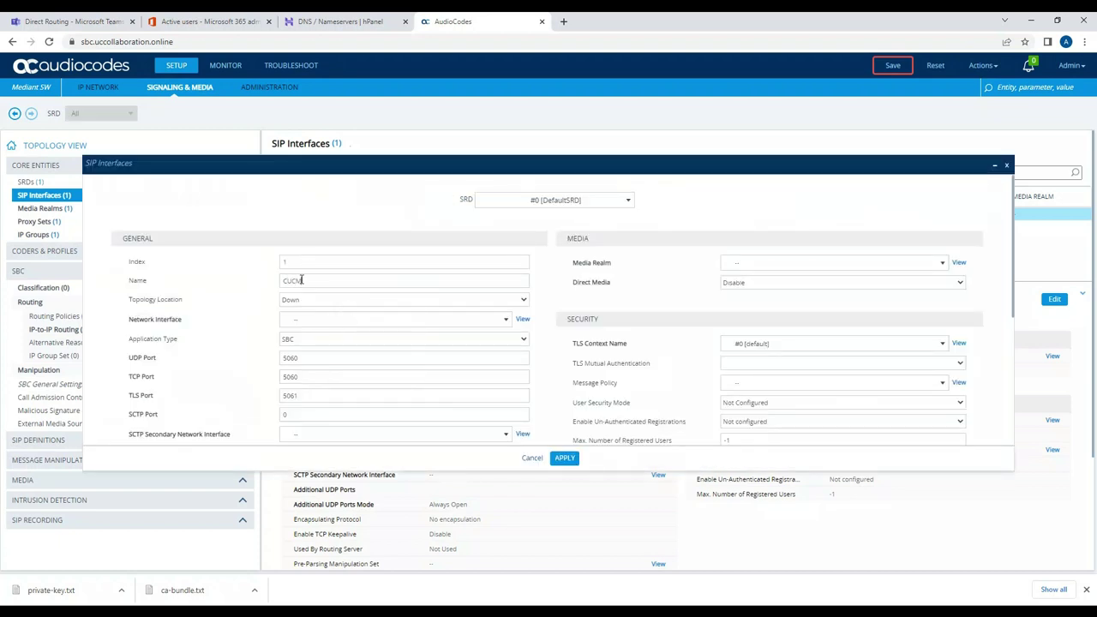
type(" SIP Intw")
type("rface")
left_click(296, 300)
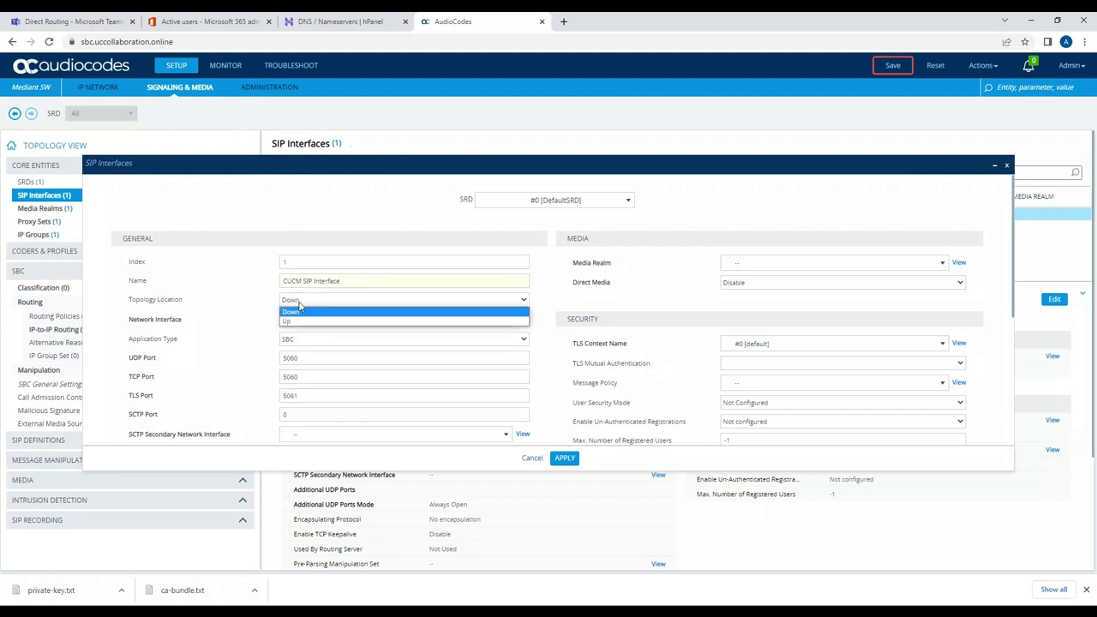
left_click(299, 310)
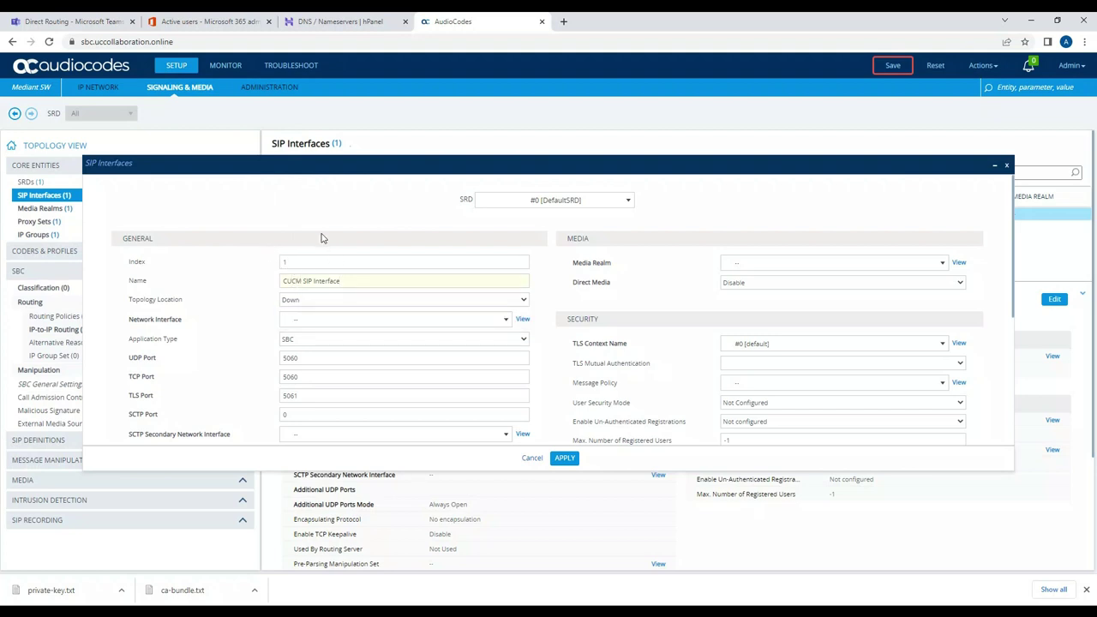
left_click(317, 318)
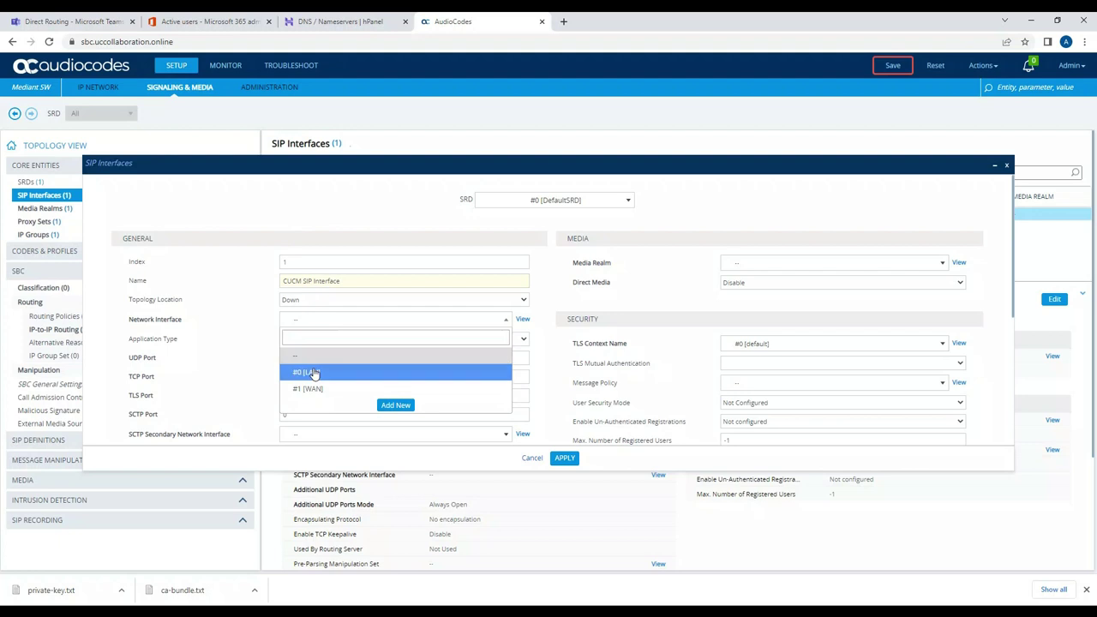
left_click(314, 372)
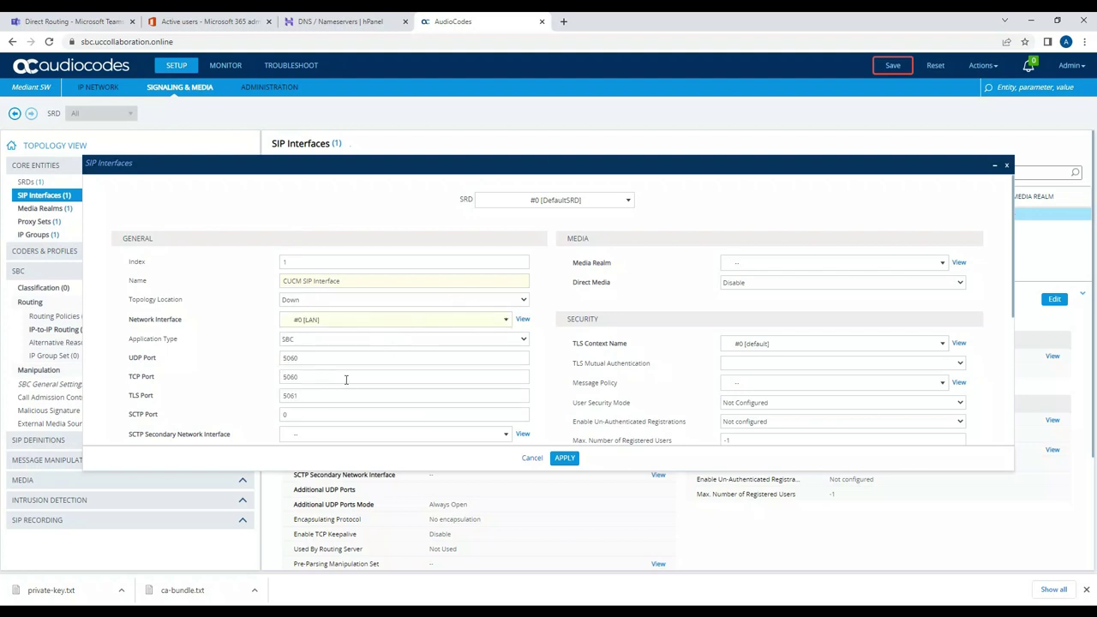
Step: Set its TCP and TLS ports to 0, save it, and go to the Media Realms list
left_click_drag(344, 380, 274, 382)
type("0")
key("Tab")
type("0")
scroll(647, 391, "down", 1)
scroll(647, 392, "down", 1)
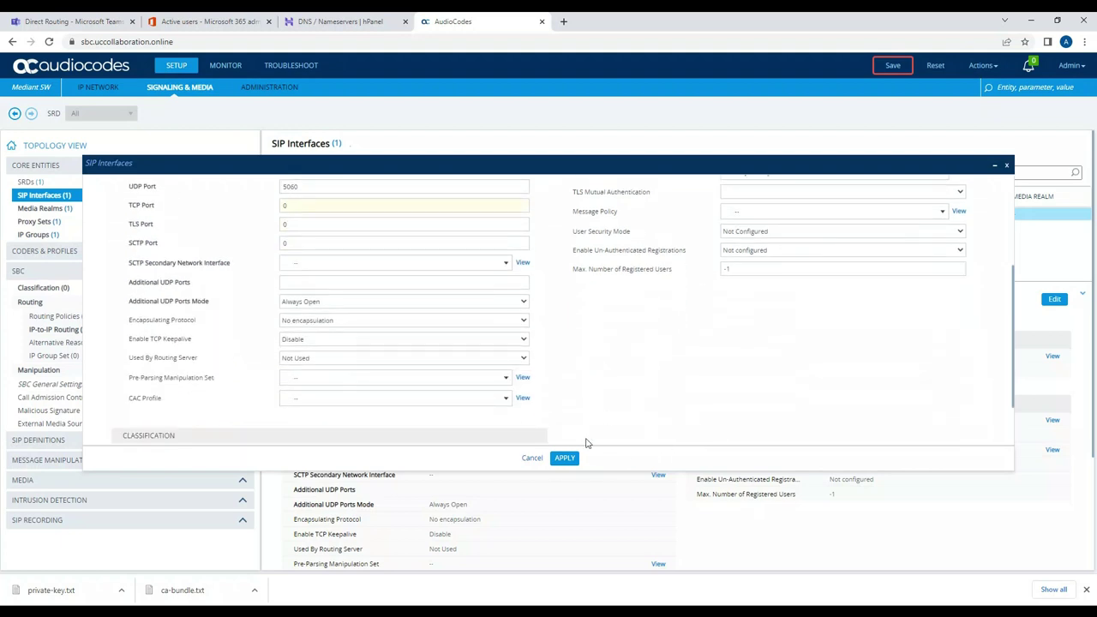
left_click(569, 457)
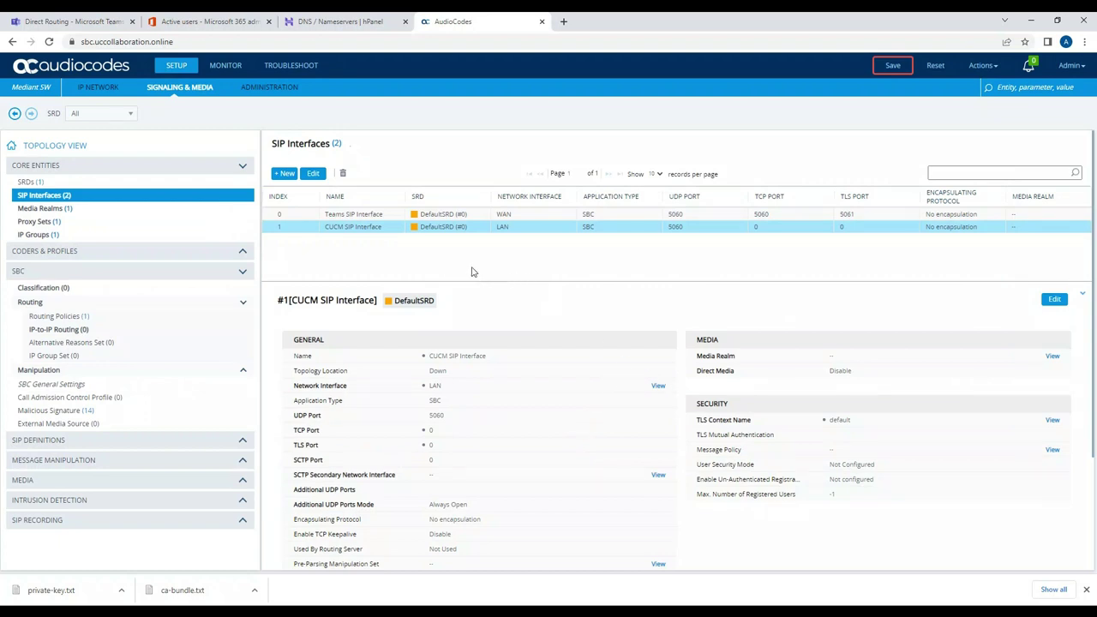
left_click(101, 210)
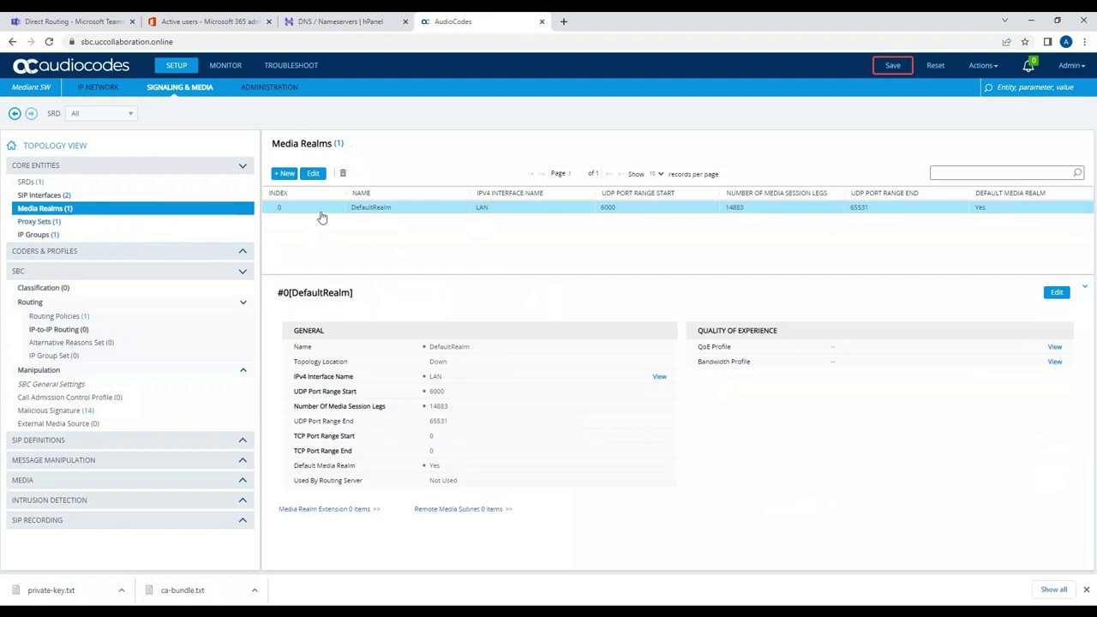
Step: Rename the DefaultRealm media realm to 'Teams MR'
double_click(383, 212)
left_click_drag(323, 249, 220, 250)
type("Teams Media Realm")
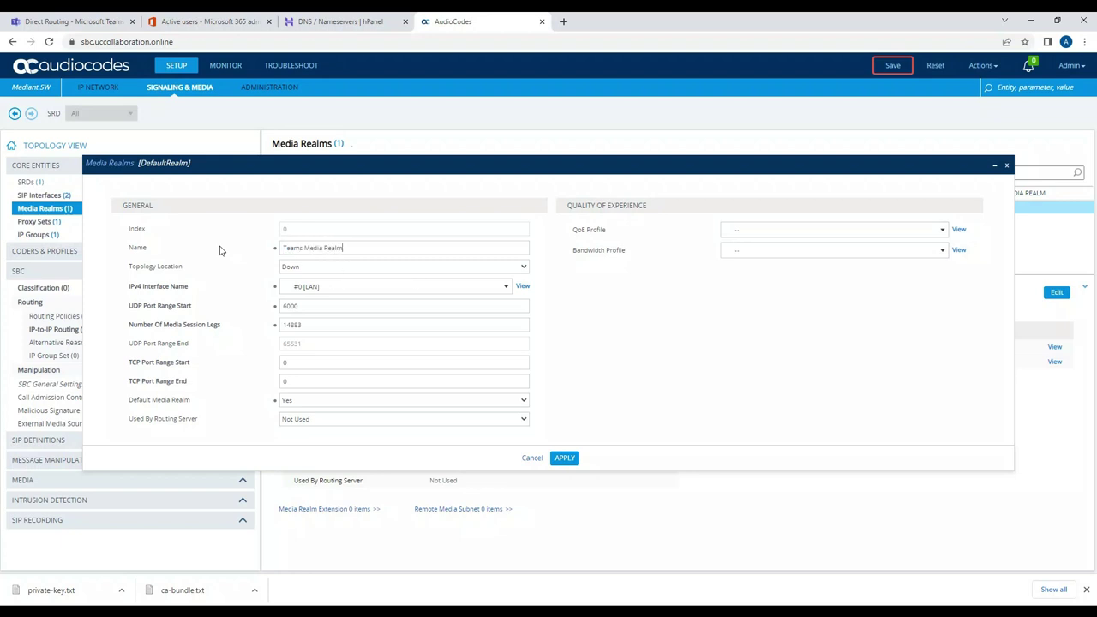
key("super")
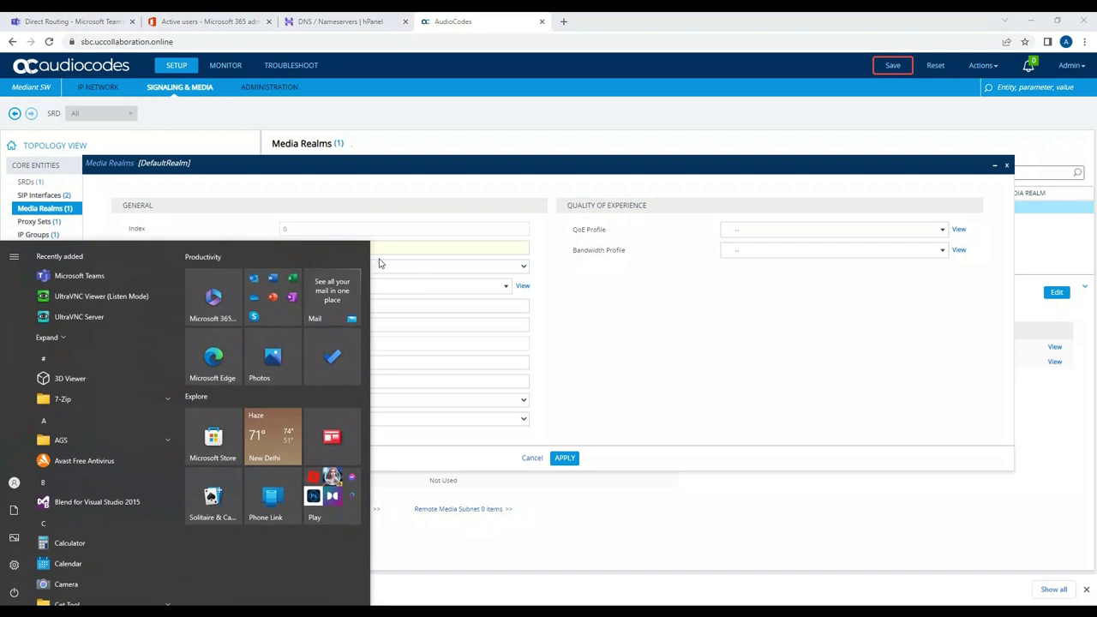
left_click(386, 254)
key("BackSpace")
key("BackSpace")
key("BackSpace")
key("BackSpace")
key("BackSpace")
key("BackSpace")
key("BackSpace")
key("BackSpace")
key("BackSpace")
key("BackSpace")
type("R")
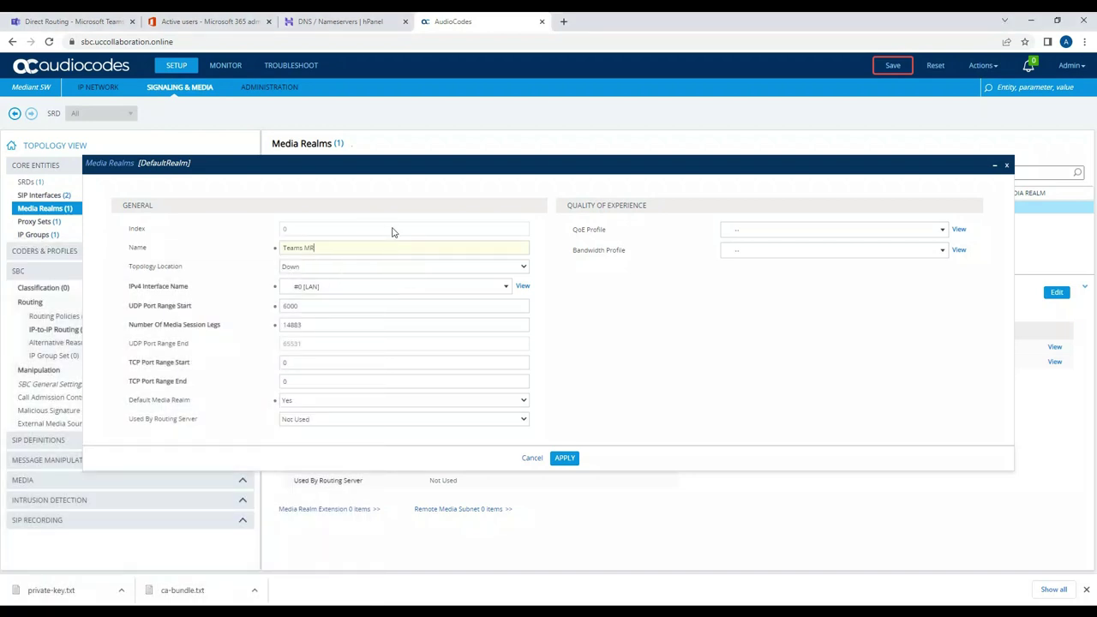
Step: Set Teams MR to topology Up on IPv4 Interface #1 [WAN] and apply
left_click(349, 269)
left_click(344, 288)
left_click(342, 290)
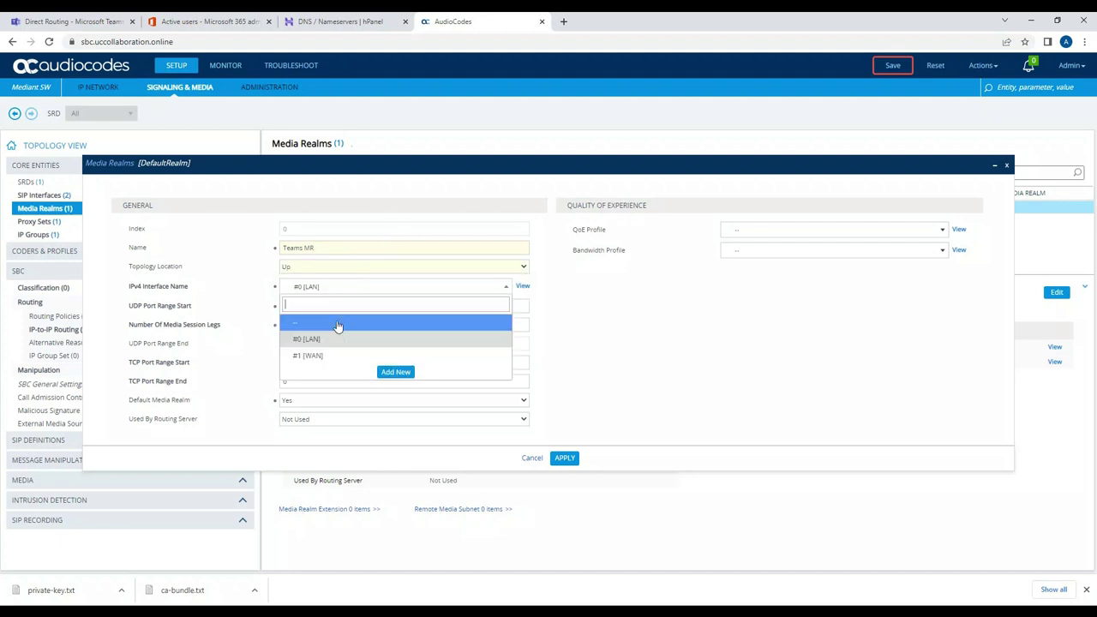
left_click(331, 352)
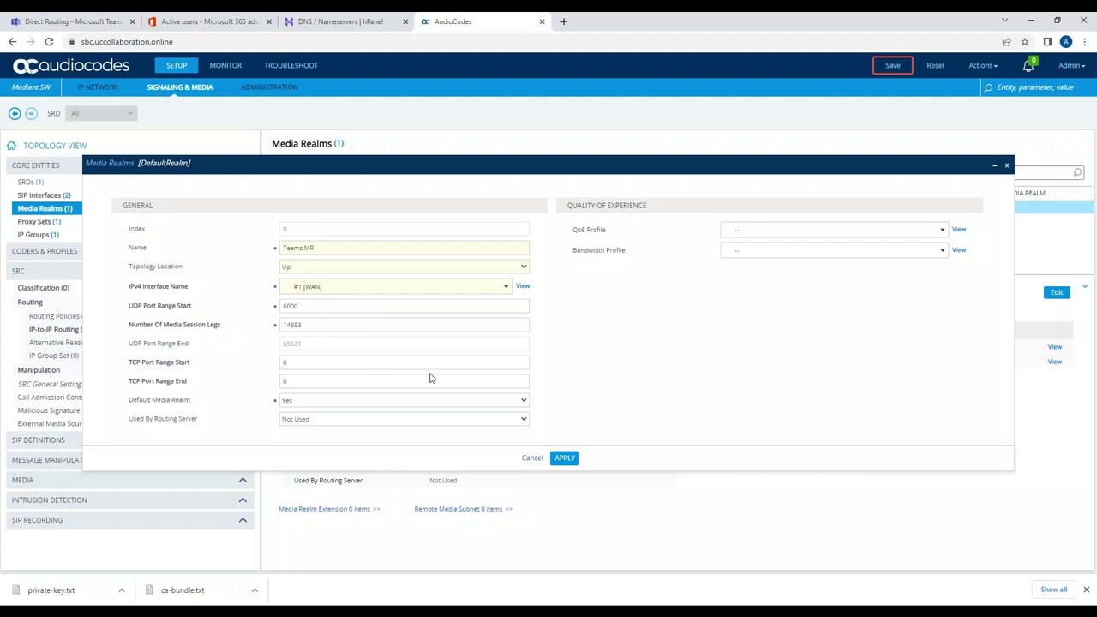
left_click(564, 459)
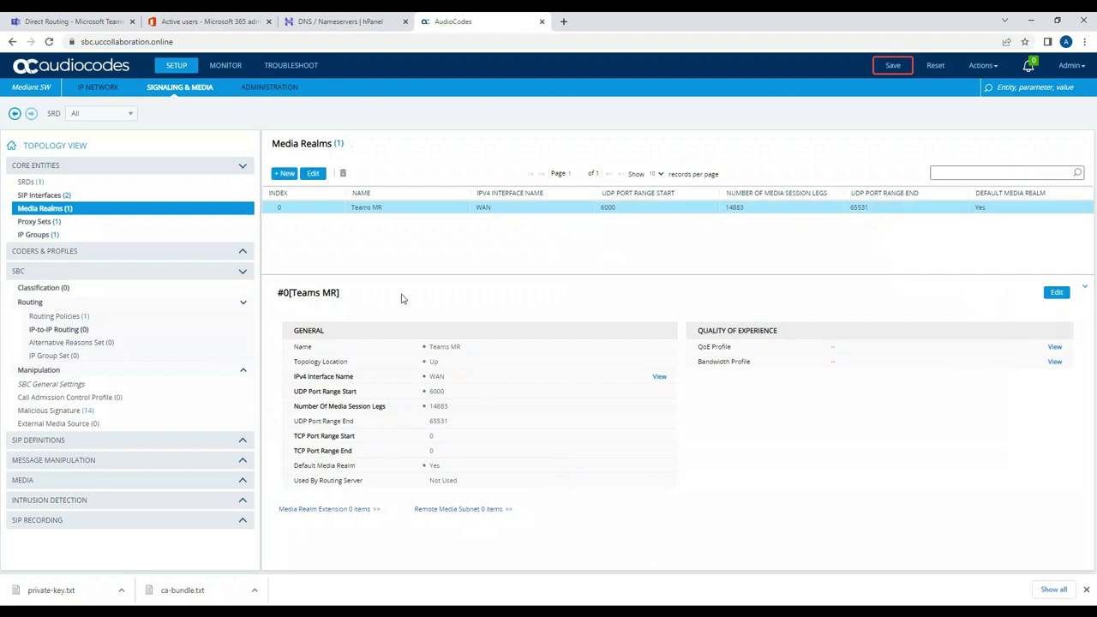
Step: Add a new media realm named 'CUCM MR'
left_click(284, 175)
type("CU")
key("BackSpace")
key("BackSpace")
key("BackSpace")
key("BackSpace")
type("CUCM")
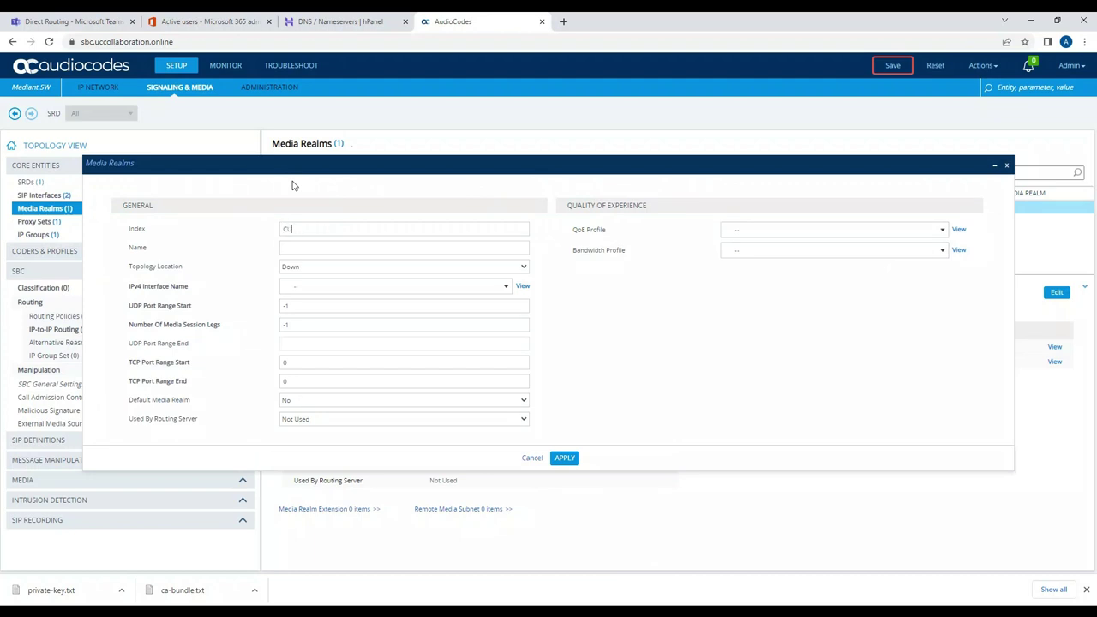
key("BackSpace")
key("BackSpace")
key("BackSpace")
key("BackSpace")
type("1CUC")
key("BackSpace")
key("BackSpace")
type("CUCM MR")
Step: Put CUCM MR on IPv4 Interface #0 [LAN] with UDP port range start 7000, and save
left_click(311, 288)
left_click(311, 340)
left_click_drag(316, 311, 216, 317)
type("700")
left_click(565, 458)
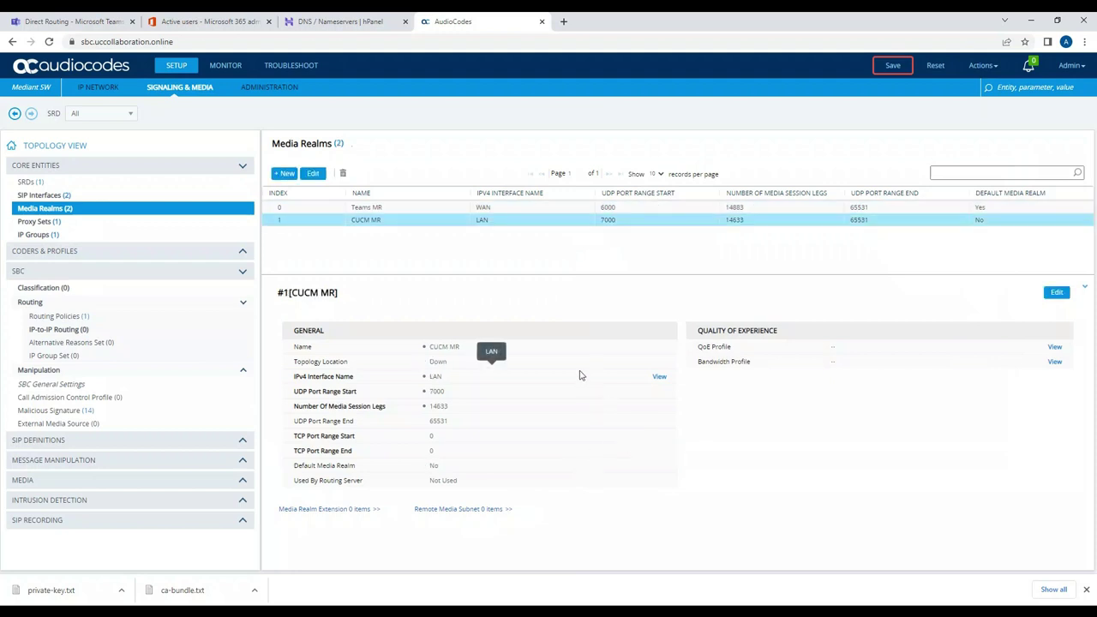
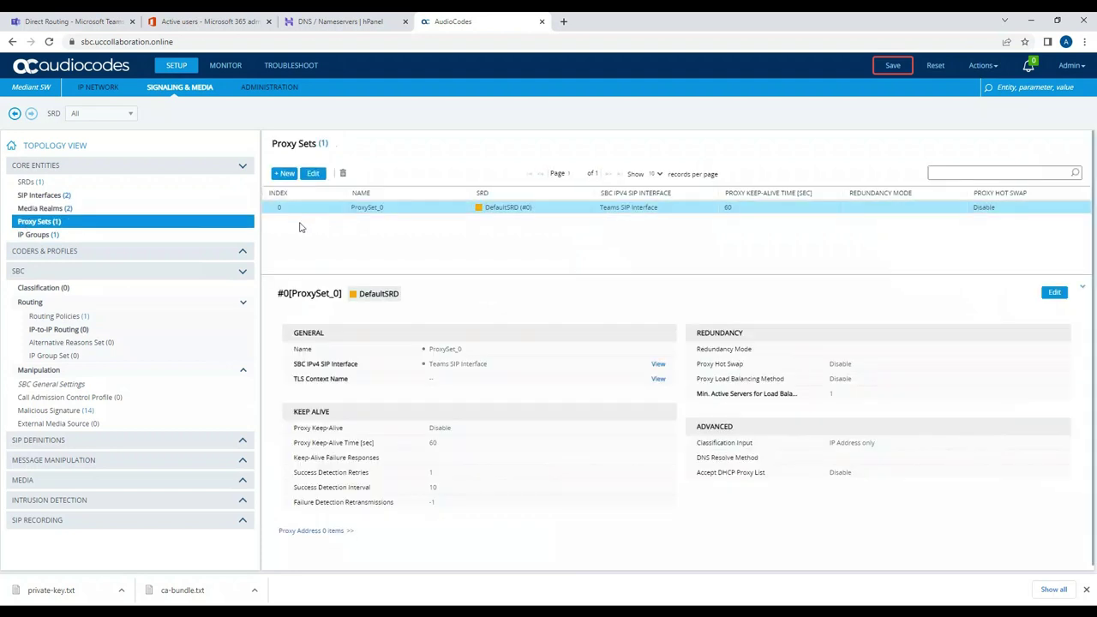
Step: Rename ProxySet_0 to 'Teams Proxy Set' and give it the default TLS Context #0
double_click(330, 212)
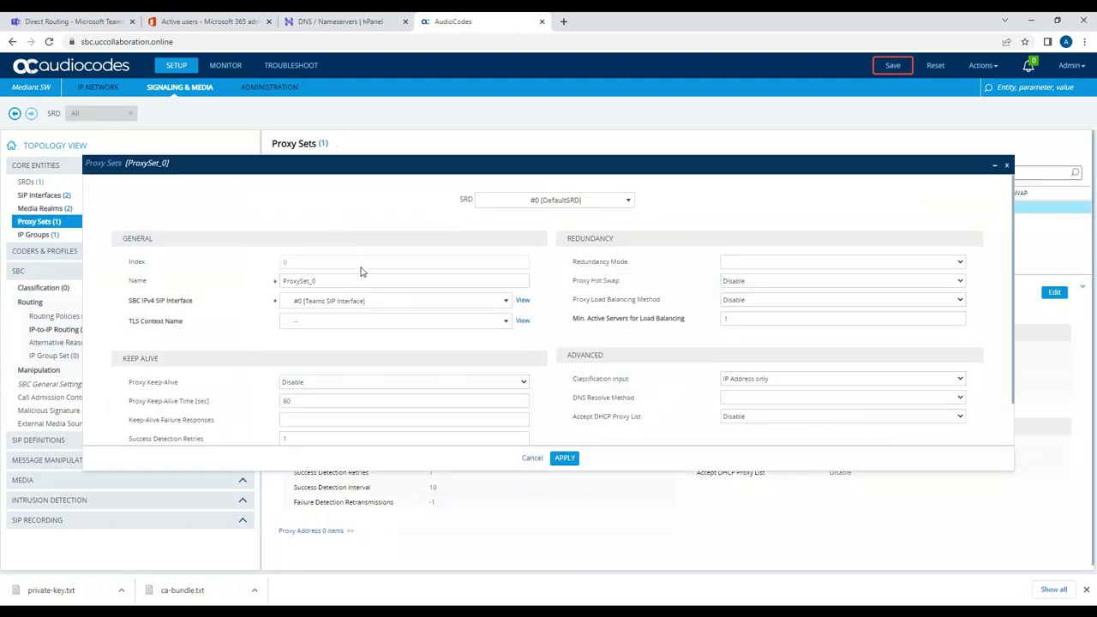
left_click_drag(341, 279, 214, 280)
type("Teams Proxy")
type("Set")
left_click(384, 324)
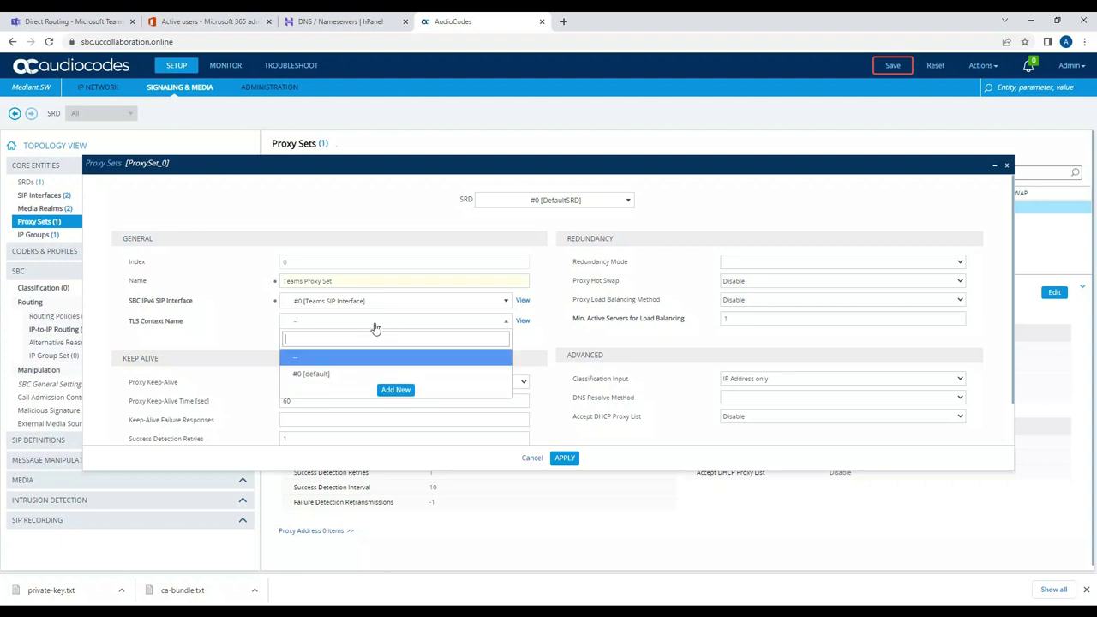
left_click(351, 372)
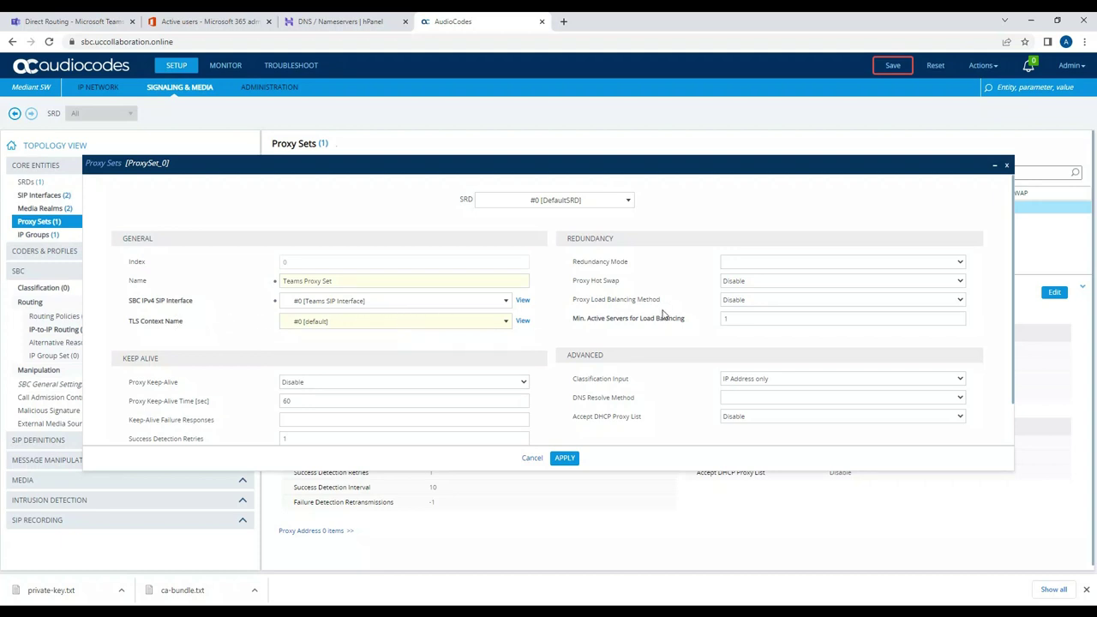
Step: Enable proxy hot swap, Random Weights load balancing and Using OPTIONS keep-alive, and apply
left_click(780, 288)
left_click(776, 303)
left_click(775, 301)
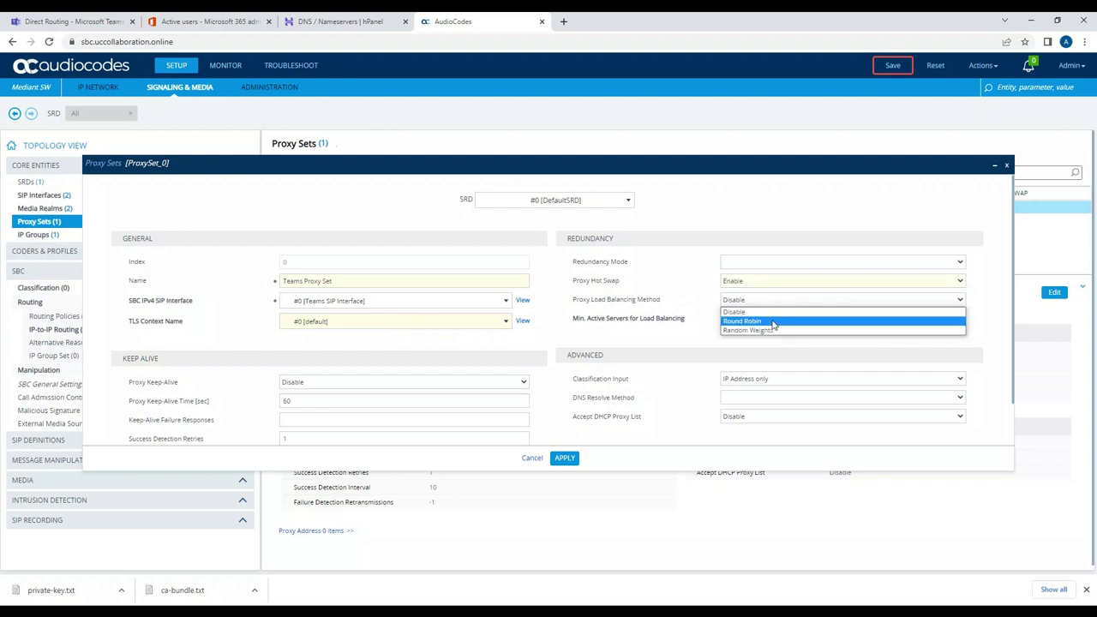
left_click(771, 330)
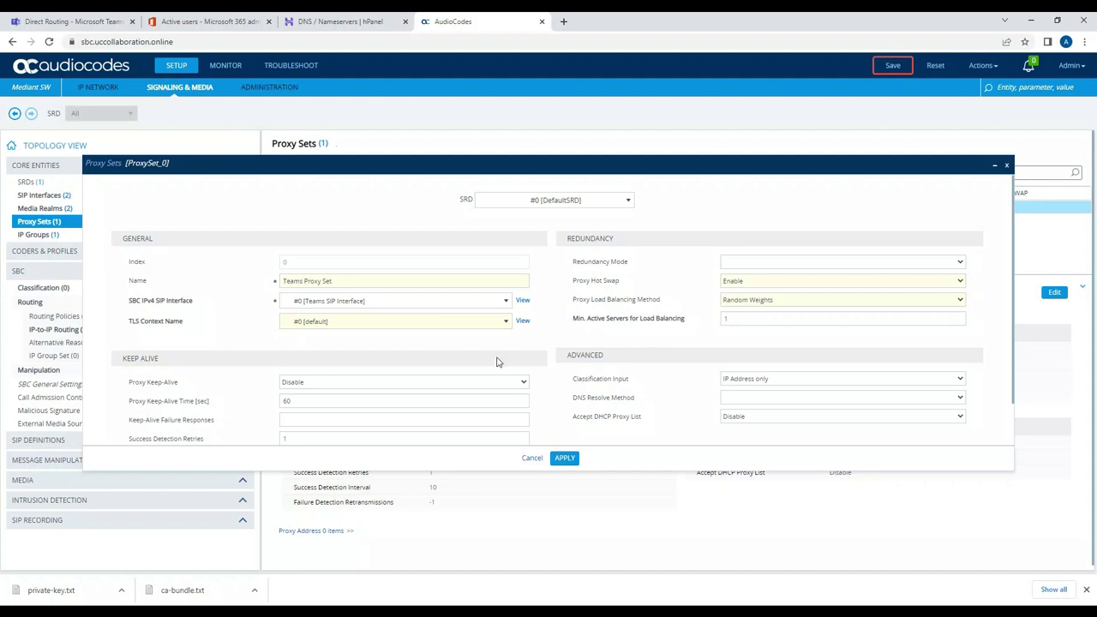
left_click(326, 382)
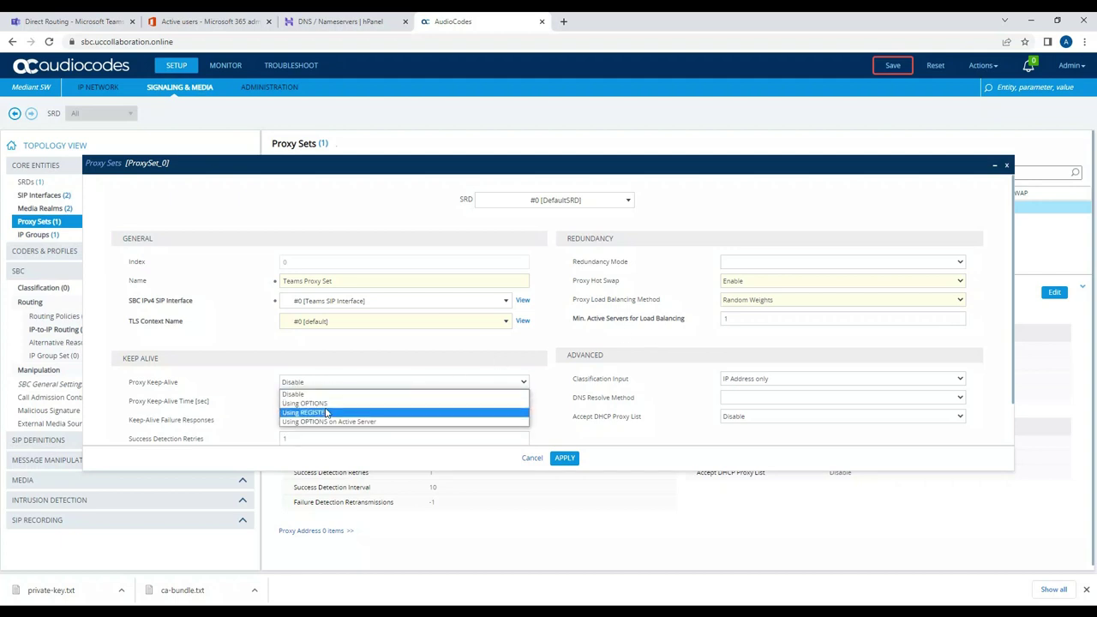
left_click(325, 402)
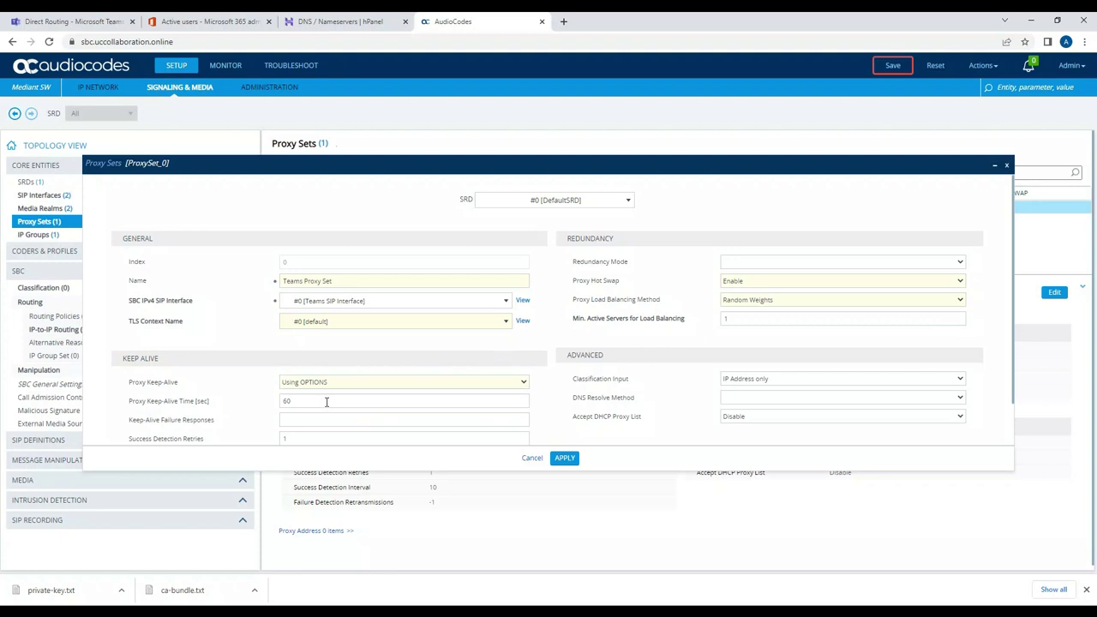
left_click(563, 458)
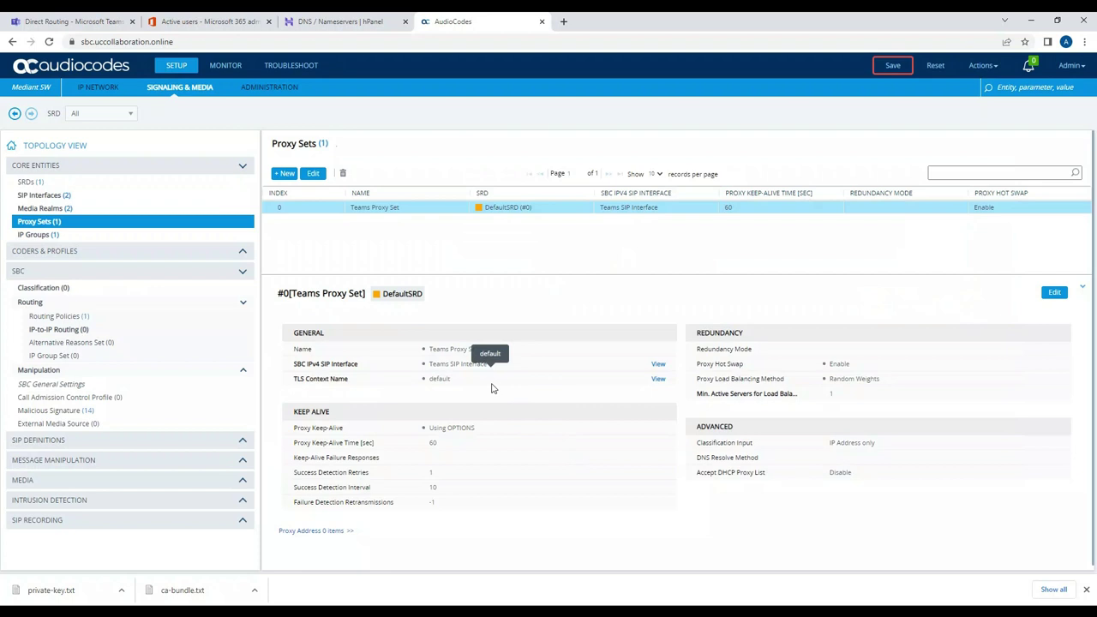
Step: Add a new proxy address sip.pstnhub.microsoft.com:5061 with TLS transport
left_click(328, 531)
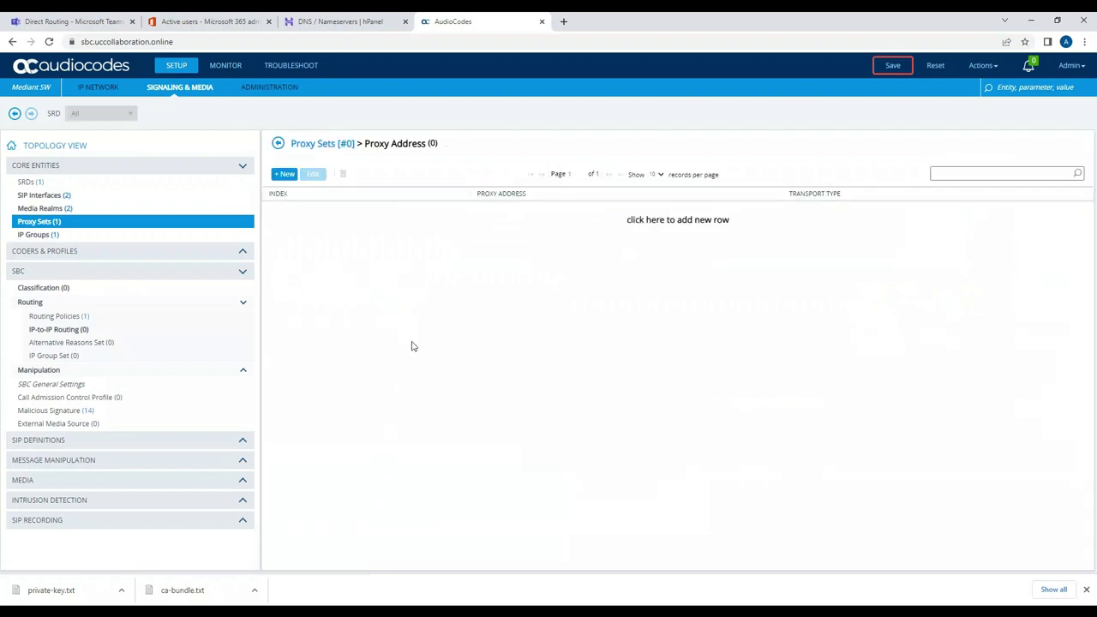
left_click(282, 176)
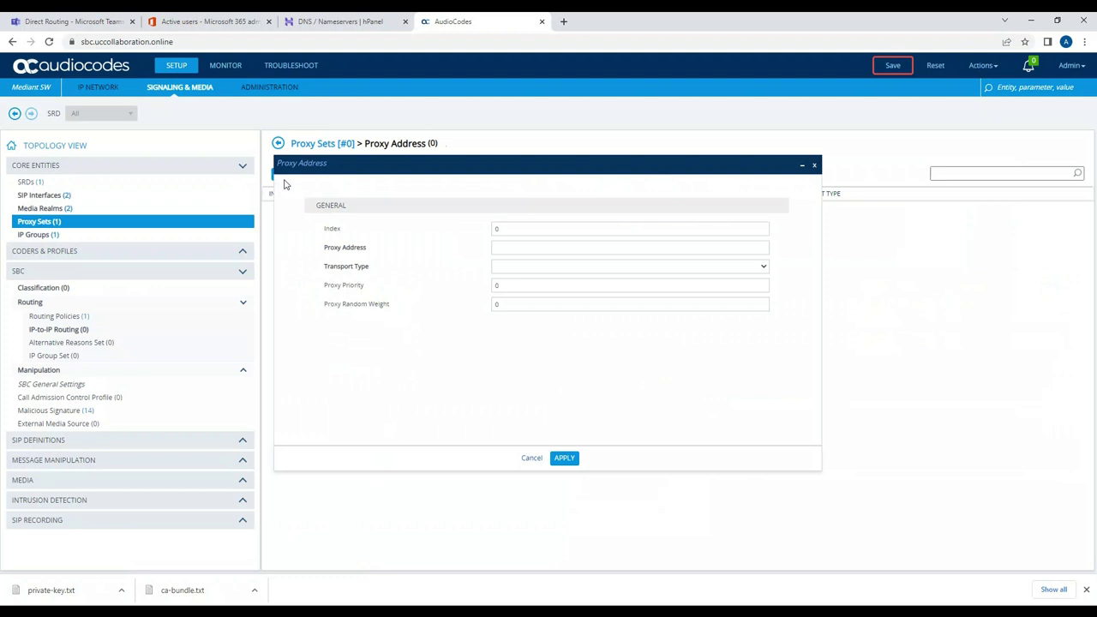
left_click(510, 246)
type("sip.pstnhub.microsoft.com:5061")
left_click(516, 266)
left_click(524, 304)
Step: Give the address priority 1 and weight 1, save it, and start a second address
double_click(522, 286)
type("1")
key("Tab")
left_click(564, 457)
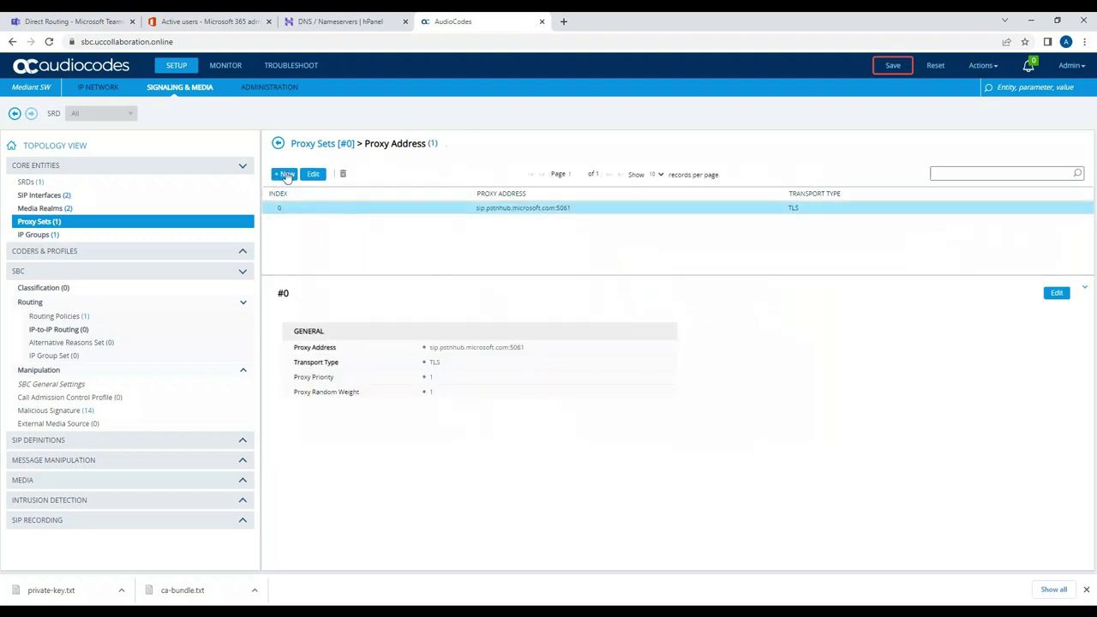
left_click(286, 175)
left_click(507, 250)
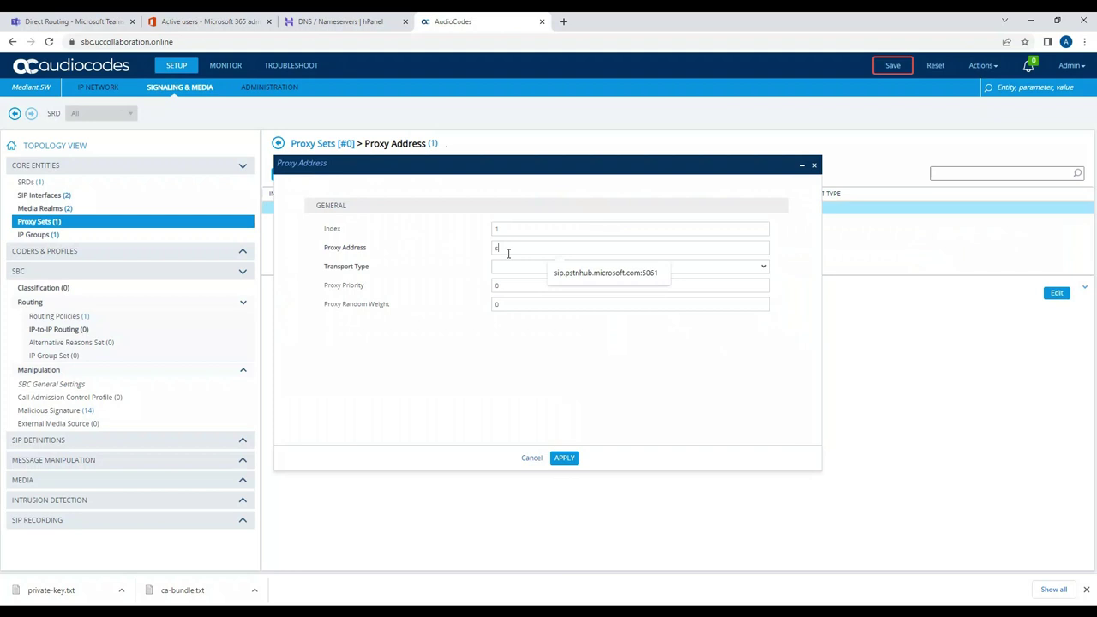
Step: Save sip2.pstnhub.microsoft.com:5061 over TLS with priority 2 and random weight 1
type("sip2.pstnhu")
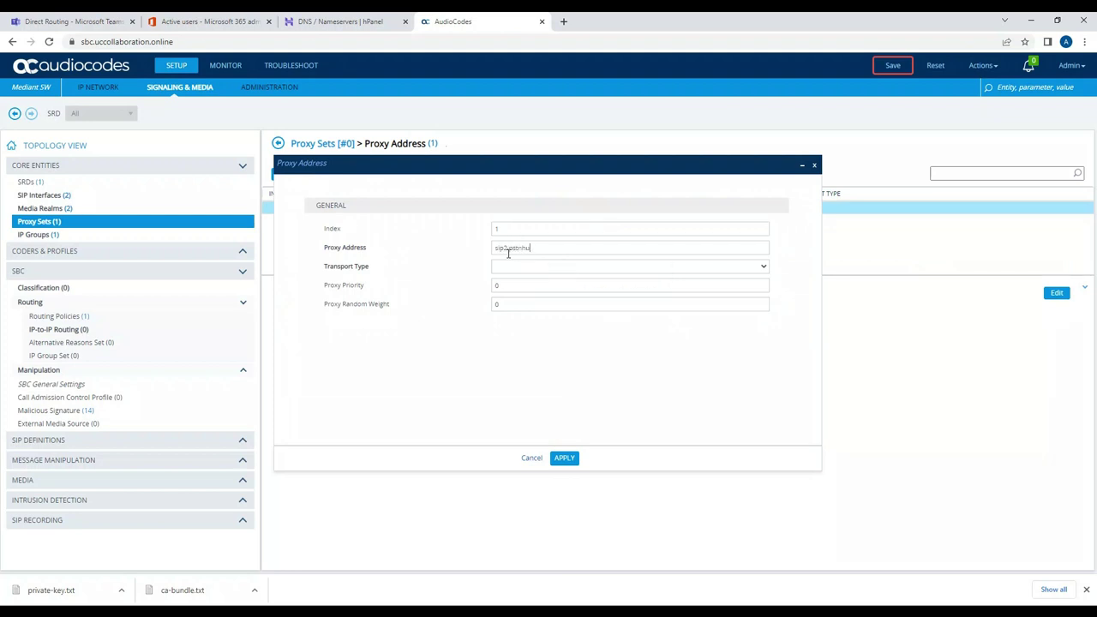
type("b.microsoft.com:5061")
left_click(510, 267)
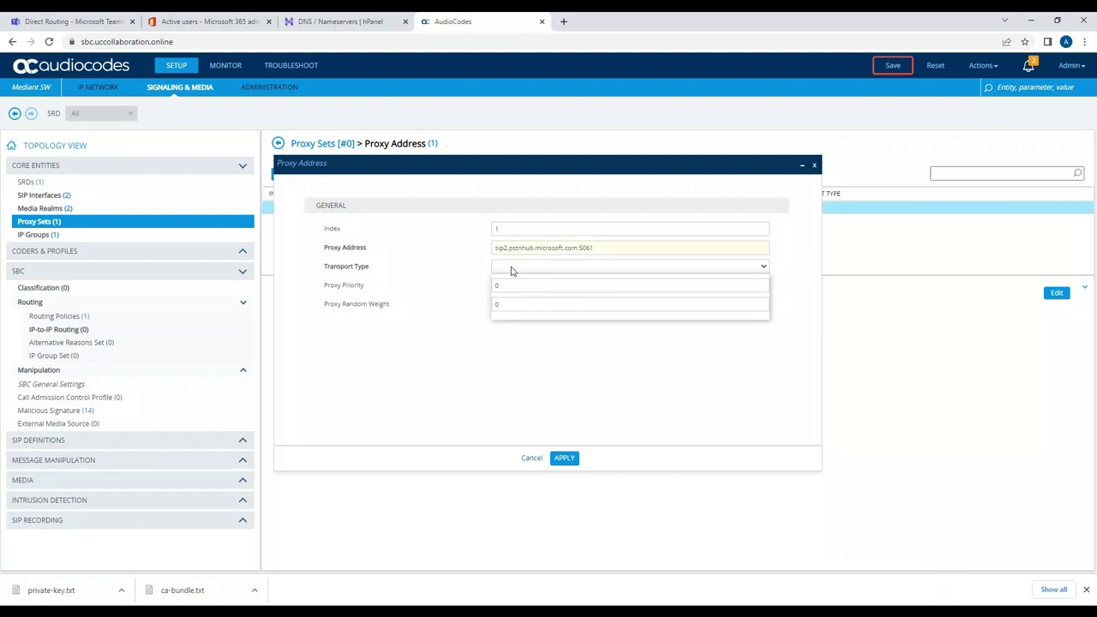
left_click(517, 307)
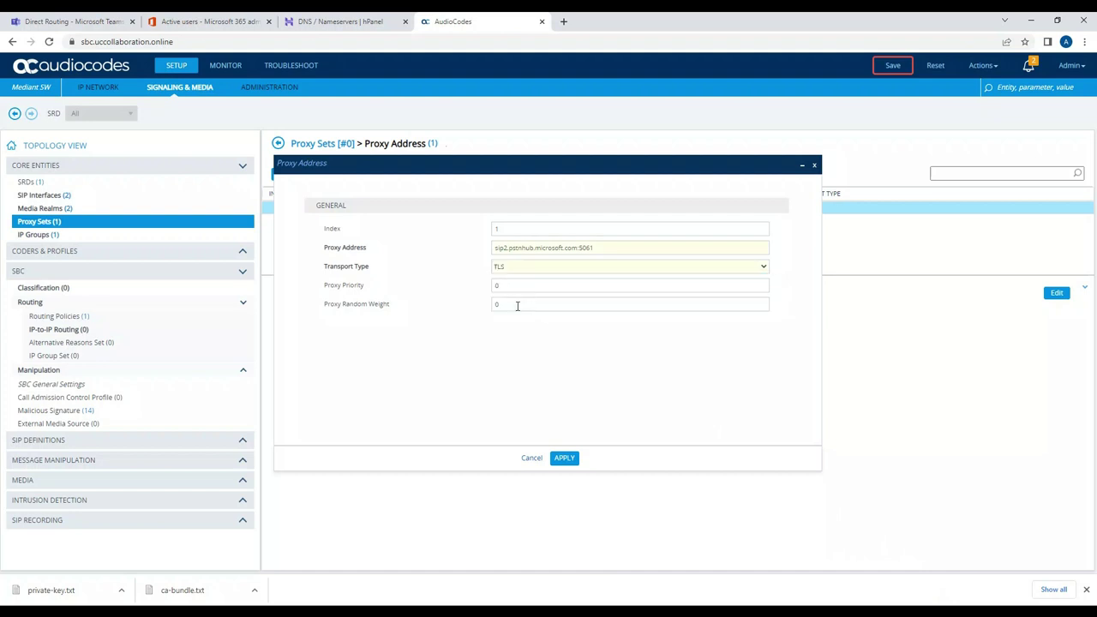
key("Tab")
left_click(564, 460)
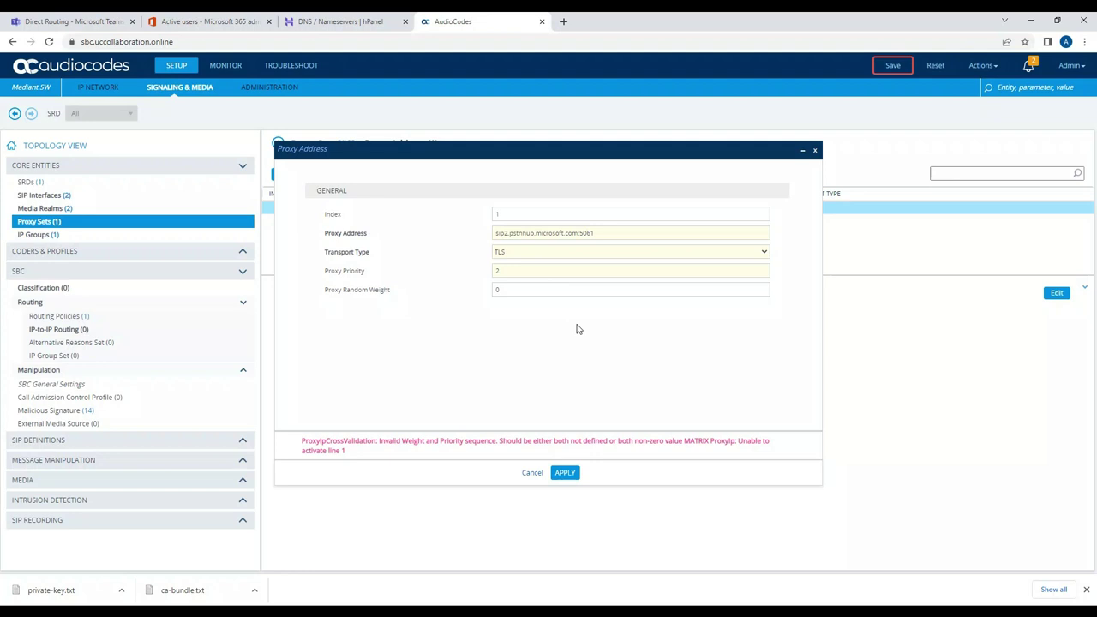
left_click_drag(509, 289, 430, 299)
type("1")
left_click(555, 473)
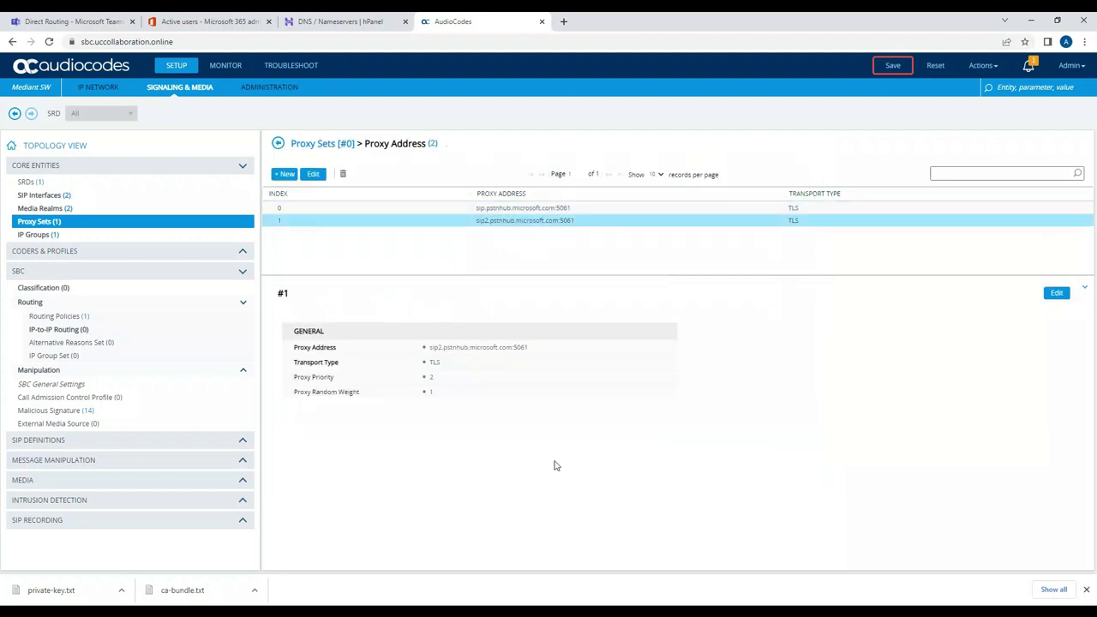
Step: Add a third proxy address sip3.pstnhub.microsoft.com:5061 with TLS transport
left_click(284, 175)
left_click(502, 248)
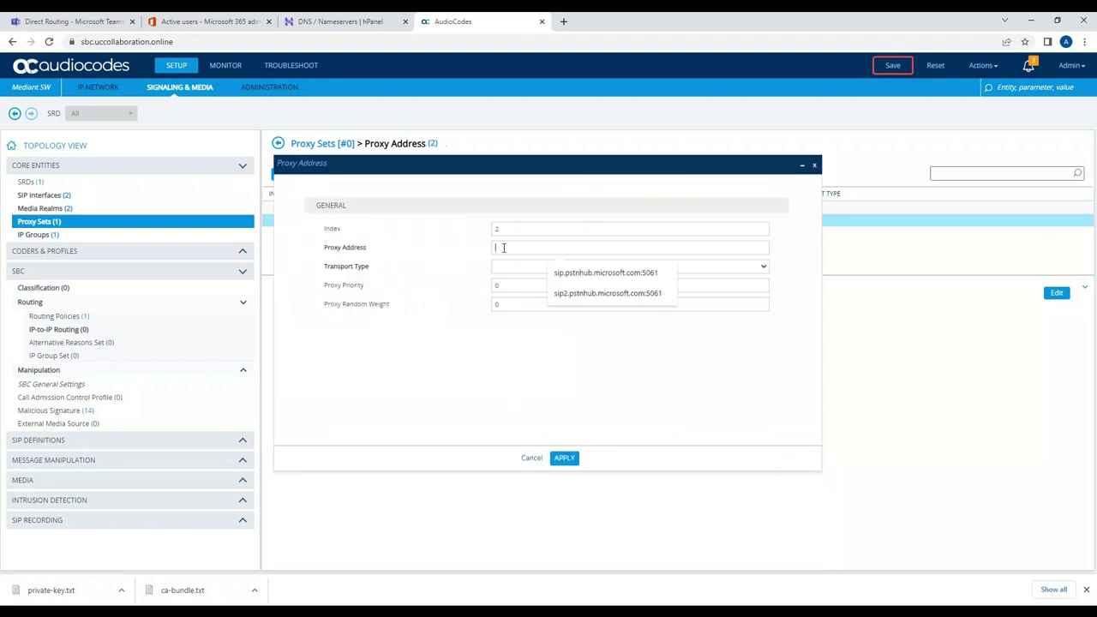
type("sip3.pstnhub")
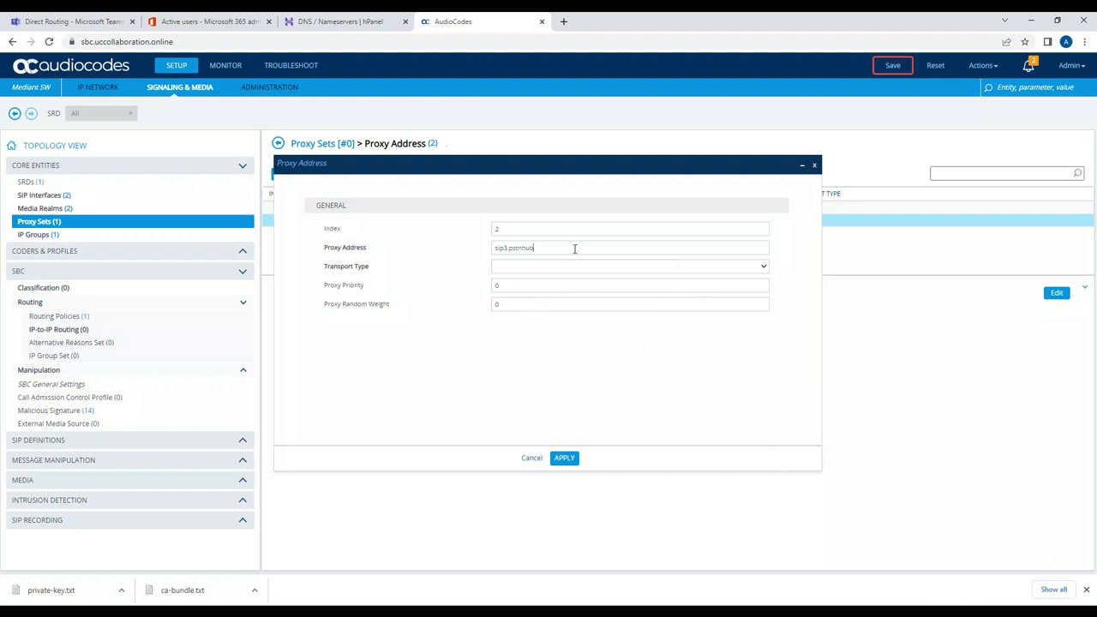
key("BackSpace")
key("BackSpace")
key("BackSpace")
key("BackSpace")
key("BackSpace")
type("mic")
type("061")
left_click(572, 268)
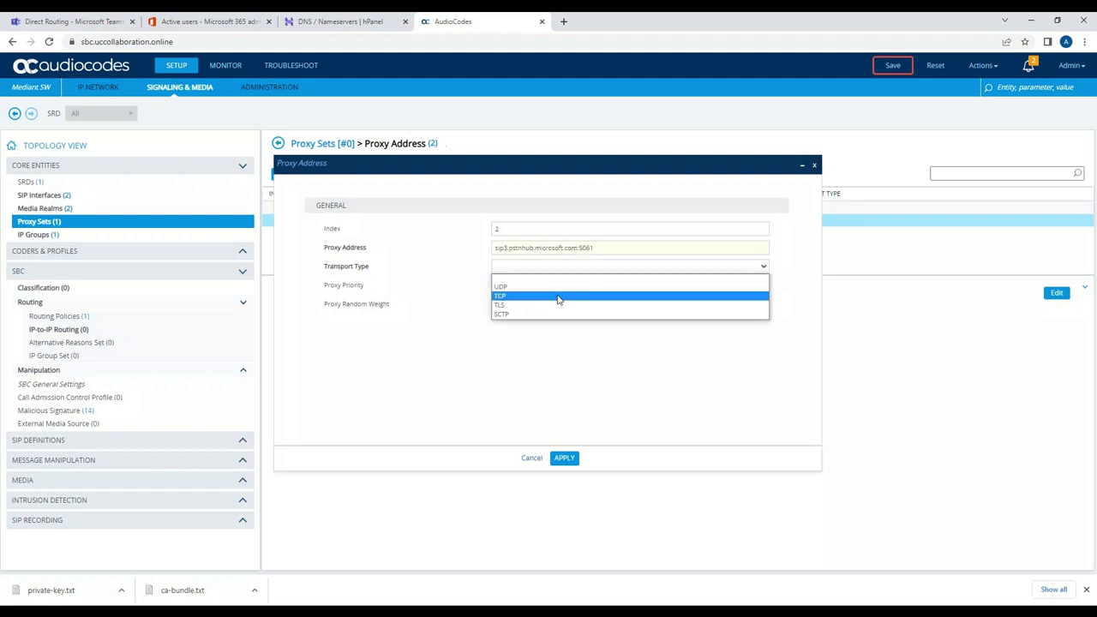
left_click(556, 304)
Step: Give it priority 3 and weight 1, save, and return to the Proxy Sets list
left_click(494, 284)
key("BackSpace")
type("3")
left_click(514, 303)
key("BackSpace")
type("1")
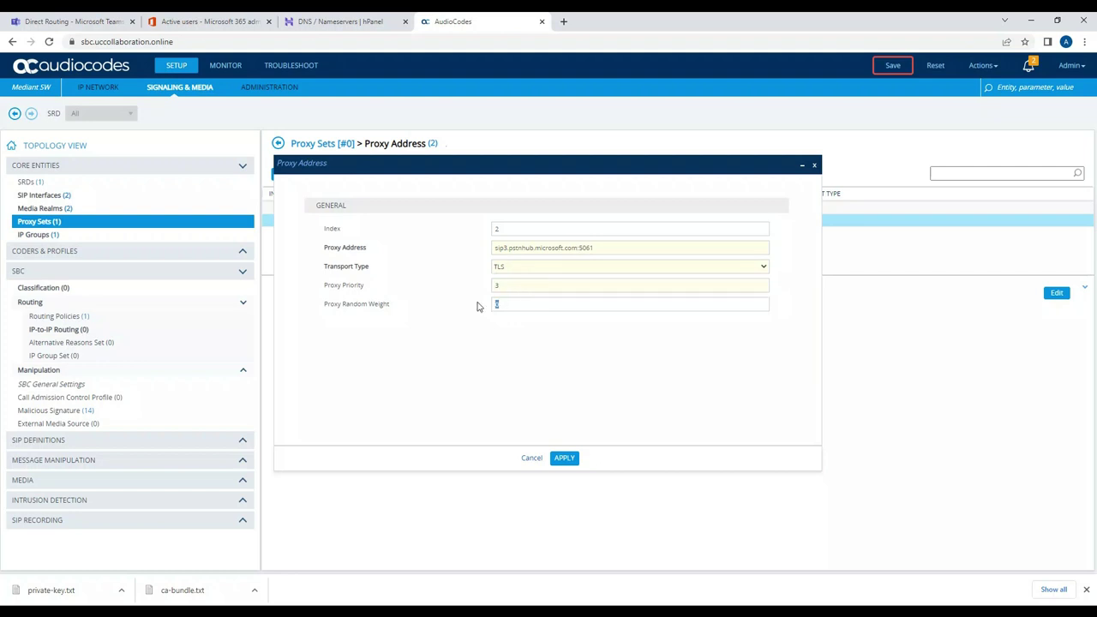
left_click(564, 457)
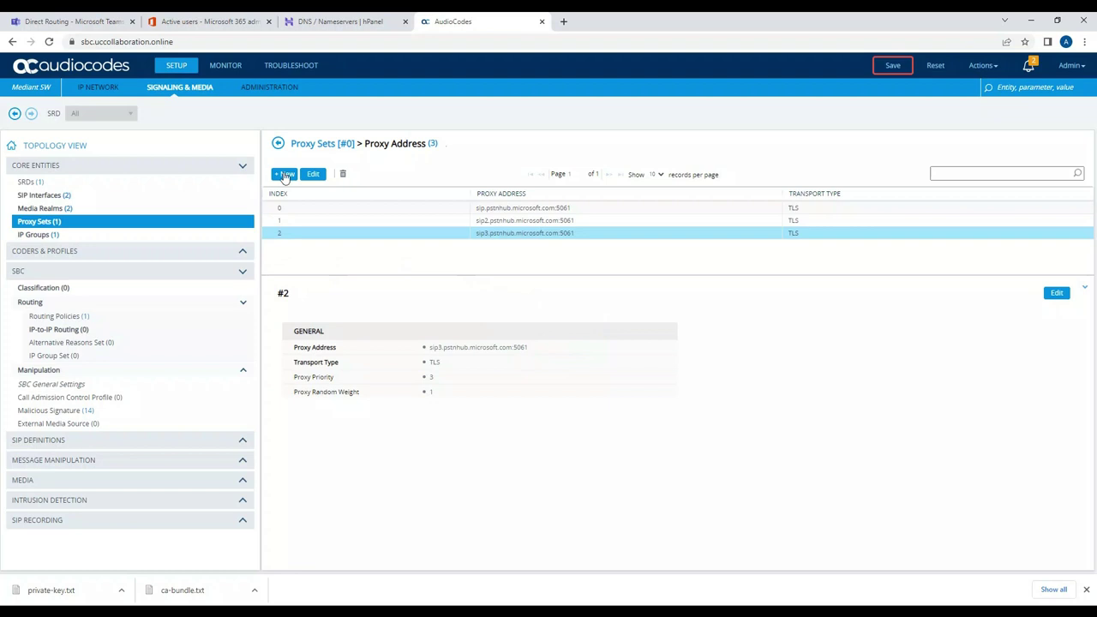
left_click(278, 144)
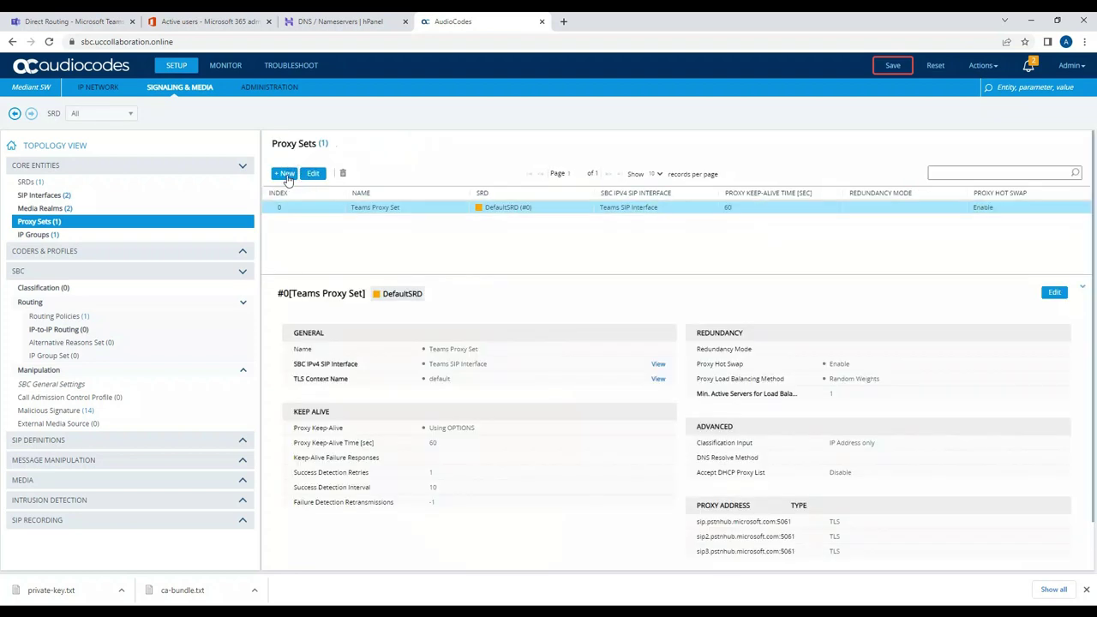
Step: Create 'CUCM Proxy Set' on the CUCM SIP Interface with Using OPTIONS keep-alive
left_click(286, 176)
left_click(397, 283)
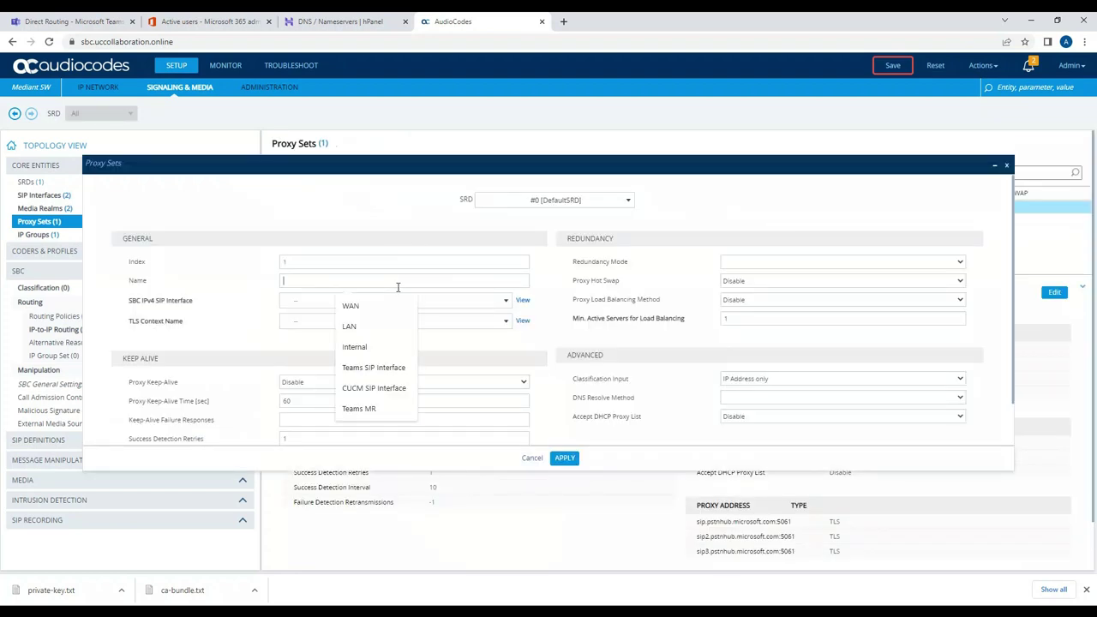
type("CUCM Proxy")
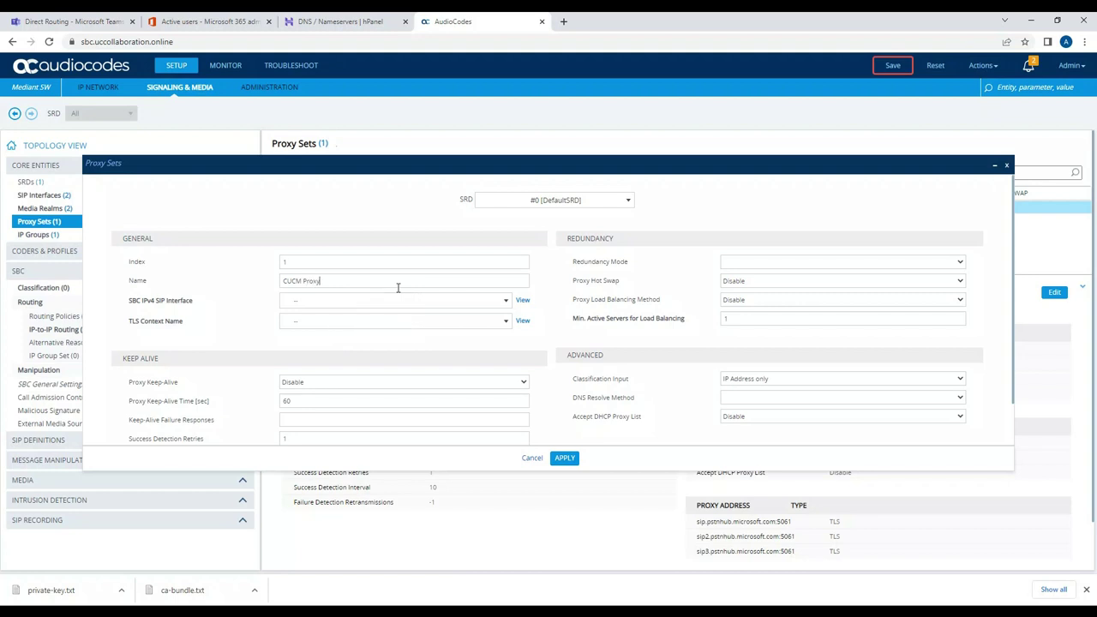
type(" Set")
left_click(311, 301)
left_click(311, 370)
left_click(345, 384)
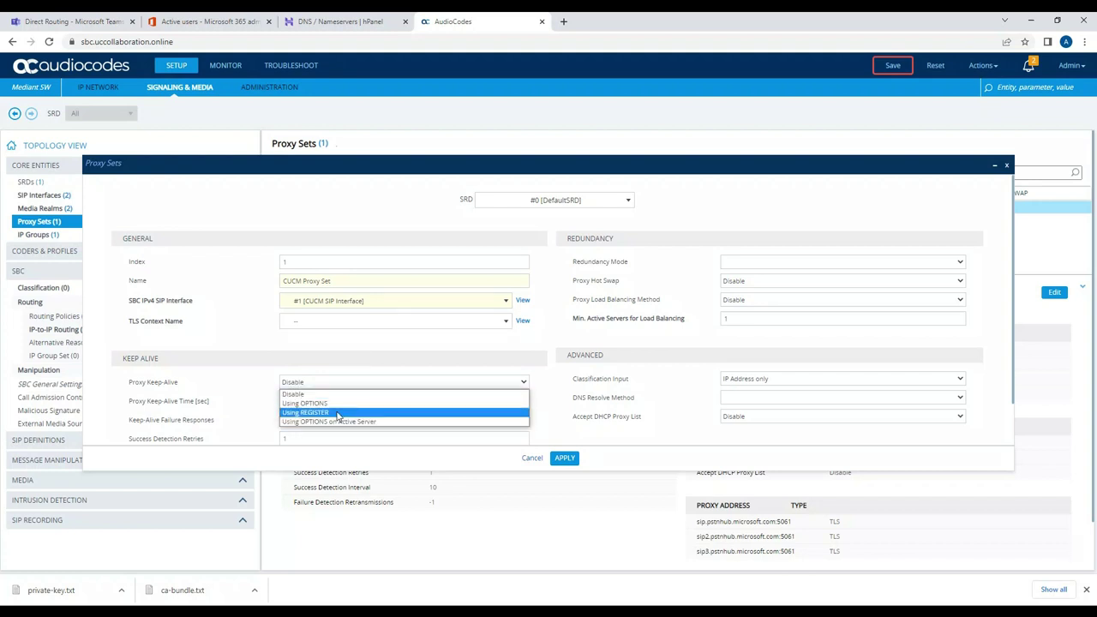
left_click(339, 403)
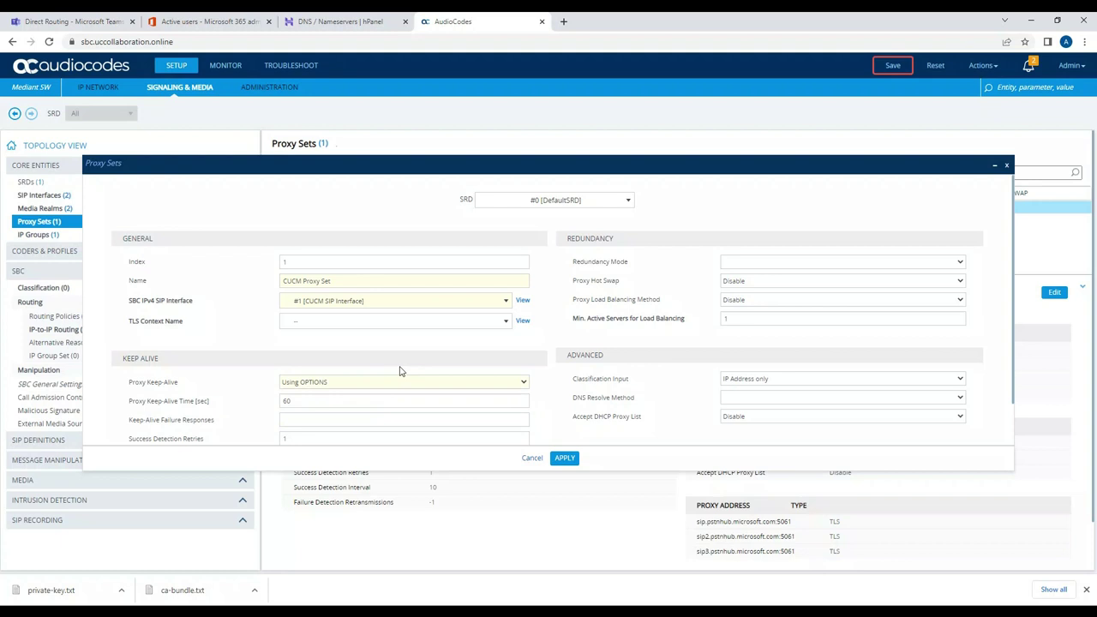
scroll(445, 362, "down", 1)
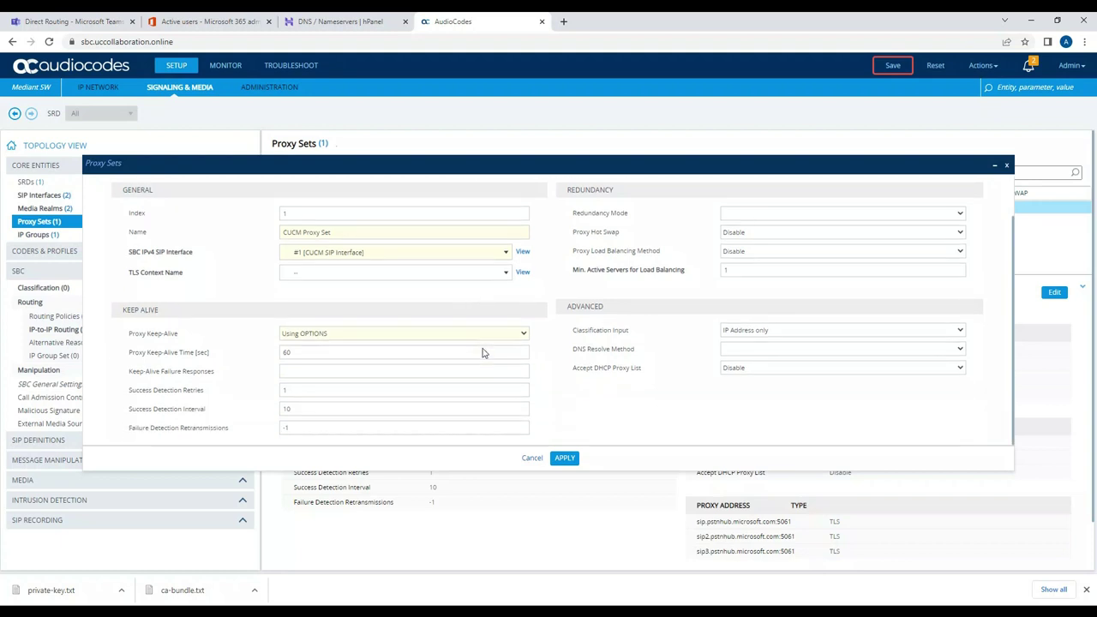
left_click(565, 458)
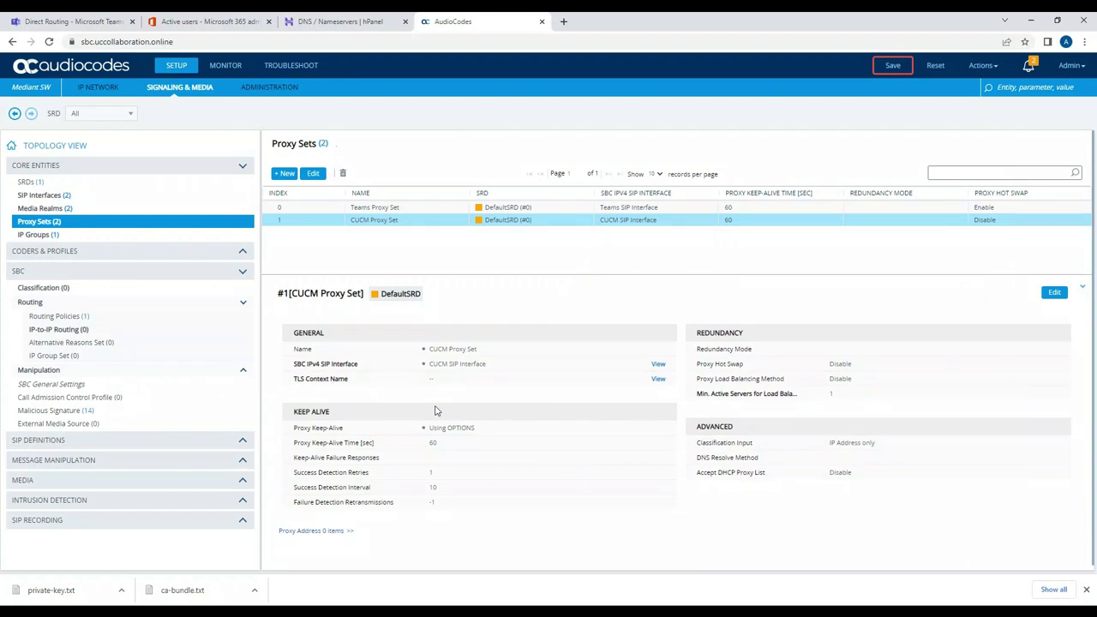
Step: Add proxy address 172.16.0.160 with UDP transport to the CUCM Proxy Set
scroll(334, 514, "down", 1)
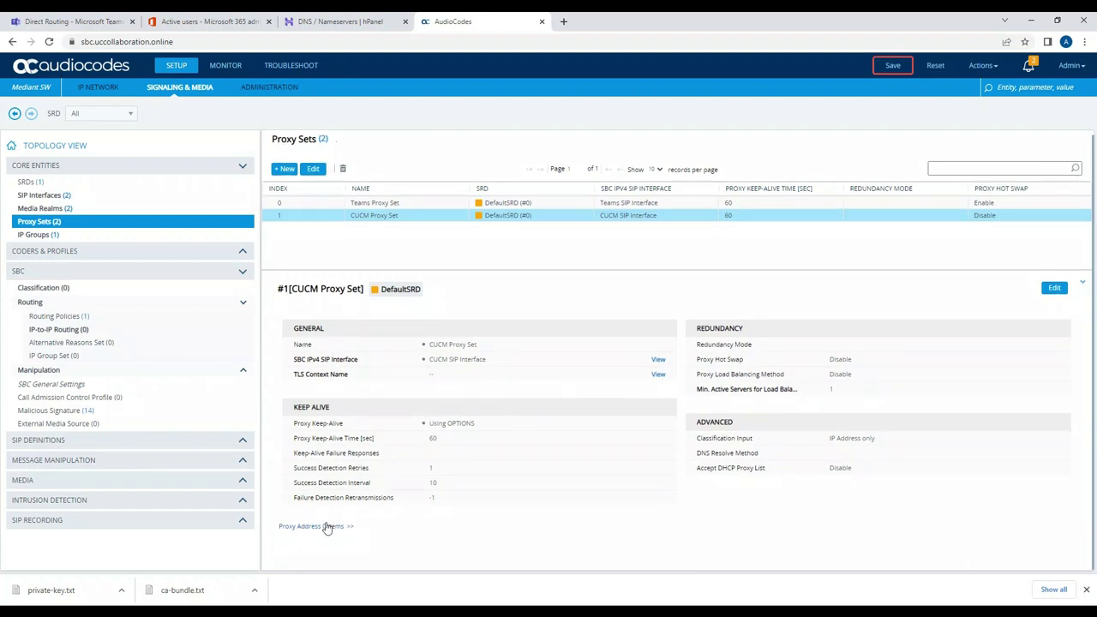
left_click(324, 525)
left_click(285, 176)
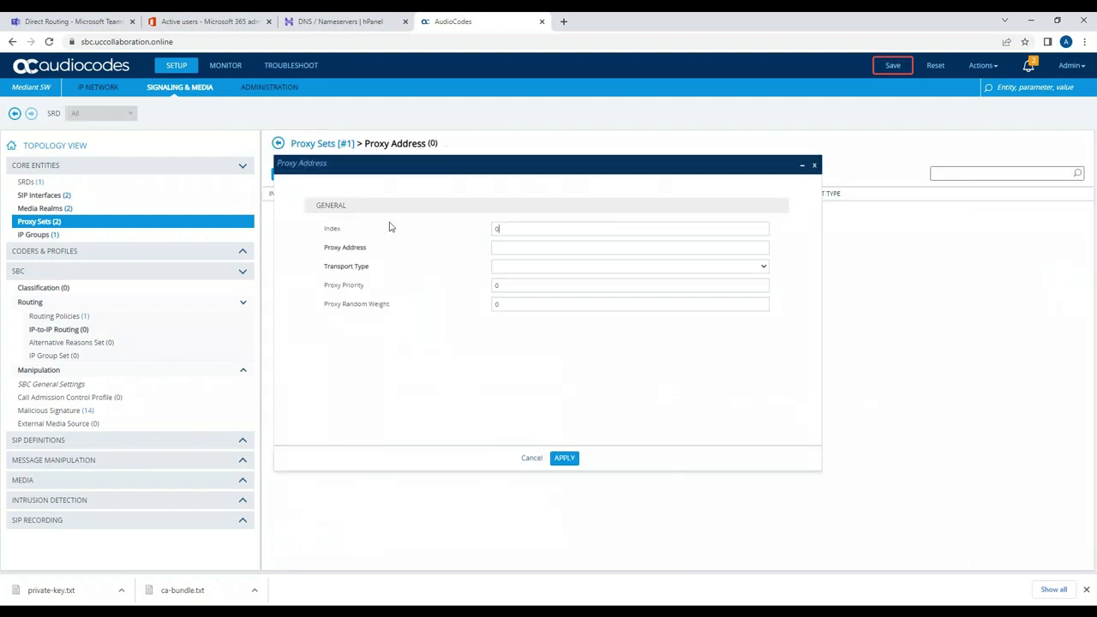
left_click(521, 249)
type("172.16.0.160")
left_click(529, 272)
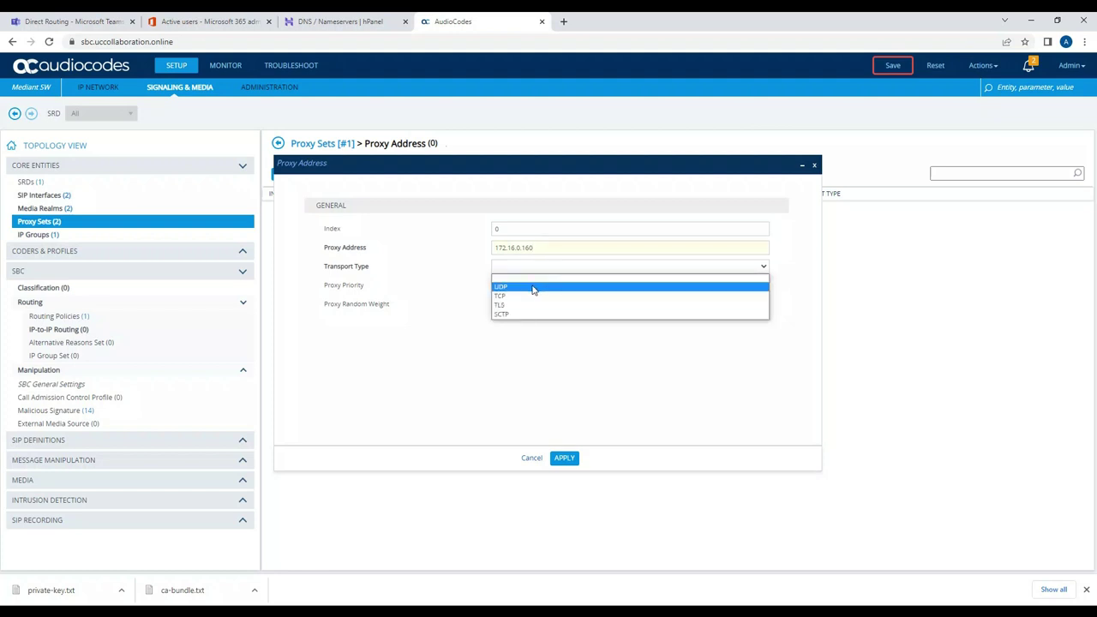
left_click(532, 287)
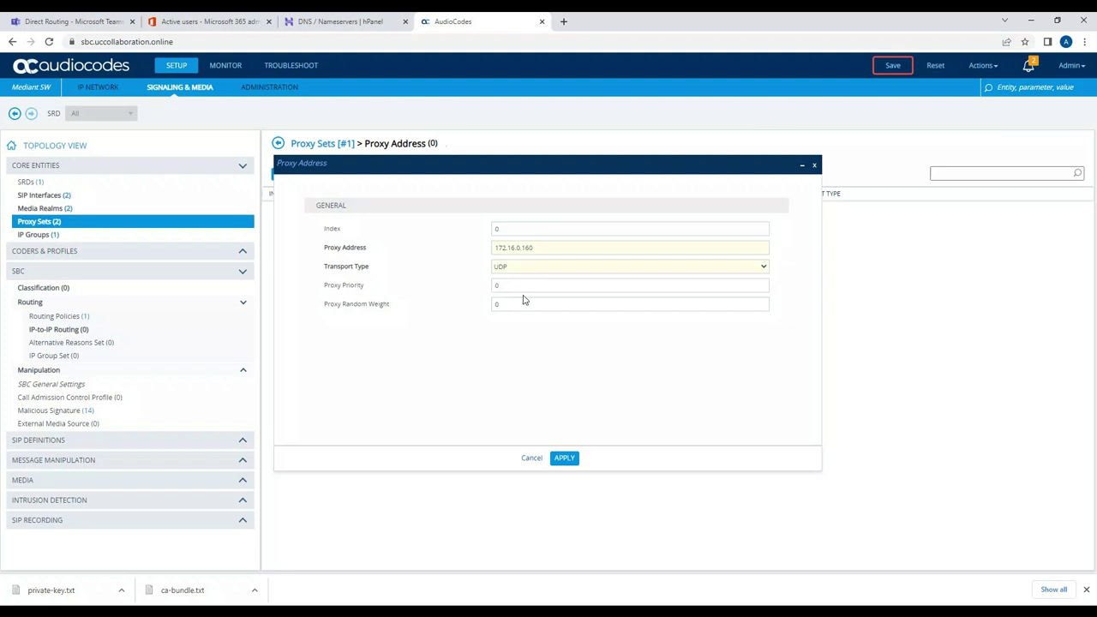
left_click(568, 458)
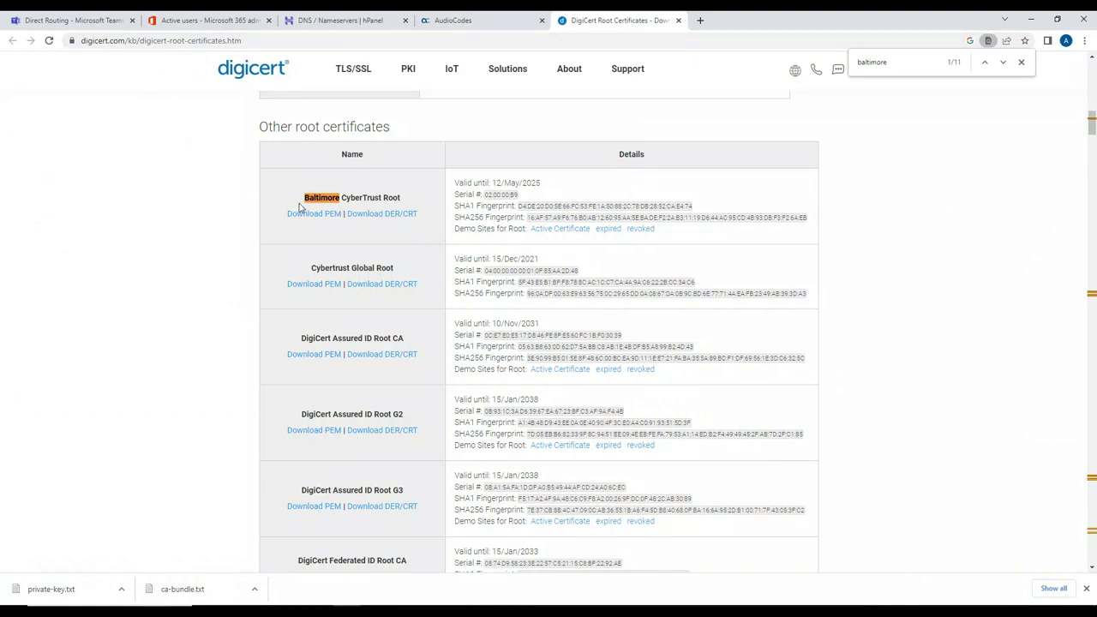
Step: Find Baltimore CyberTrust Root (expires 12/May/2025) on DigiCert and download its PEM file
left_click_drag(306, 198, 401, 202)
left_click_drag(545, 187, 495, 181)
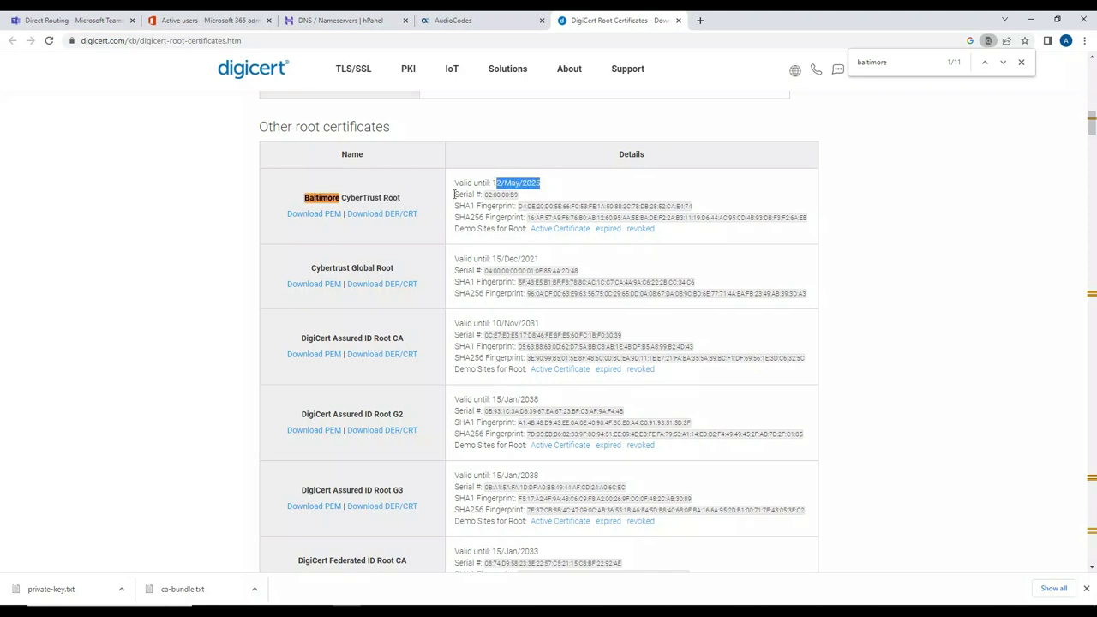
right_click(330, 215)
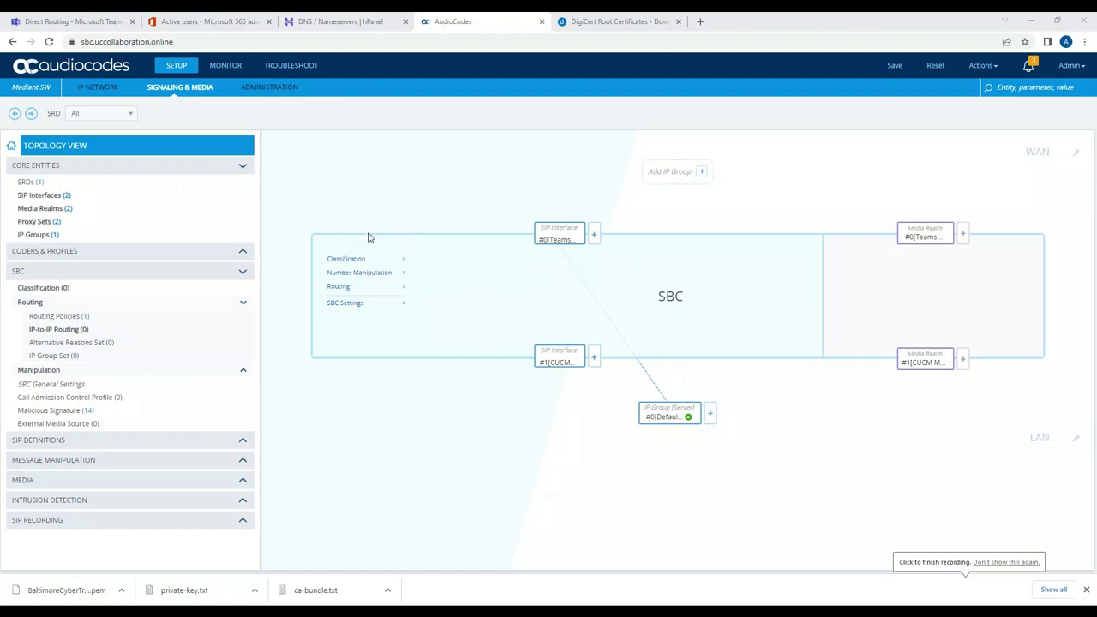
Step: Open the default TLS context's Trusted Root Certificates under IP Network > Security and start an import
left_click(110, 90)
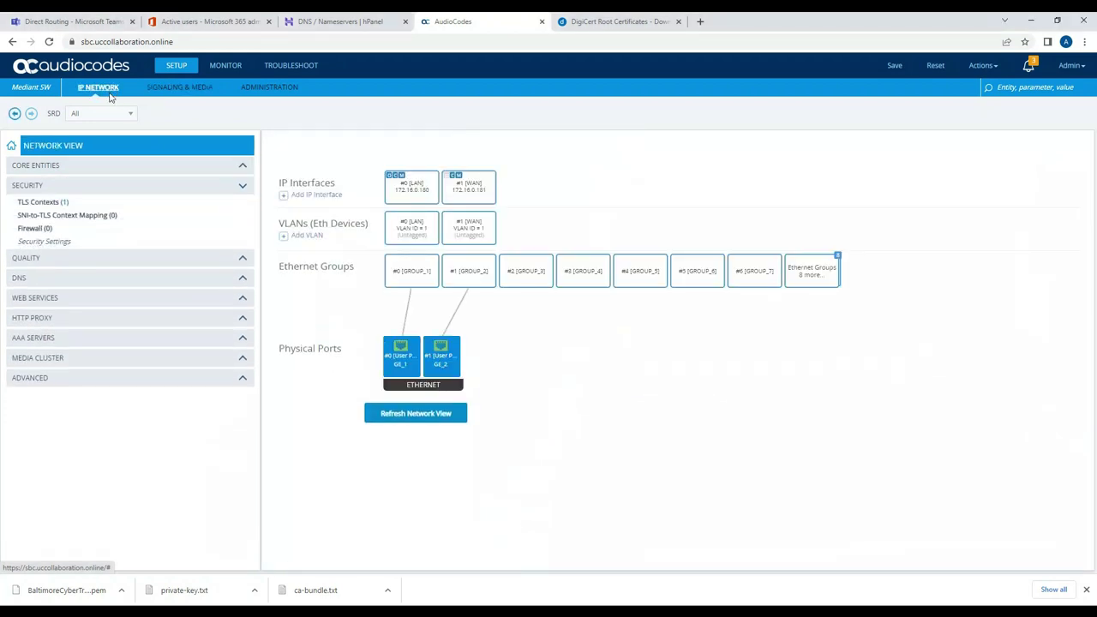
left_click(55, 203)
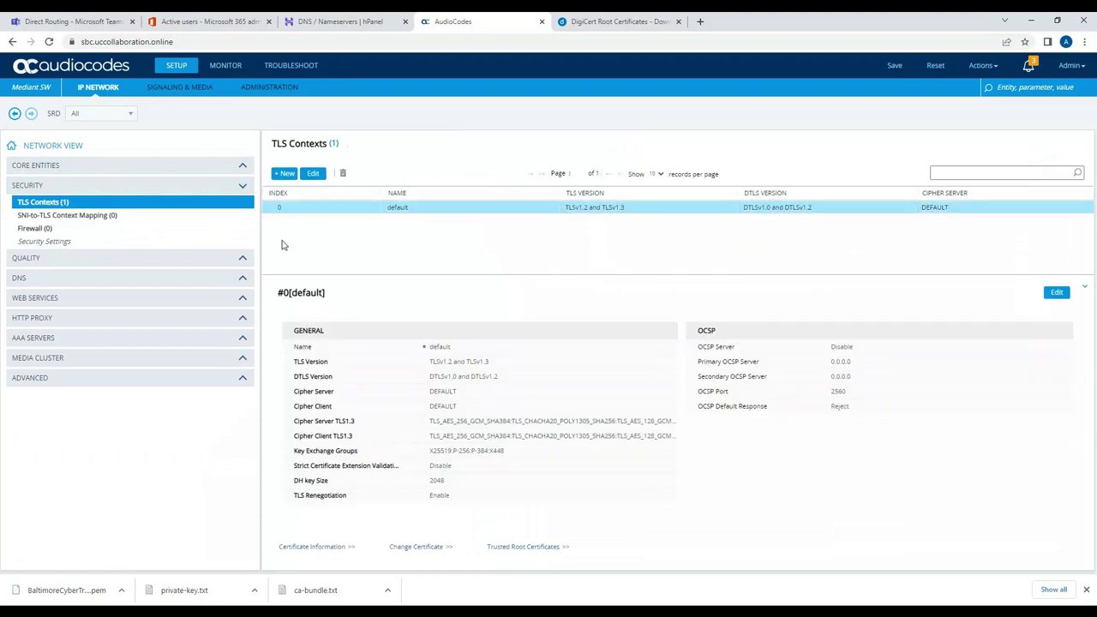
left_click(526, 546)
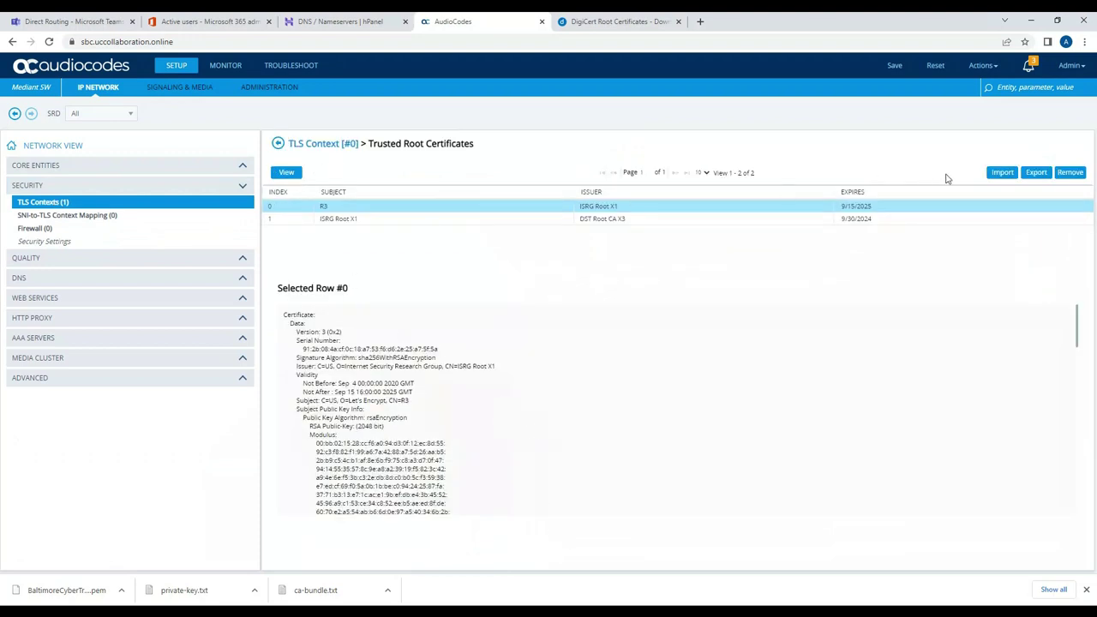
left_click(1004, 174)
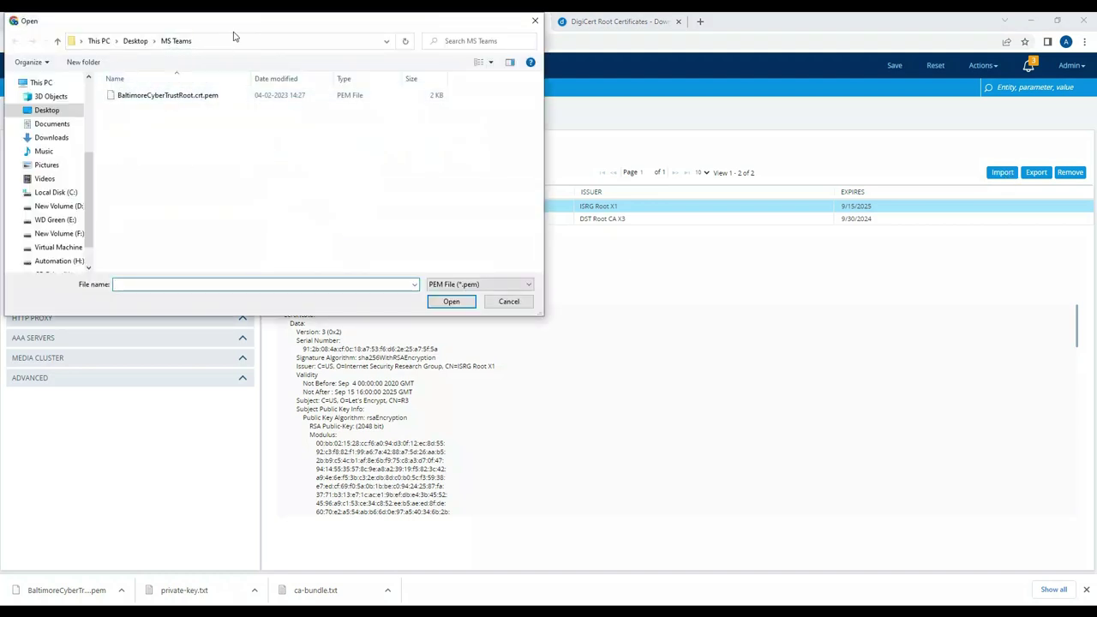
Step: Import BaltimoreCyberTrustRoot.crt.pem into the trusted root certificates
left_click(183, 97)
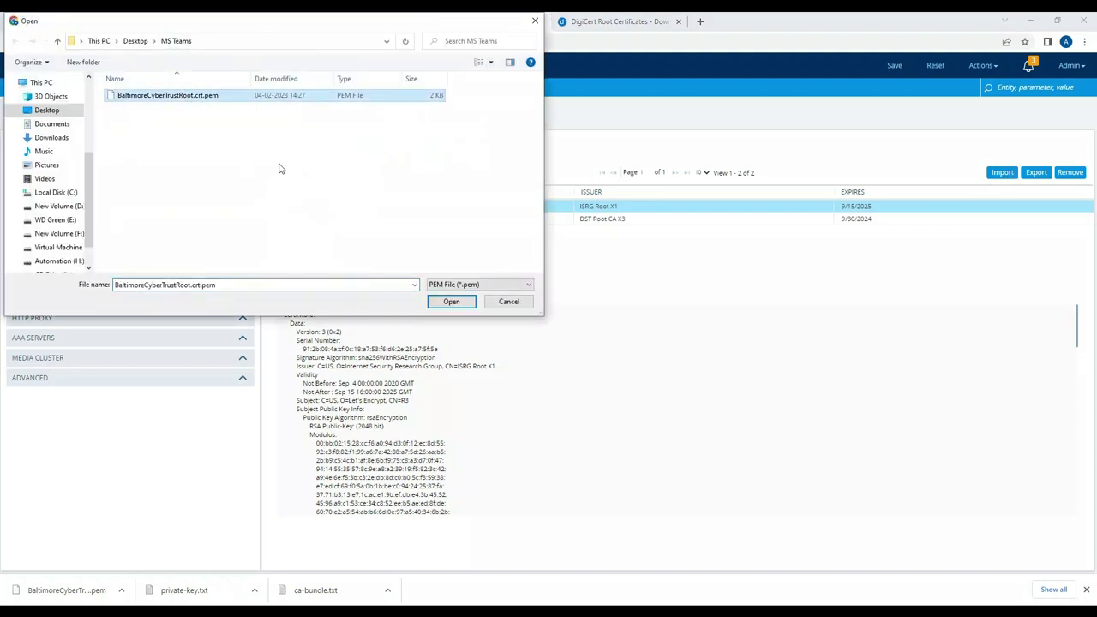
left_click(451, 302)
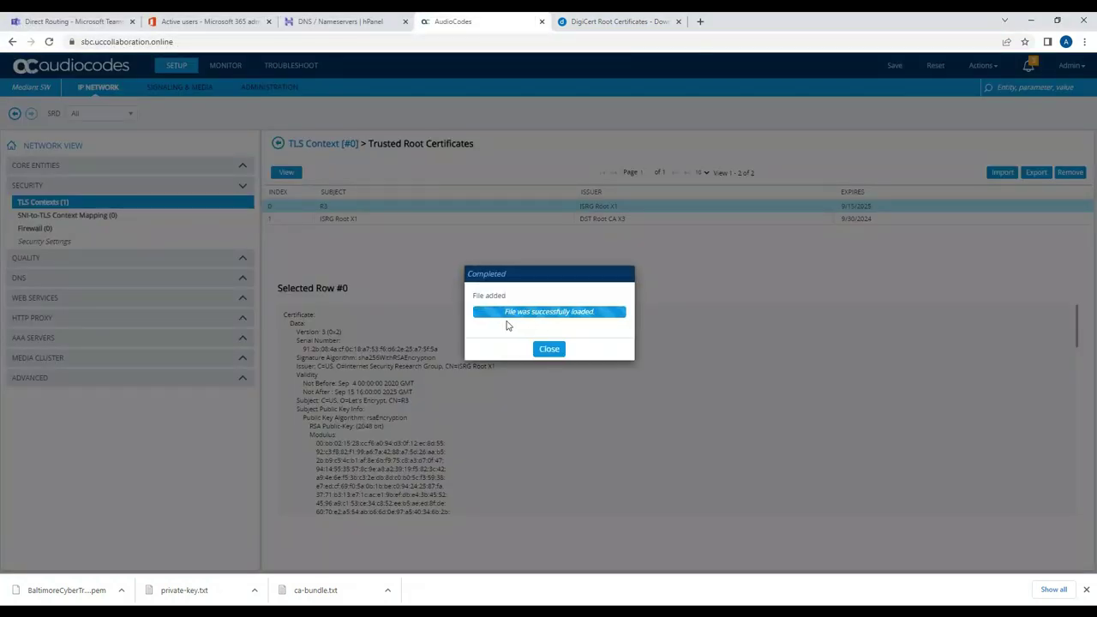
left_click(552, 349)
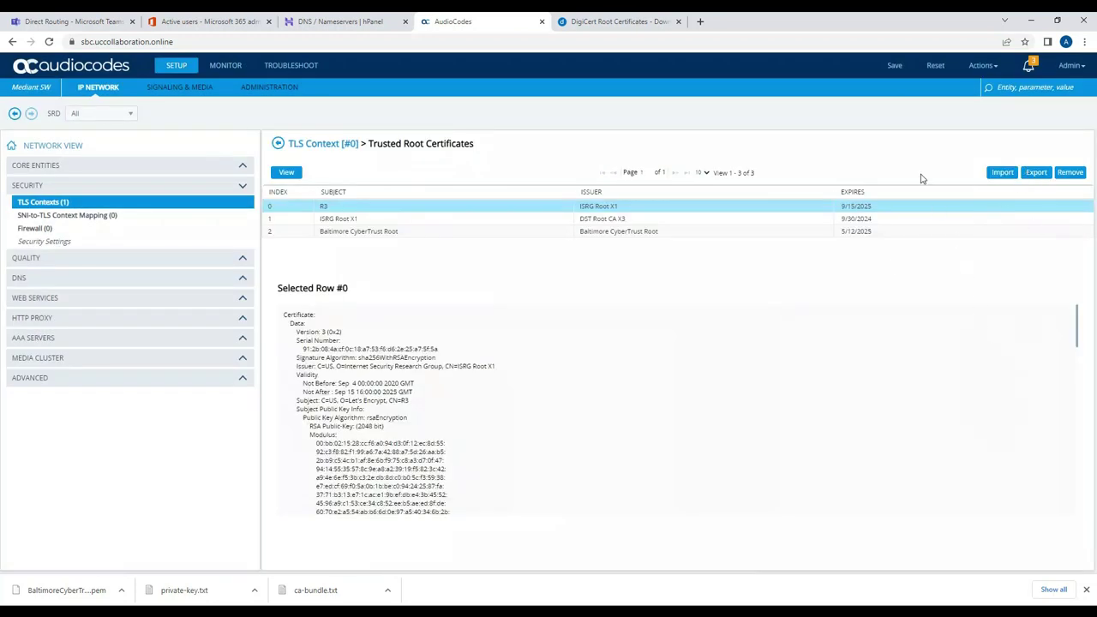
Step: Save the device configuration, confirming the save
left_click(893, 66)
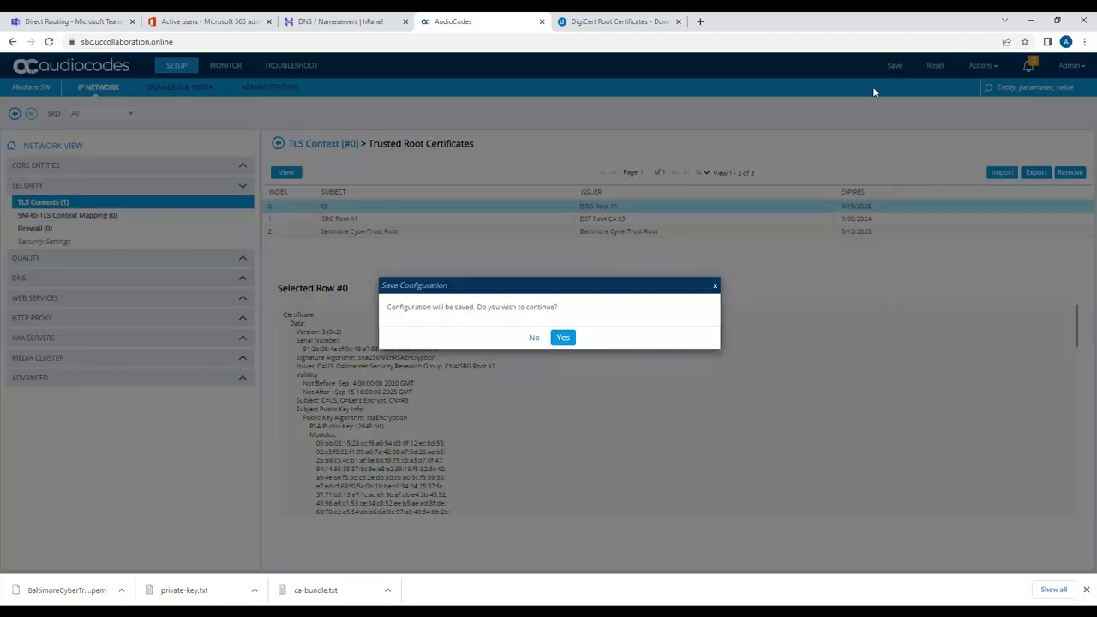
left_click(566, 337)
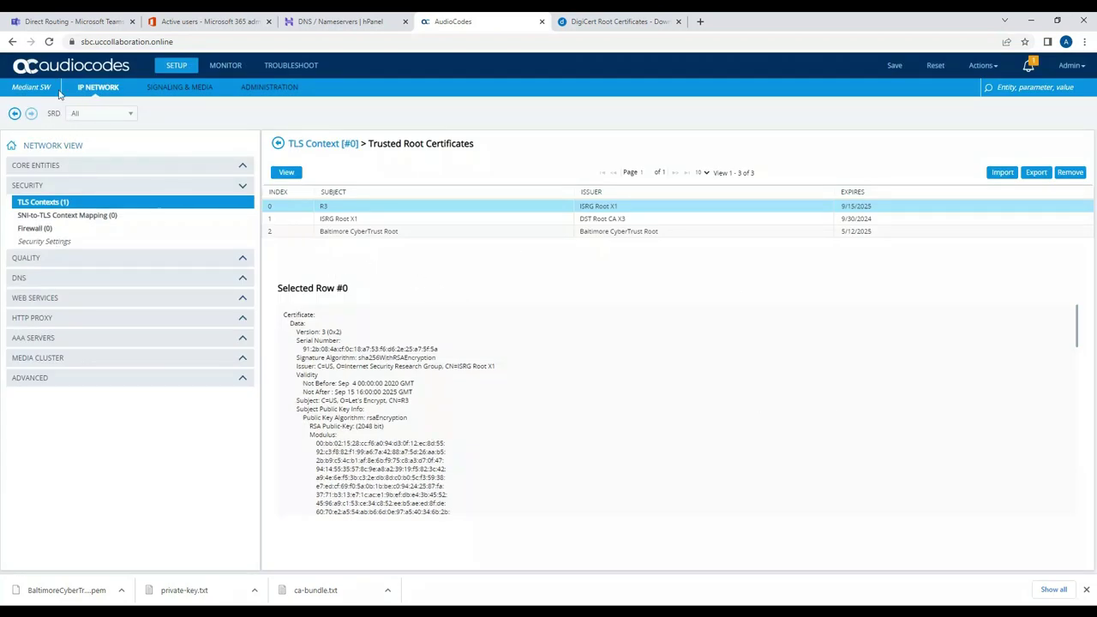
left_click(233, 65)
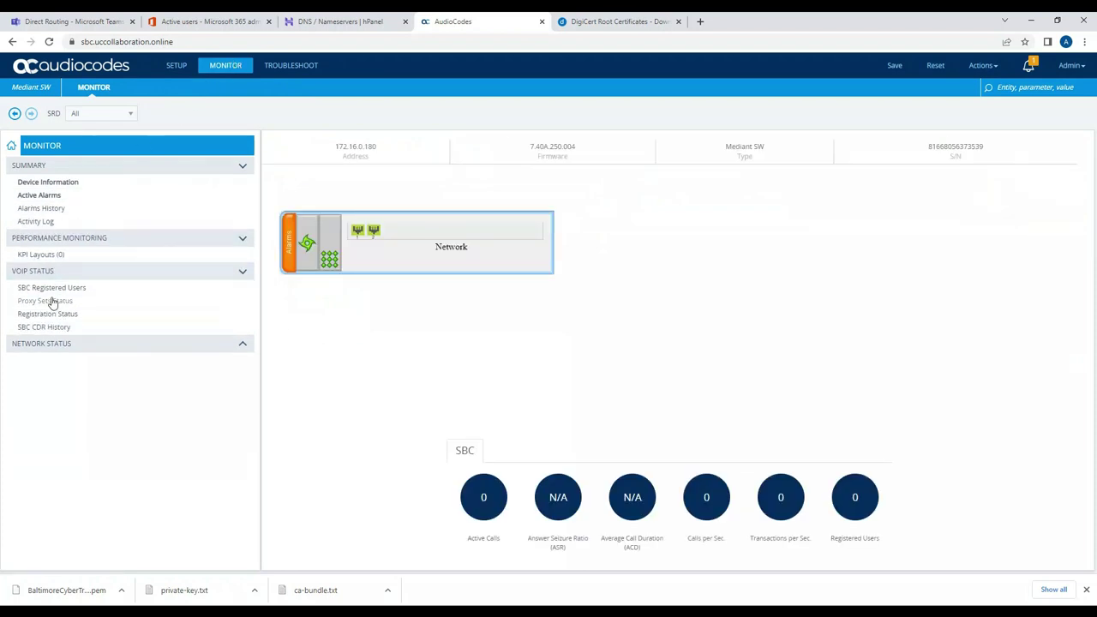
Step: Check Proxy Sets Status: three Teams proxies ONLINE, CUCM's 172.16.0.160 OFFLINE
left_click(47, 301)
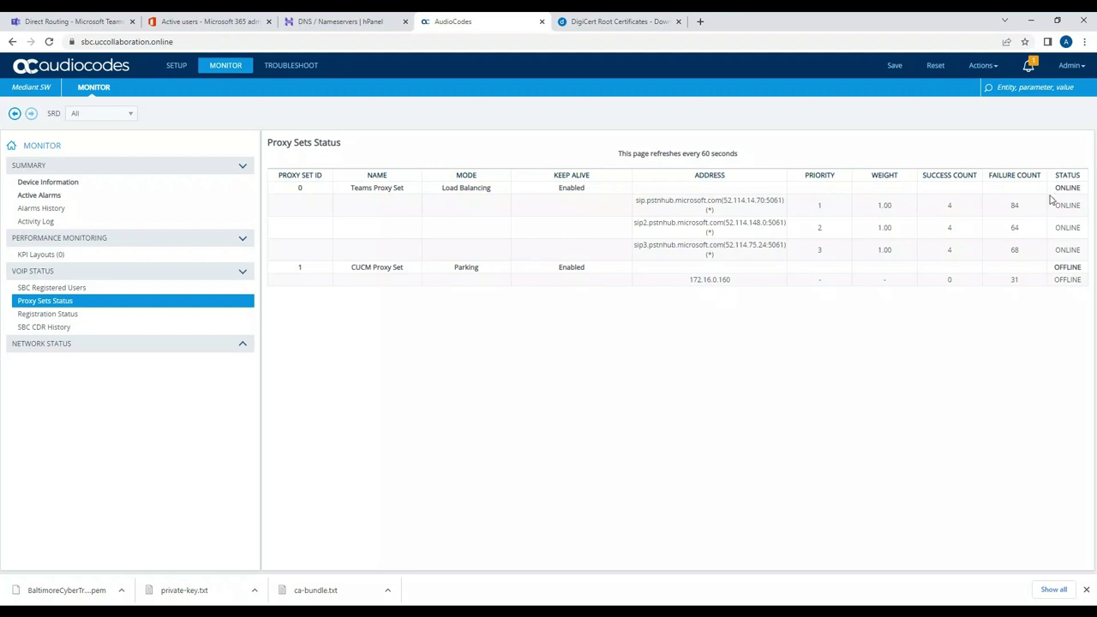
left_click_drag(1056, 186, 1081, 260)
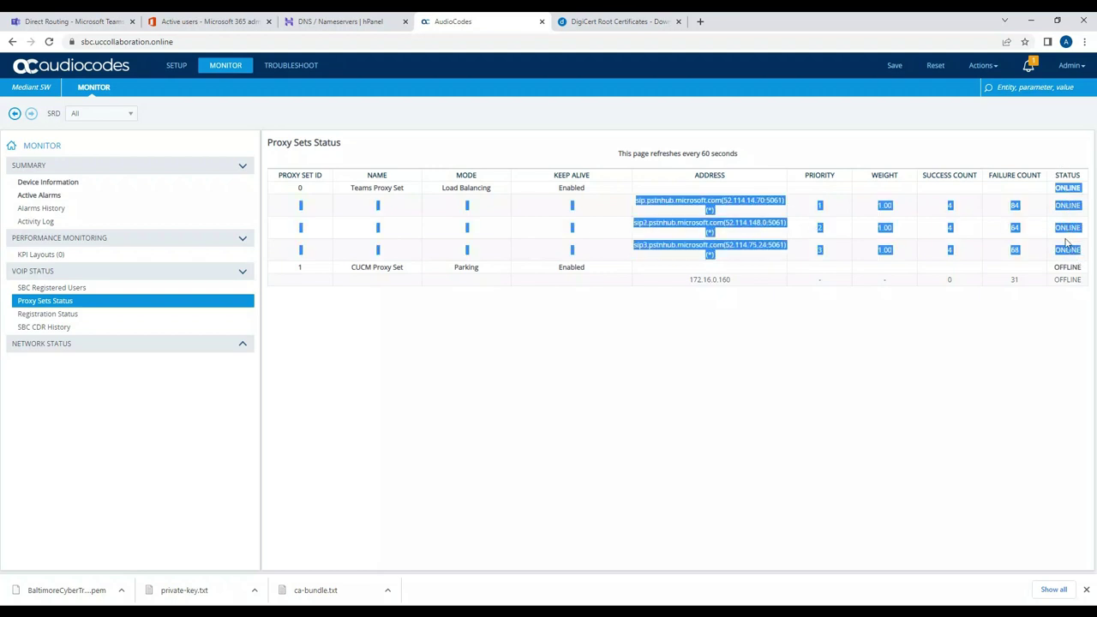
left_click(1033, 202)
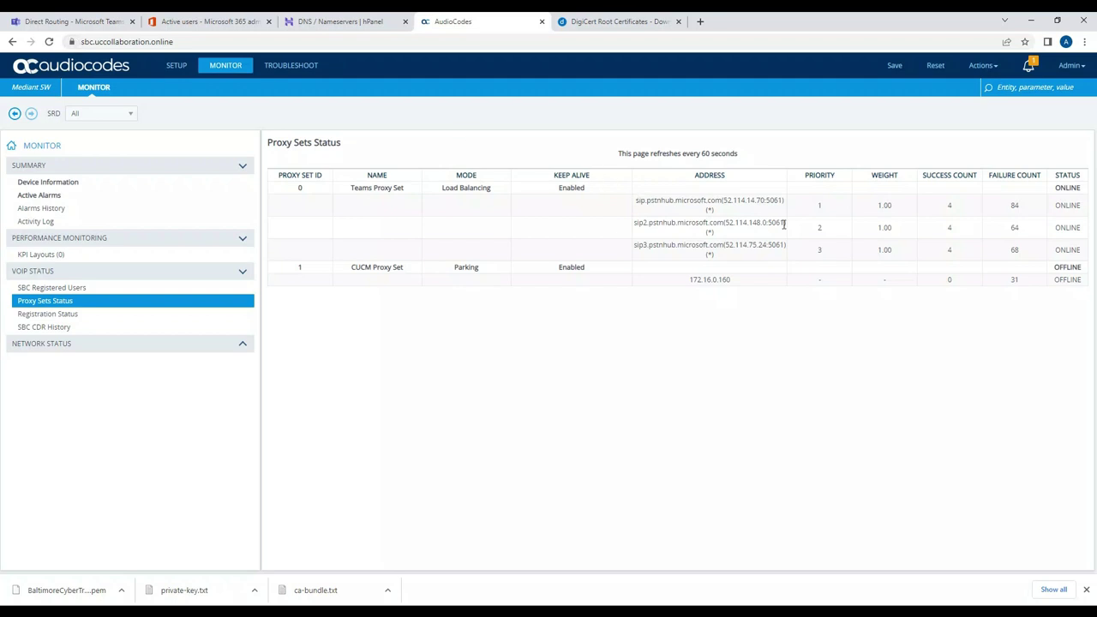
left_click_drag(1071, 268, 1068, 281)
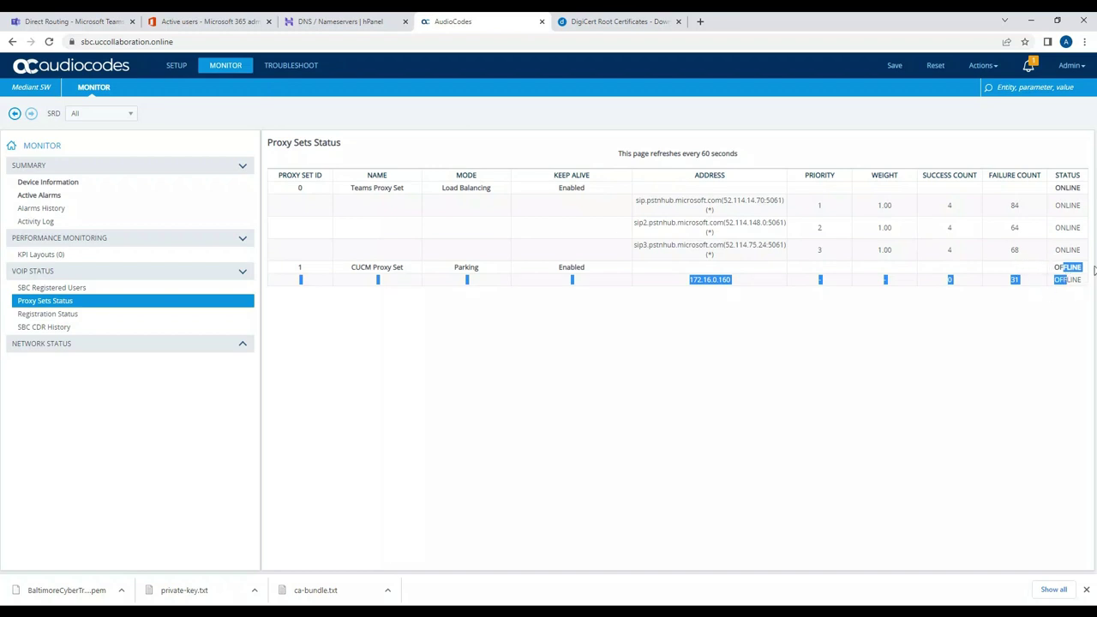
left_click_drag(1067, 187, 1073, 247)
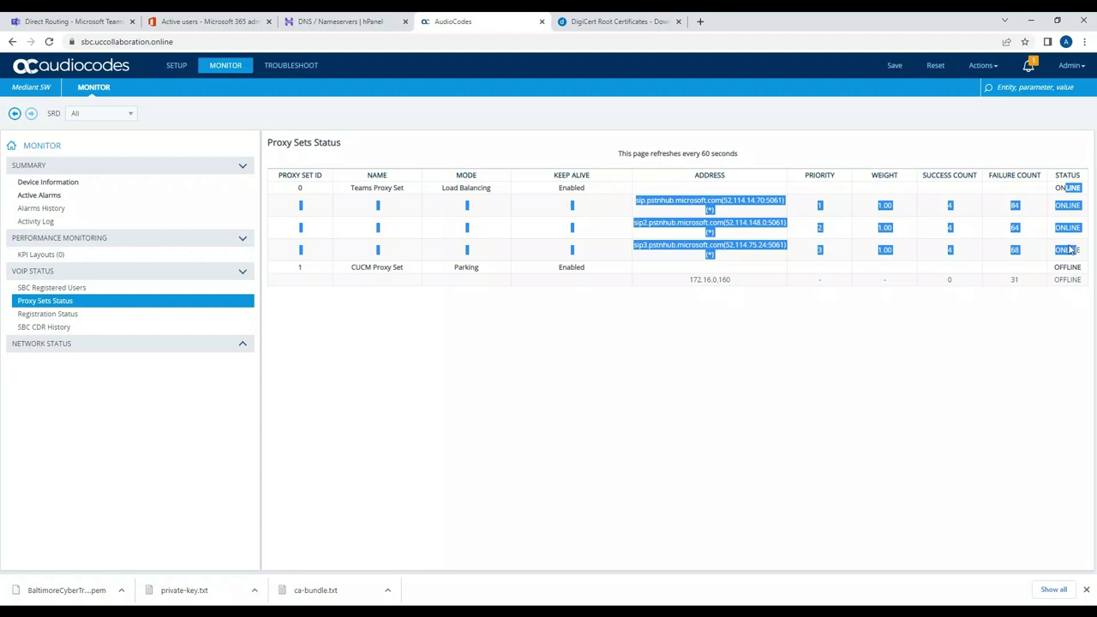
left_click(34, 17)
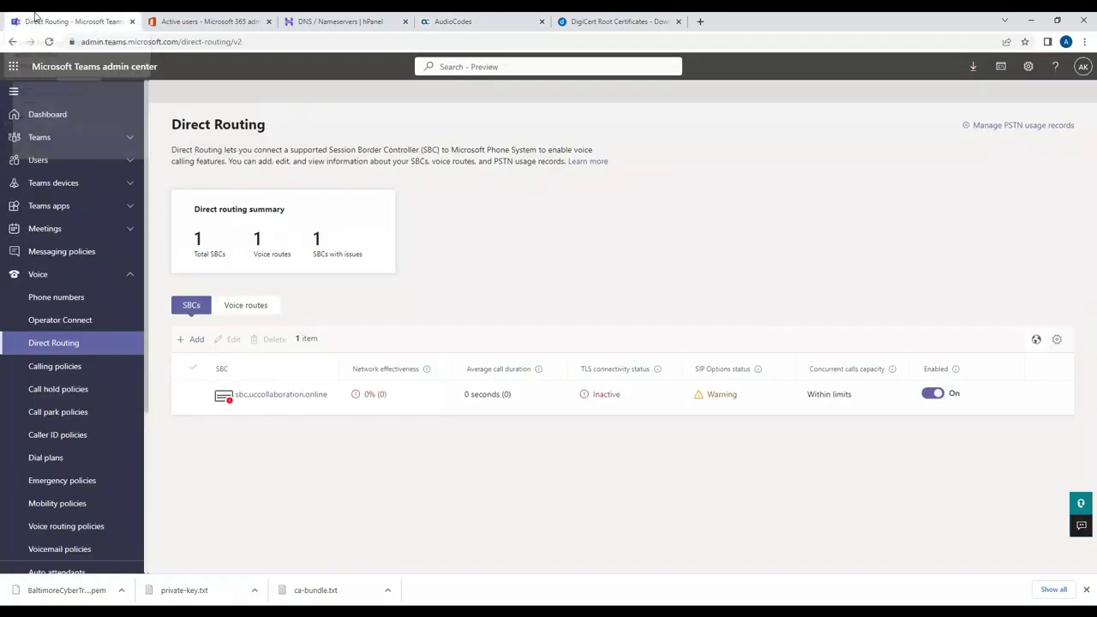
Step: Refresh the Direct Routing list and open the sbc.uccollaboration.online SBC's details page
left_click(67, 347)
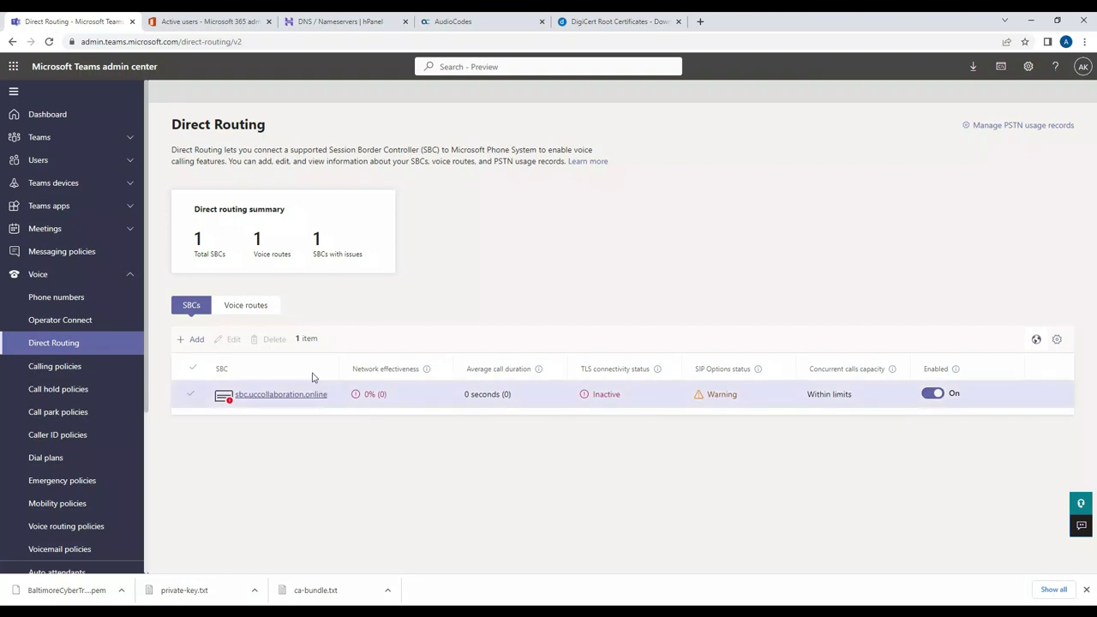
left_click(265, 394)
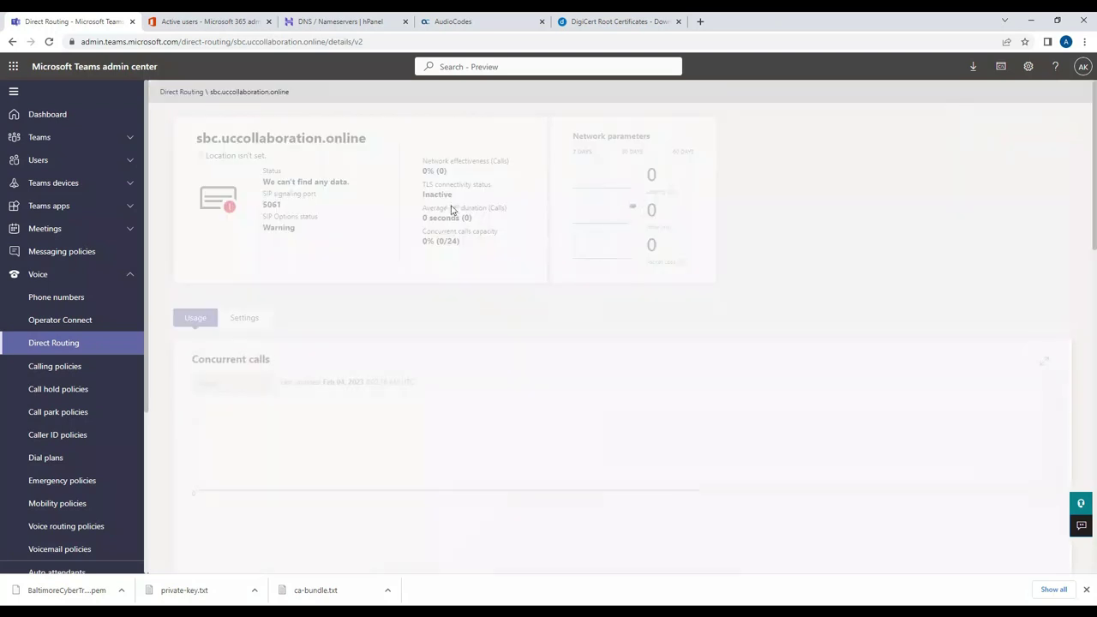
Step: Check the SBC's SIP signaling port 5061, then return to the Direct Routing SBC list
left_click_drag(272, 203, 283, 208)
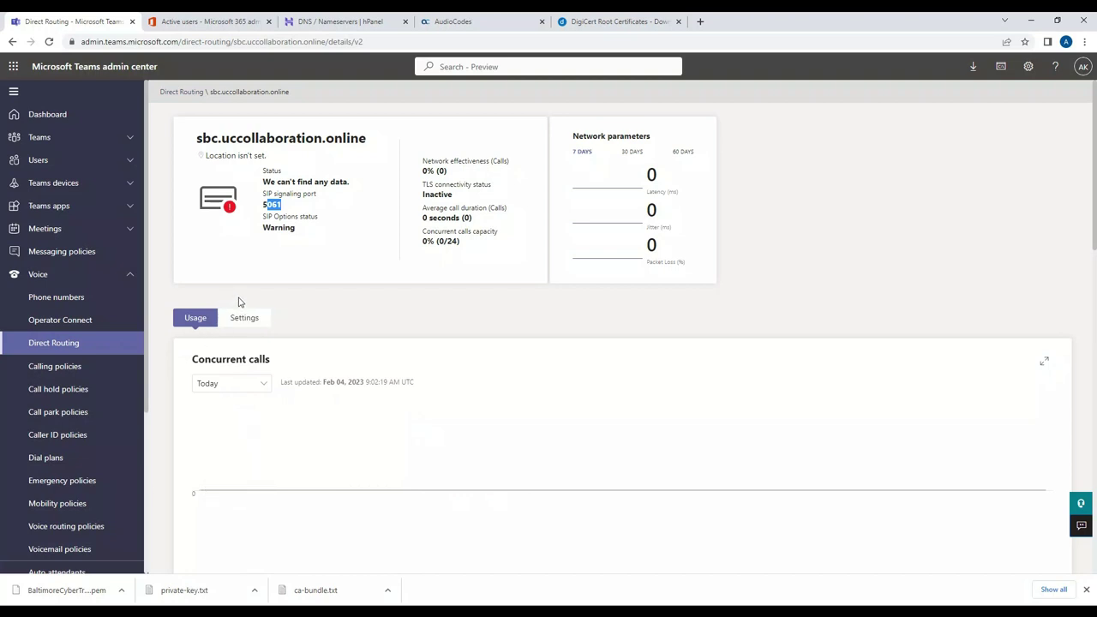
left_click(67, 350)
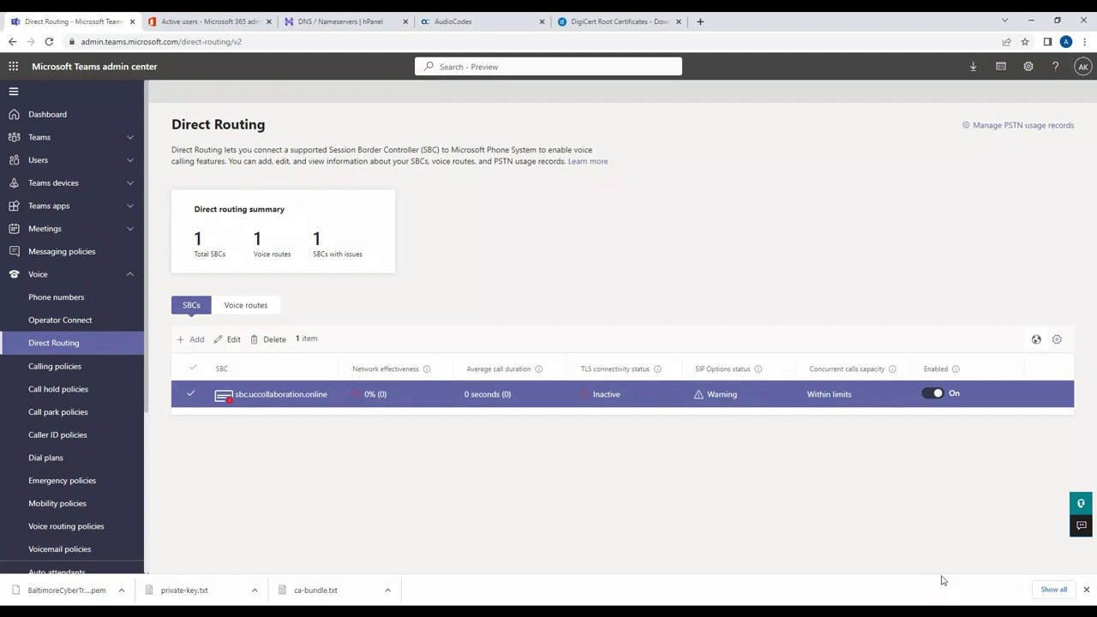
Step: Close the DigiCert tab and show the AudioCodes Signaling & Media setup with Coders & Profiles expanded
left_click(484, 22)
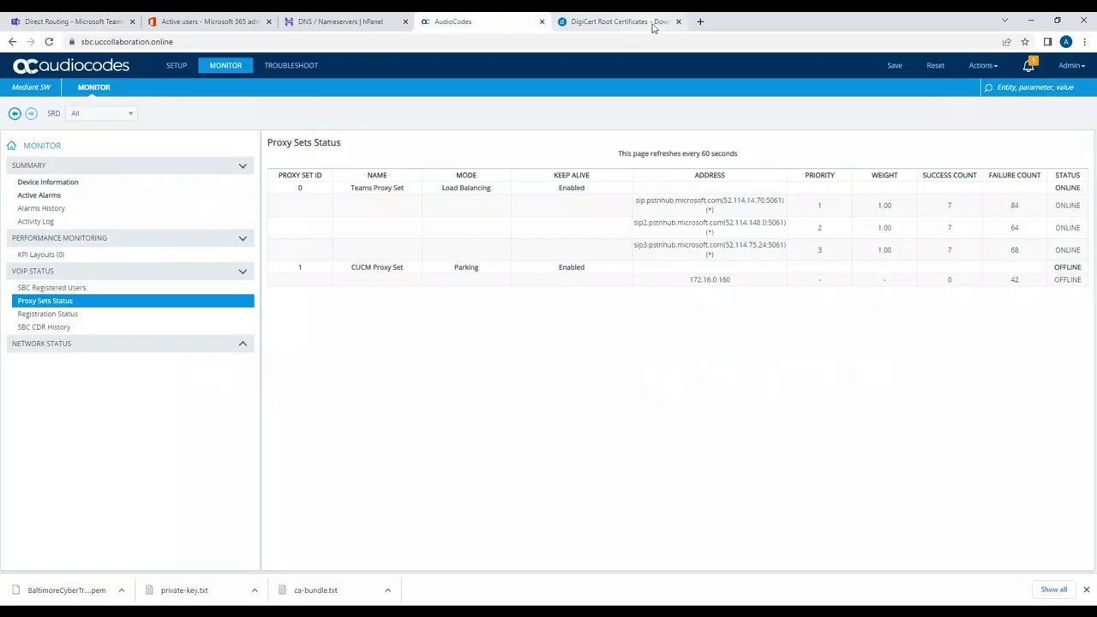
left_click(678, 21)
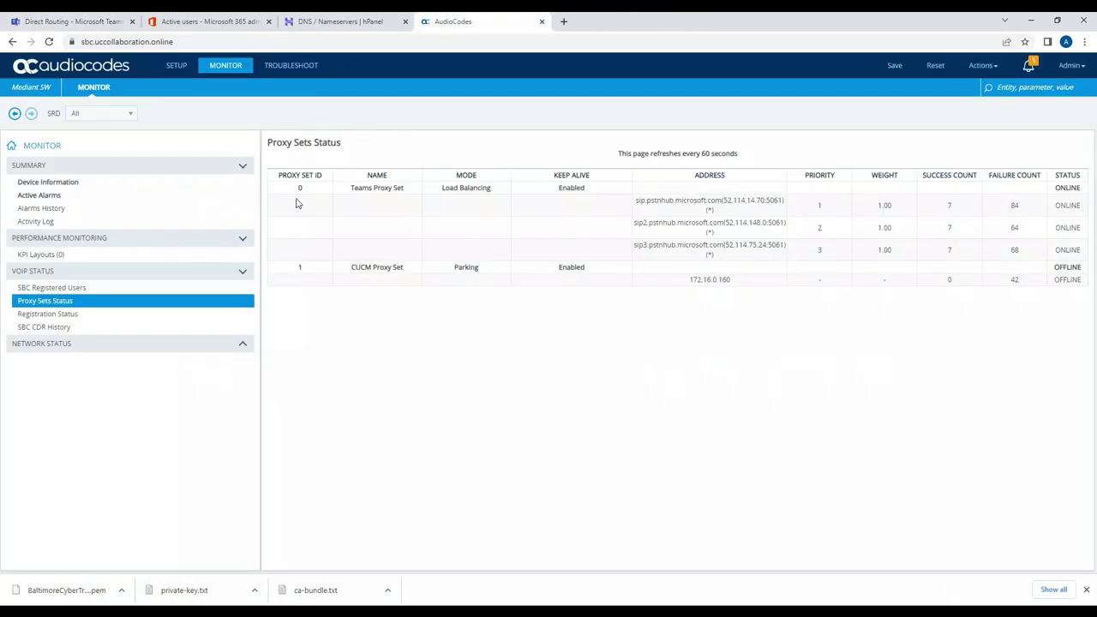
left_click(176, 66)
left_click(179, 86)
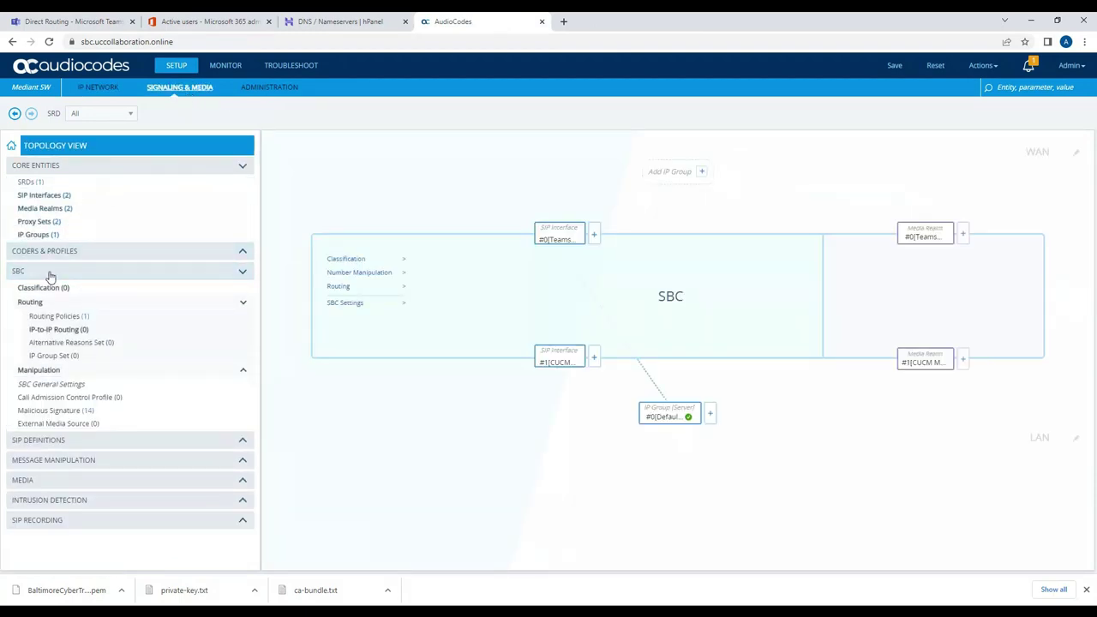
left_click(52, 250)
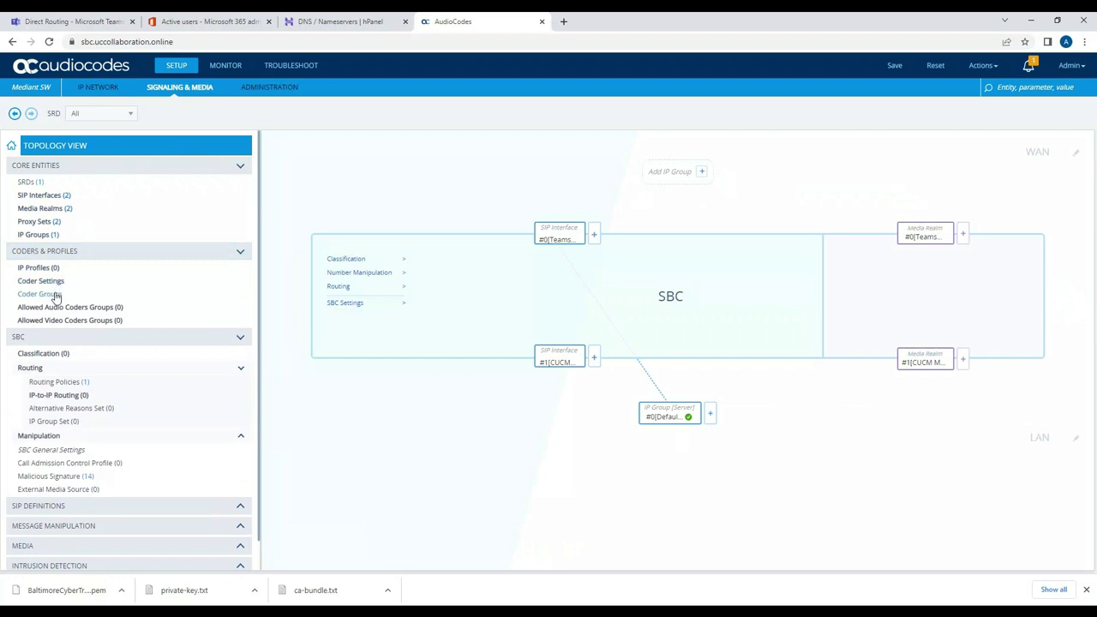
Step: Set coder group 0 to G.711U-law then G.711A-law, apply, and save the configuration
left_click(56, 296)
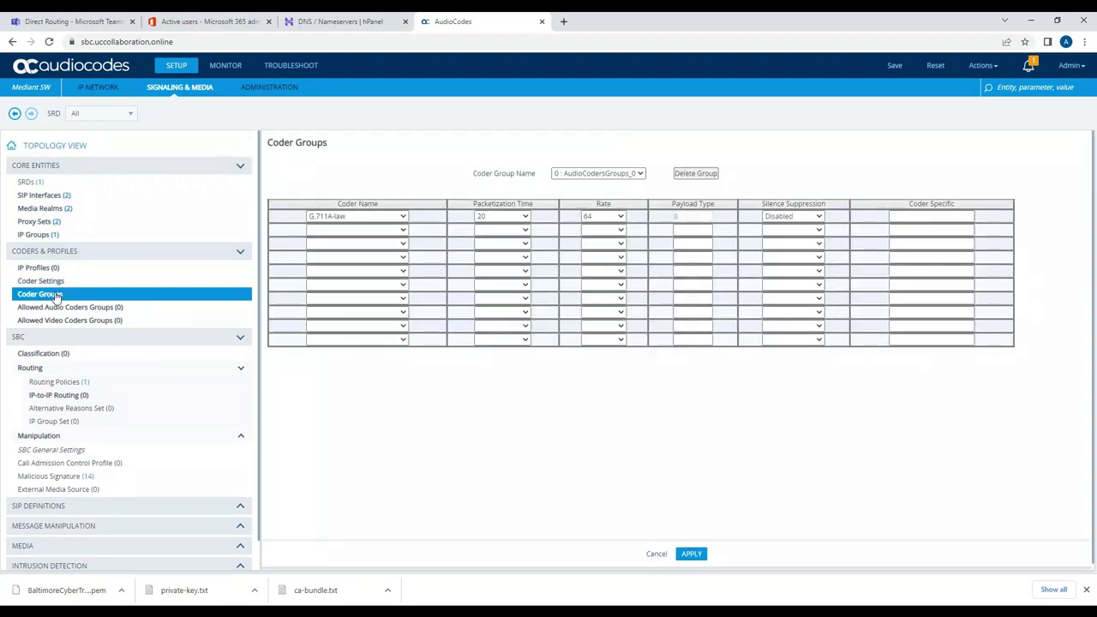
left_click(380, 220)
left_click(382, 235)
left_click(382, 232)
left_click(378, 242)
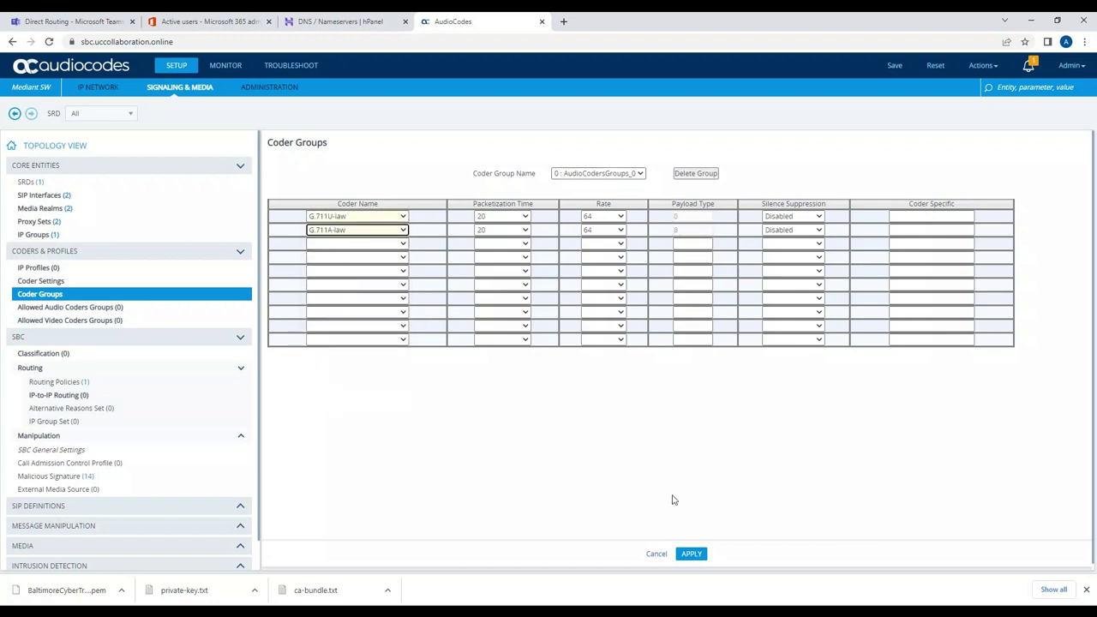
left_click(692, 555)
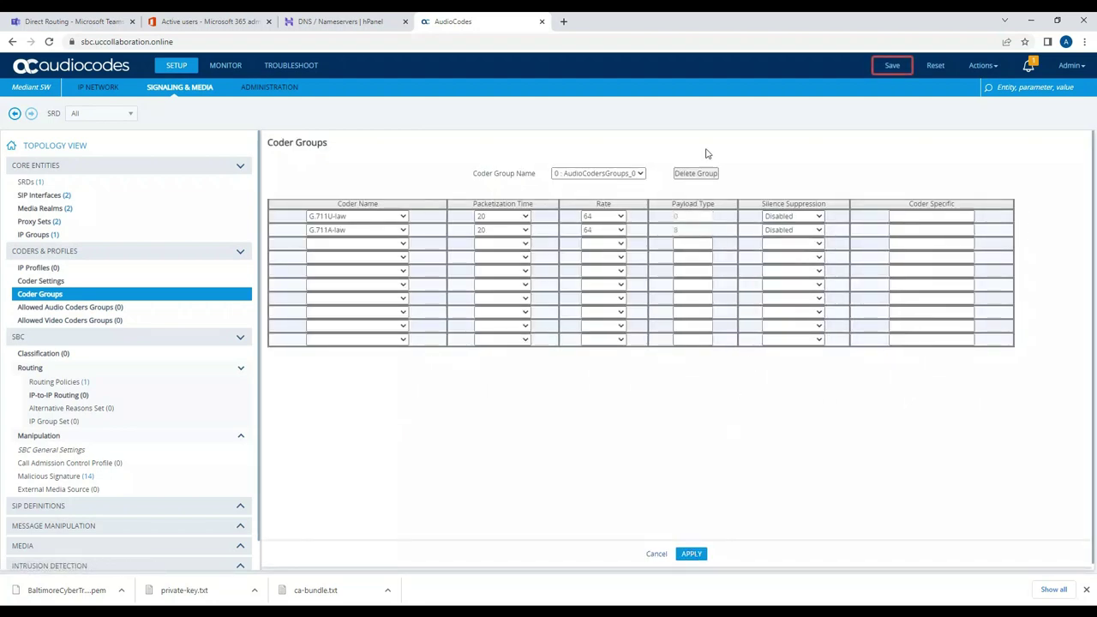
left_click(893, 66)
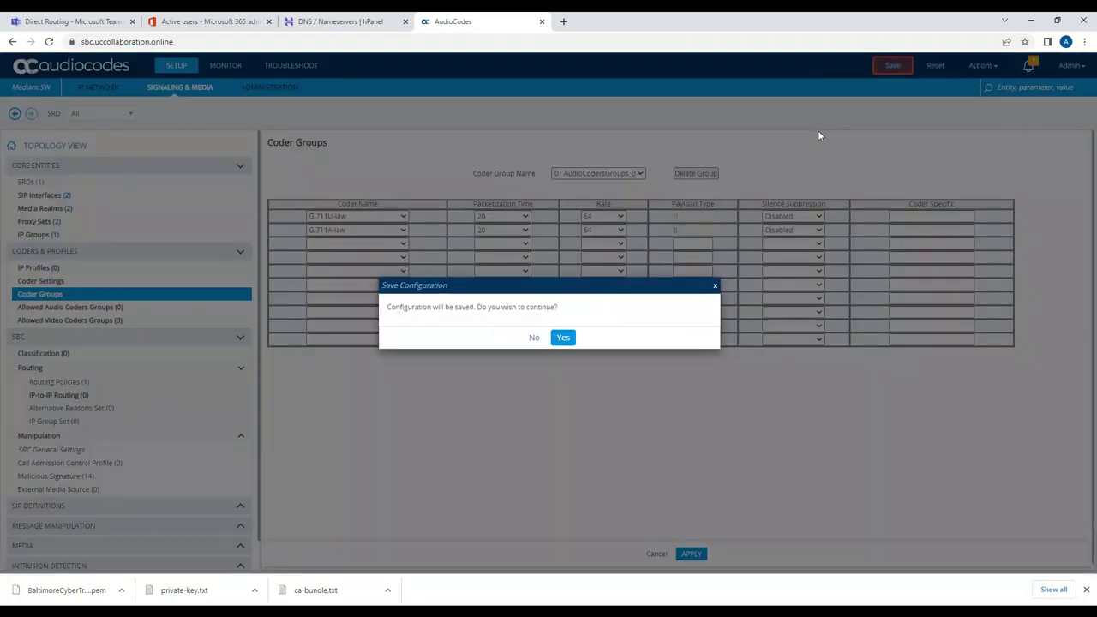
left_click(562, 337)
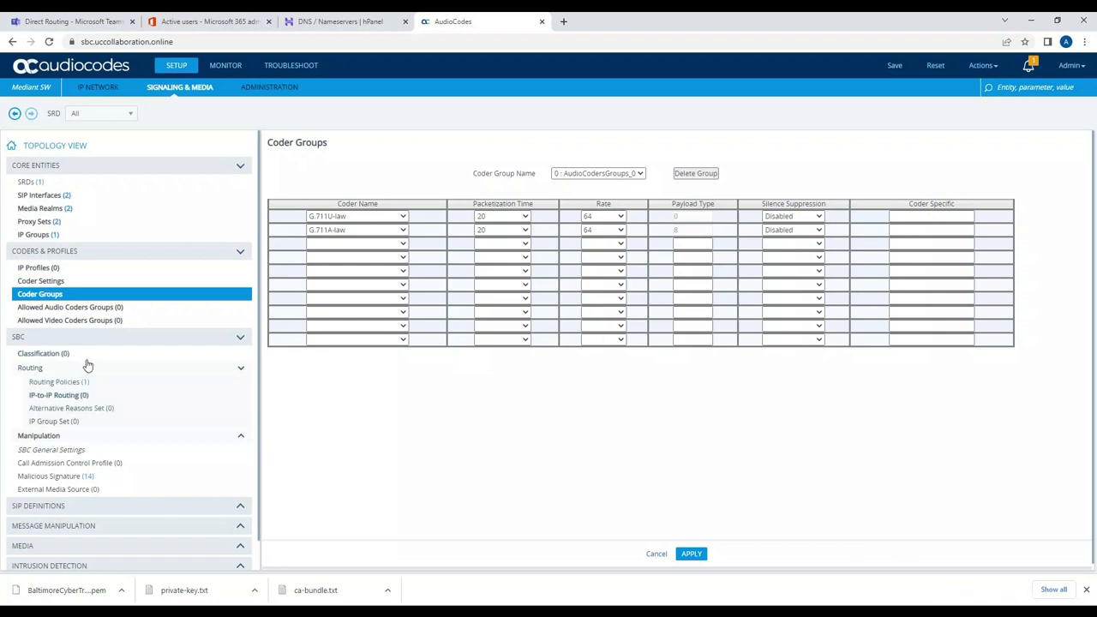
Step: Expand Message Manipulation under SIP Definitions and open the Message Conditions page
left_click(85, 509)
scroll(97, 439, "down", 2)
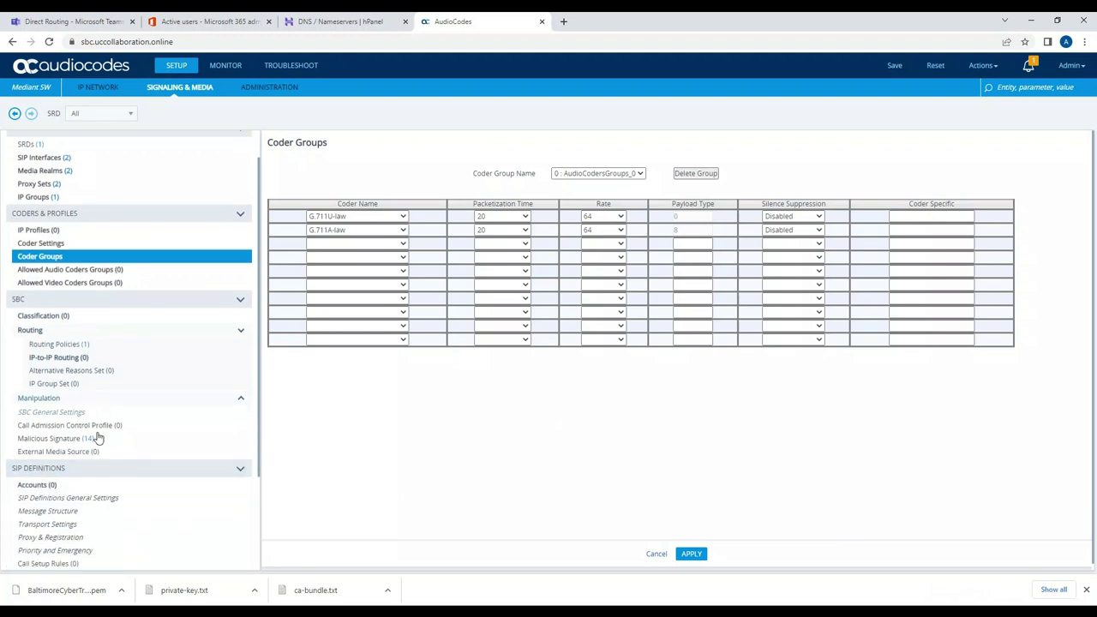
scroll(85, 449, "down", 1)
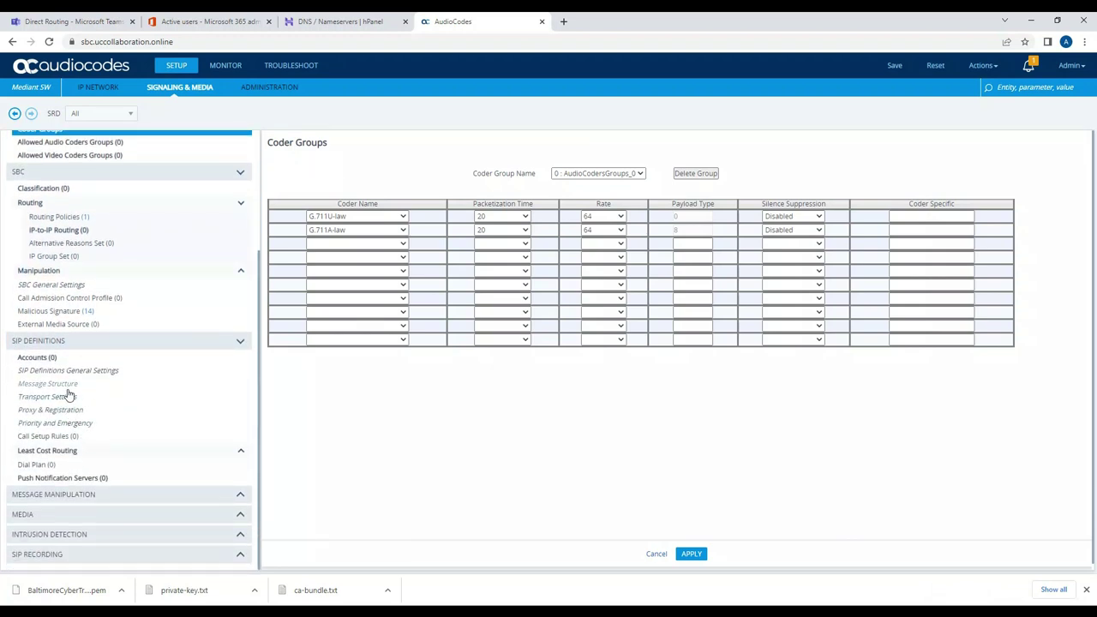
left_click(118, 496)
scroll(94, 489, "down", 1)
left_click(71, 472)
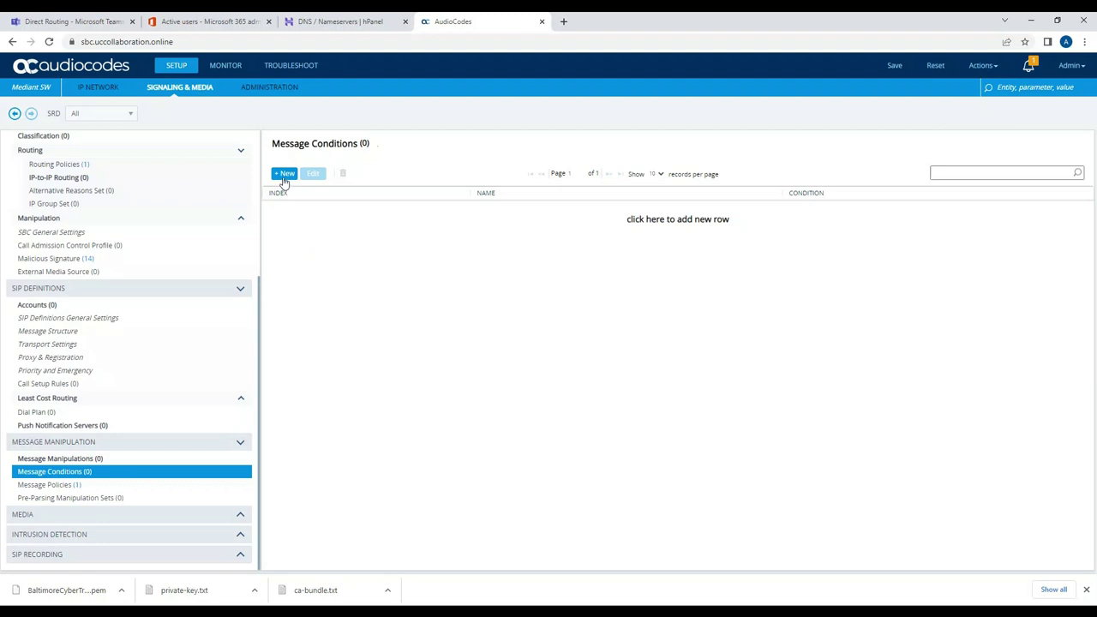
Step: Create a new message condition entry and start naming it 'Teams'
left_click(284, 174)
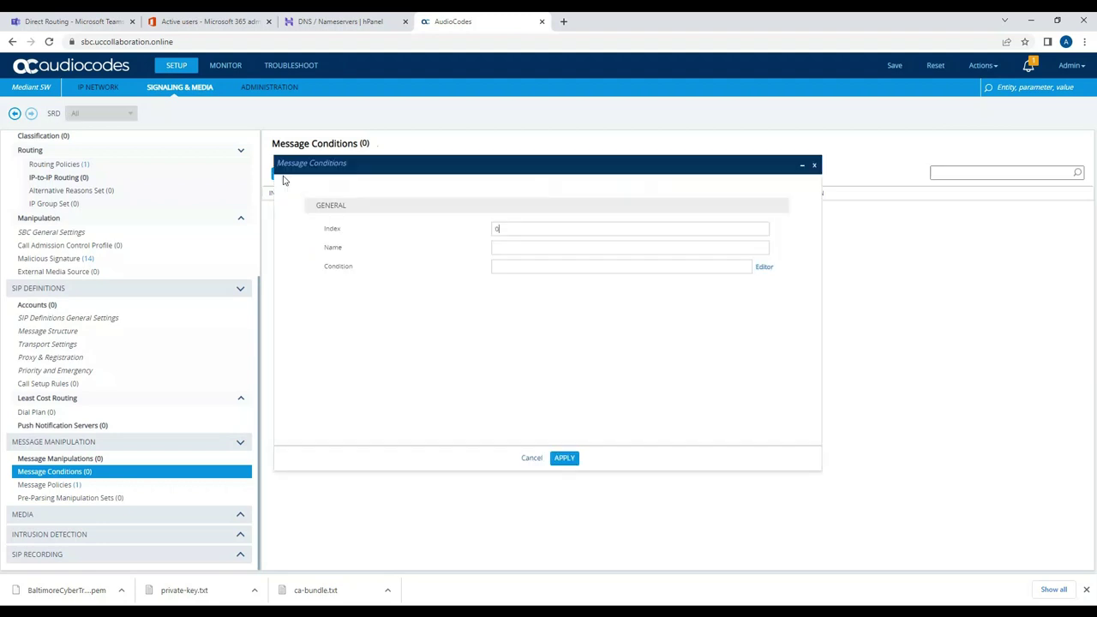
left_click(513, 249)
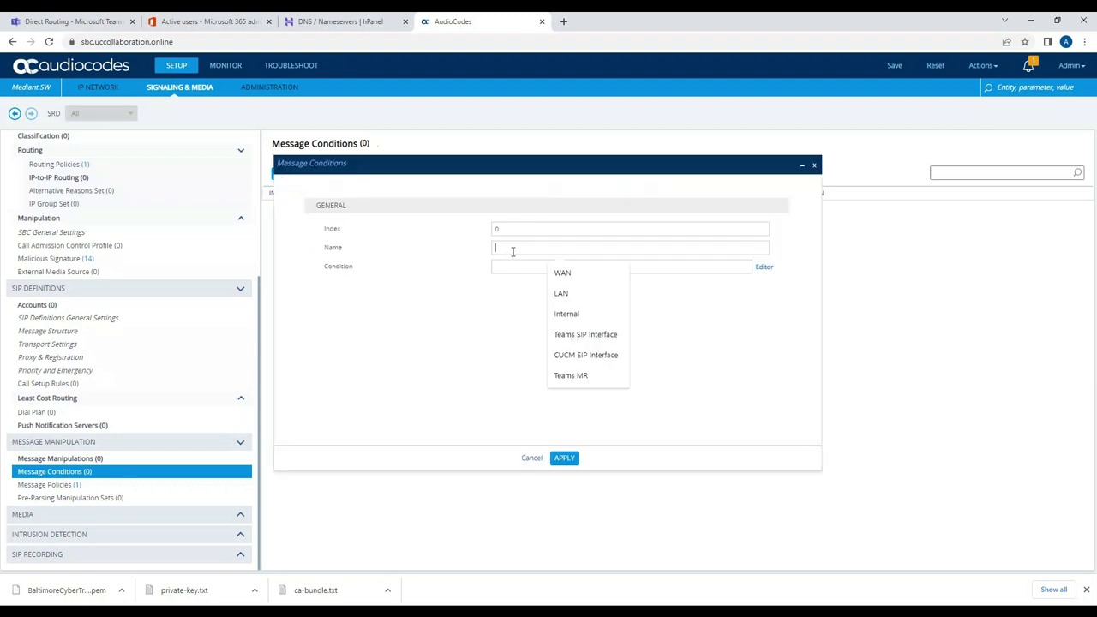
type("Teams")
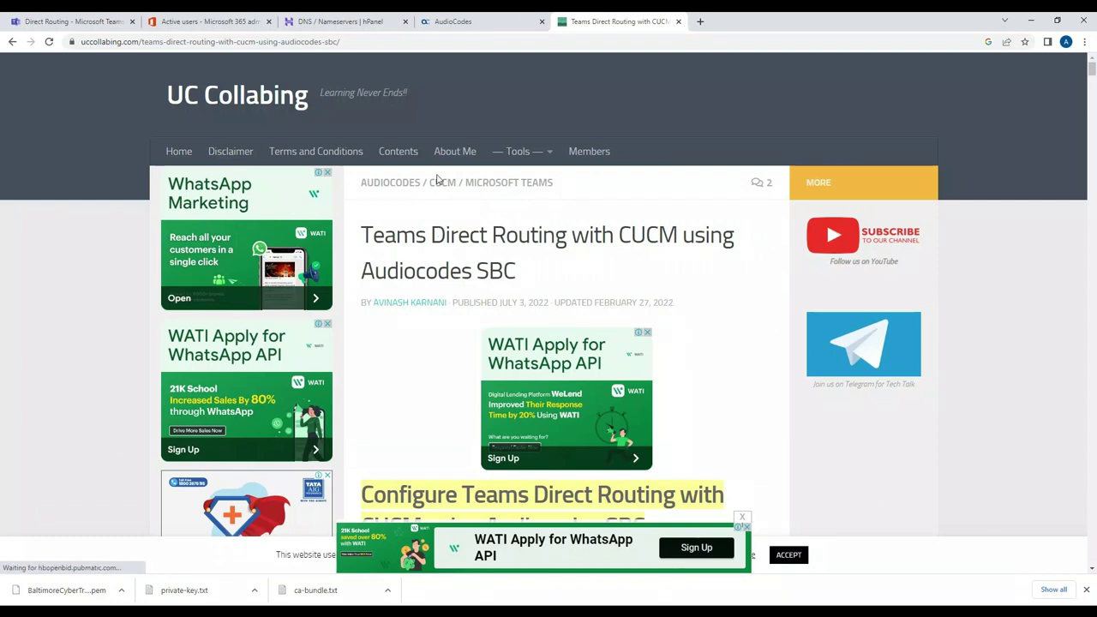
Step: Scroll the UC Collabing guide down to its Message Manipulation section
scroll(490, 229, "down", 15)
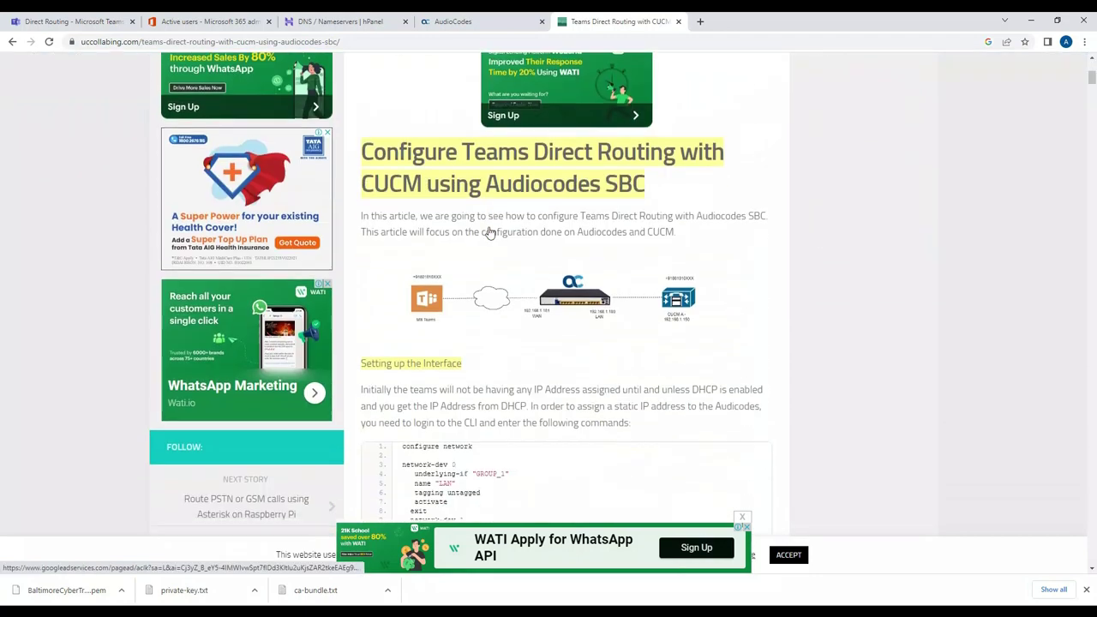
scroll(490, 229, "down", 12)
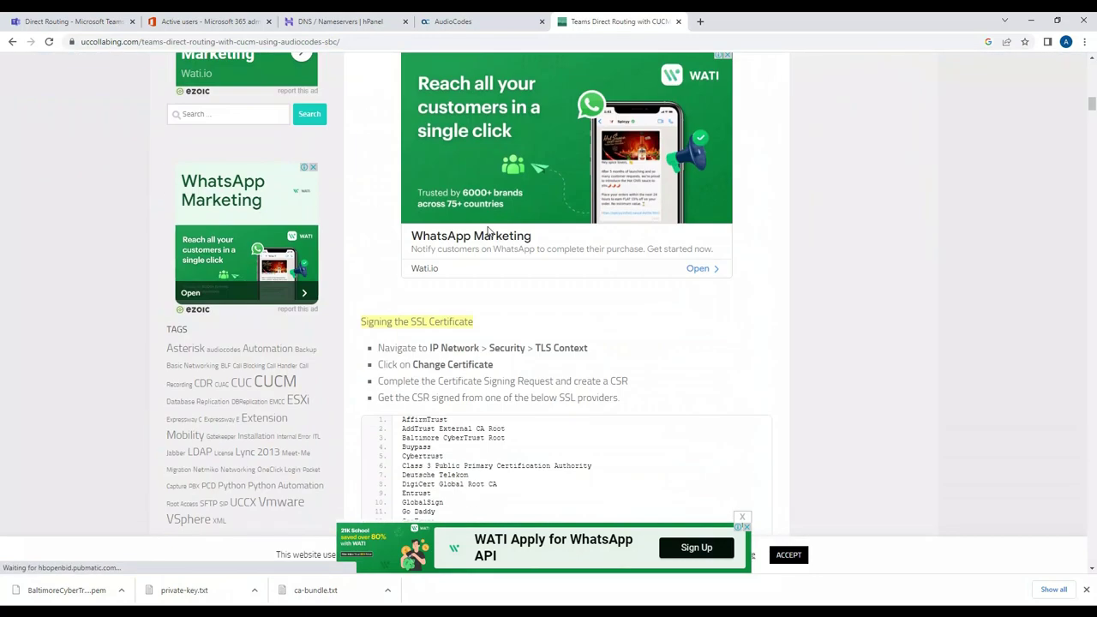
scroll(489, 230, "down", 10)
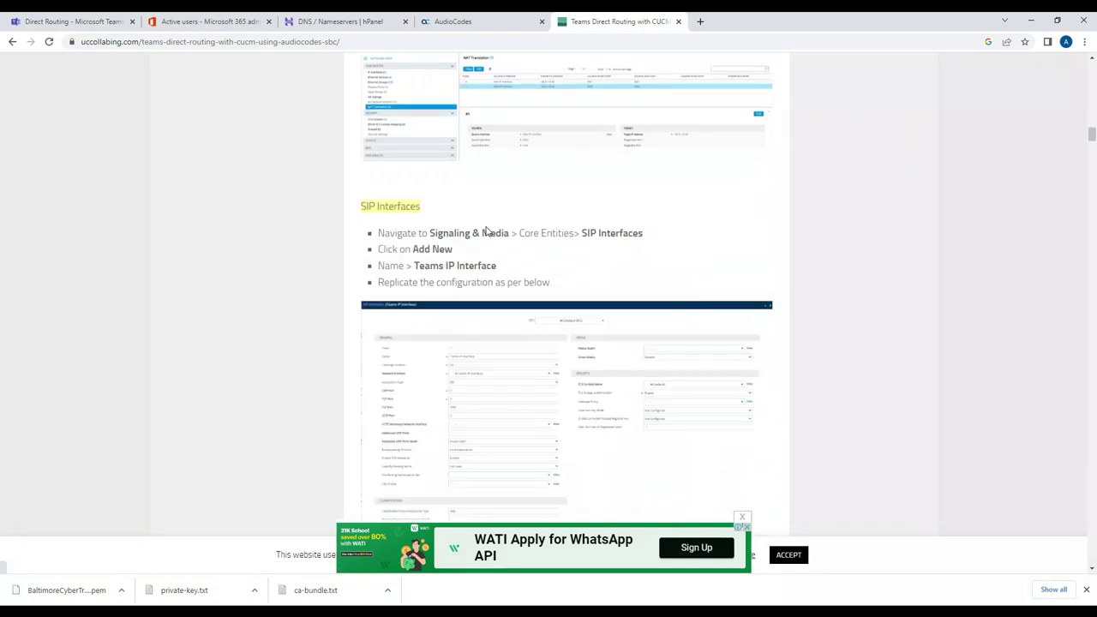
scroll(488, 233, "down", 10)
scroll(490, 236, "down", 10)
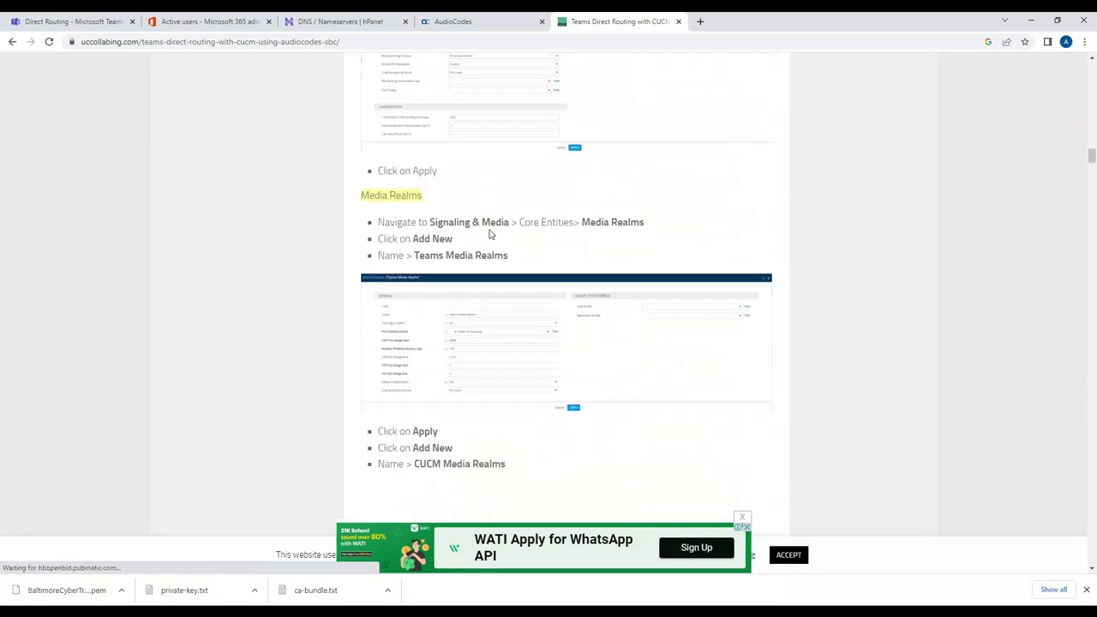
scroll(491, 233, "down", 10)
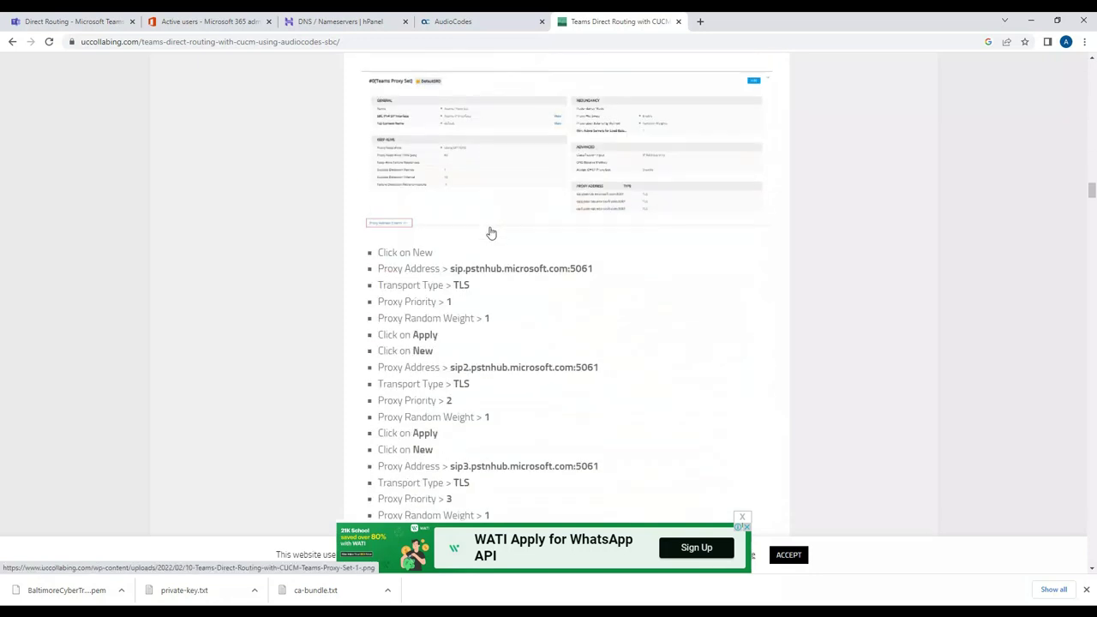
scroll(483, 241, "down", 10)
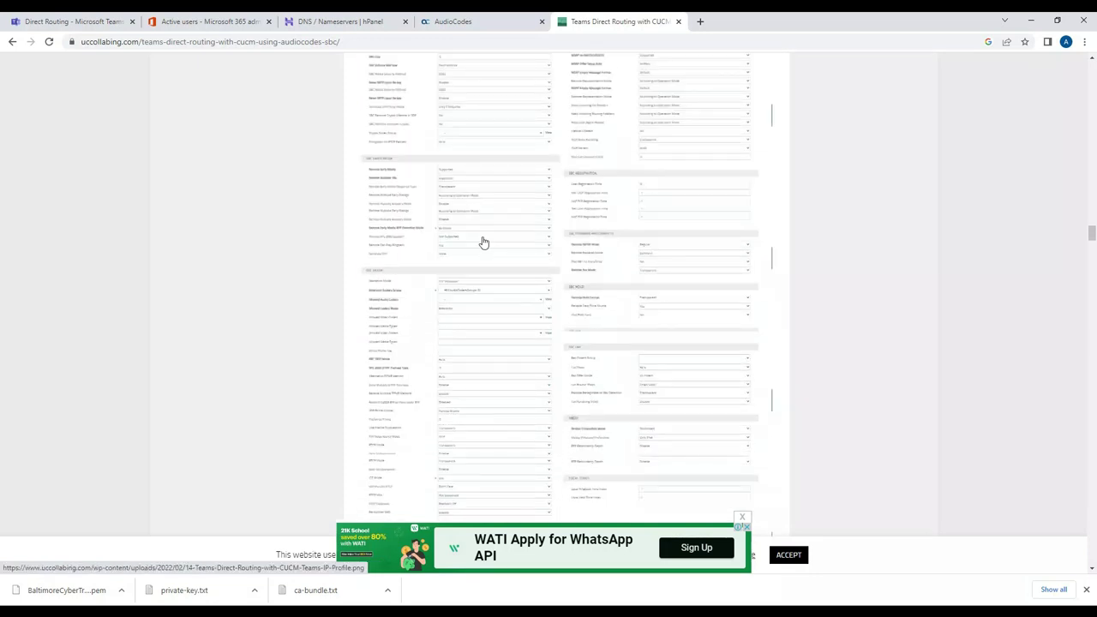
scroll(483, 241, "up", 4)
scroll(482, 241, "down", 15)
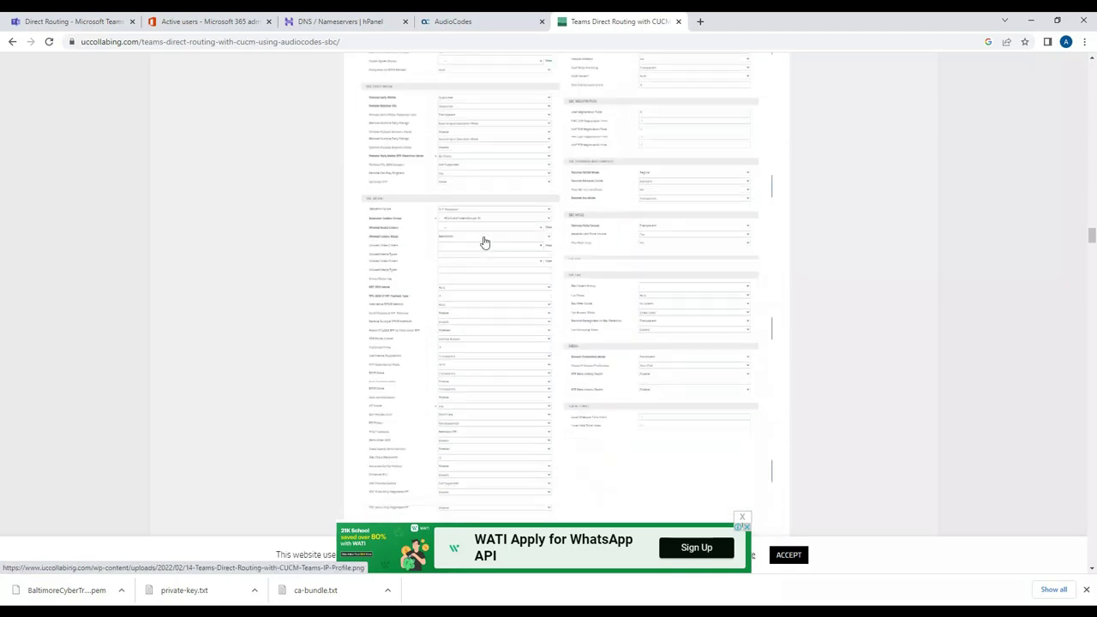
scroll(484, 242, "down", 5)
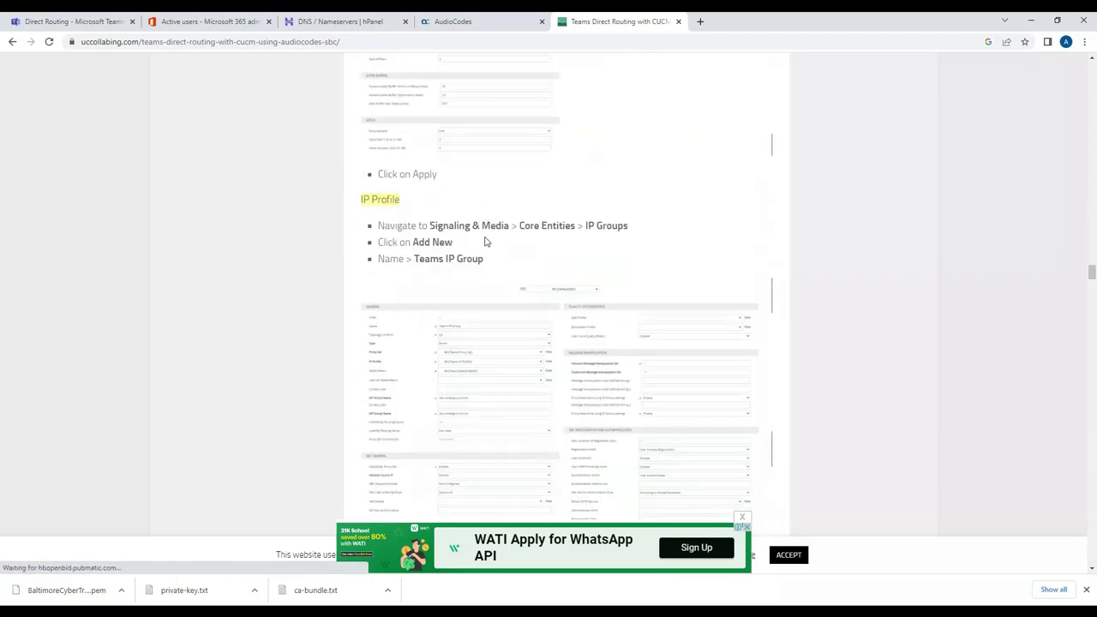
Step: Find 'condition' in the guide and select the Teams-Contact condition expression
key("super")
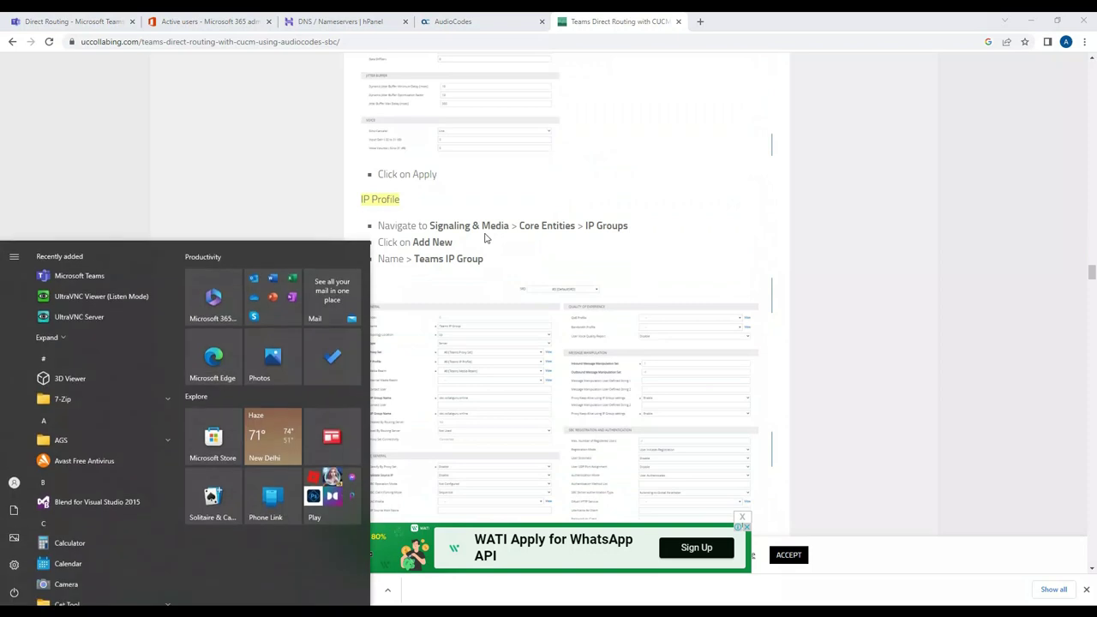
key("Escape")
key("ctrl+f")
type("condition")
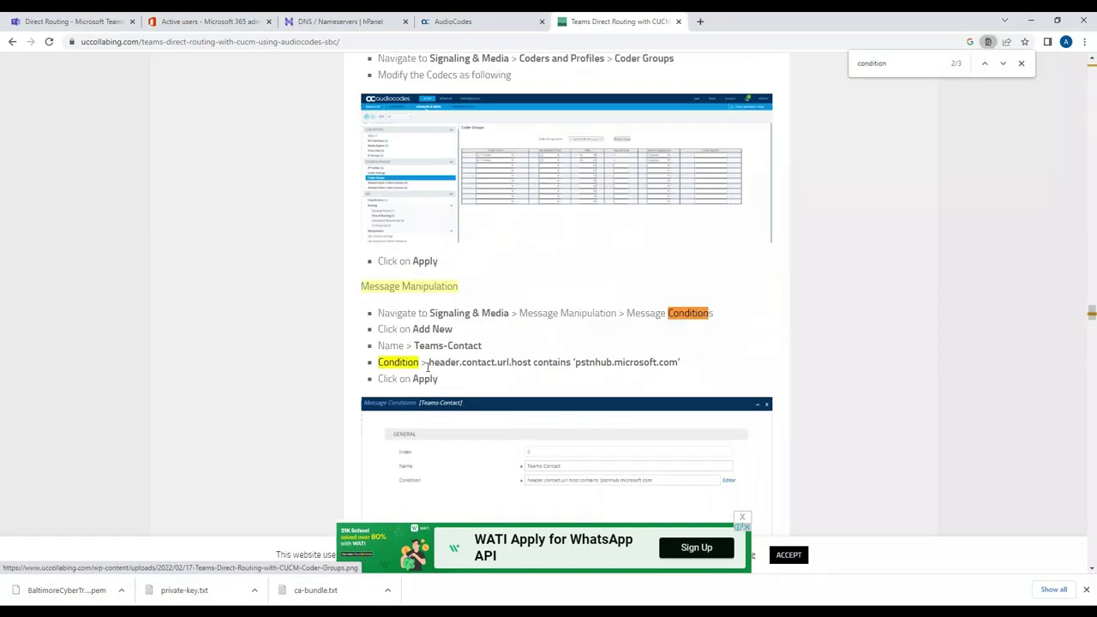
left_click_drag(430, 365, 680, 363)
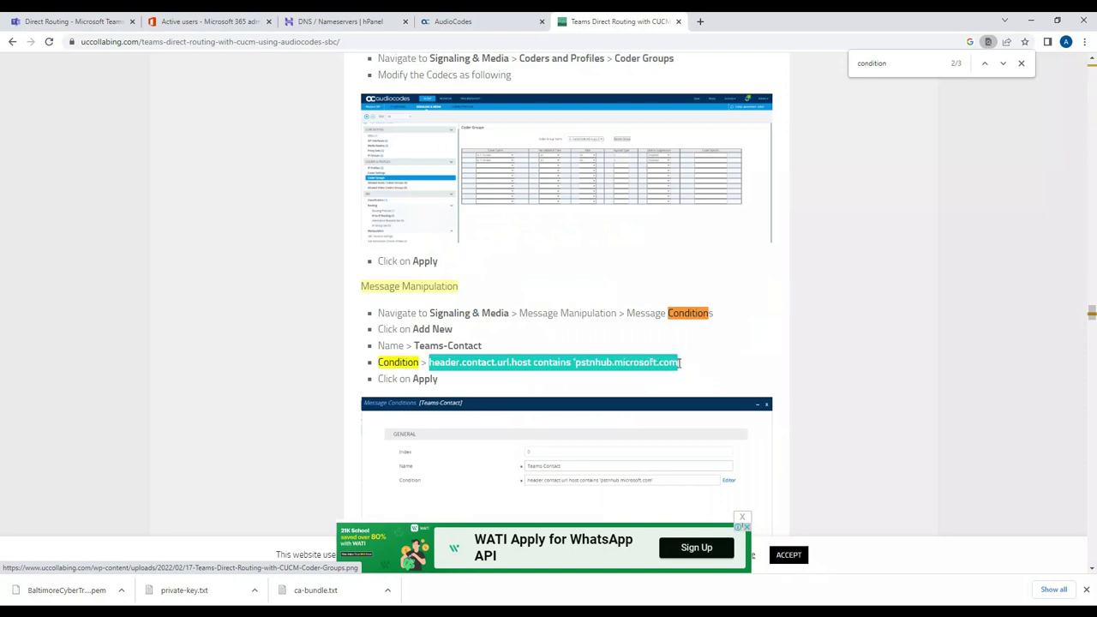
Step: Paste the copied condition expression into the new entry and try to apply it
left_click(452, 21)
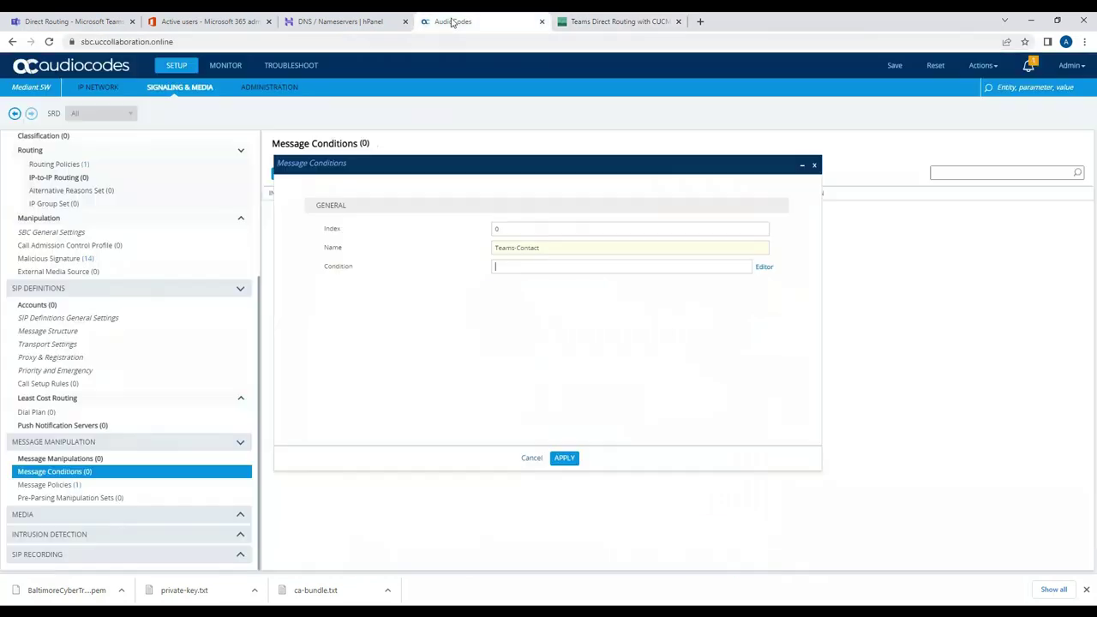
type("header.contact.url.host contains 'pstnhub.microsoft.com'")
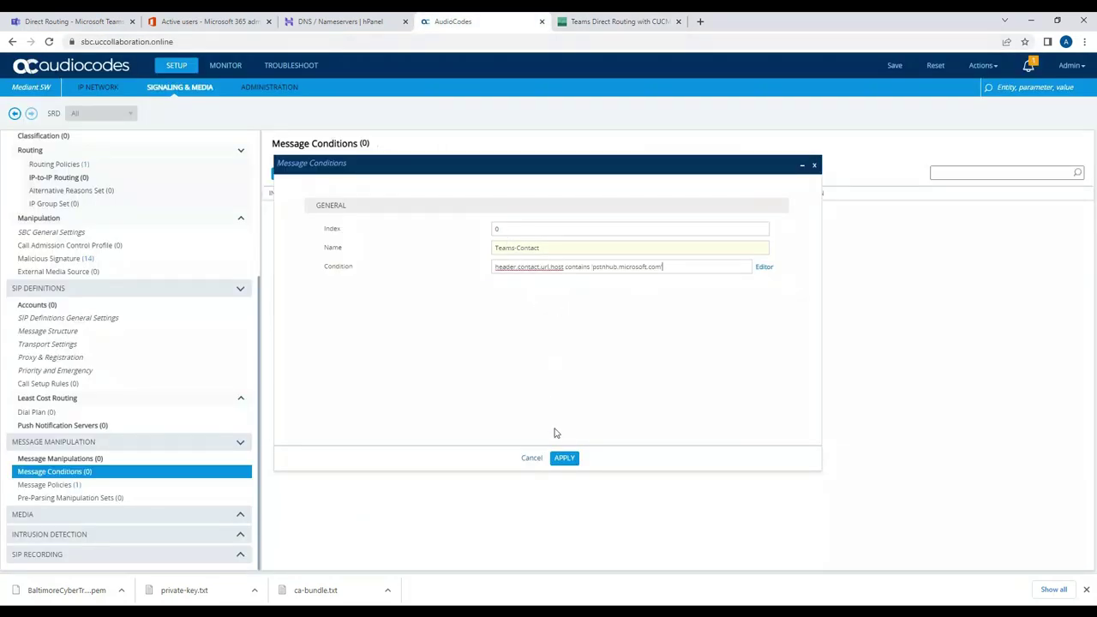
left_click(564, 457)
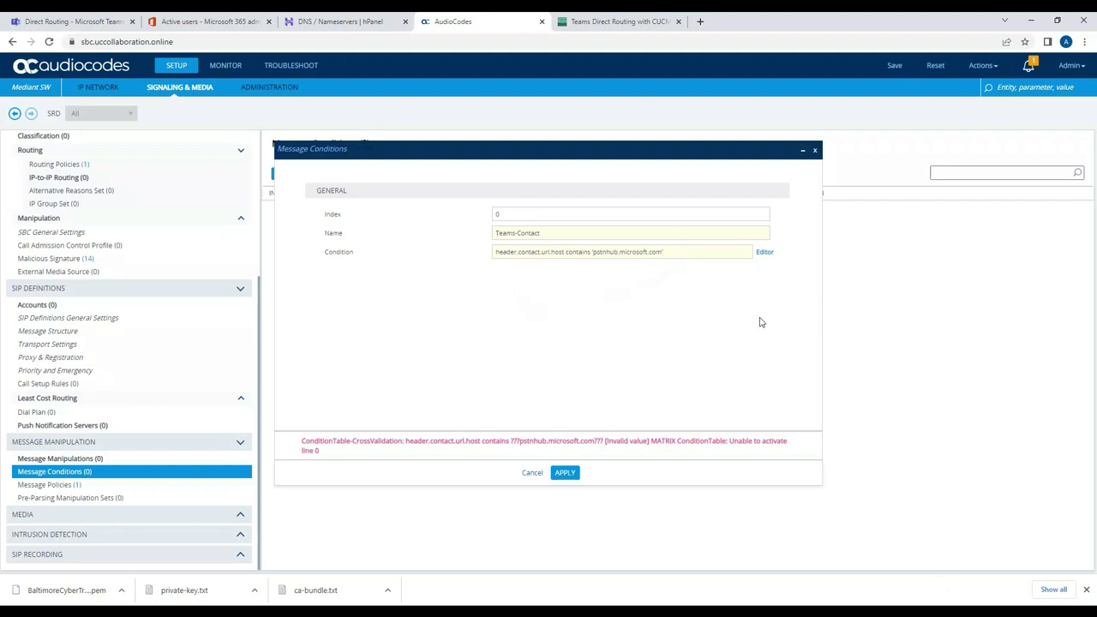
Step: Retype the quote before pstnhub.microsoft.com in the Editor and apply the Teams-Contact condition
left_click(763, 252)
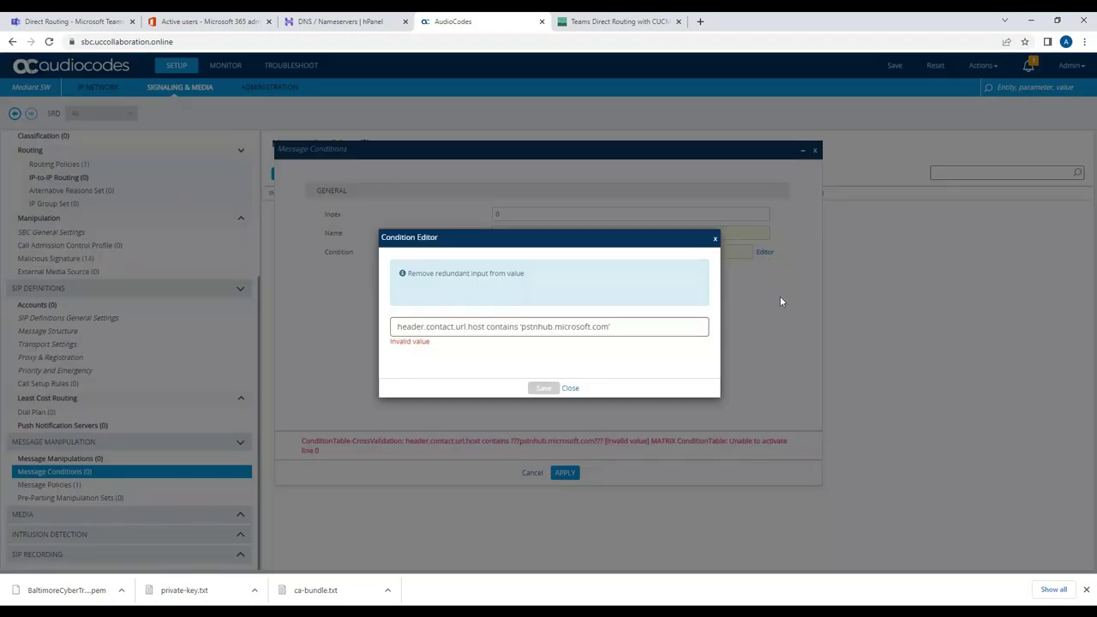
left_click(522, 328)
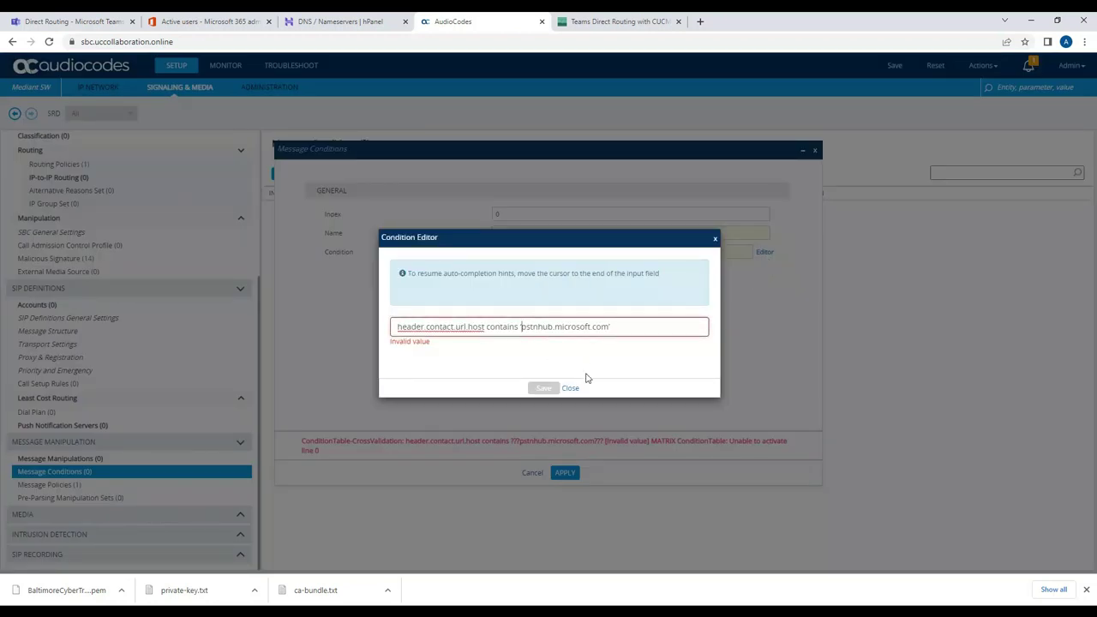
key("BackSpace")
type("'")
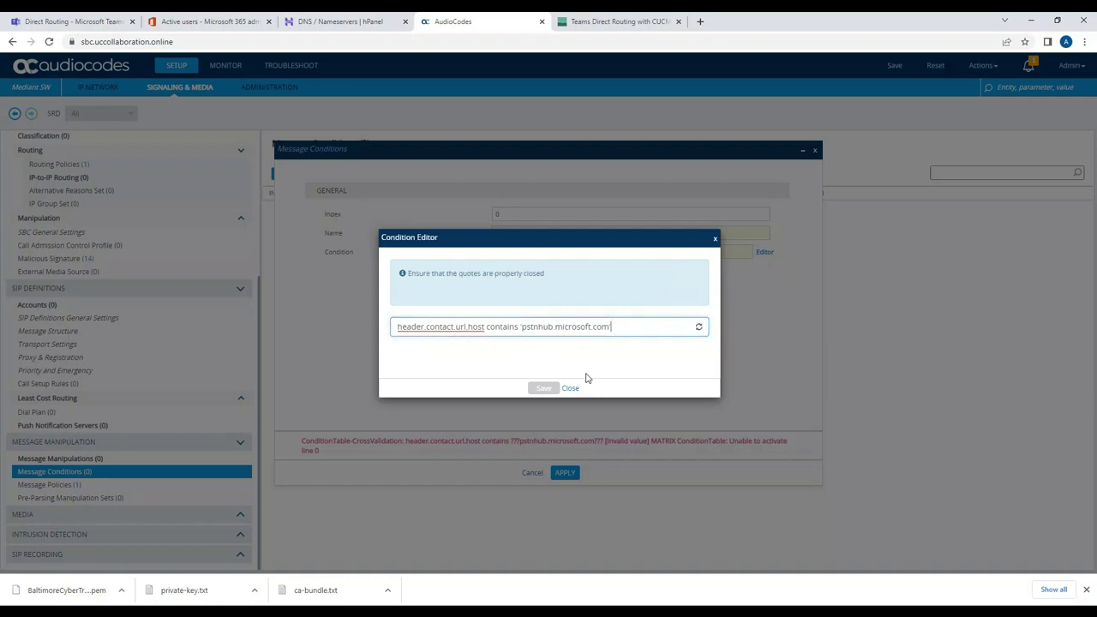
left_click(544, 388)
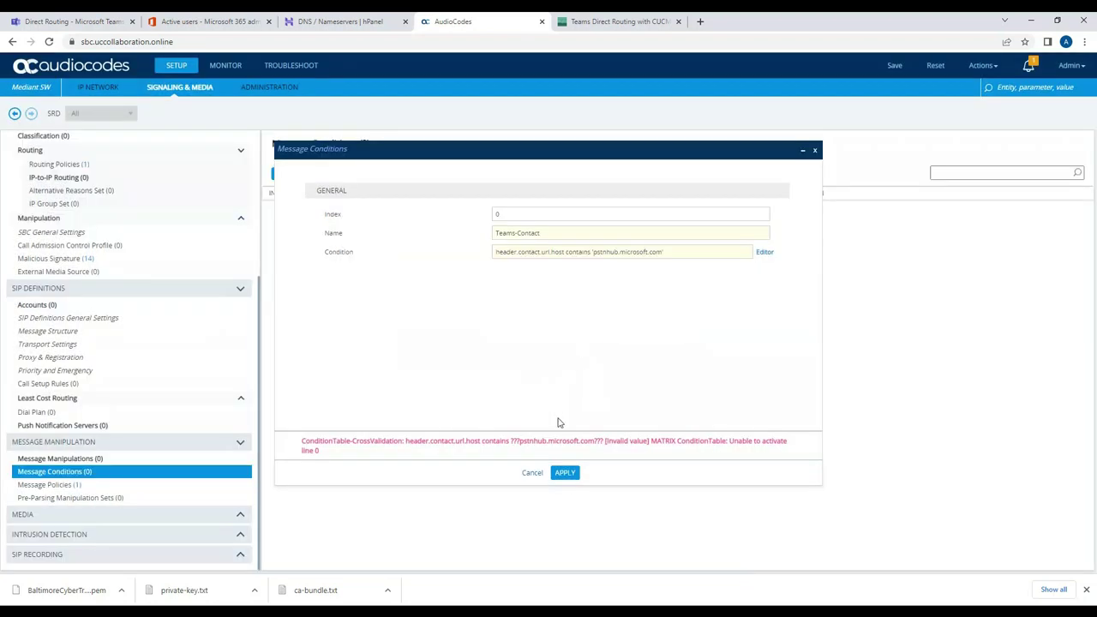
left_click(565, 472)
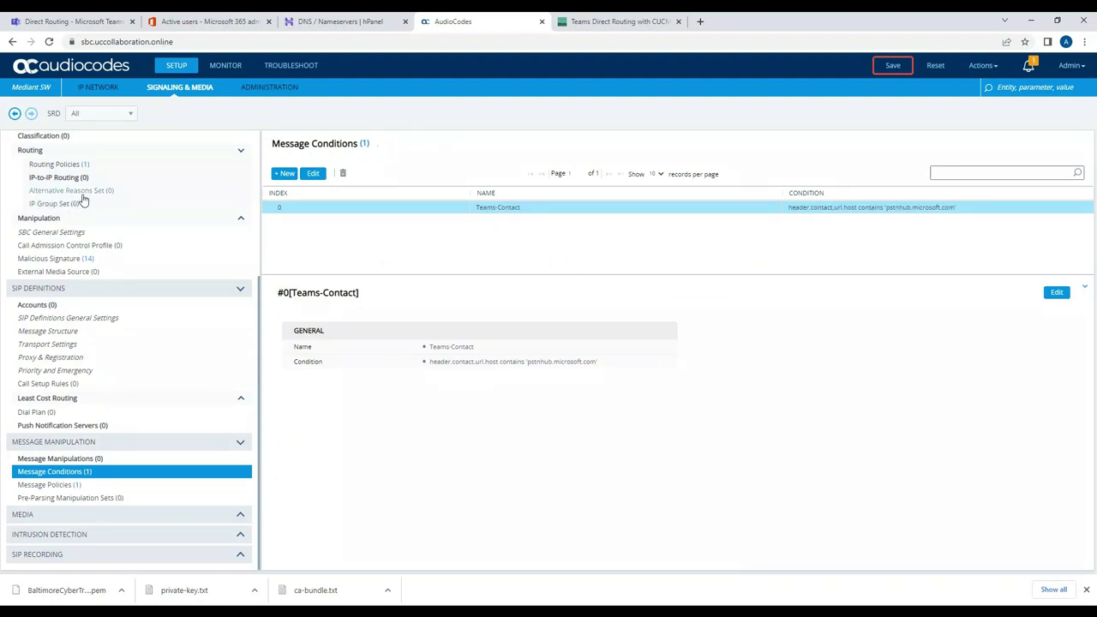
Step: Rename Default_IPG to 'Teams IP Group', set topology location Up, and apply
scroll(77, 206, "up", 5)
left_click(53, 235)
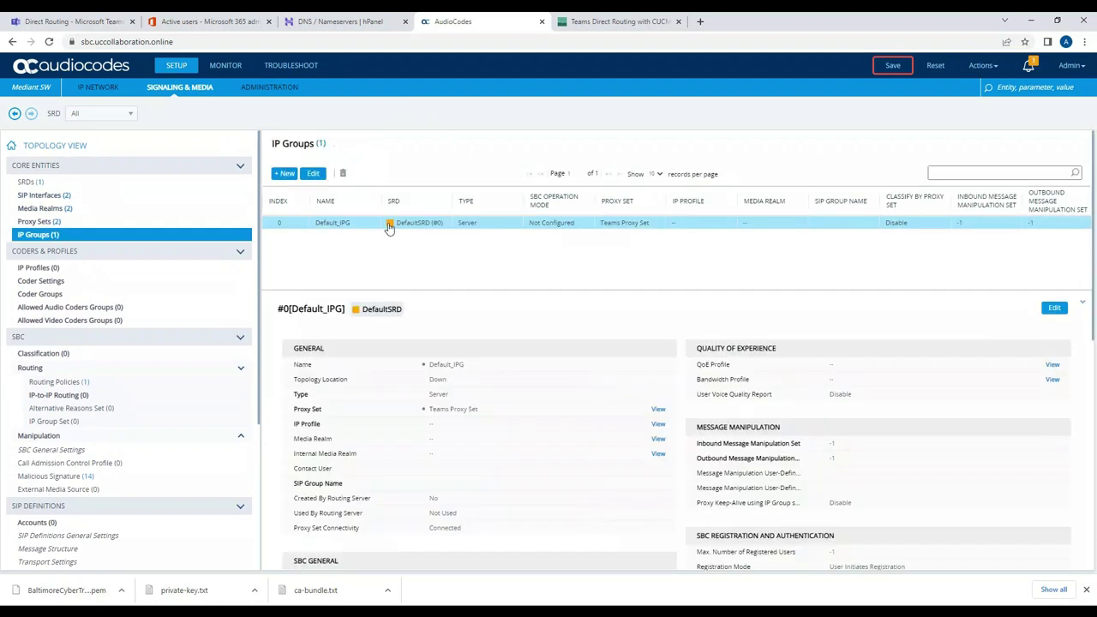
double_click(390, 223)
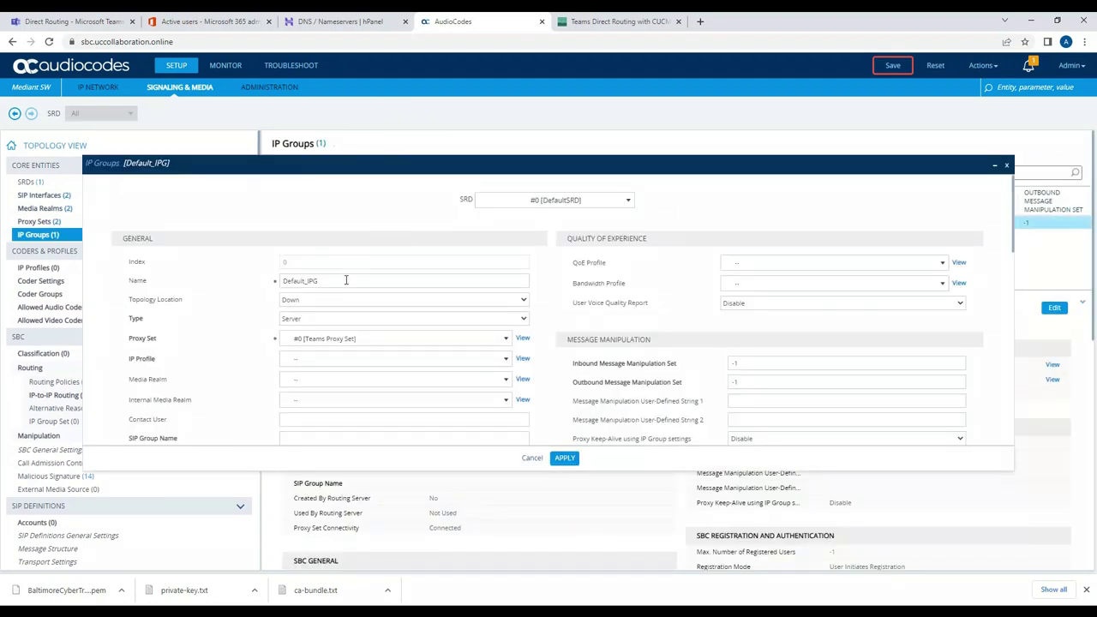
left_click_drag(346, 280, 266, 285)
type("T")
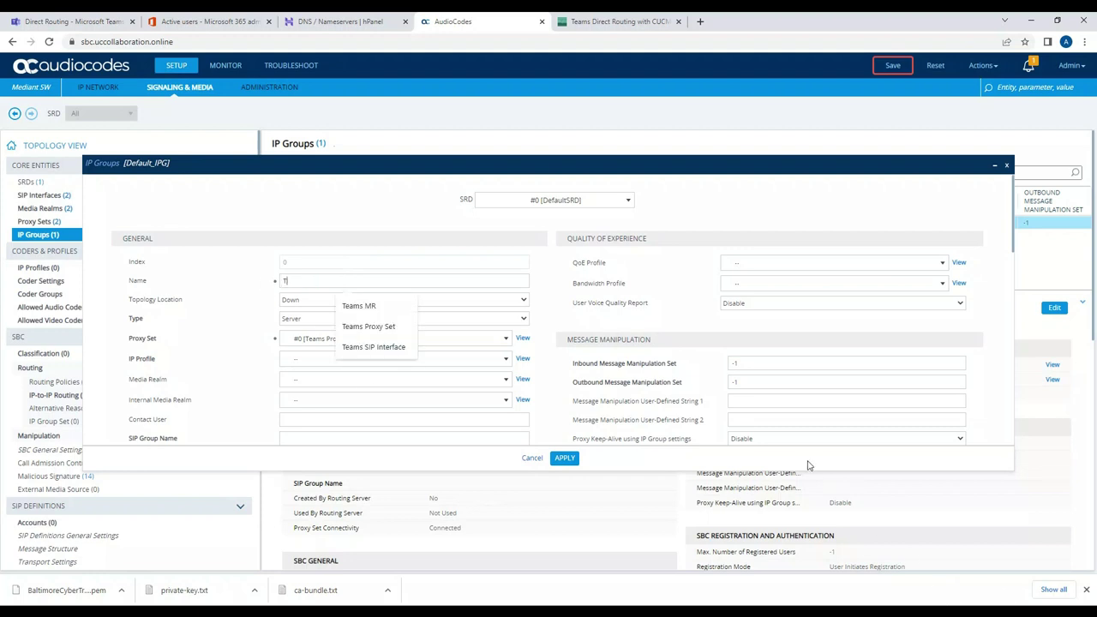
type("eams IP Gro")
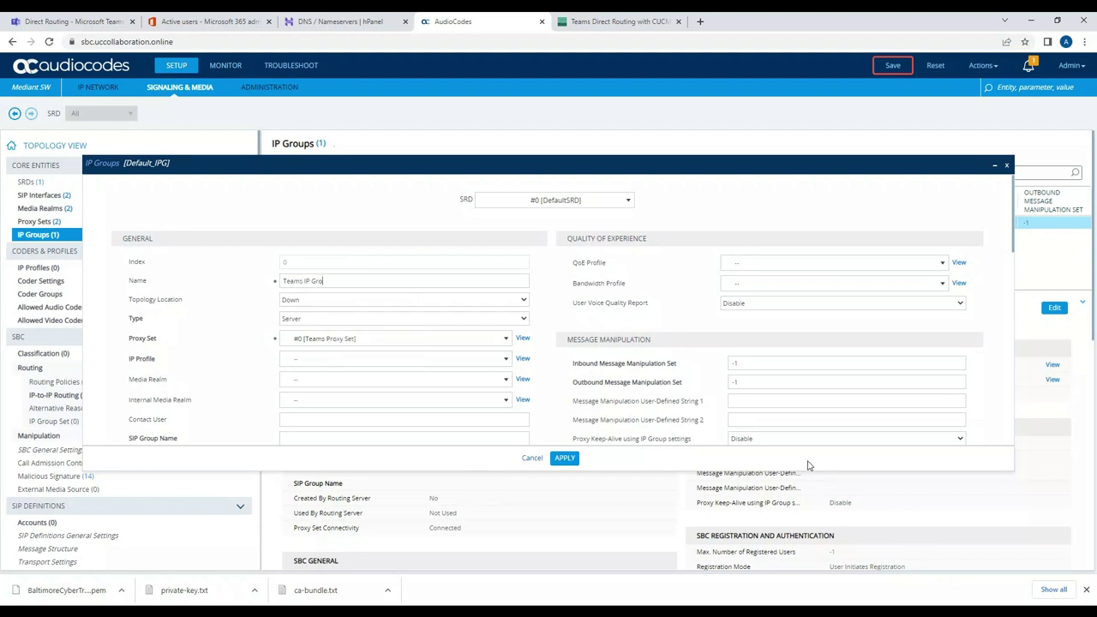
left_click(291, 304)
left_click(299, 322)
scroll(608, 379, "down", 1)
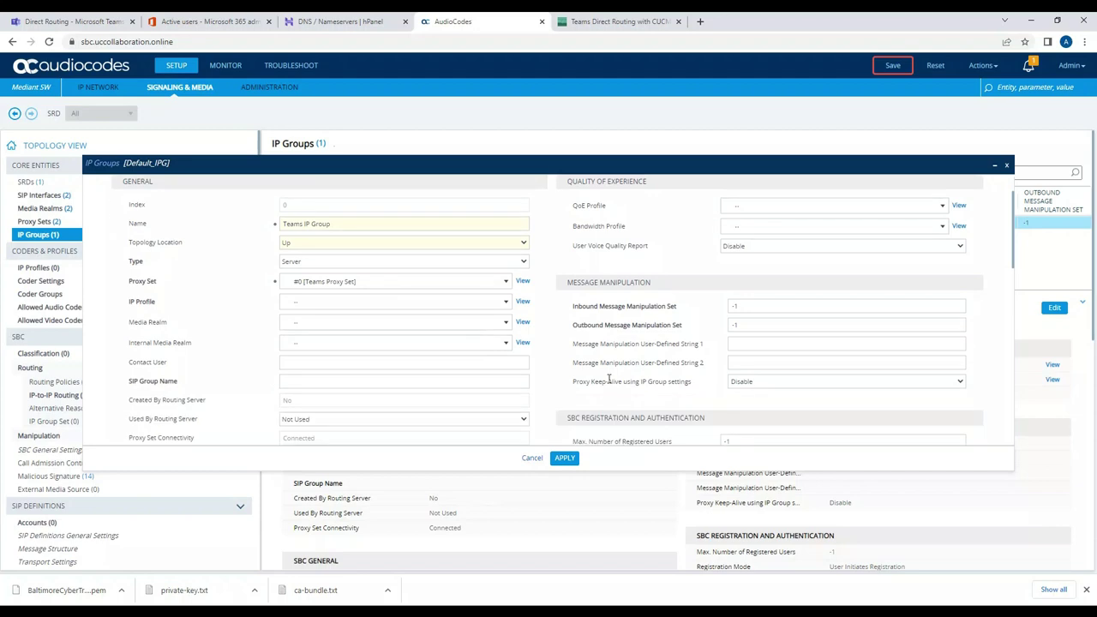
scroll(609, 380, "down", 5)
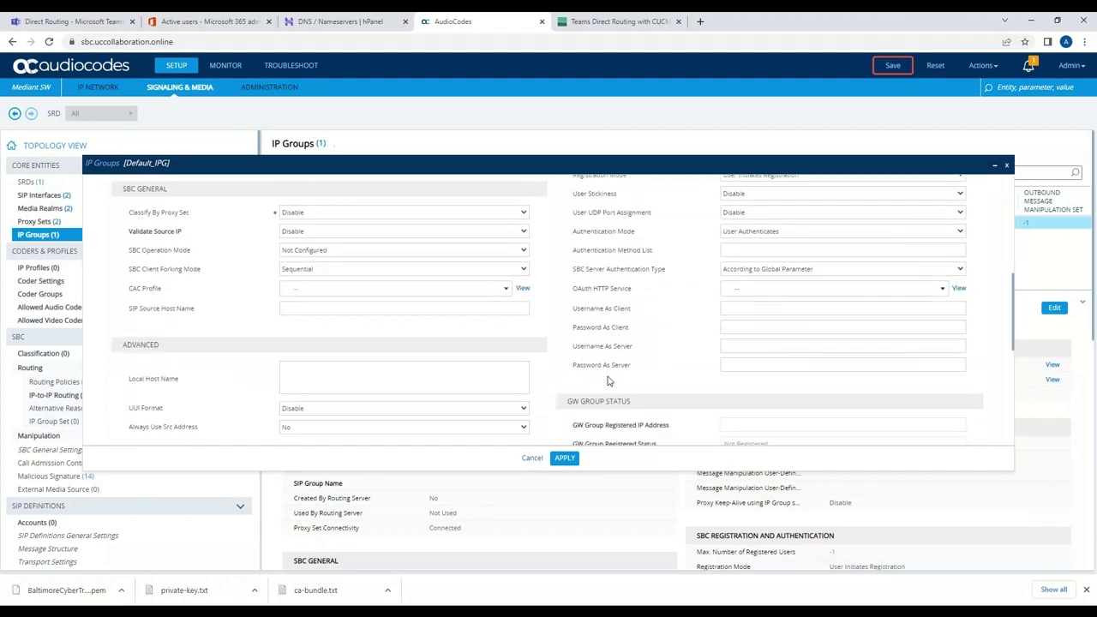
scroll(609, 380, "down", 2)
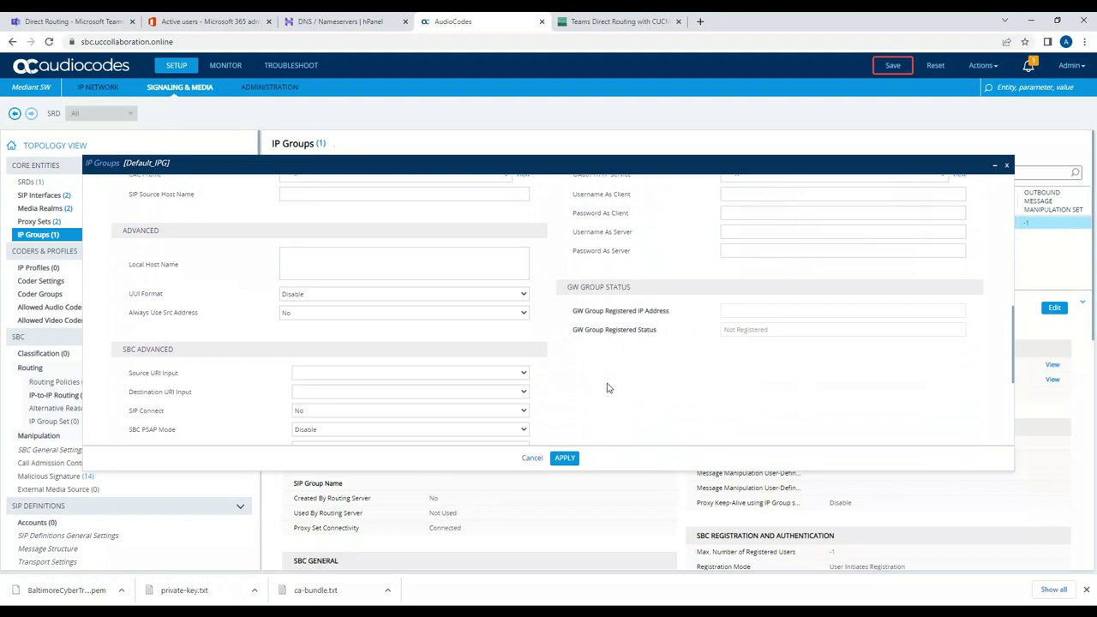
left_click(574, 458)
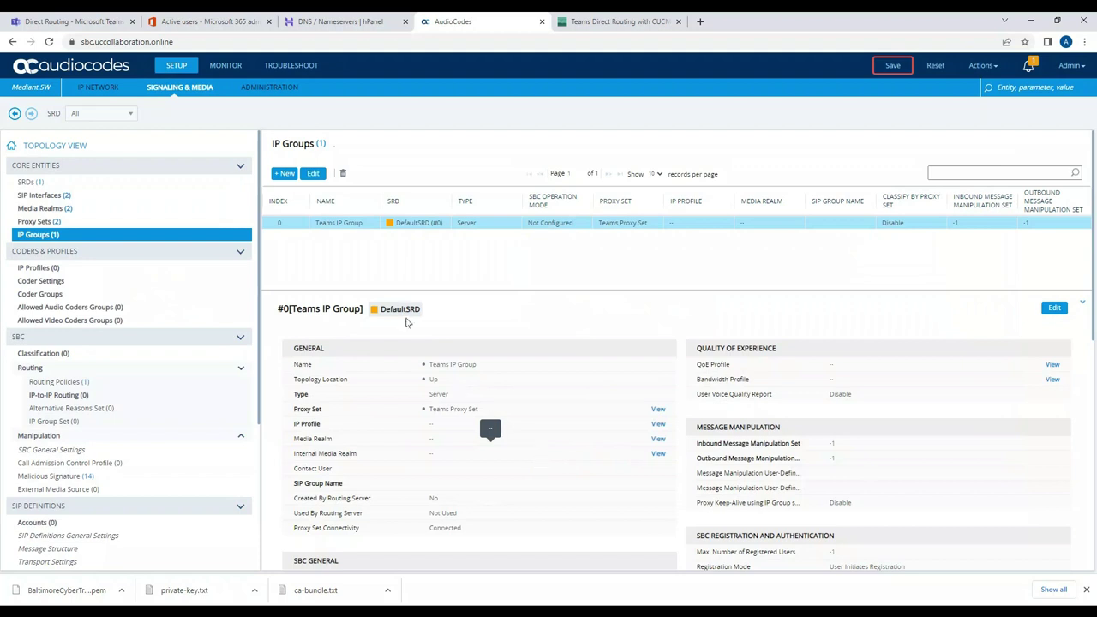
Step: Create a new IP profile named 'Teams IP Profile' with Secured media security
left_click(88, 272)
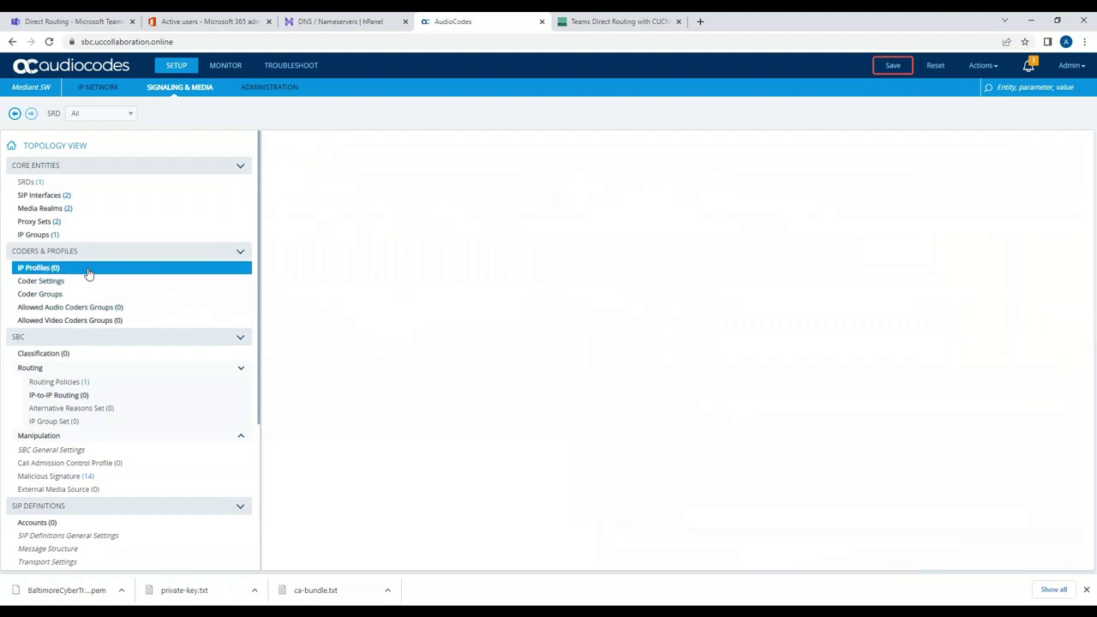
left_click(283, 175)
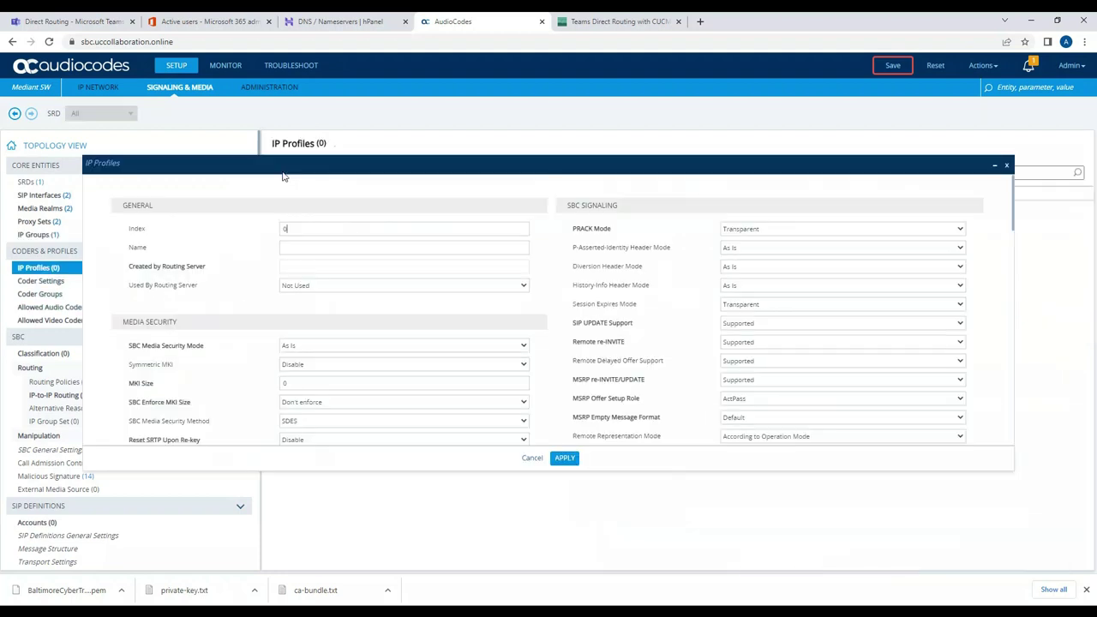
left_click(317, 247)
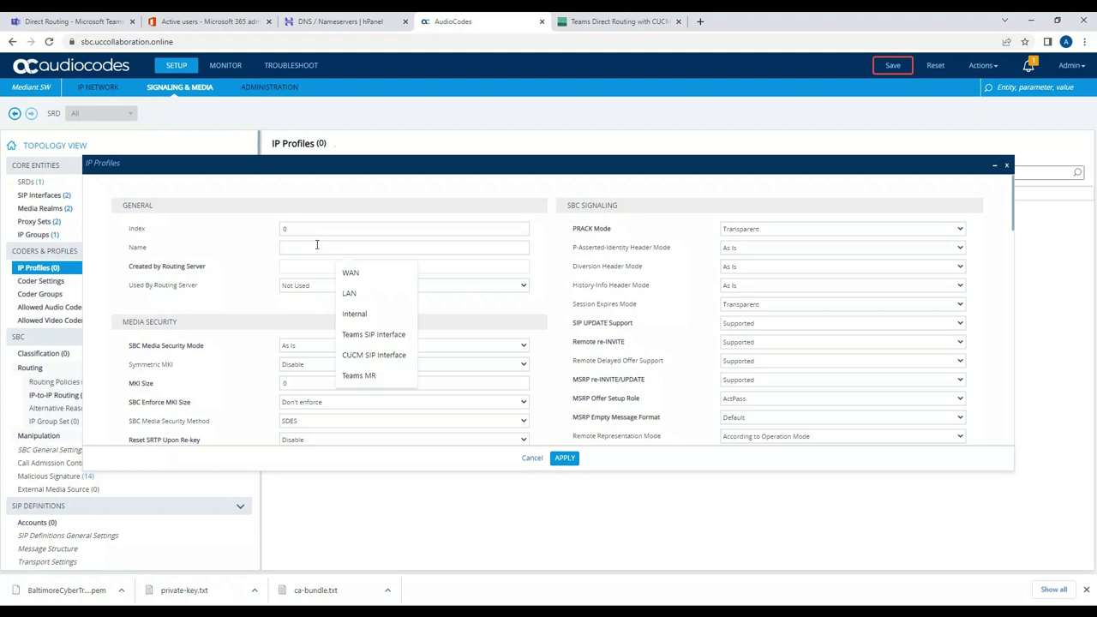
type("Teams IP Profile")
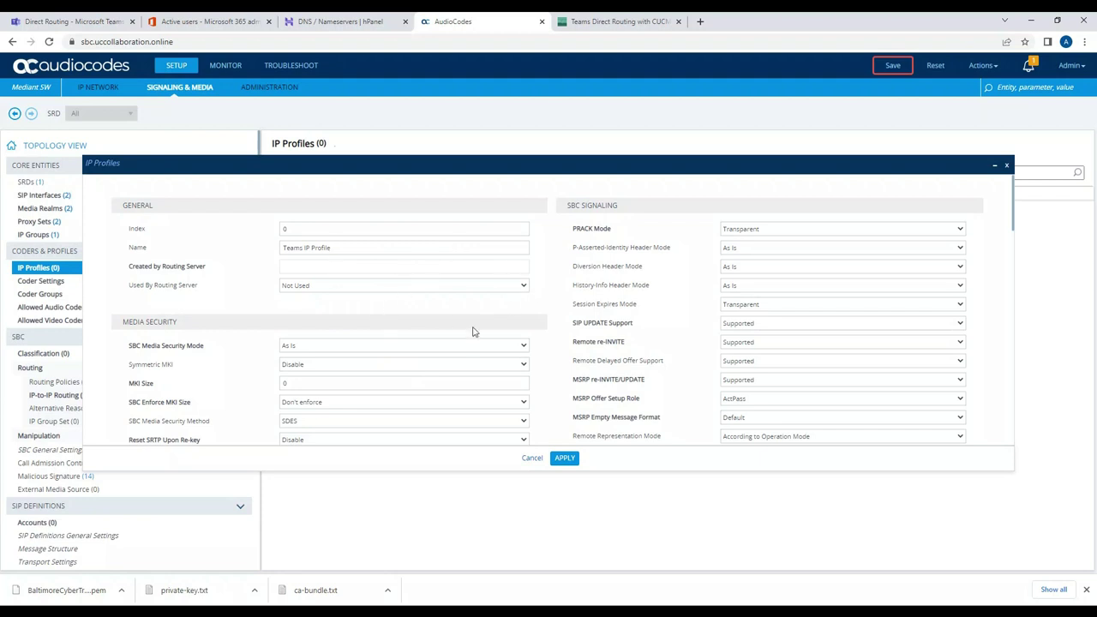
left_click(335, 348)
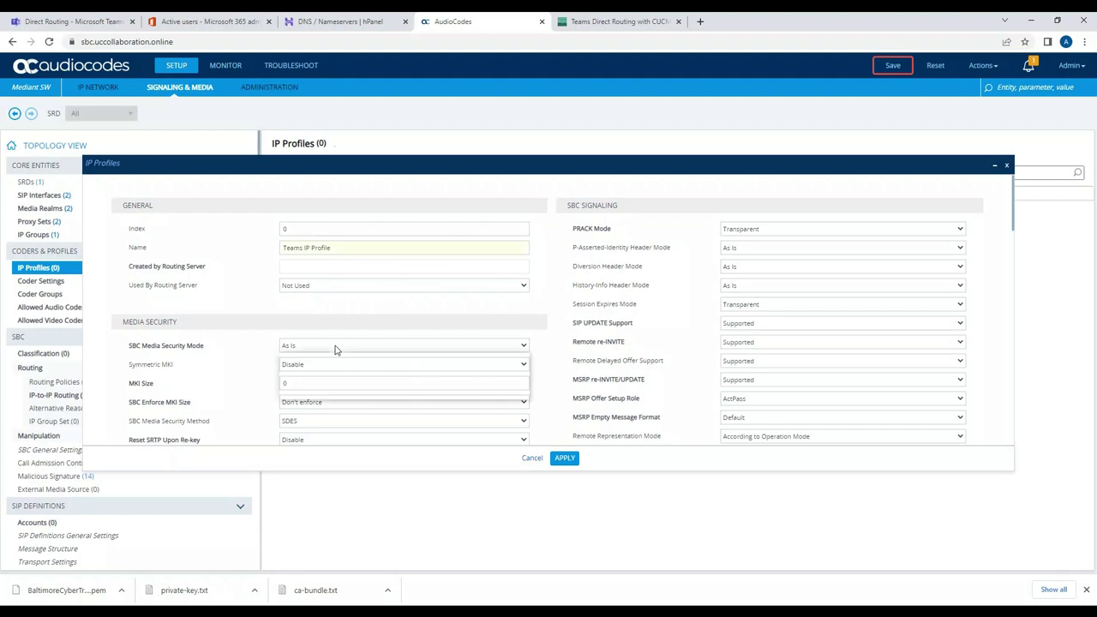
left_click(334, 367)
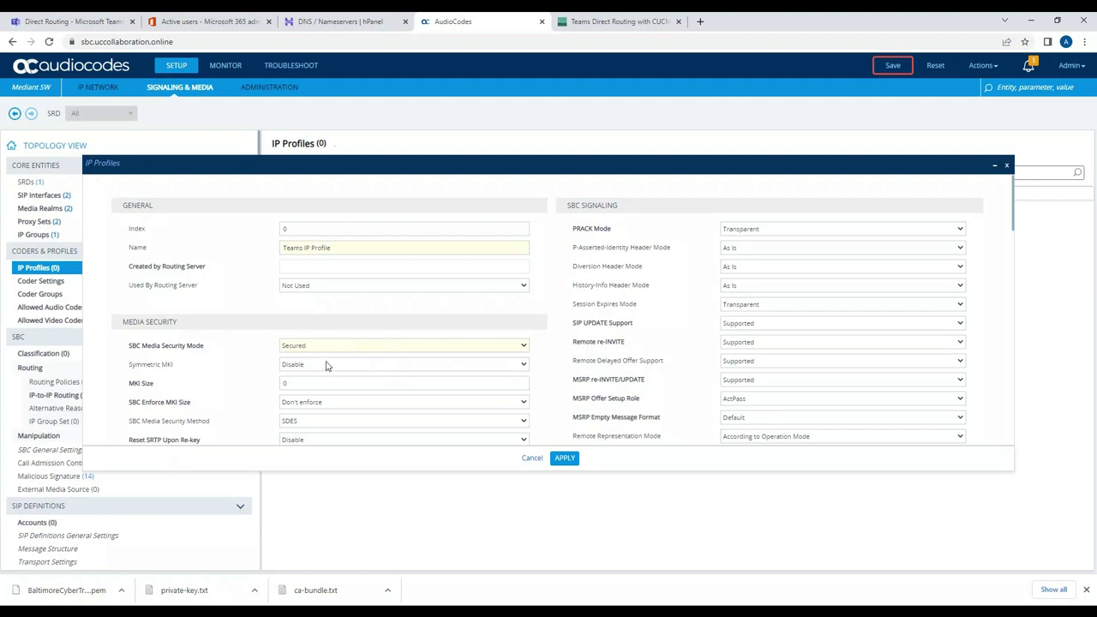
Step: Set SIP UPDATE and remote delayed offer to Not Supported, re-INVITE only with SDP
scroll(348, 381, "down", 1)
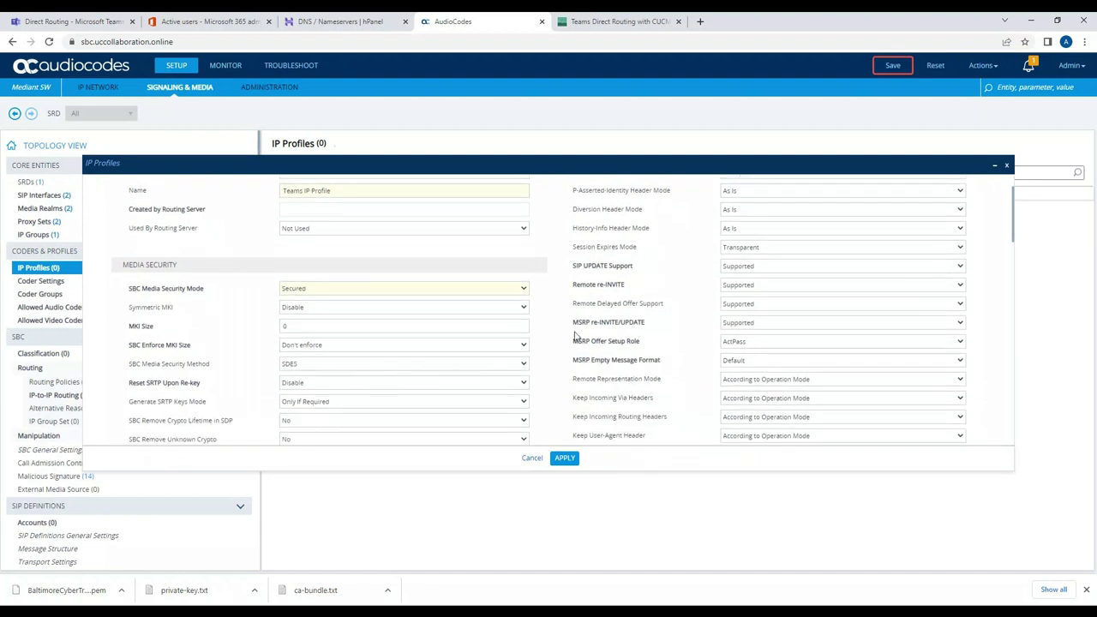
scroll(574, 339, "up", 1)
left_click_drag(574, 323, 631, 322)
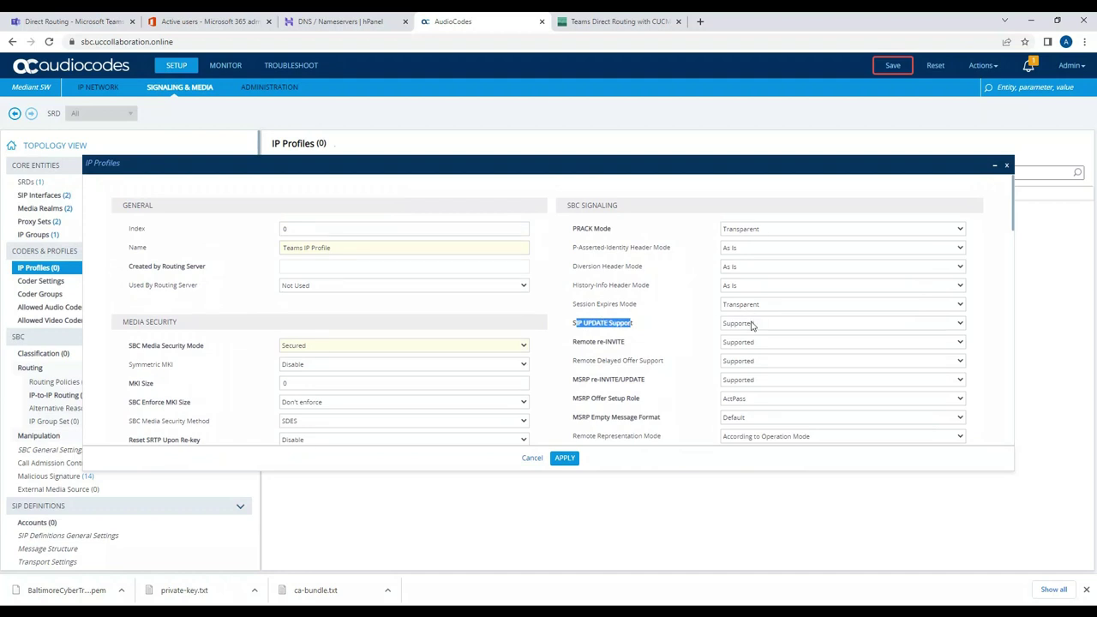
left_click(751, 324)
left_click(750, 334)
left_click_drag(596, 342, 626, 346)
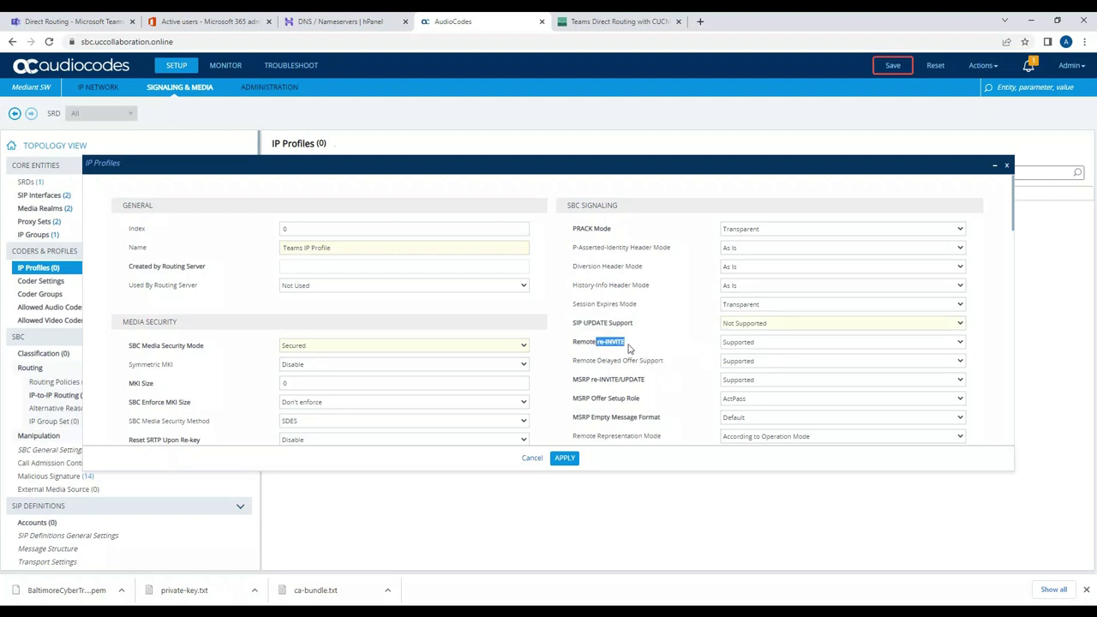
left_click(768, 342)
left_click(770, 361)
left_click(781, 363)
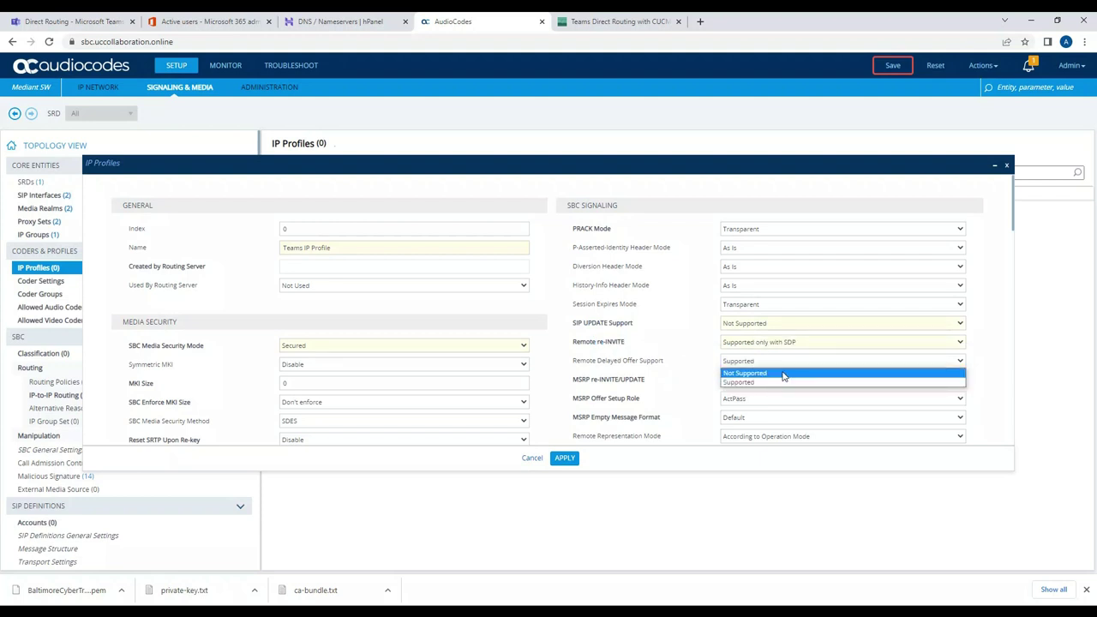
left_click(782, 374)
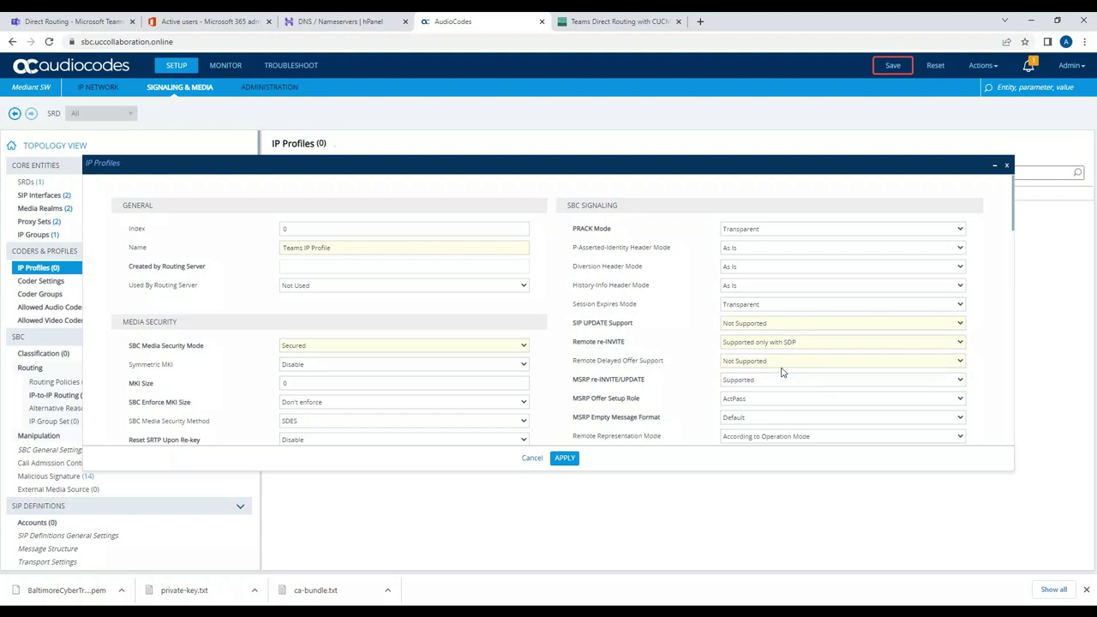
Step: Set early media RTP detection to By Media and coders group to AudioCodersGroups_0
scroll(782, 372, "down", 3)
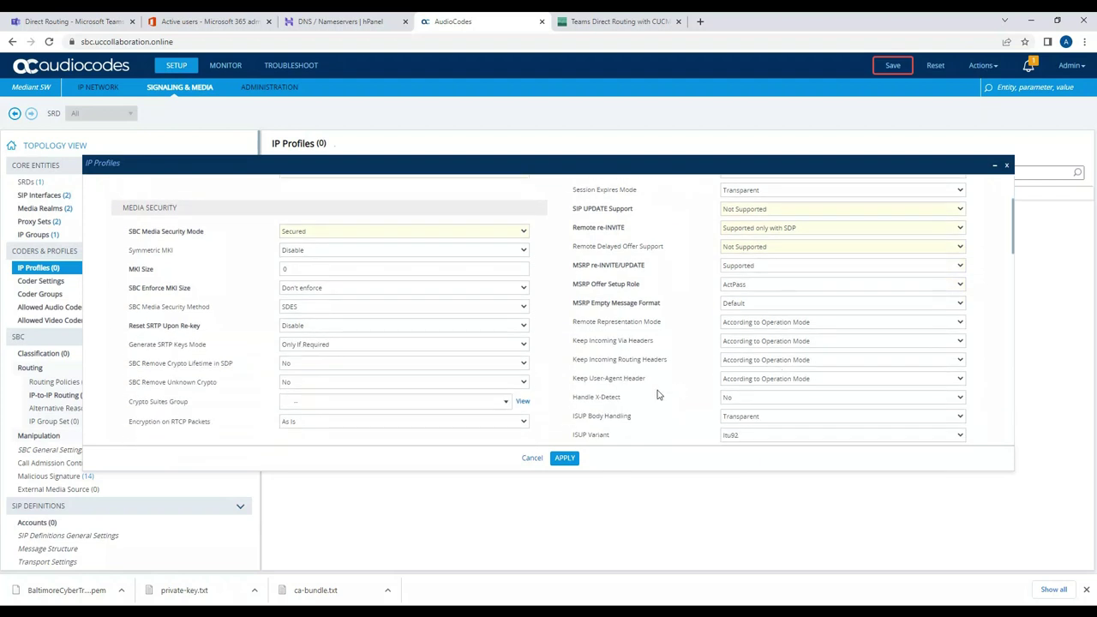
scroll(648, 396, "down", 2)
scroll(447, 372, "down", 2)
scroll(446, 371, "down", 2)
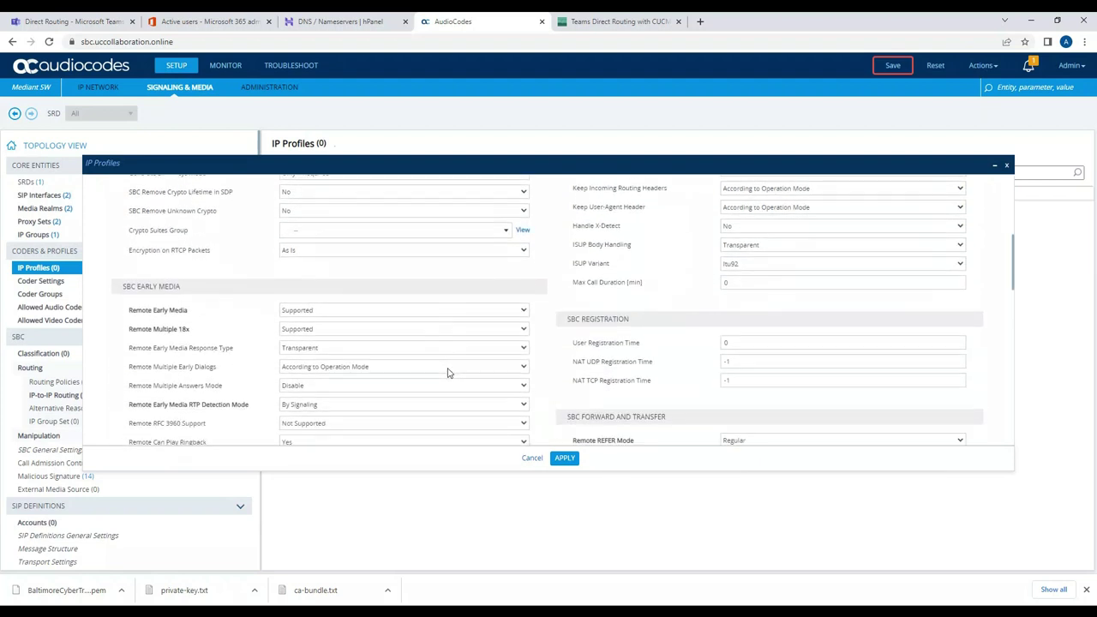
left_click(319, 407)
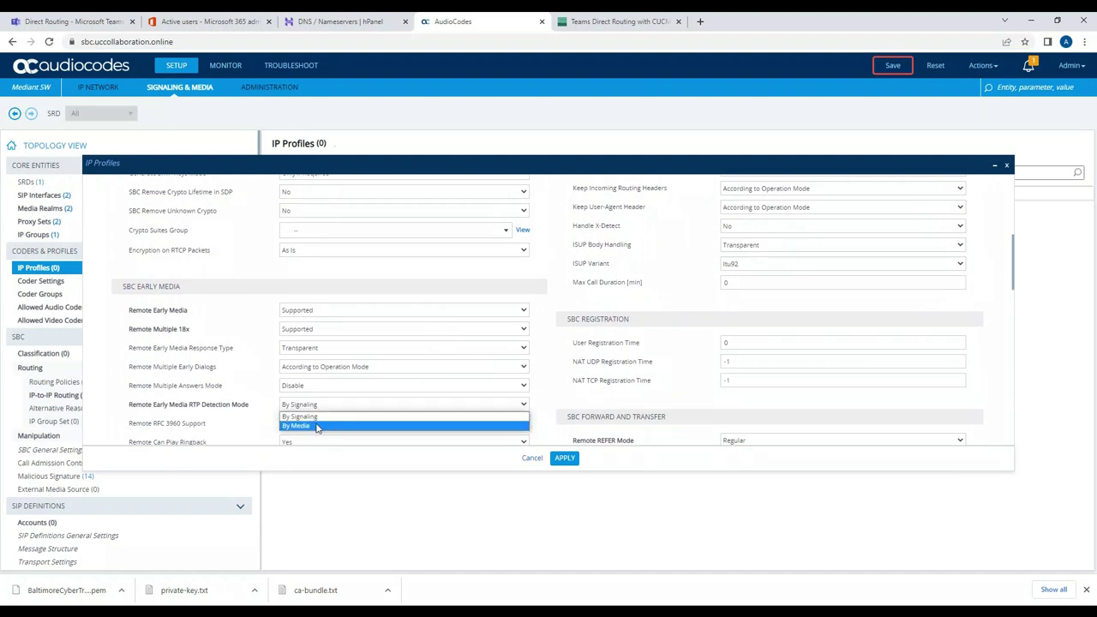
left_click(316, 426)
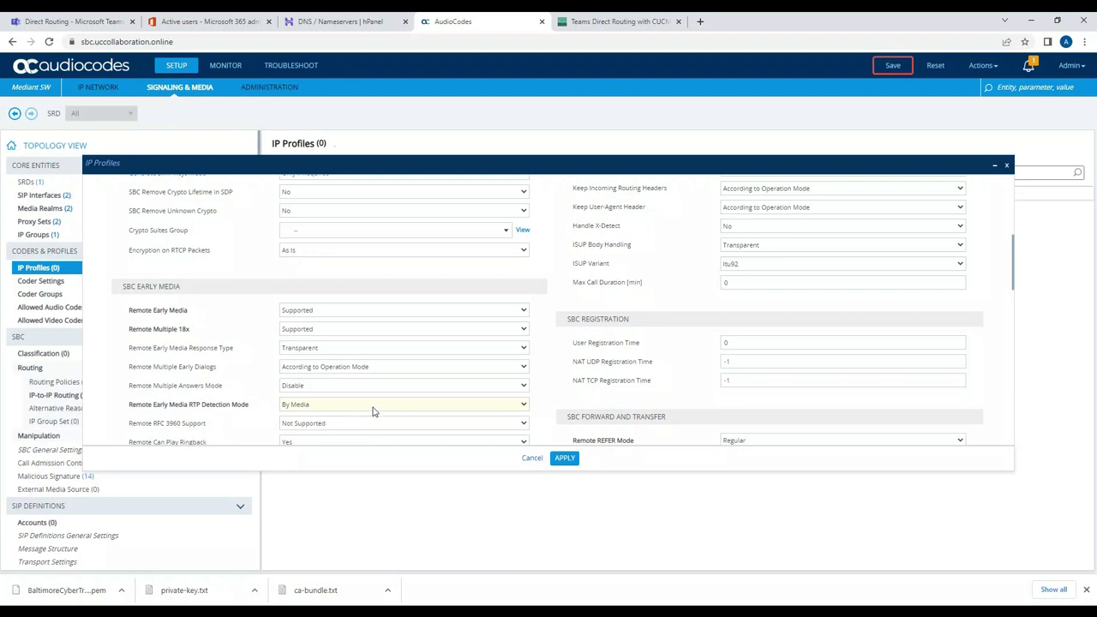
scroll(372, 411, "down", 5)
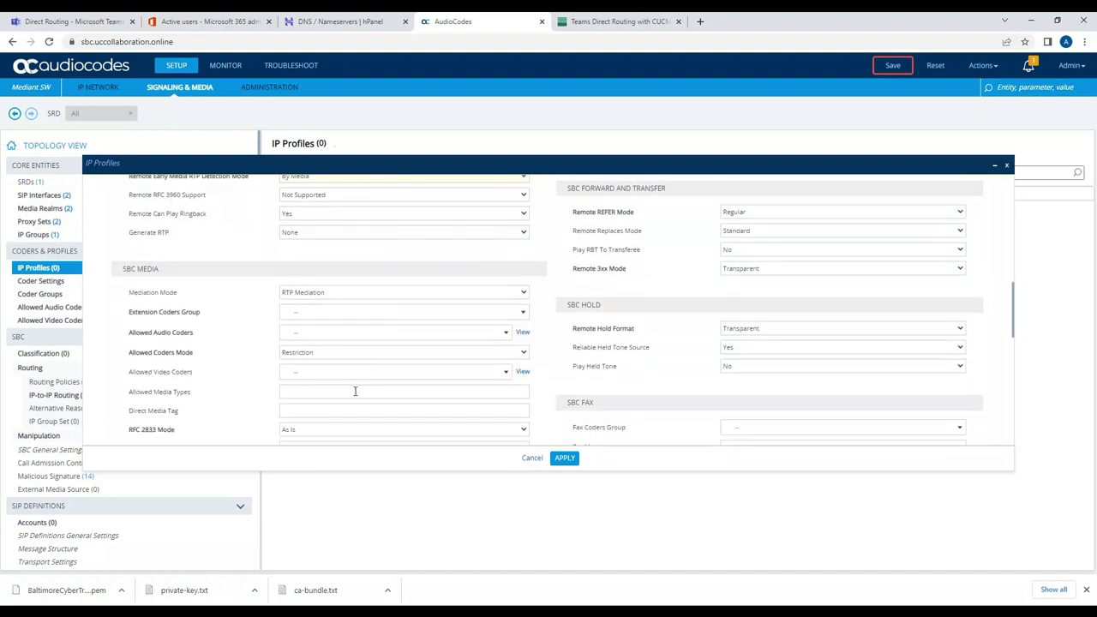
left_click(315, 313)
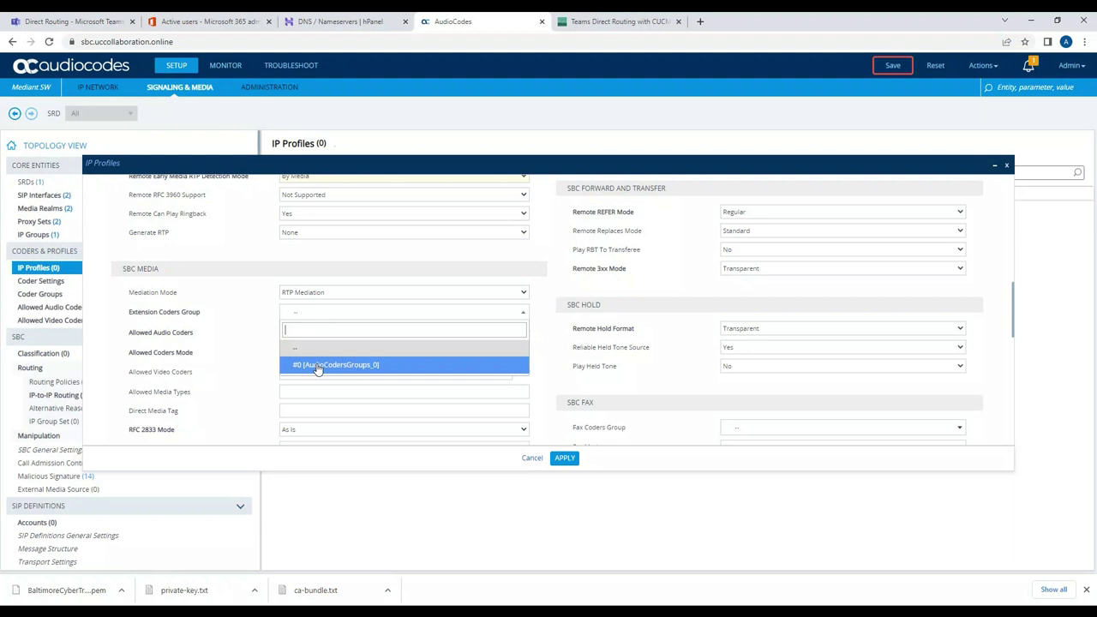
left_click(317, 366)
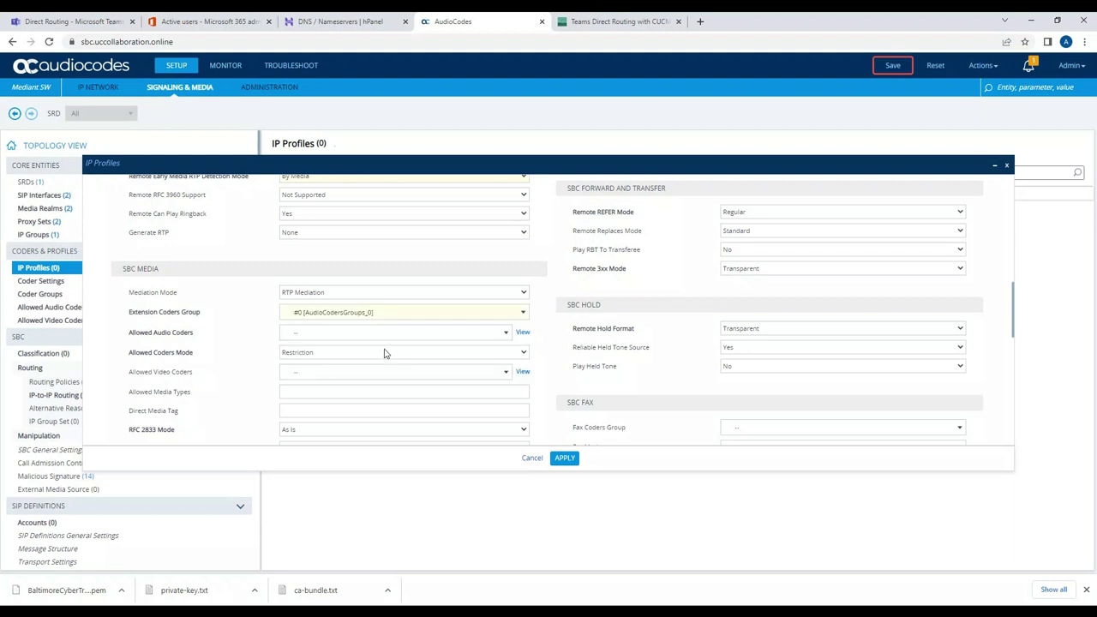
Step: Set ICE Mode to Lite and save the Teams IP Profile
scroll(384, 352, "down", 4)
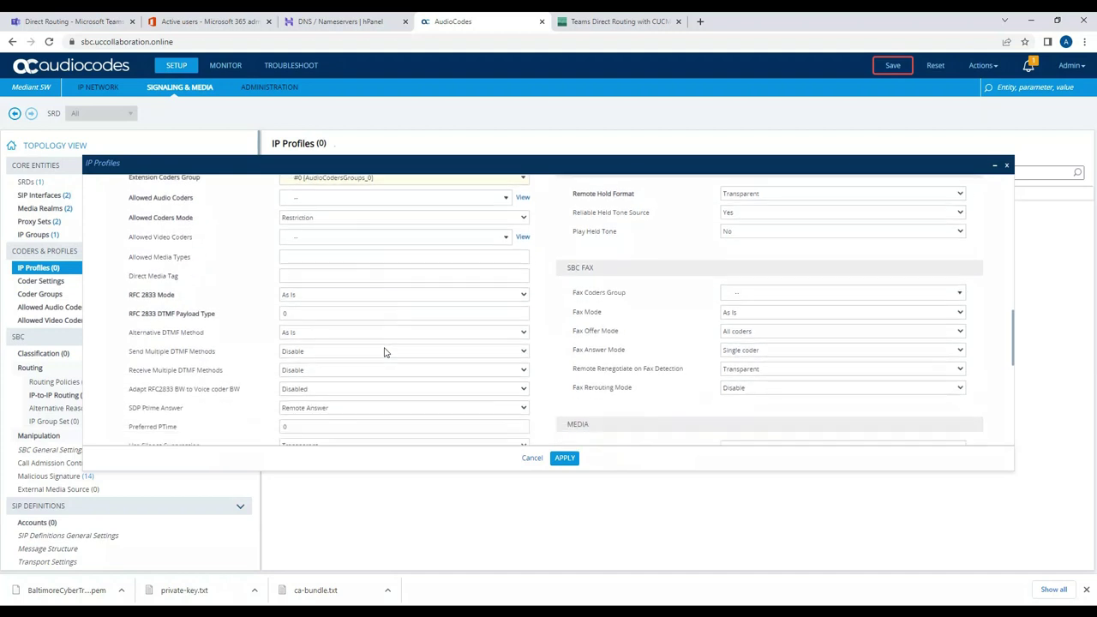
scroll(383, 352, "down", 3)
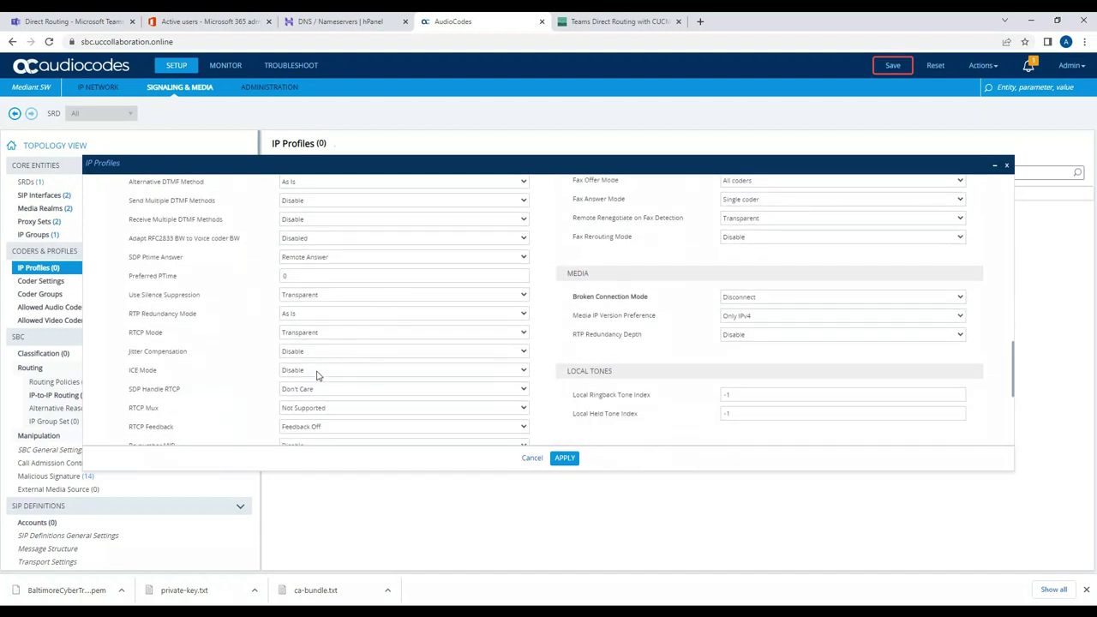
left_click(317, 374)
left_click(318, 391)
left_click(558, 459)
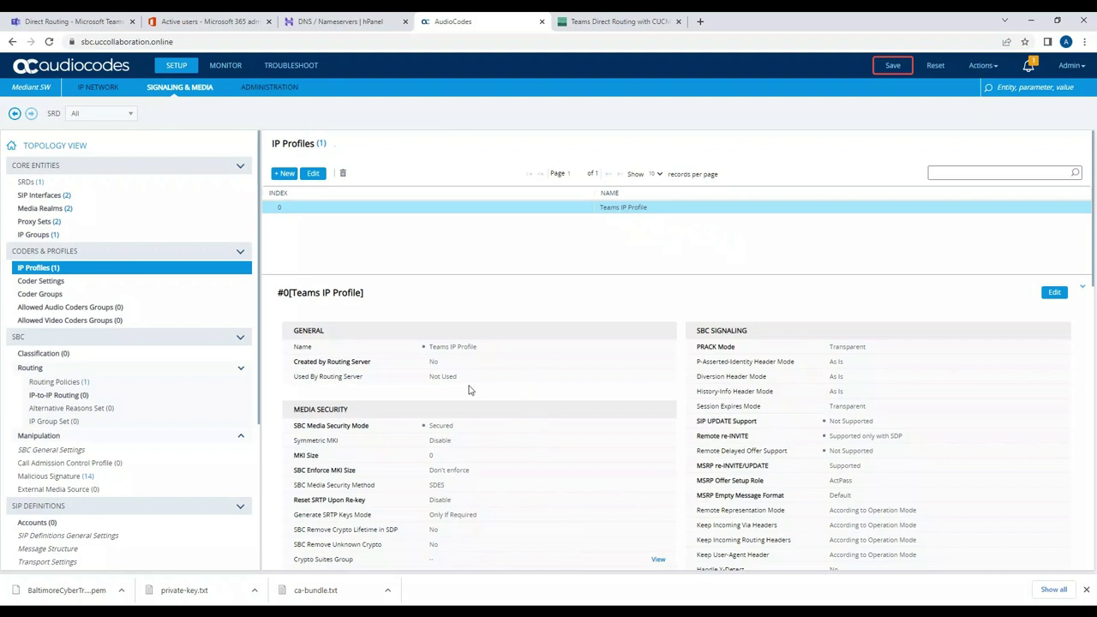
Step: Create 'CUCM IP Profile' with Not Secured media and P-Asserted-Identity mode Add
left_click(284, 174)
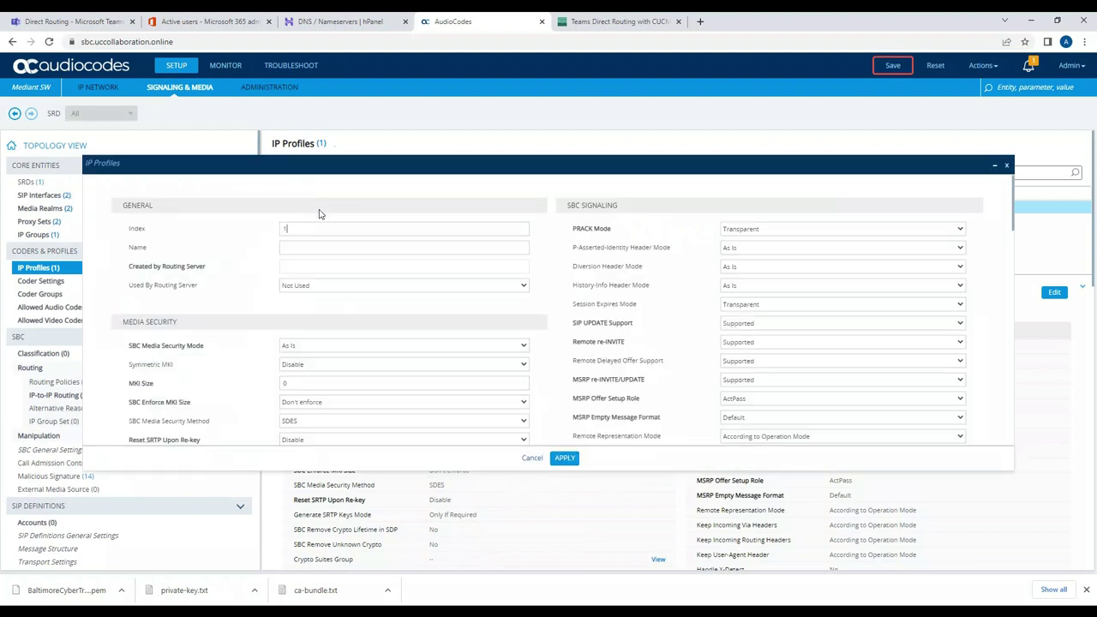
left_click(327, 246)
type("CUCM IP Profile")
left_click(310, 348)
left_click(314, 376)
left_click(768, 253)
left_click(759, 272)
Step: Set remote REFER, Replaces and 3xx modes to Handle Locally and apply the profile
scroll(529, 343, "down", 3)
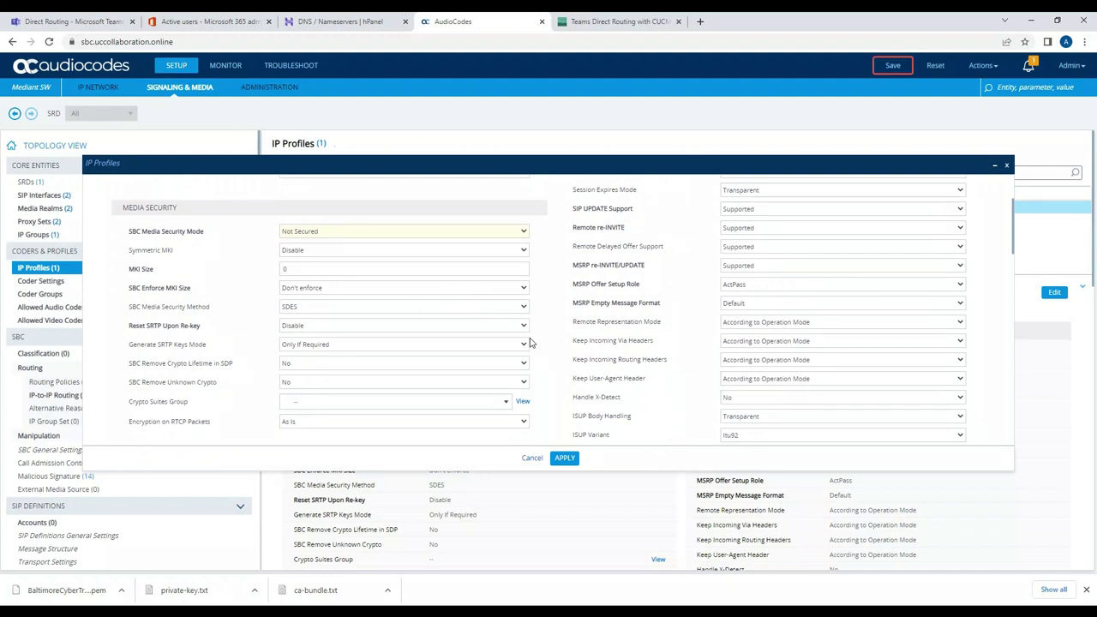
scroll(626, 322, "down", 4)
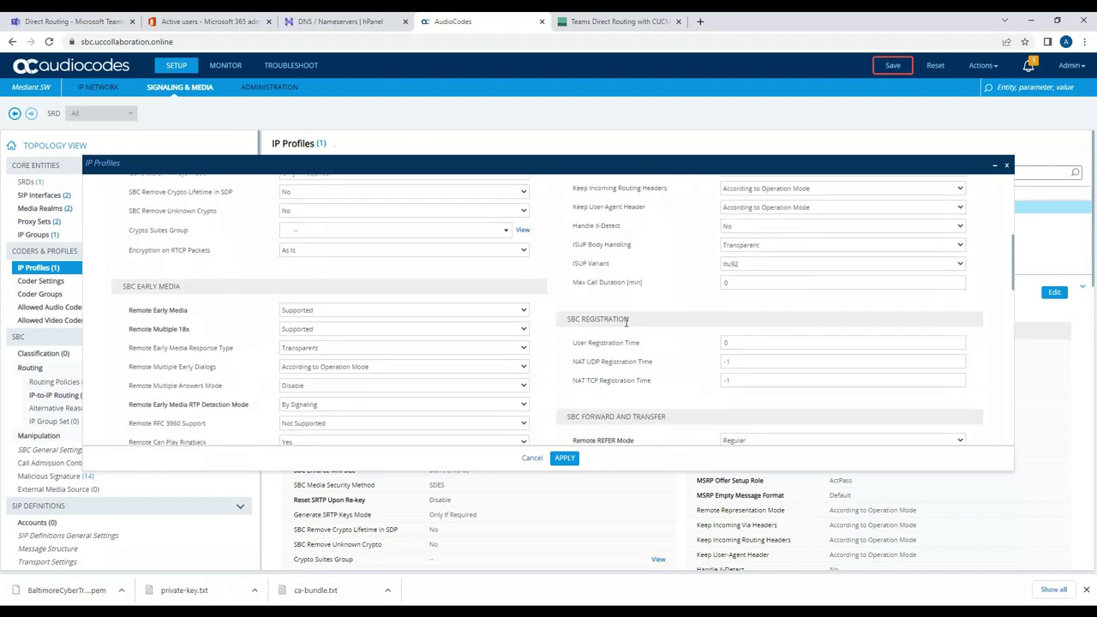
scroll(626, 322, "down", 3)
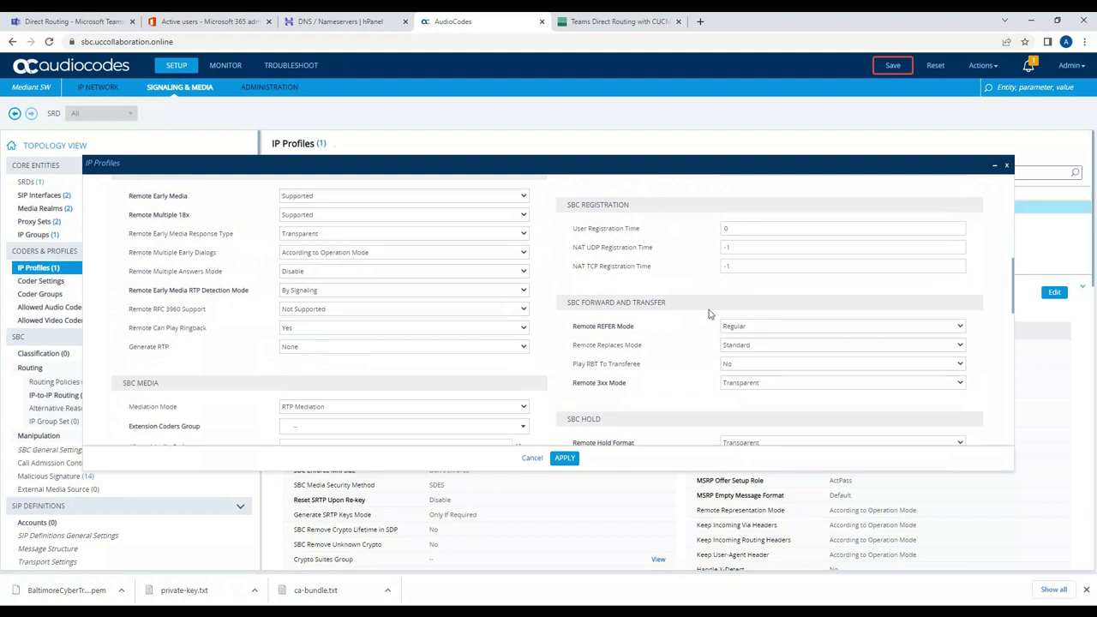
left_click(750, 326)
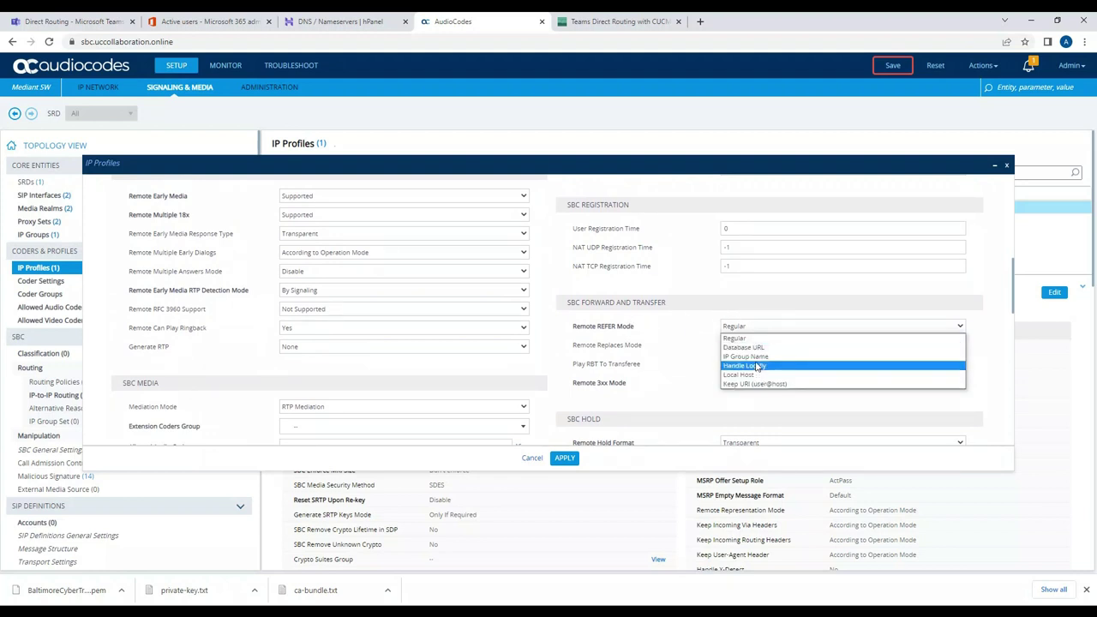
left_click(758, 366)
left_click(758, 346)
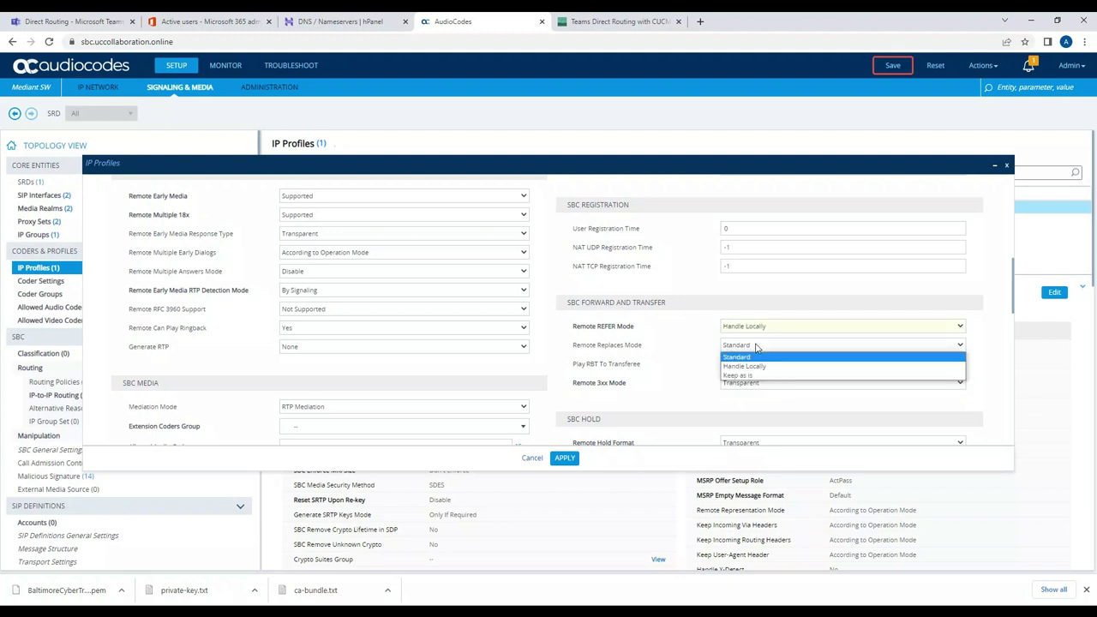
left_click(760, 367)
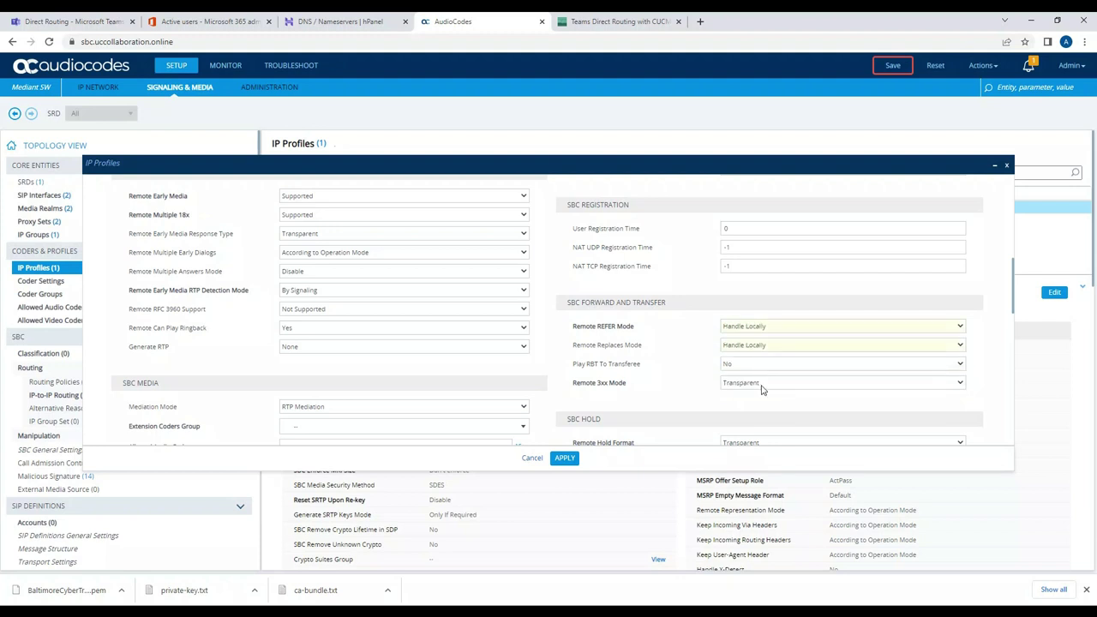
left_click(761, 385)
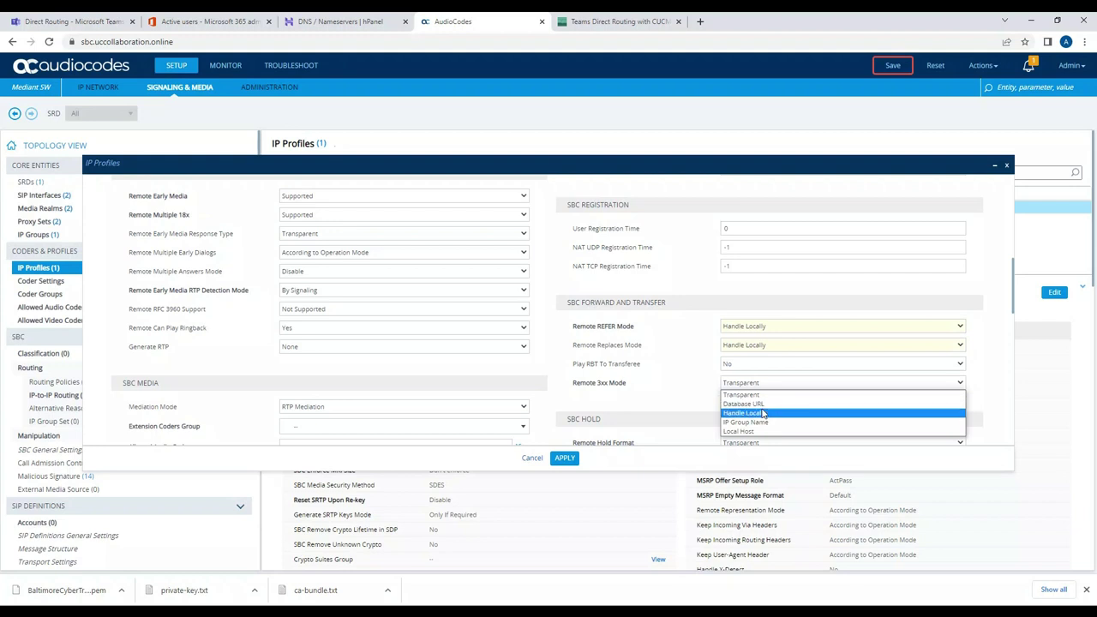
left_click(765, 415)
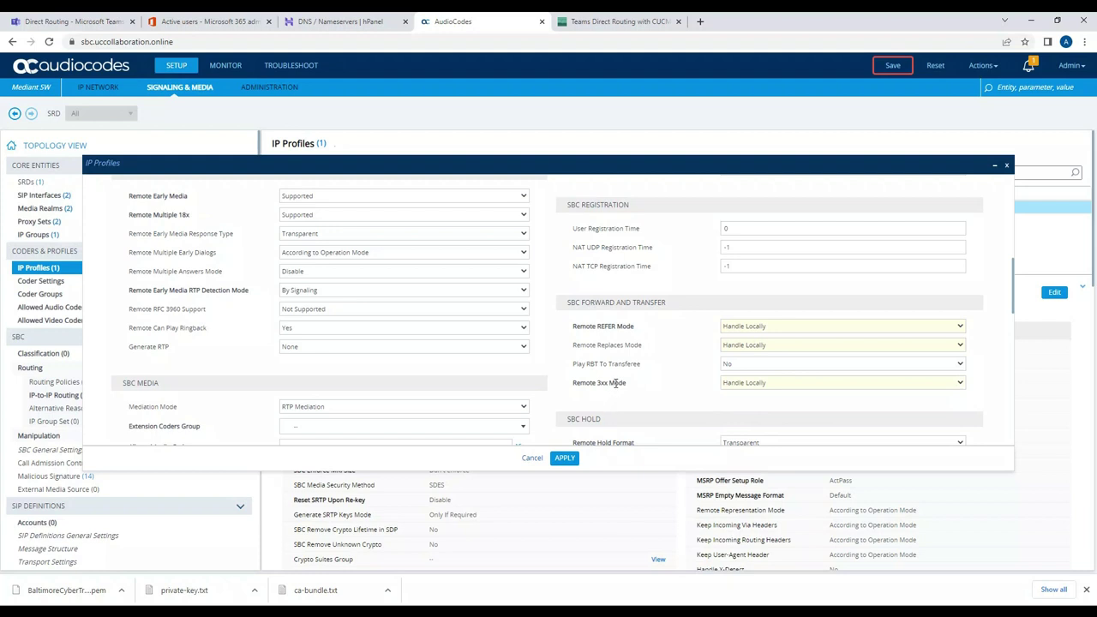
left_click(563, 458)
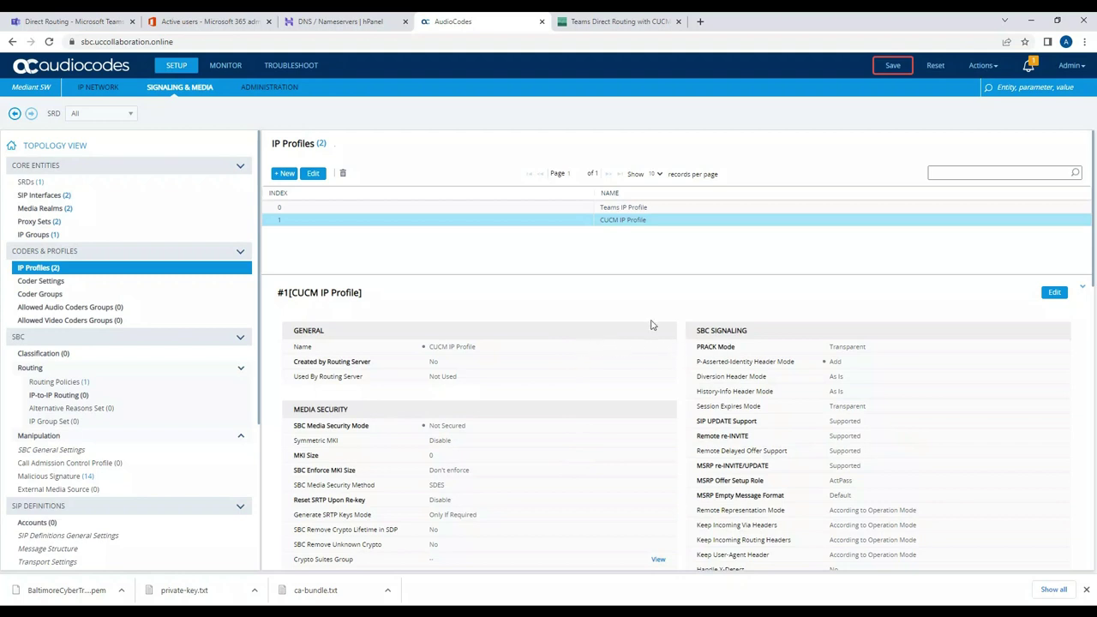
Step: Give Teams IP Group Teams IP Profile, Teams MR and SIP group name sbc.uccollaboration.online
left_click(39, 234)
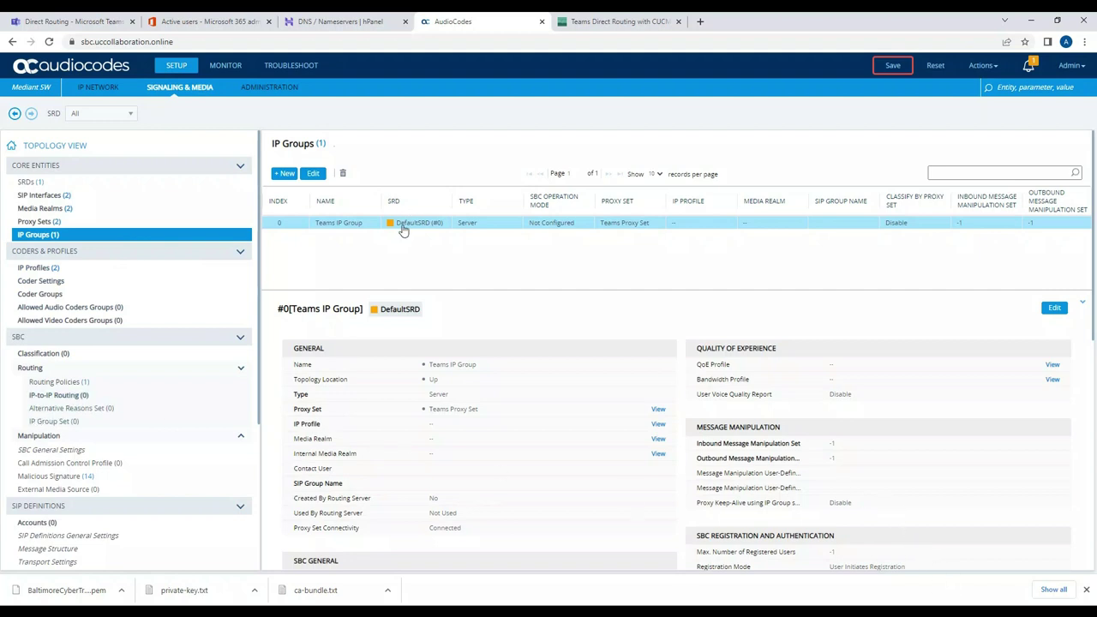
double_click(360, 230)
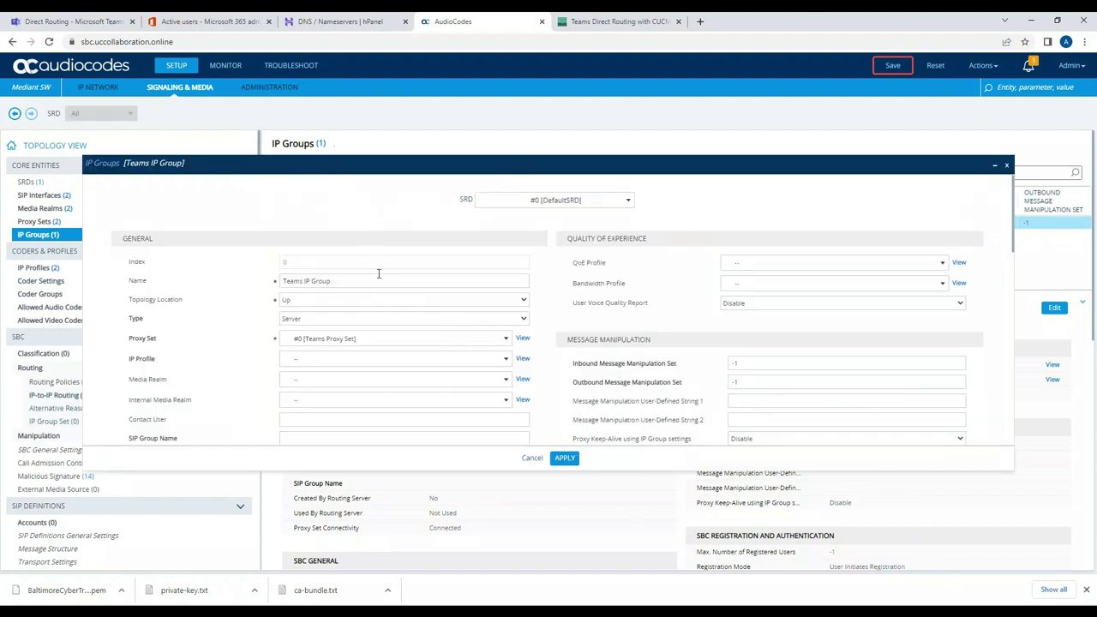
scroll(364, 278, "down", 1)
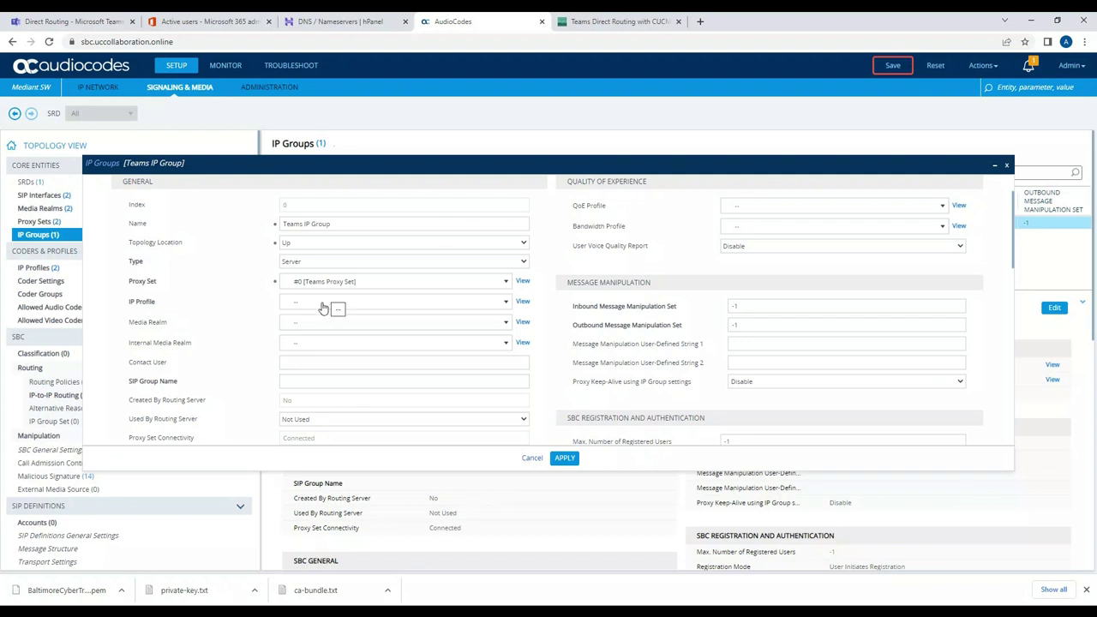
left_click(327, 301)
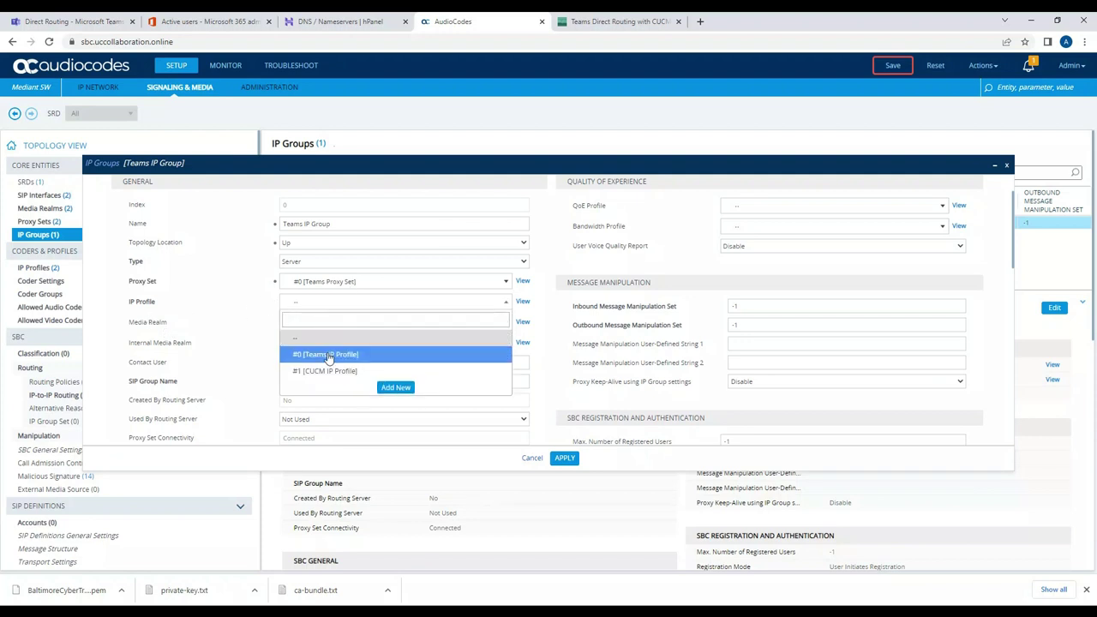
left_click(328, 355)
left_click(309, 330)
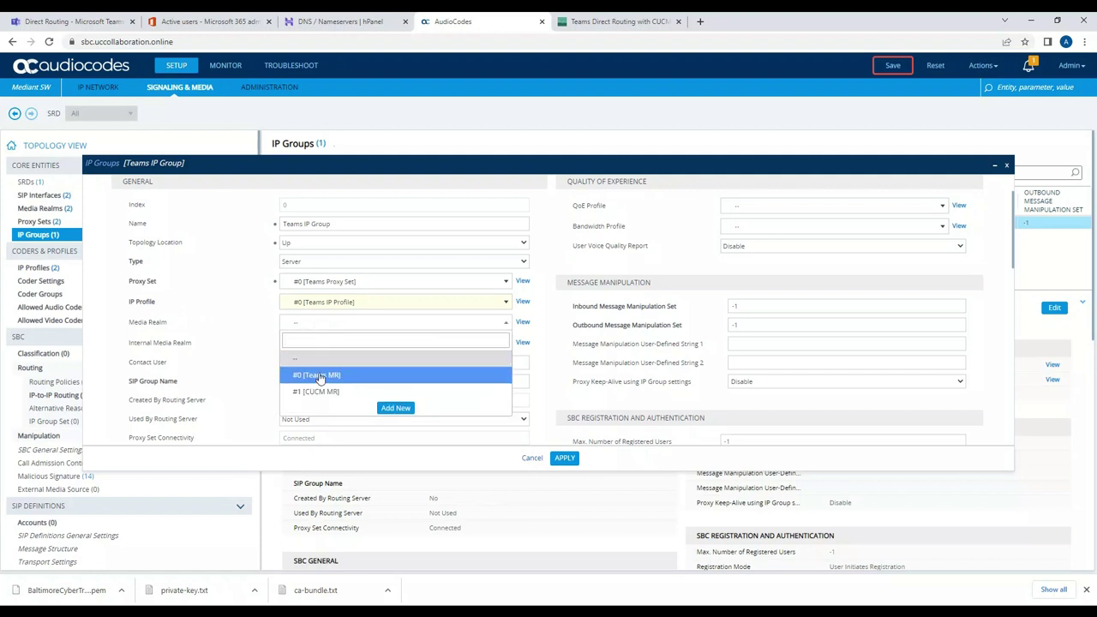
left_click(319, 375)
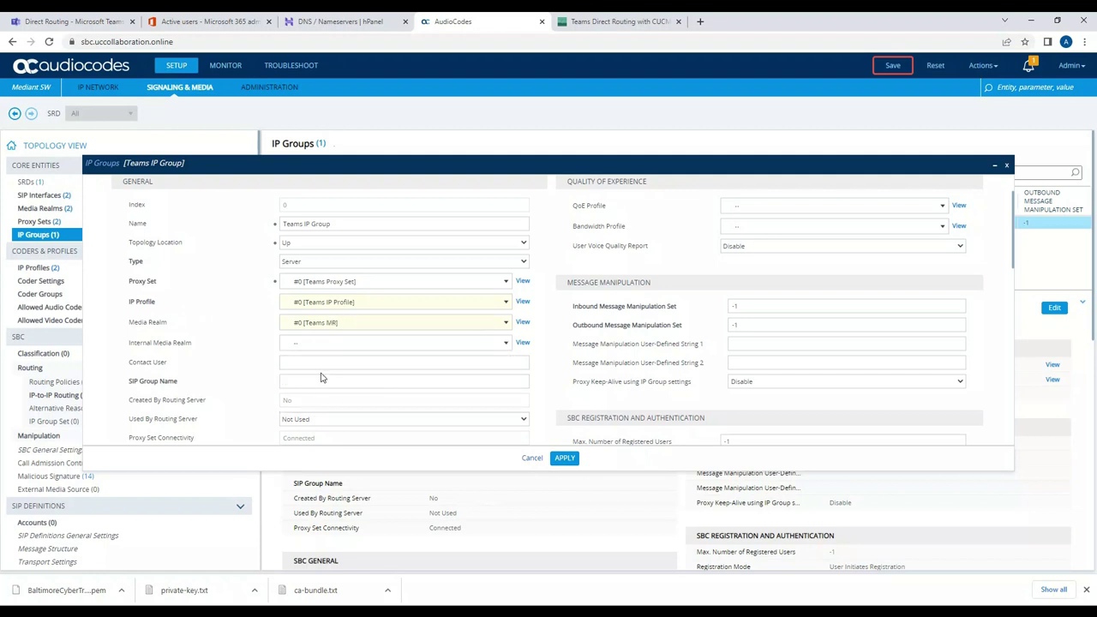
scroll(329, 375, "down", 1)
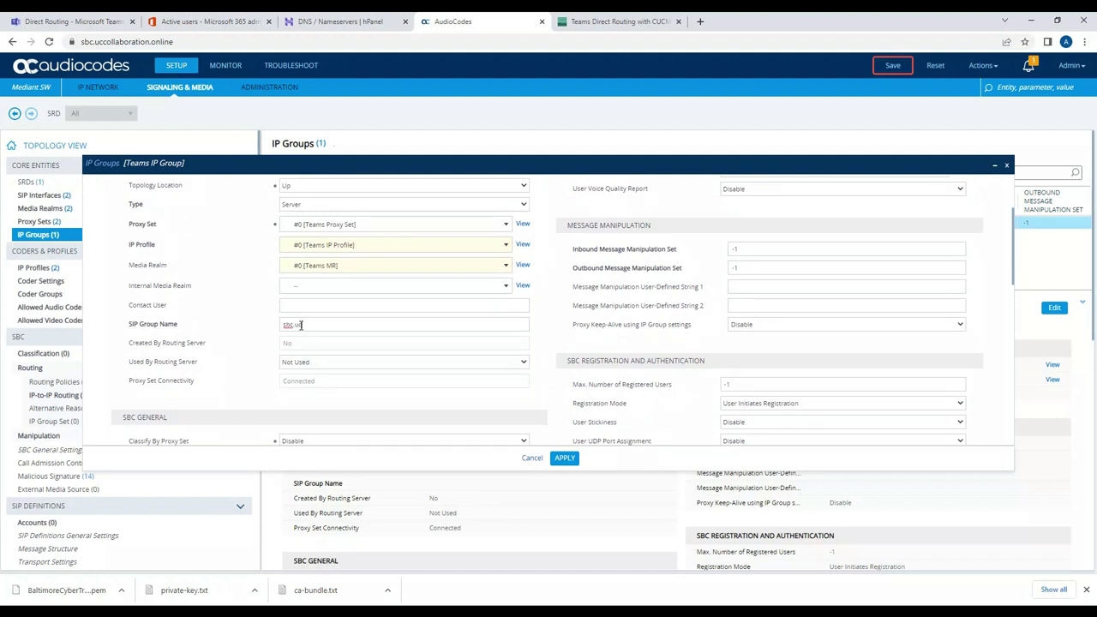
type("aboration.online")
left_click(735, 327)
Step: Enable proxy keep-alive, set local host name sbc.uccollaboration.online, and always use source address
left_click(734, 344)
scroll(734, 340, "down", 5)
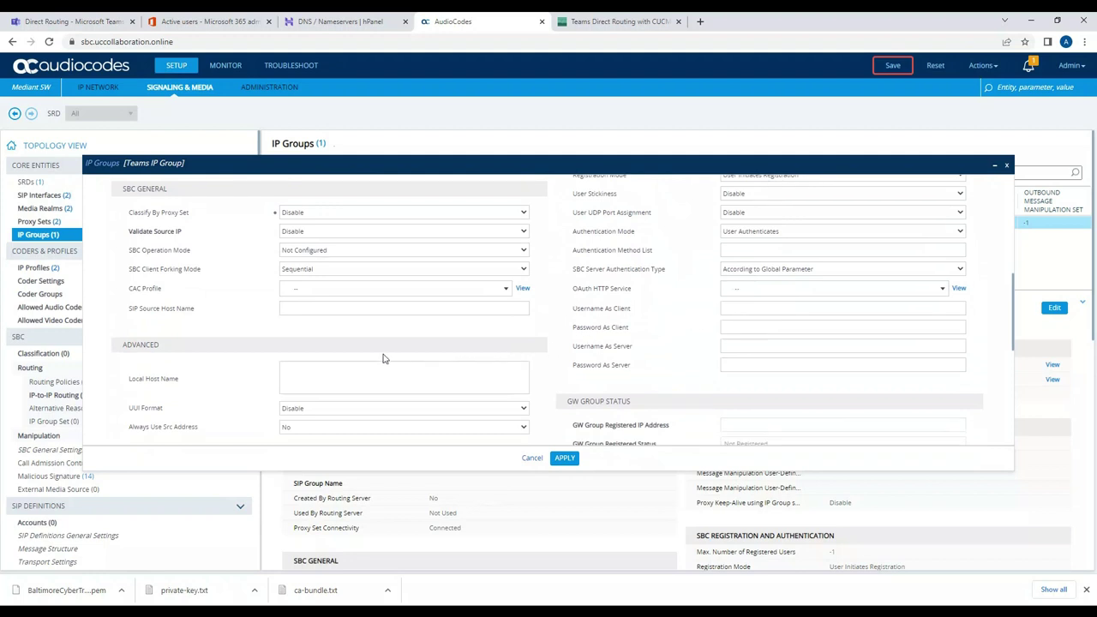
scroll(389, 349, "up", 1)
scroll(389, 349, "up", 3)
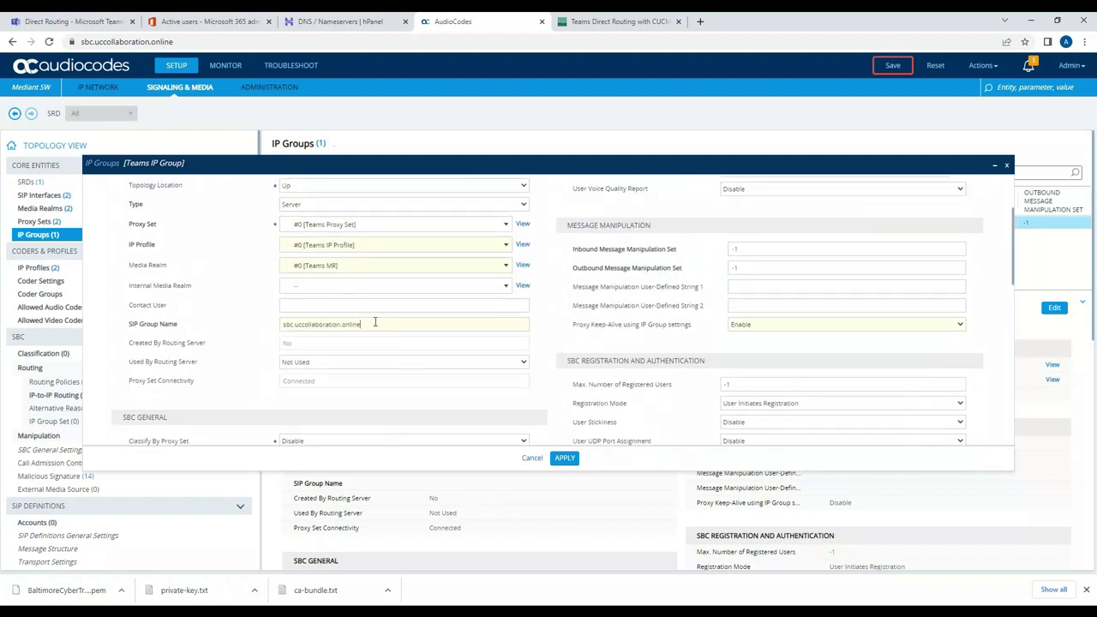
double_click(374, 322)
key("ctrl+c")
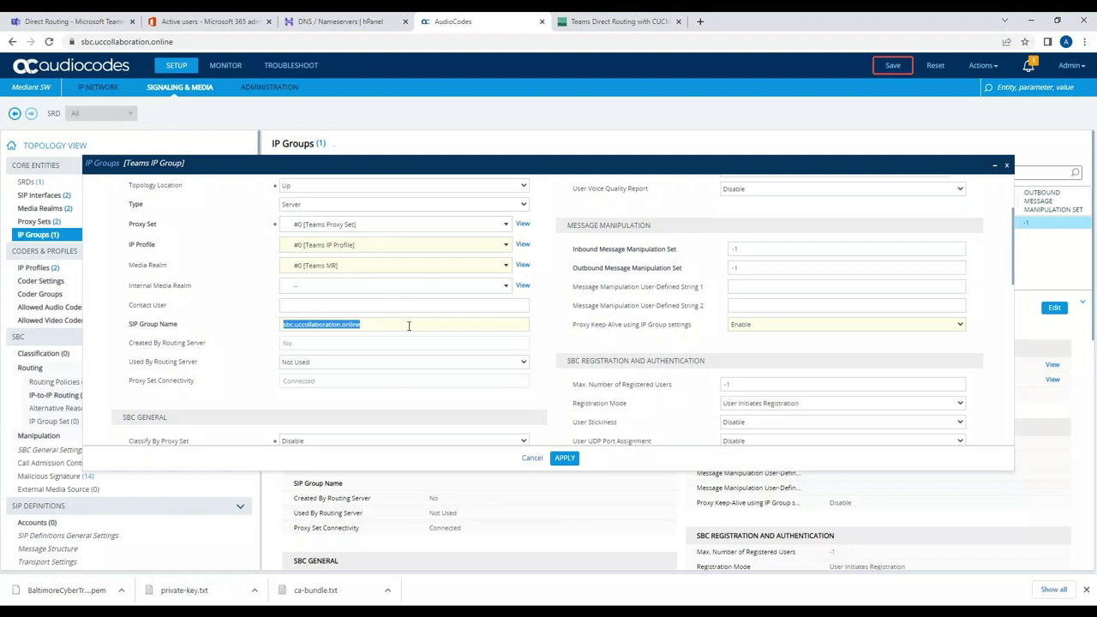
scroll(392, 360, "down", 4)
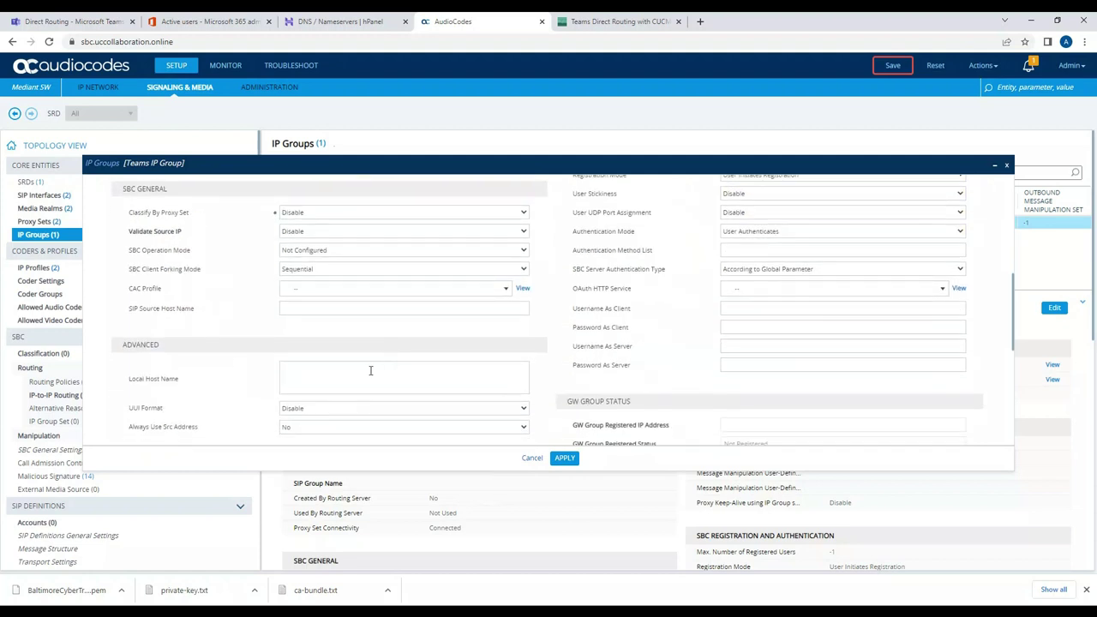
key("ctrl+v")
scroll(309, 395, "down", 1)
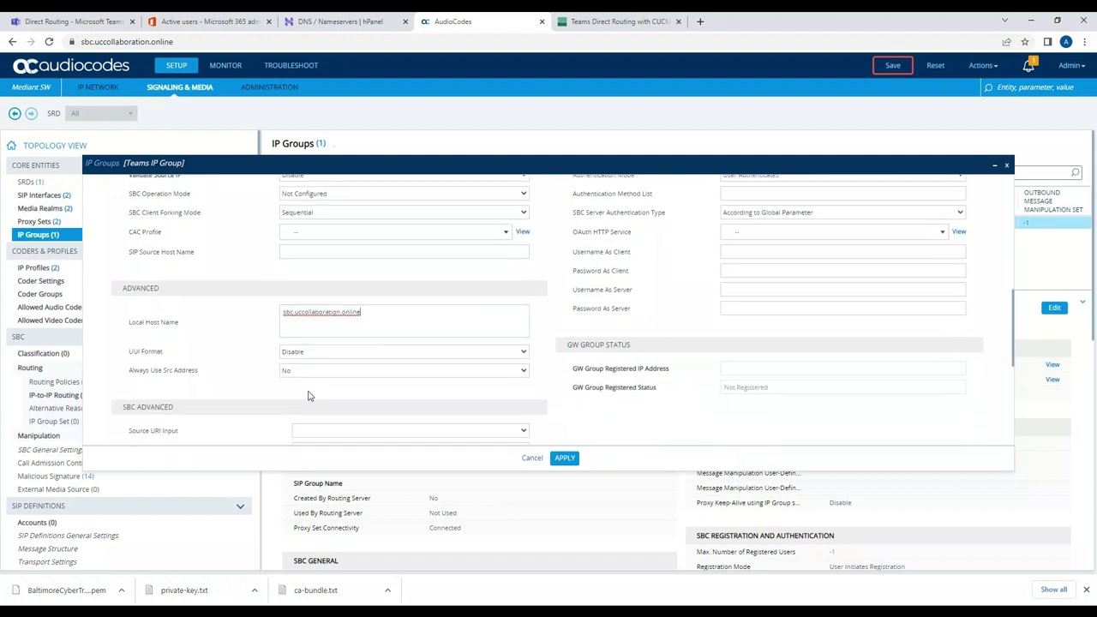
left_click(306, 372)
left_click(318, 391)
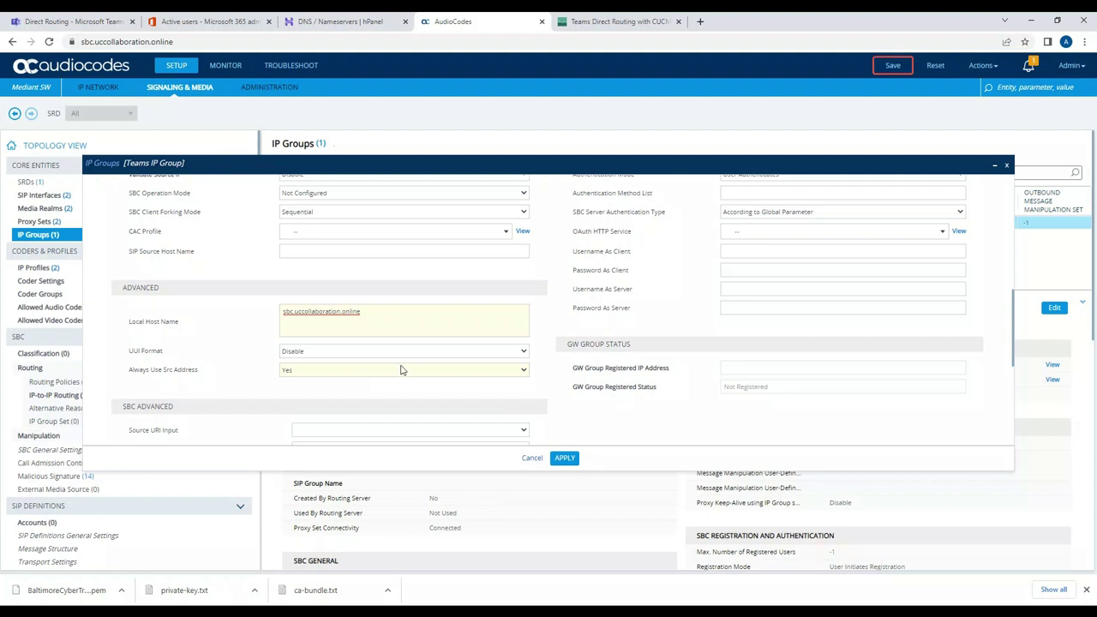
Step: Apply the Teams IP Group changes and reopen the group to review them
scroll(531, 390, "down", 3)
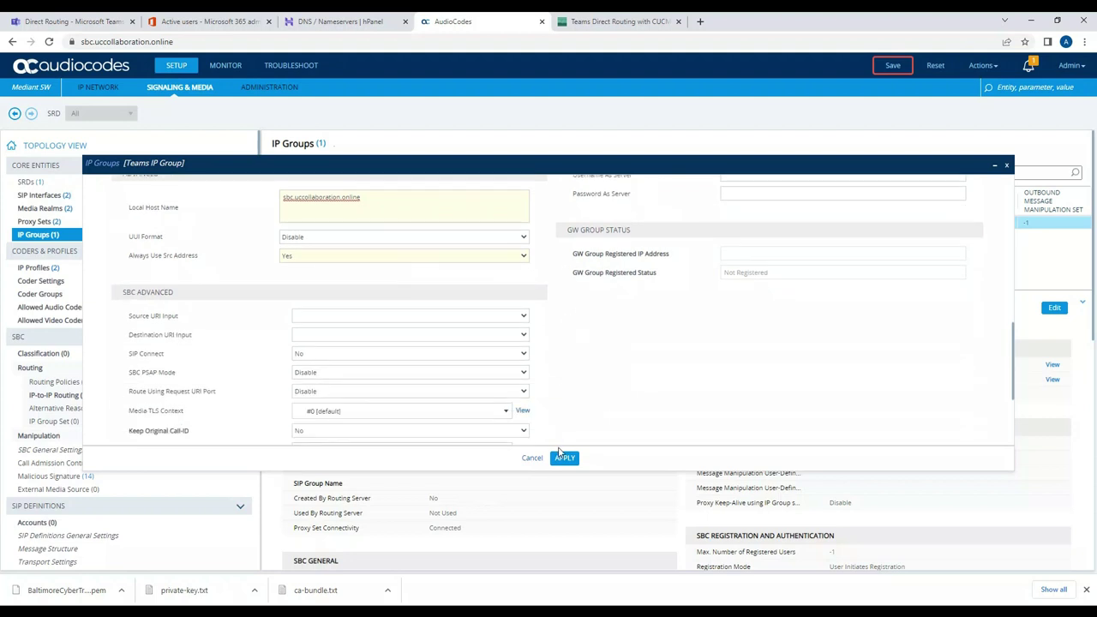
scroll(553, 426, "down", 2)
scroll(555, 424, "down", 3)
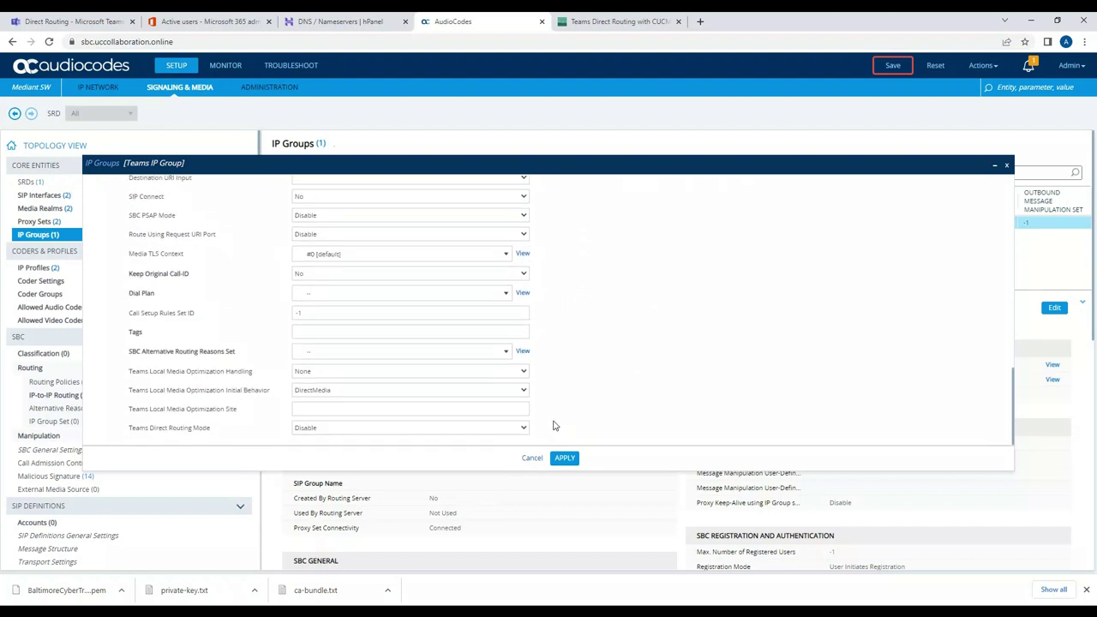
left_click(559, 460)
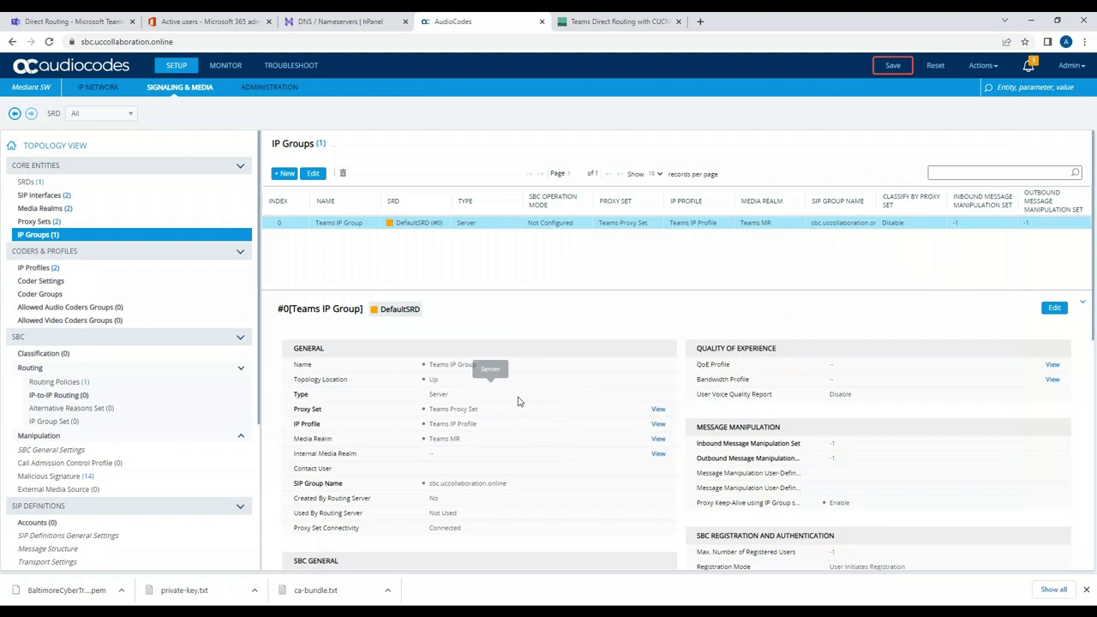
double_click(410, 227)
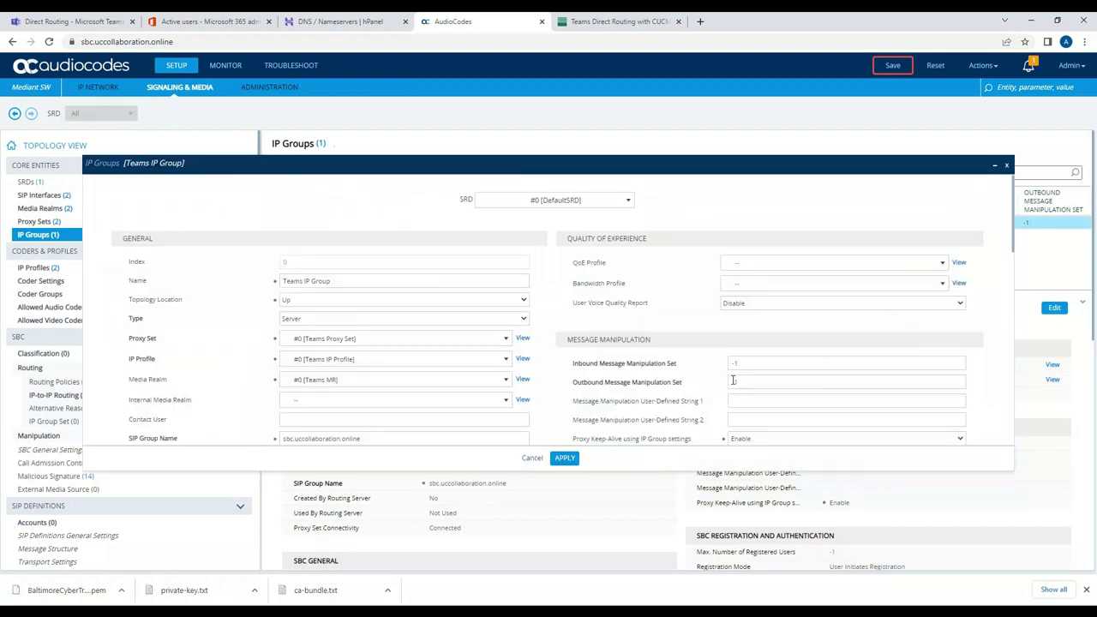
left_click(531, 458)
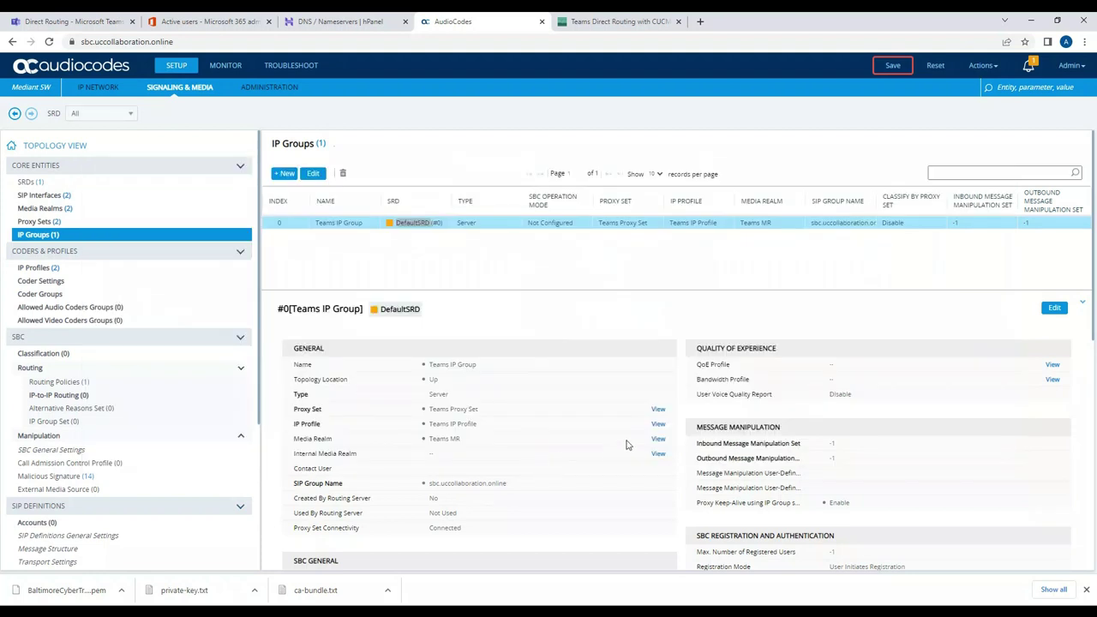
Step: Create a new IP group named 'CUCM IP Group' using CUCM Proxy Set
left_click(284, 174)
left_click(358, 283)
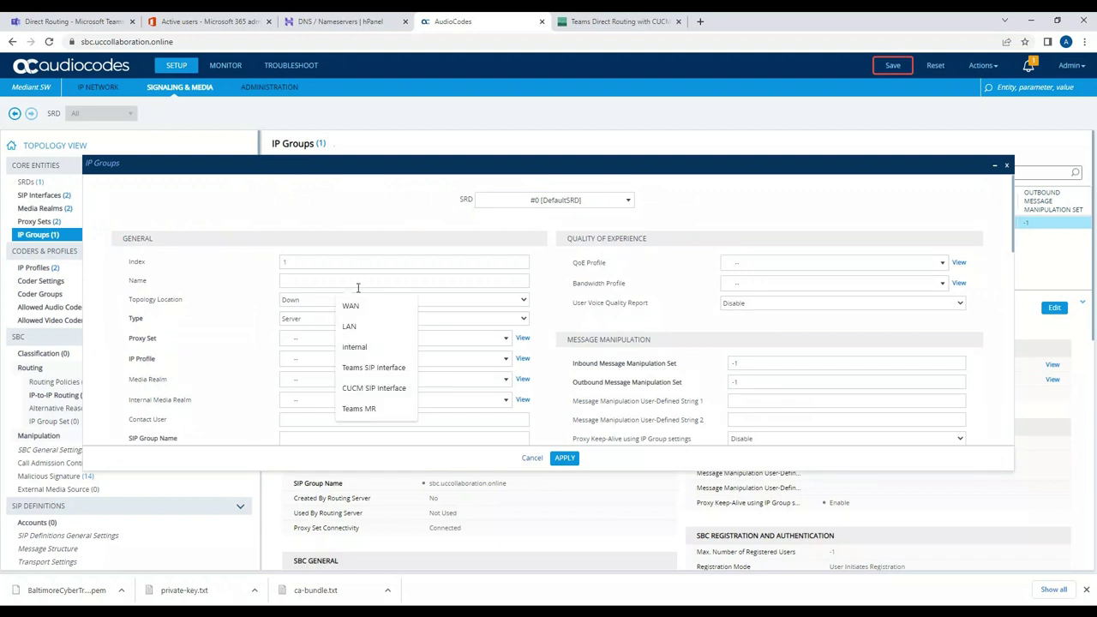
type("CUCM IP Groupo")
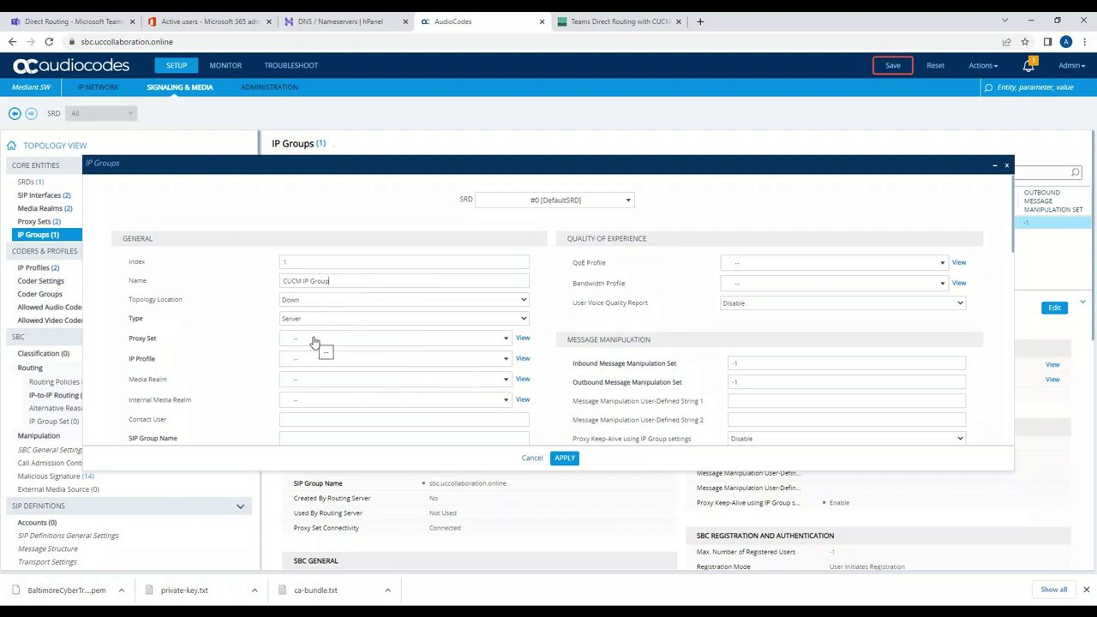
left_click(317, 345)
left_click(324, 405)
left_click(325, 406)
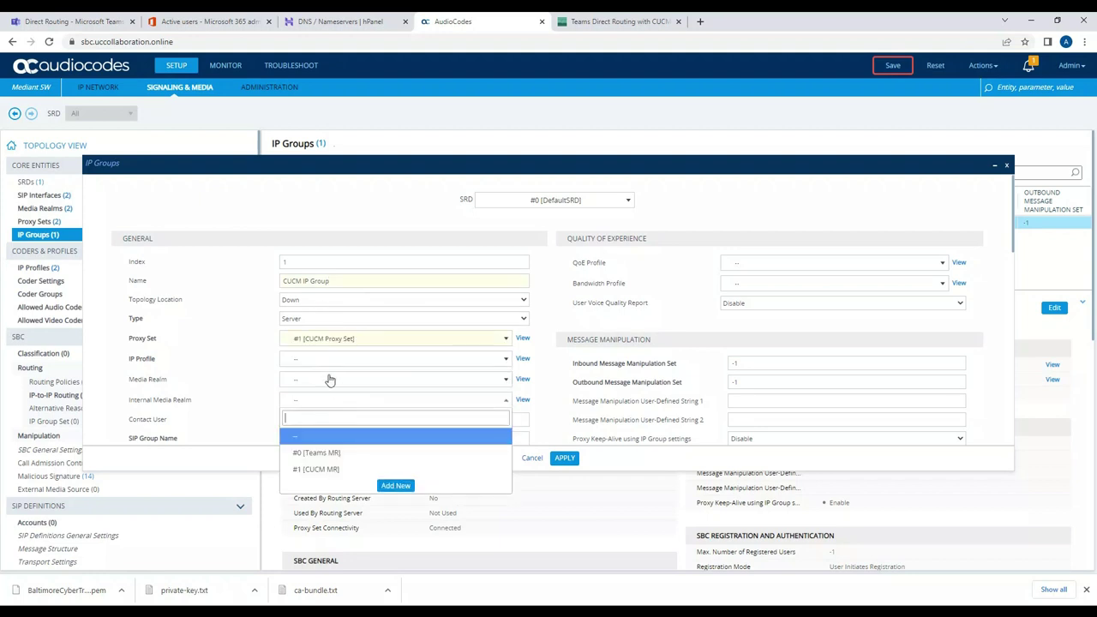
left_click(330, 361)
Step: Assign CUCM IP Profile and CUCM MR media realm to the new group
left_click(328, 360)
left_click(332, 359)
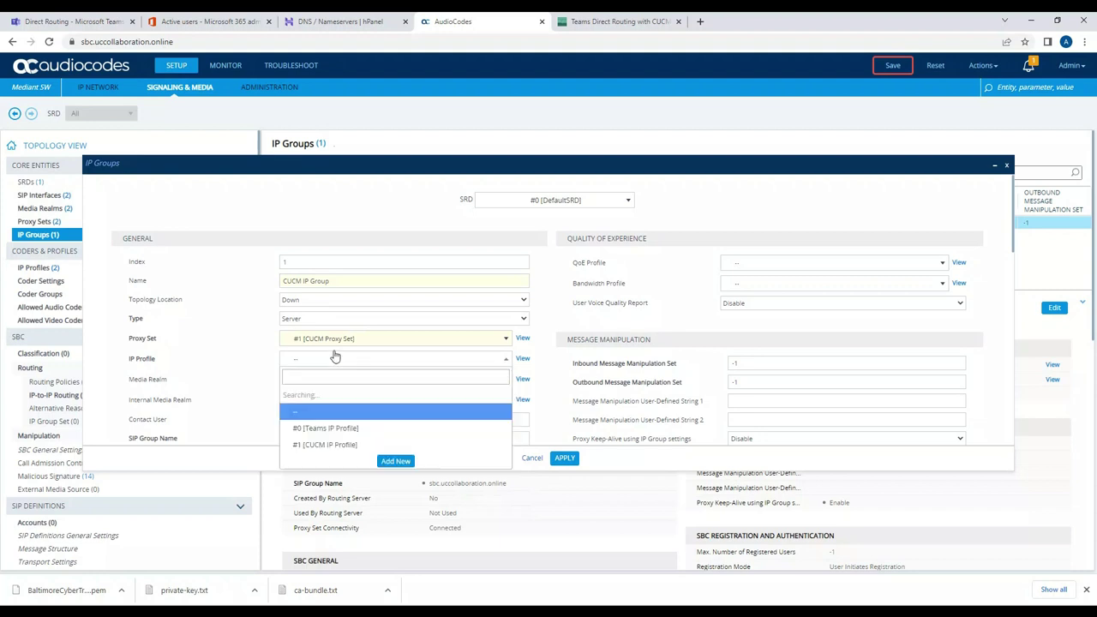
left_click(342, 412)
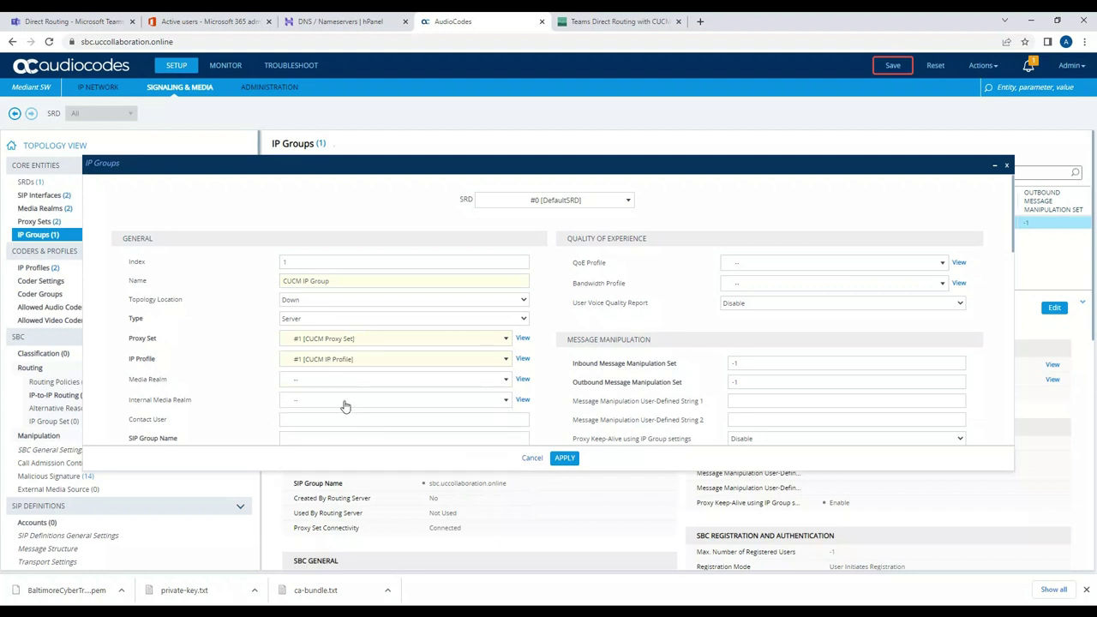
left_click(339, 382)
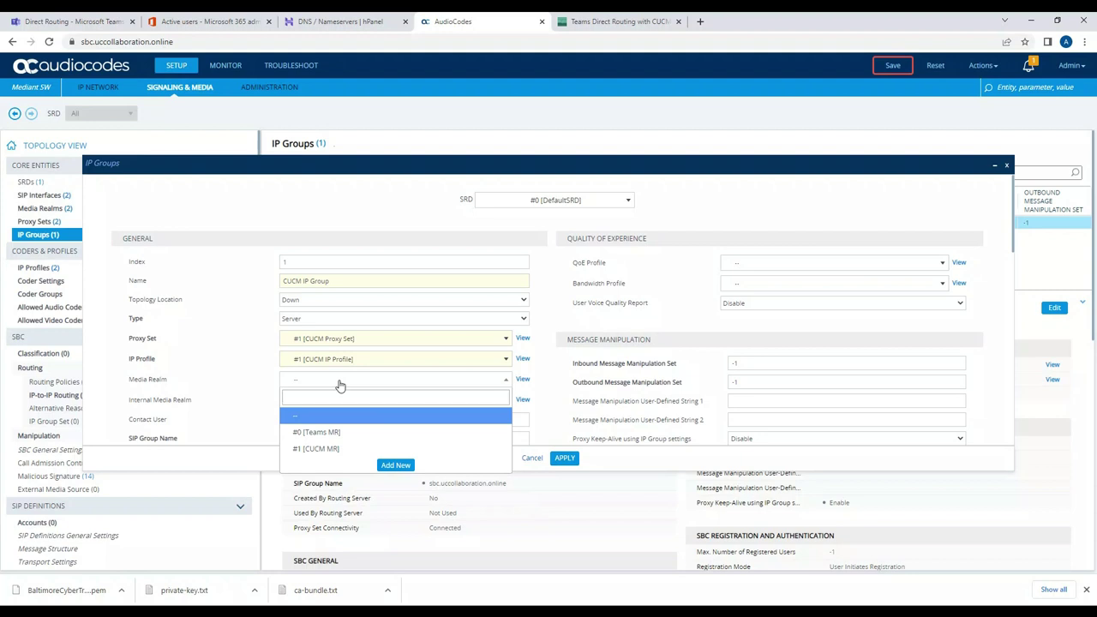
left_click(313, 448)
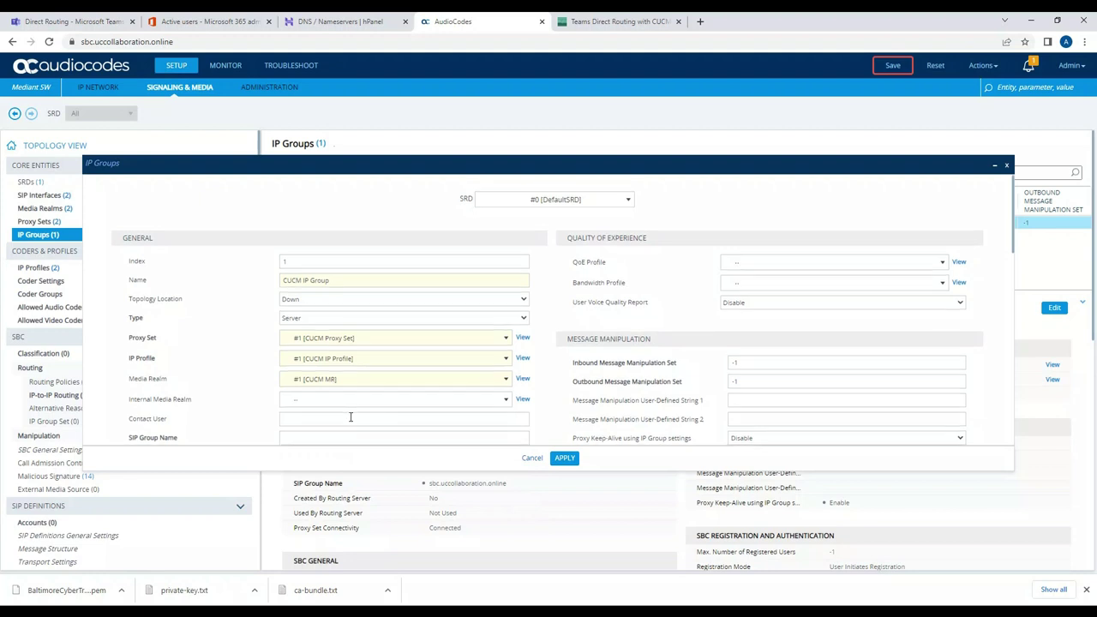
Step: Set the SIP group name to sbc.uccollaboration.online and apply the CUCM IP Group
scroll(360, 419, "down", 1)
left_click(316, 383)
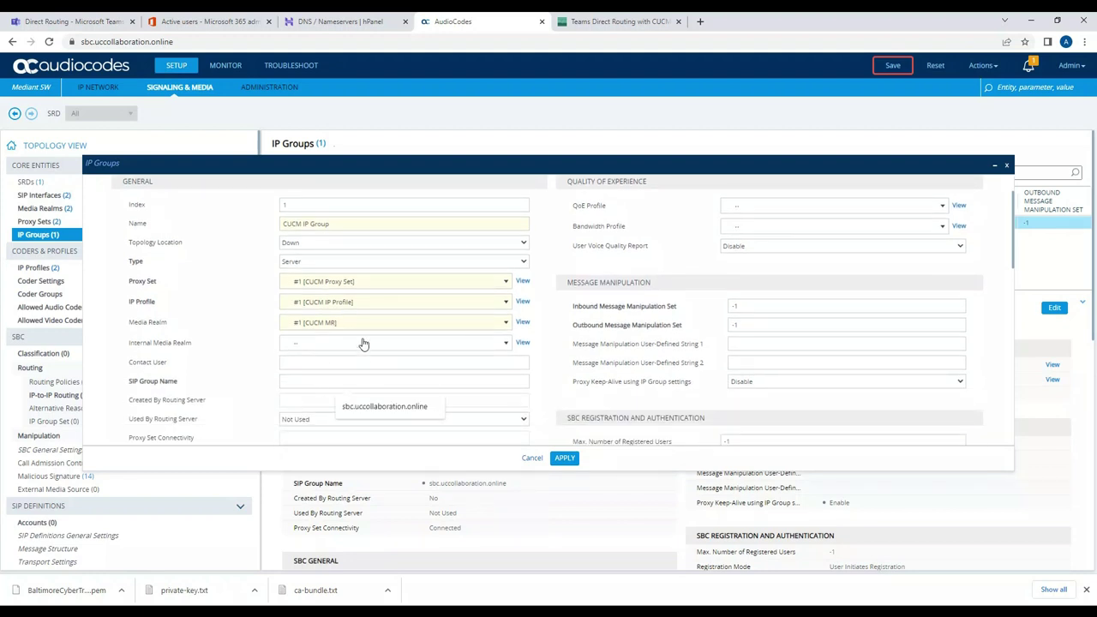
left_click(383, 406)
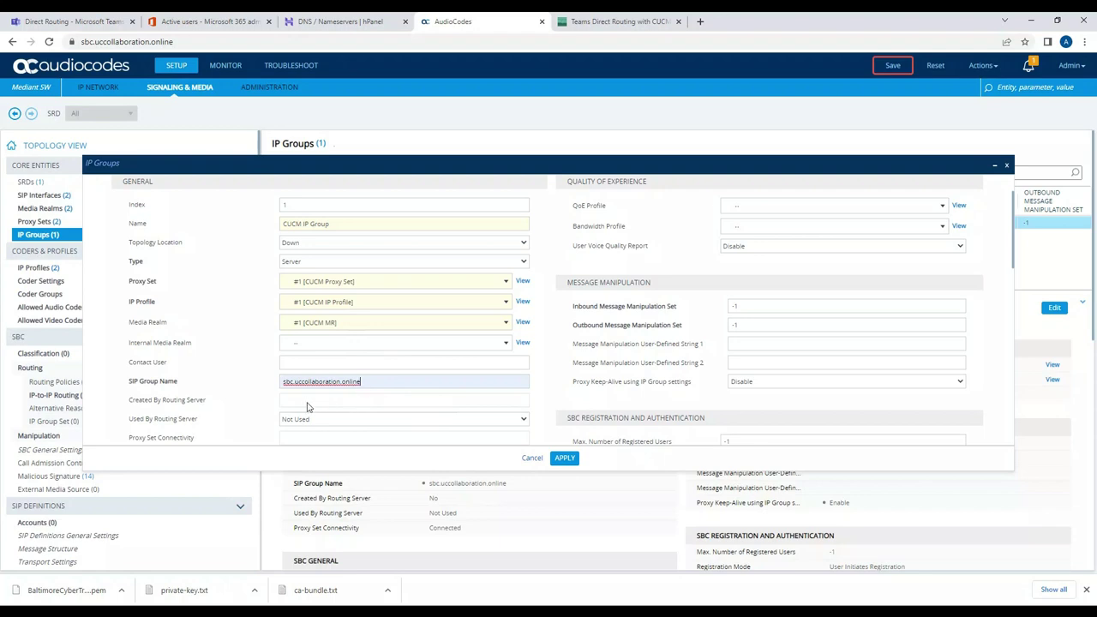
scroll(281, 409, "down", 1)
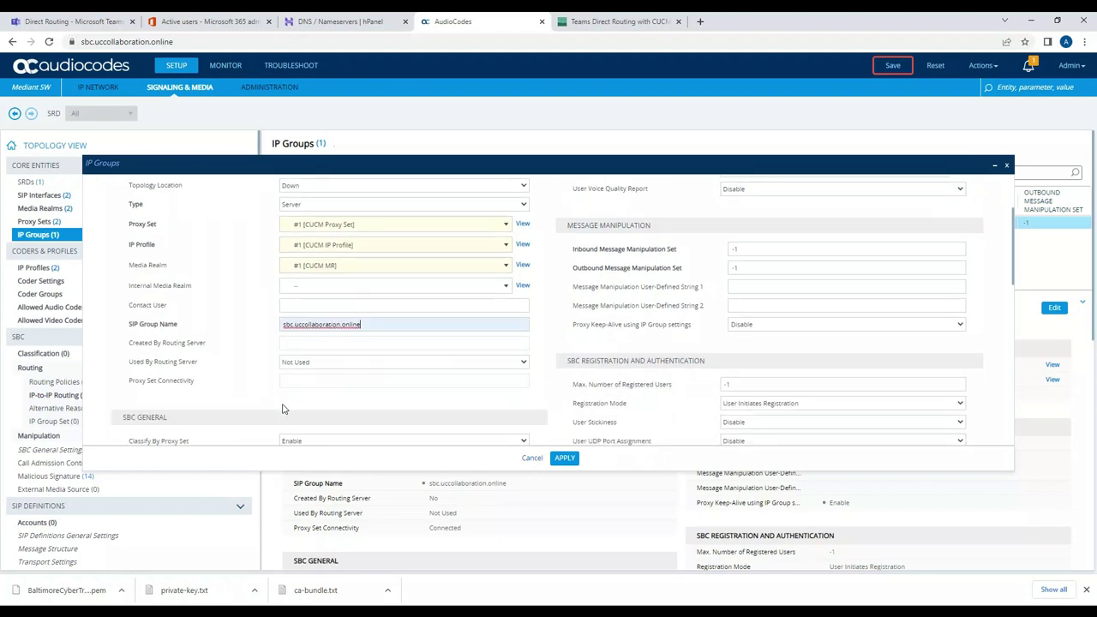
scroll(283, 408, "down", 6)
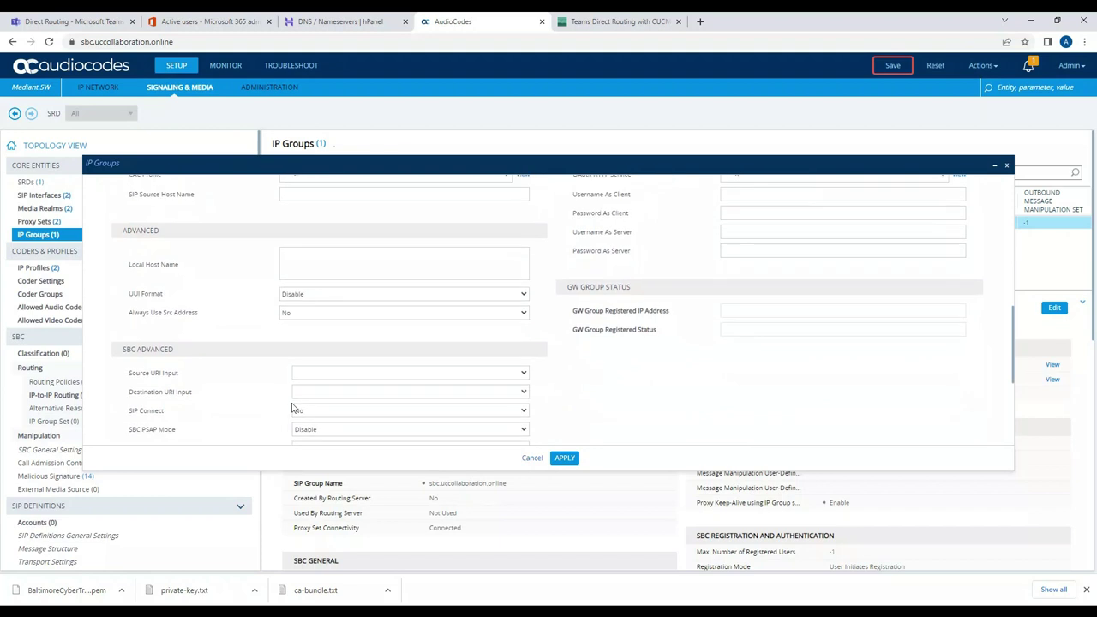
scroll(292, 408, "down", 4)
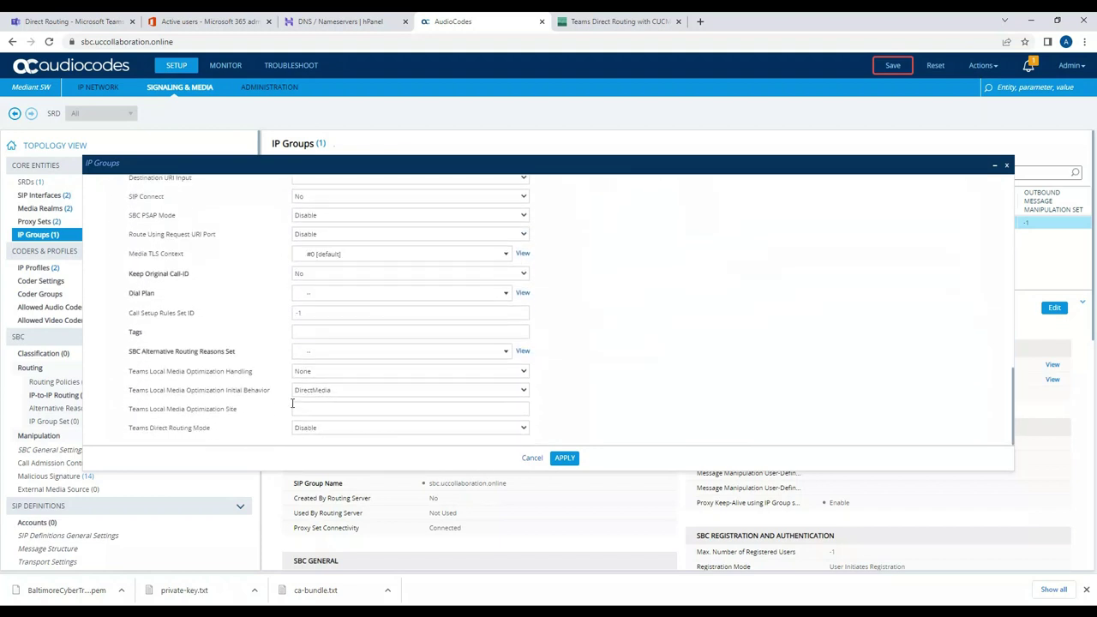
left_click(566, 459)
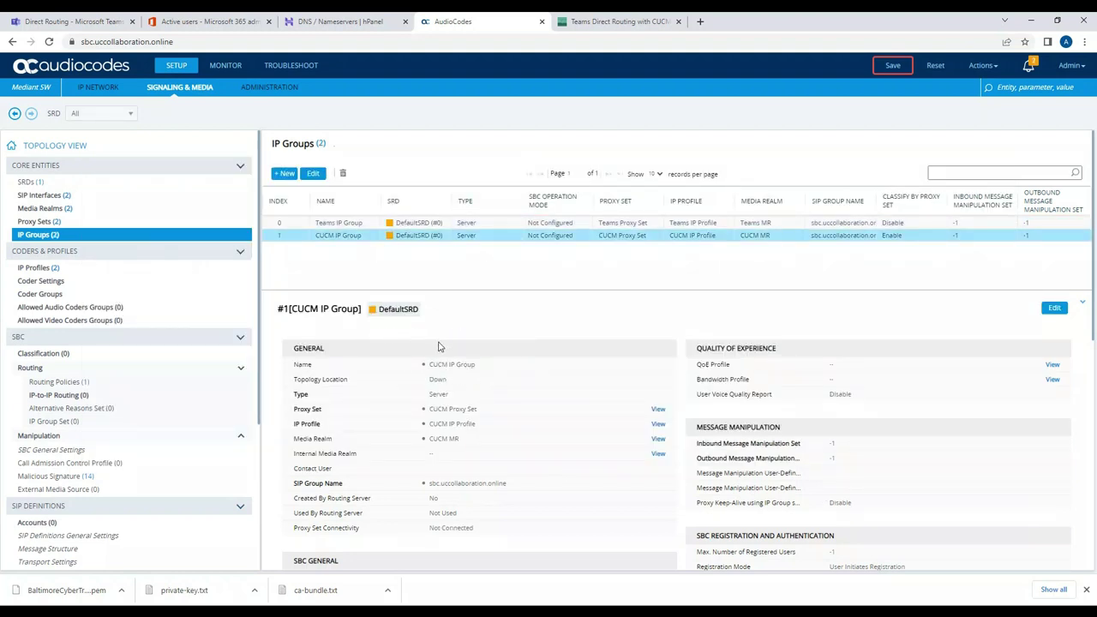
Step: Create a classification rule named 'Teams Classification' matching the Teams SIP Interface
left_click(63, 355)
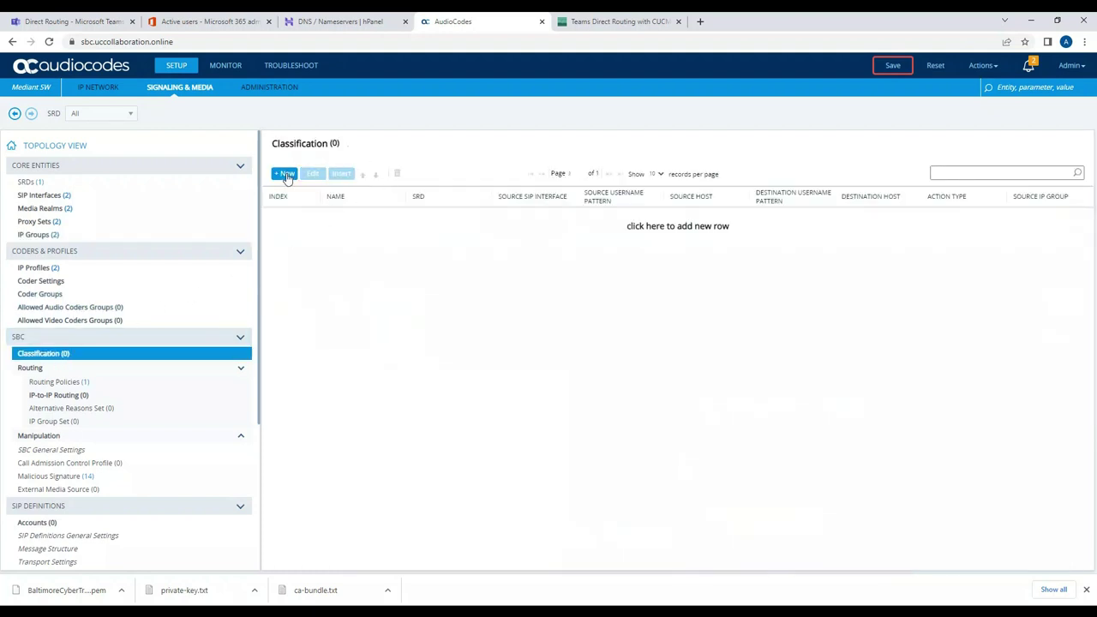
left_click(285, 174)
left_click(304, 281)
type("Teams Classfication")
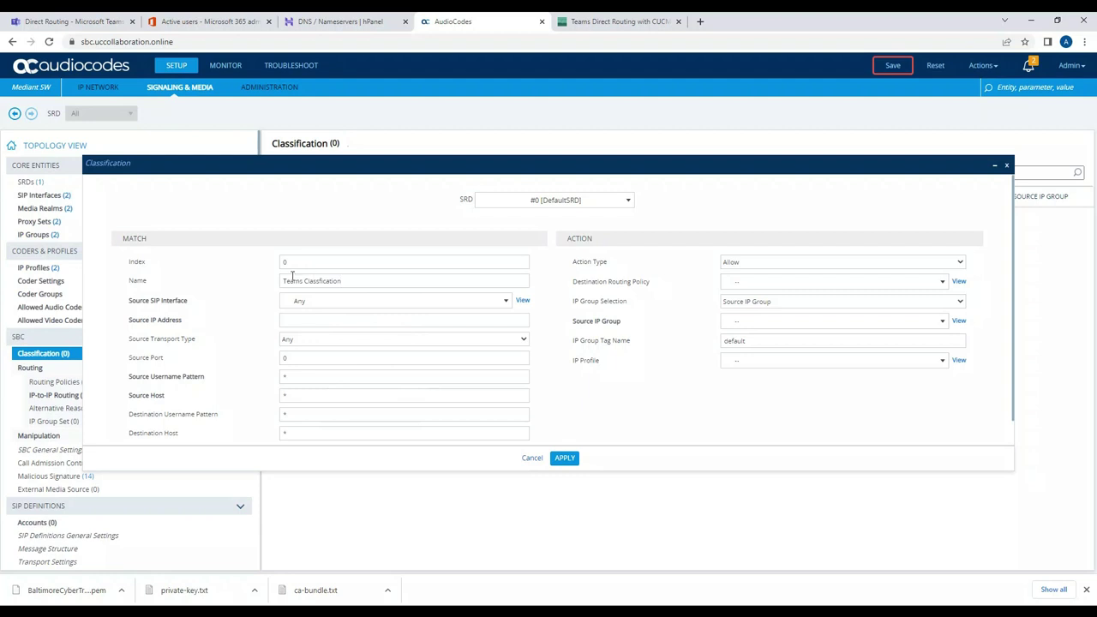
left_click(305, 305)
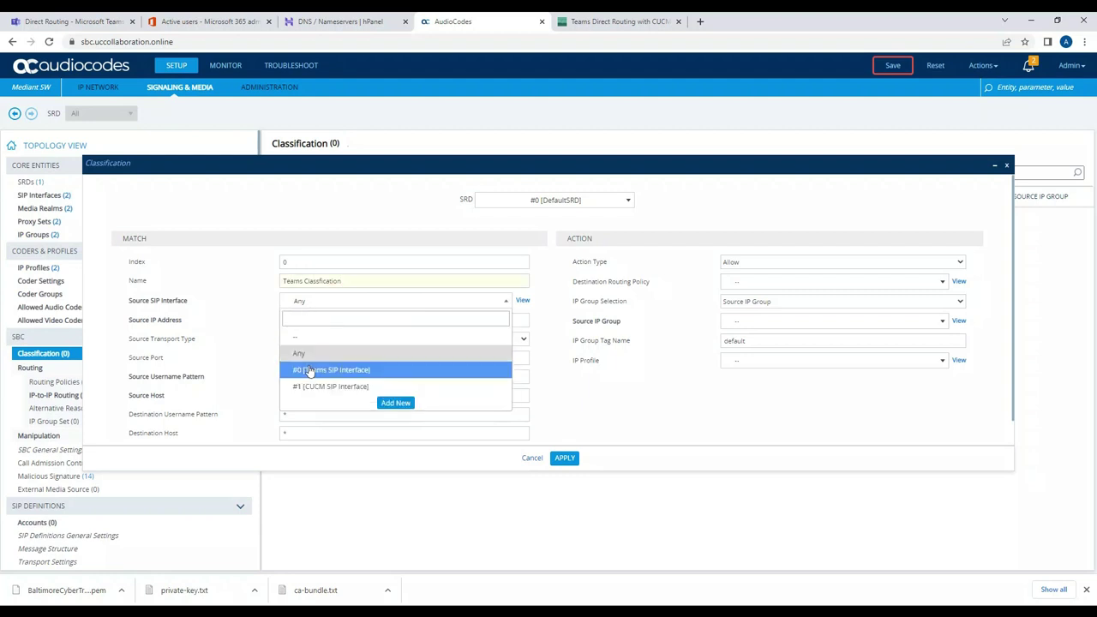
left_click(311, 372)
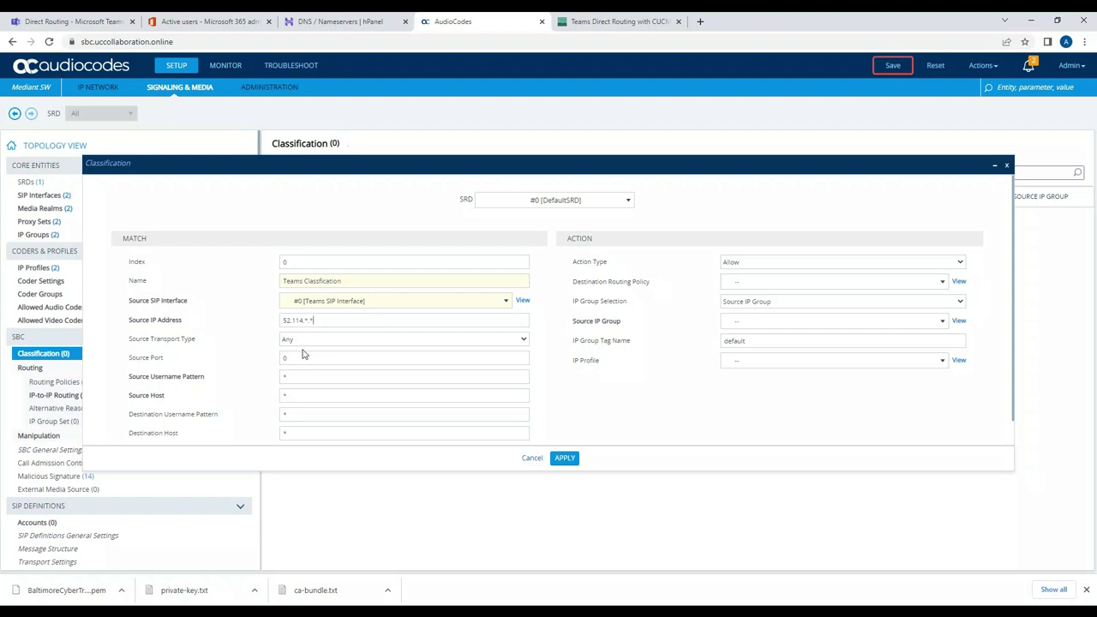
Step: Set the destination host, the Teams-Contact message condition and source IP group Teams IP Group, then apply
scroll(253, 365, "down", 1)
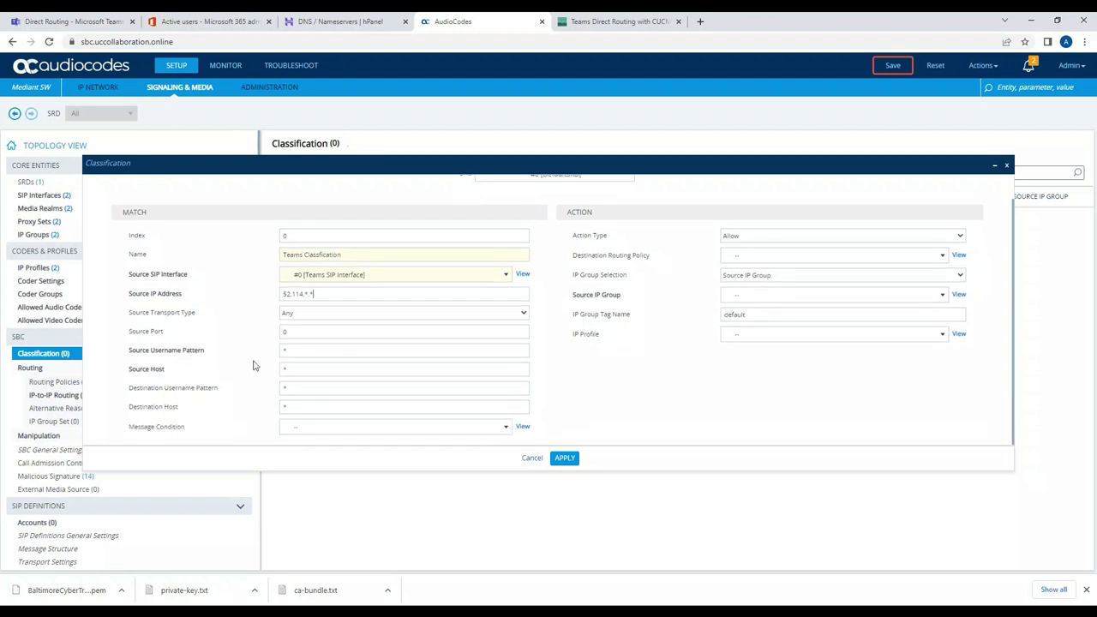
double_click(286, 406)
type("sbc.uccollaboration.online")
left_click(308, 428)
left_click(313, 480)
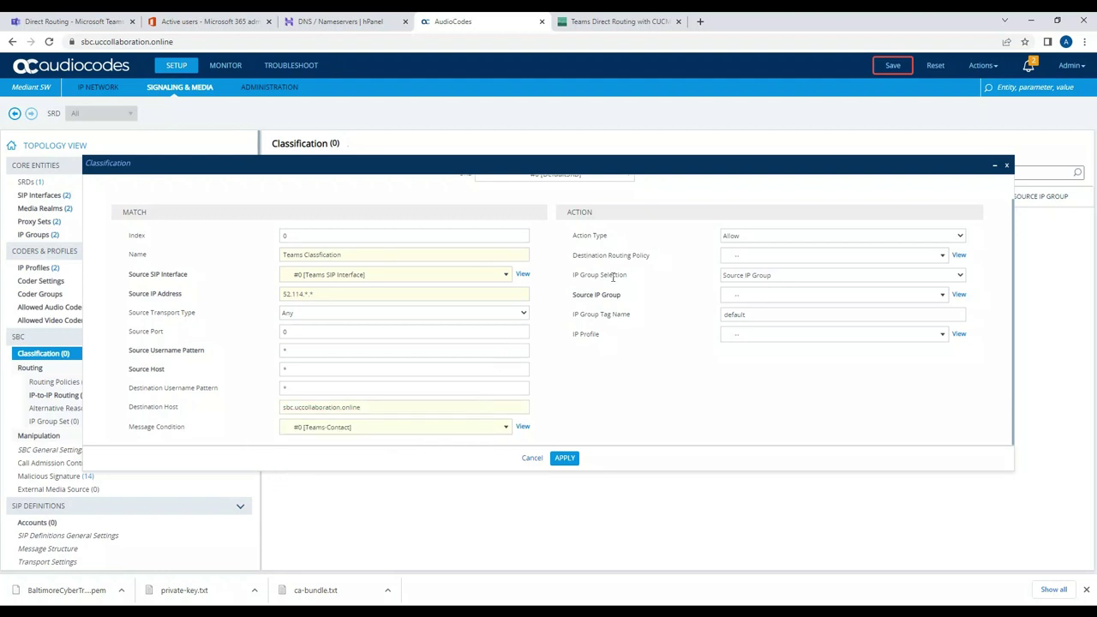
left_click(754, 300)
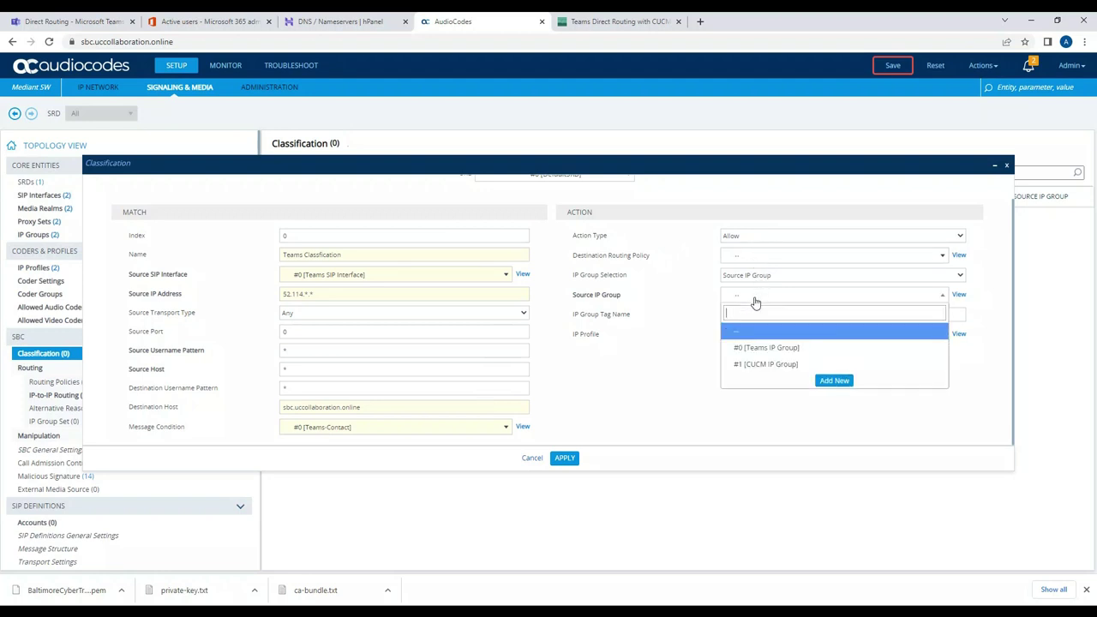
left_click(756, 348)
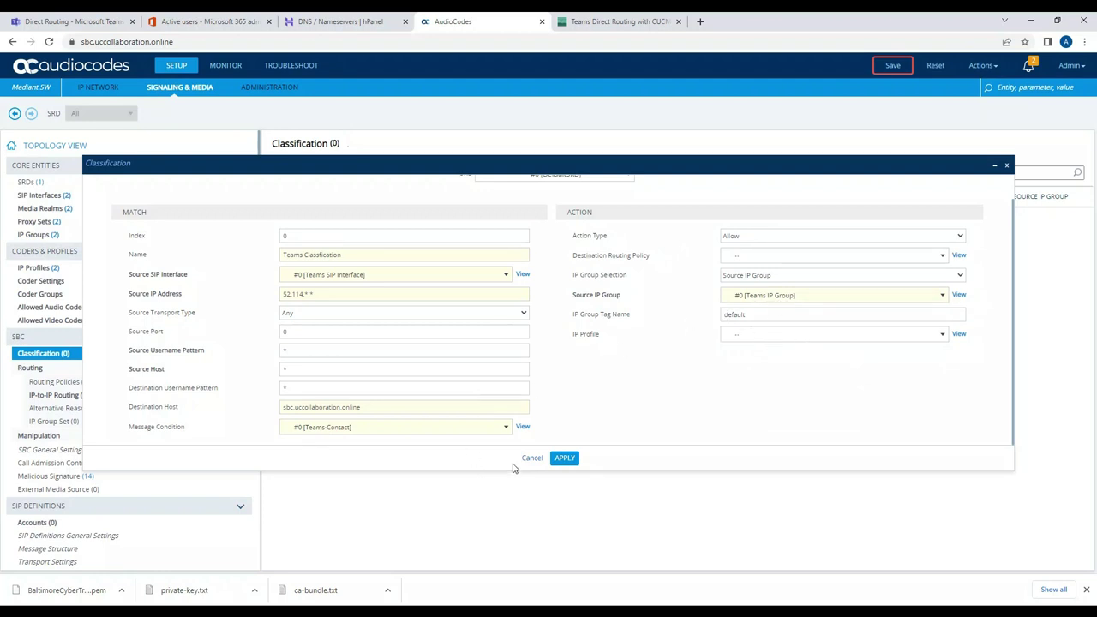
left_click(566, 458)
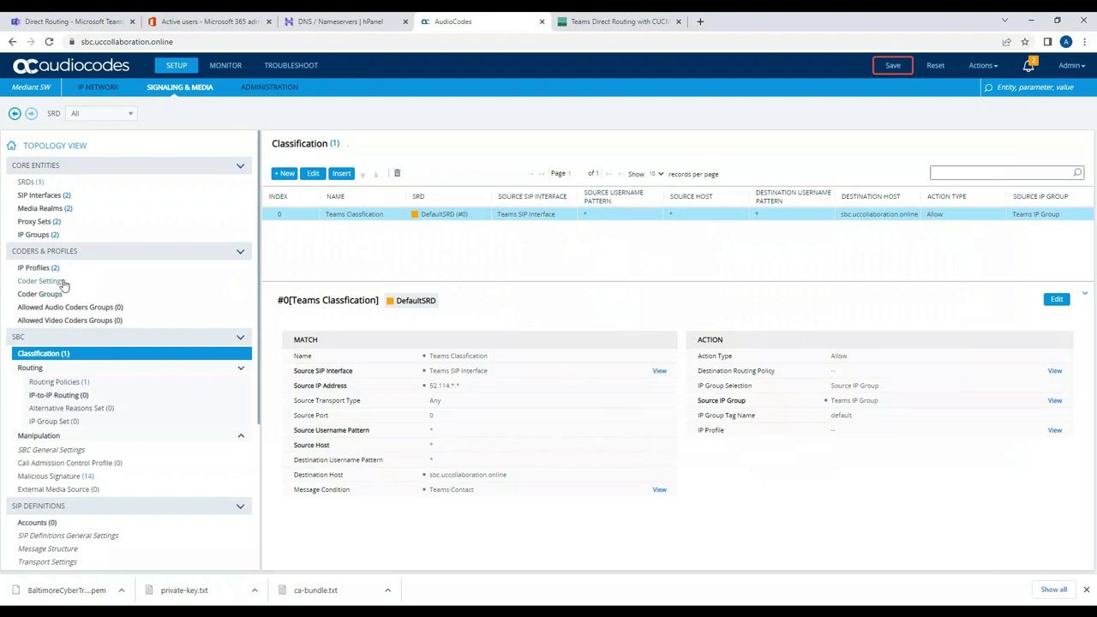
Step: Add an IP-to-IP routing rule named 'Terminate-Options' matching OPTIONS requests
left_click(58, 395)
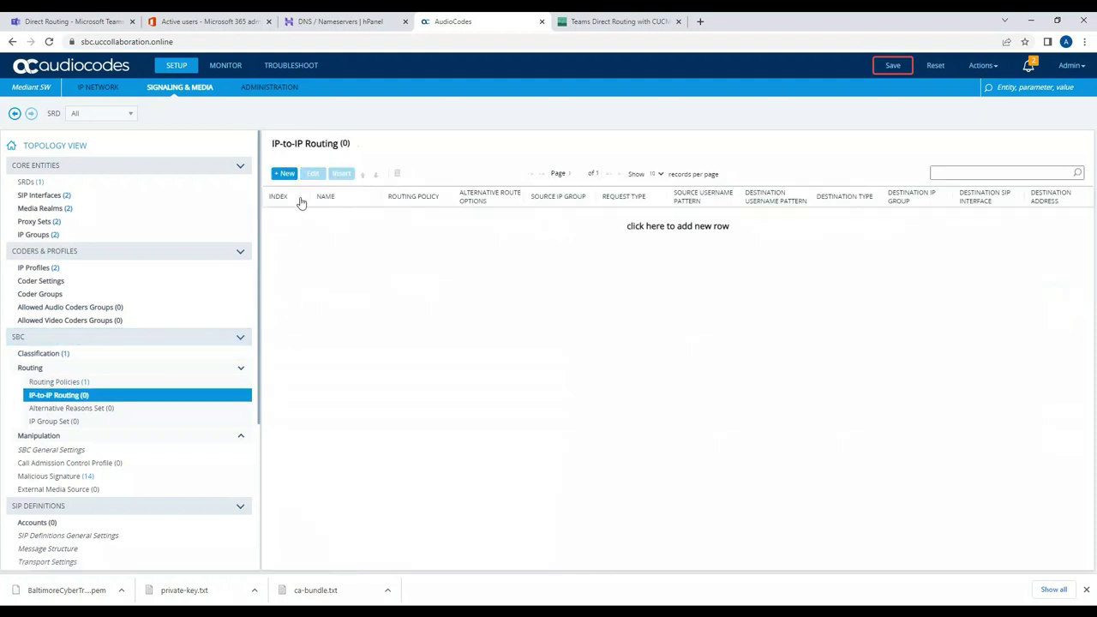
left_click(285, 174)
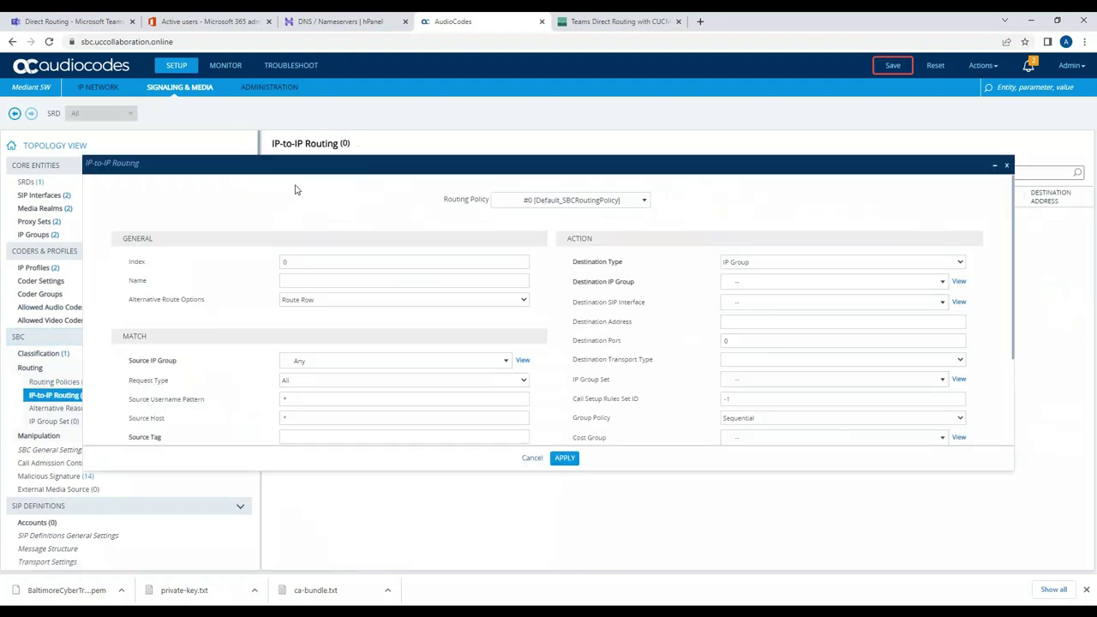
left_click(313, 279)
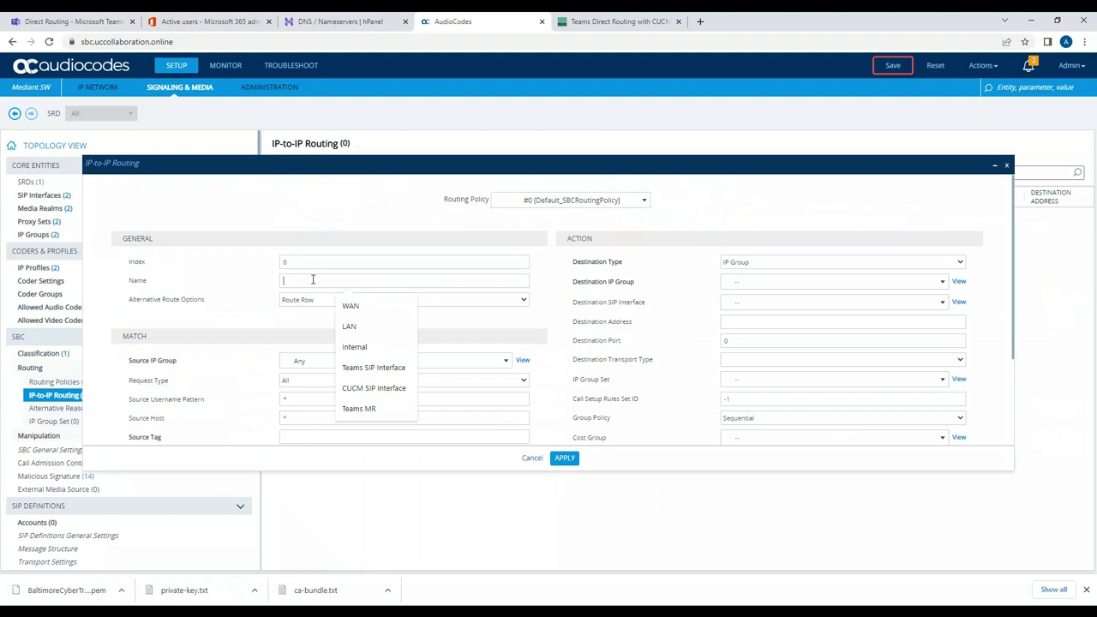
type("Terminate-Options")
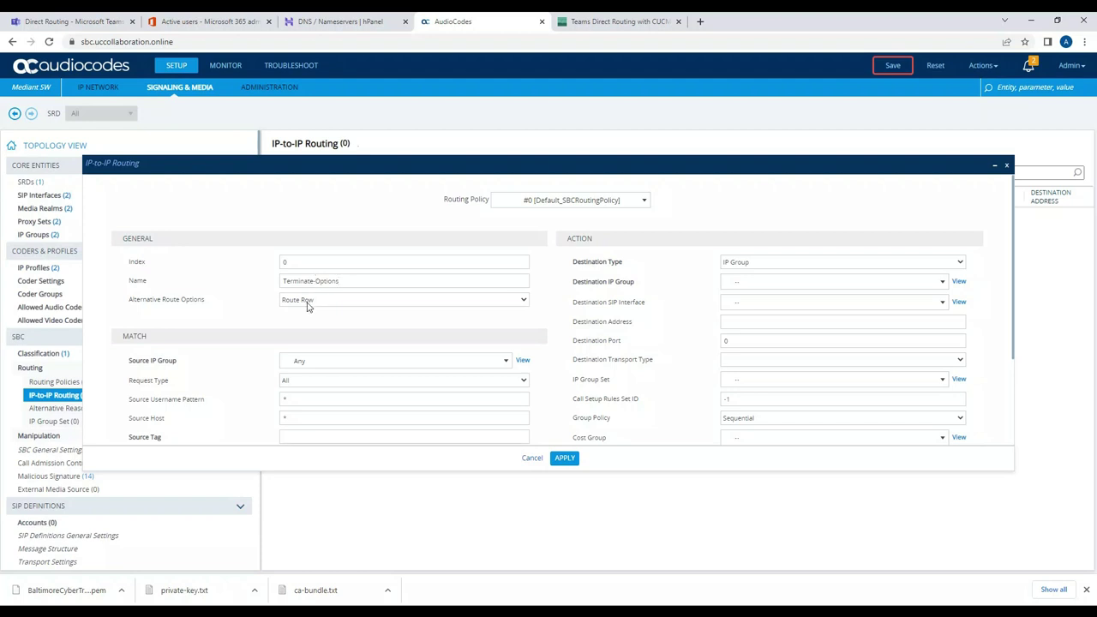
left_click(303, 383)
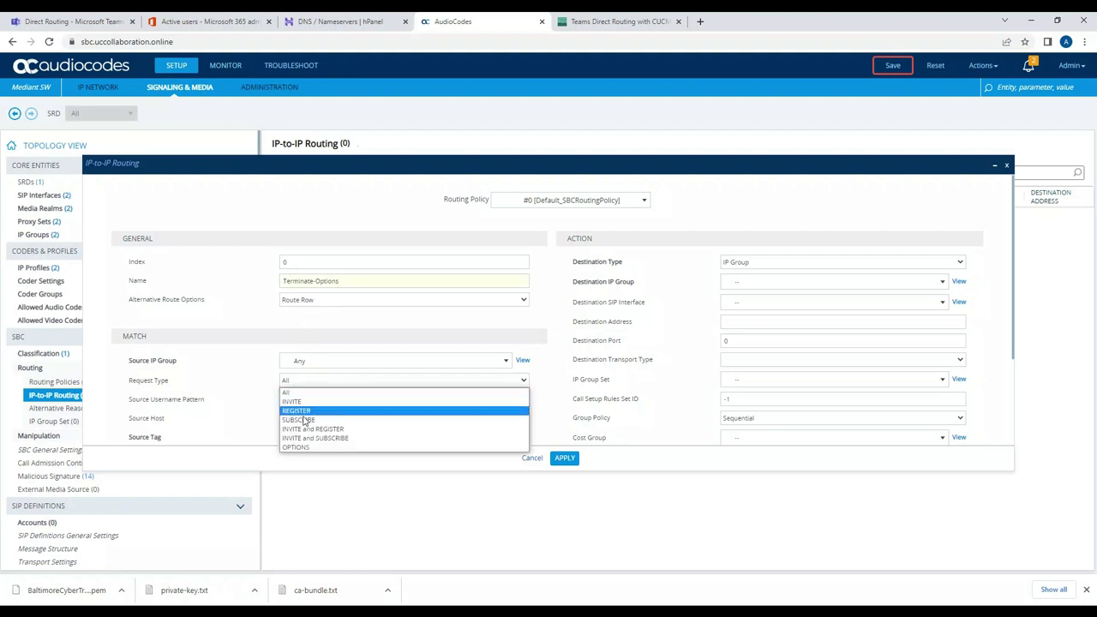
left_click(300, 451)
Step: Route matching requests to the Dest Address destination type and save the rule
scroll(318, 393, "down", 2)
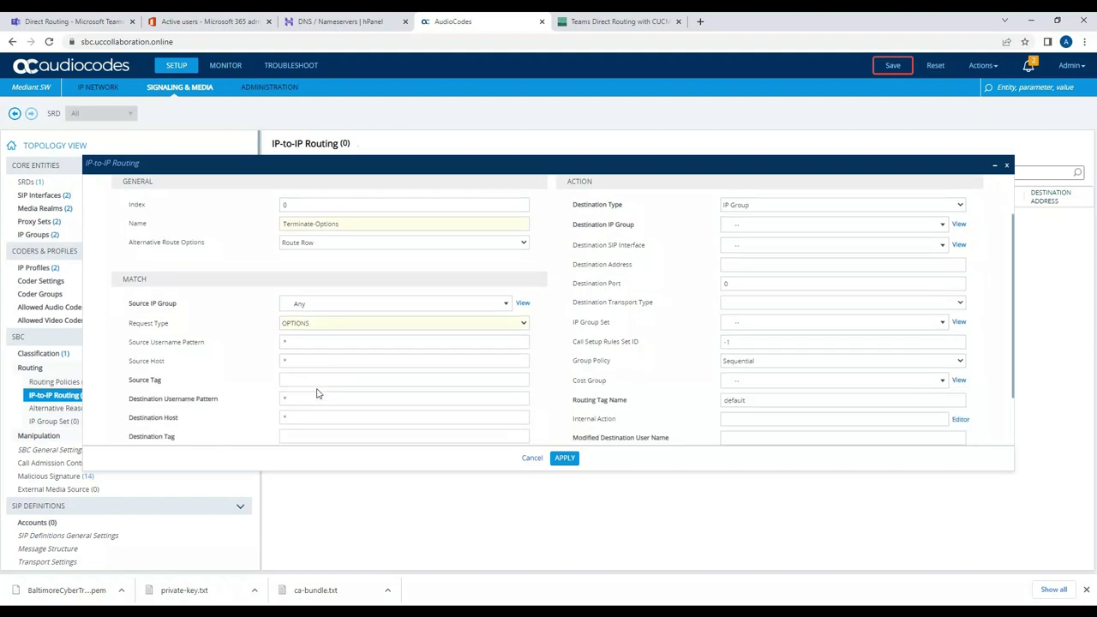
scroll(322, 382, "down", 2)
scroll(323, 378, "down", 1)
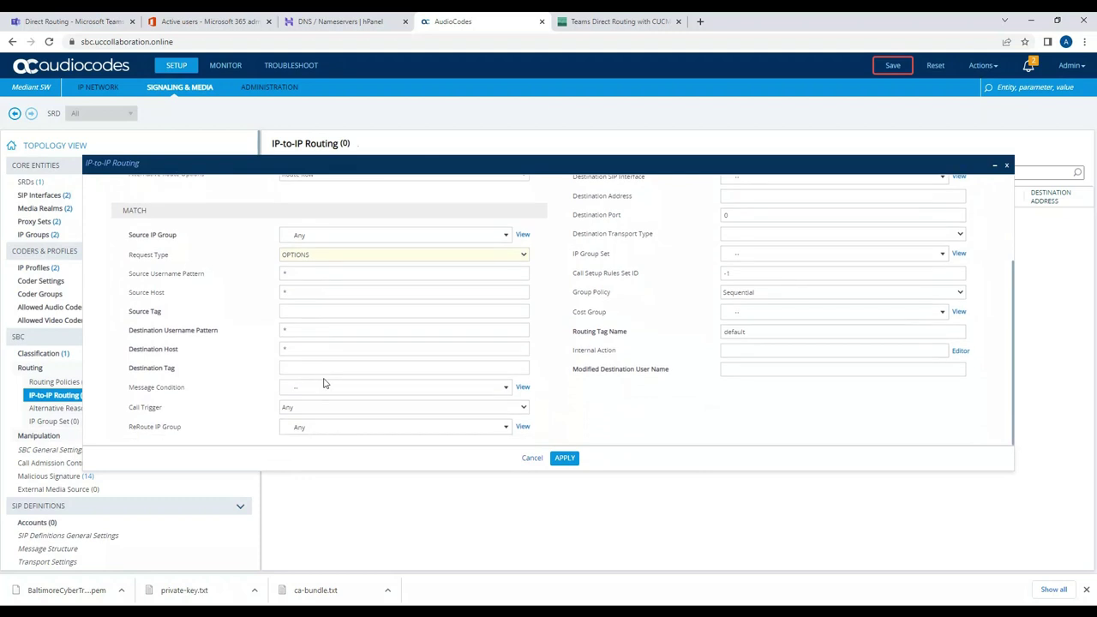
scroll(324, 383, "up", 3)
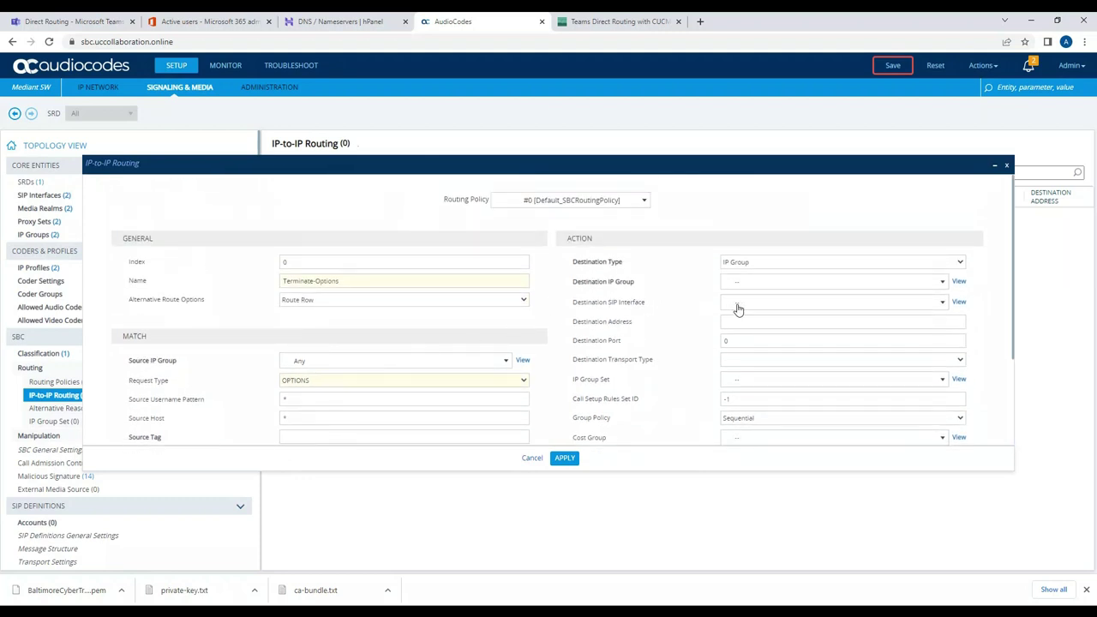
left_click(735, 262)
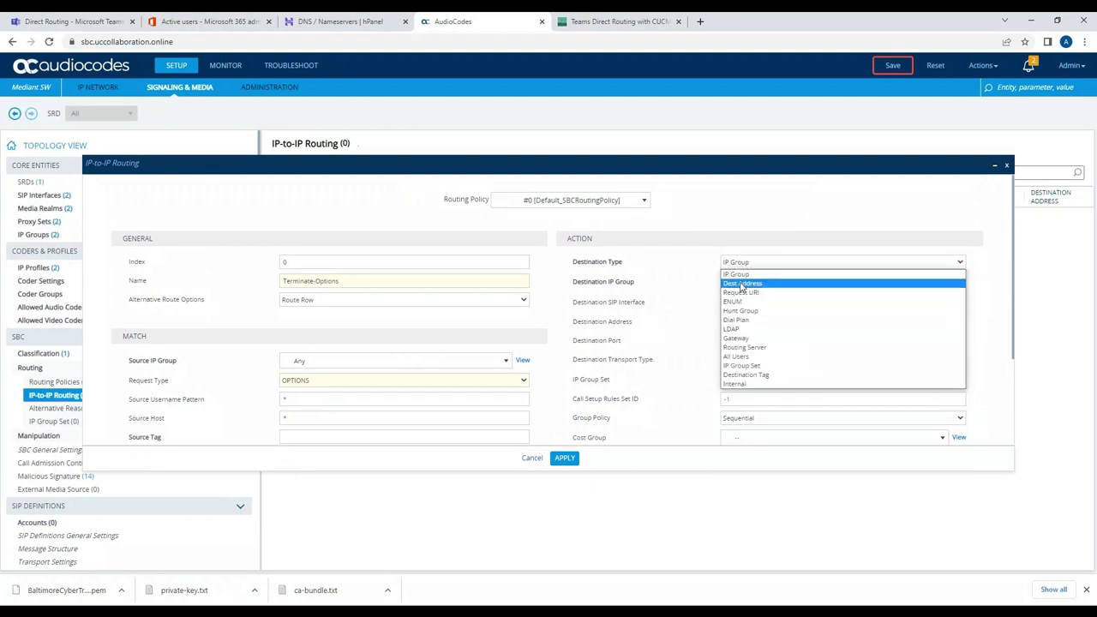
left_click(741, 284)
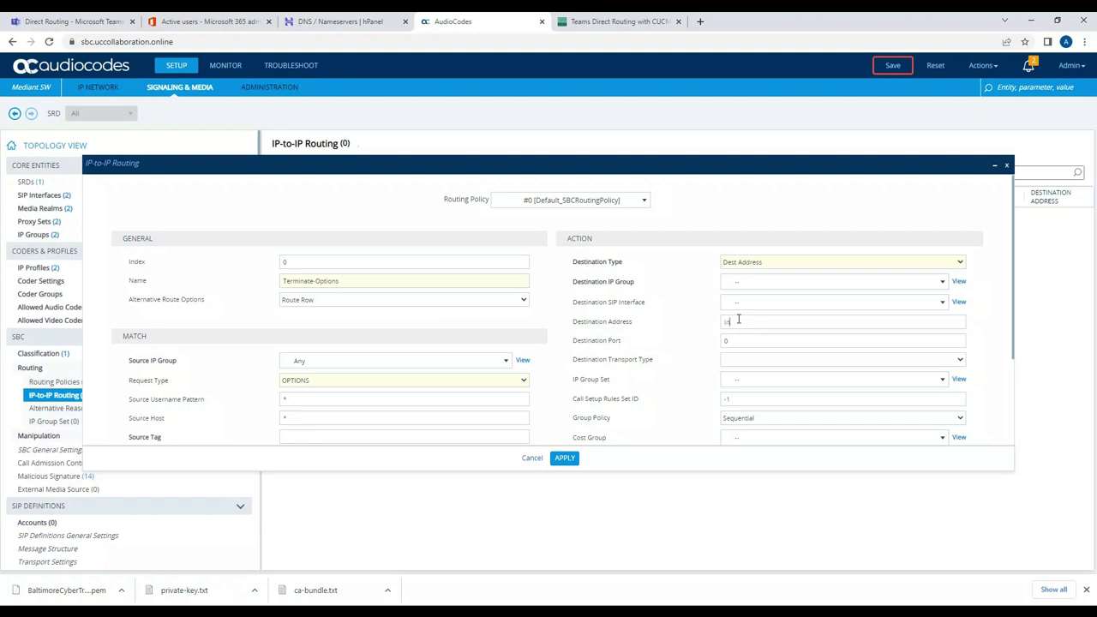
left_click(562, 459)
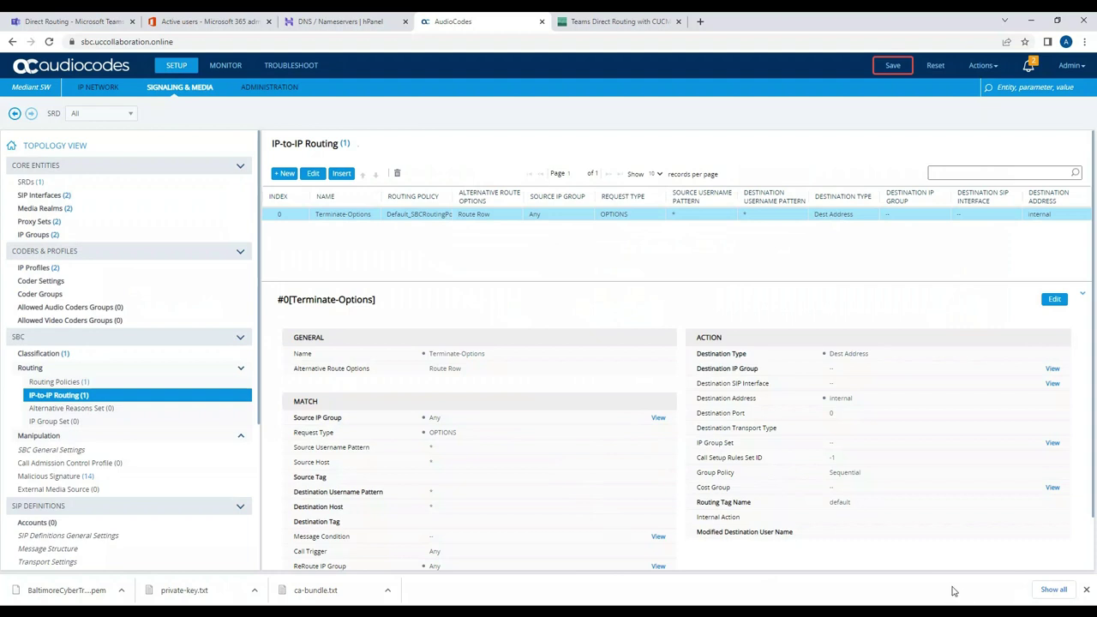
Step: Add a routing rule 'Teams Refer' with destination type Request URI and destination Teams IP Group
left_click(284, 175)
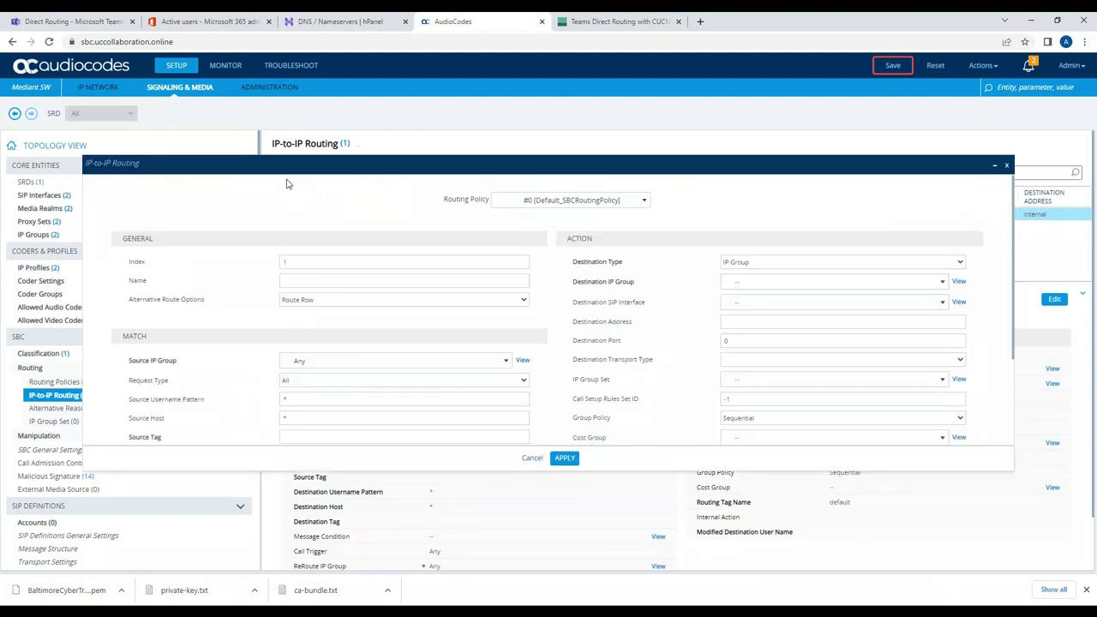
left_click(308, 283)
type("Teams Refer")
left_click(749, 265)
left_click(757, 292)
left_click(752, 283)
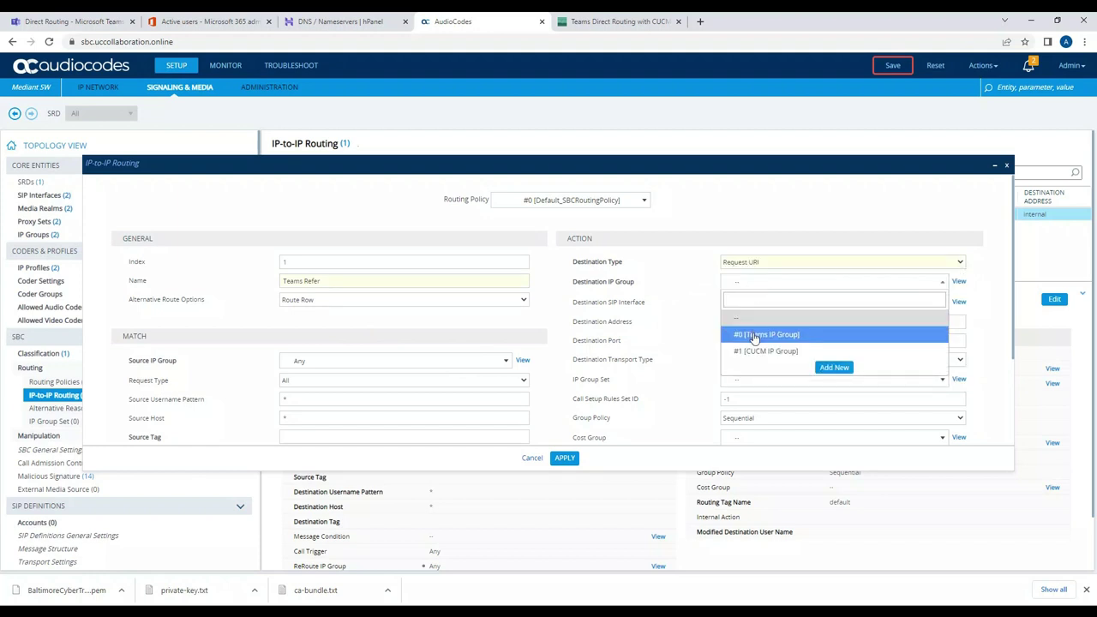
left_click(767, 335)
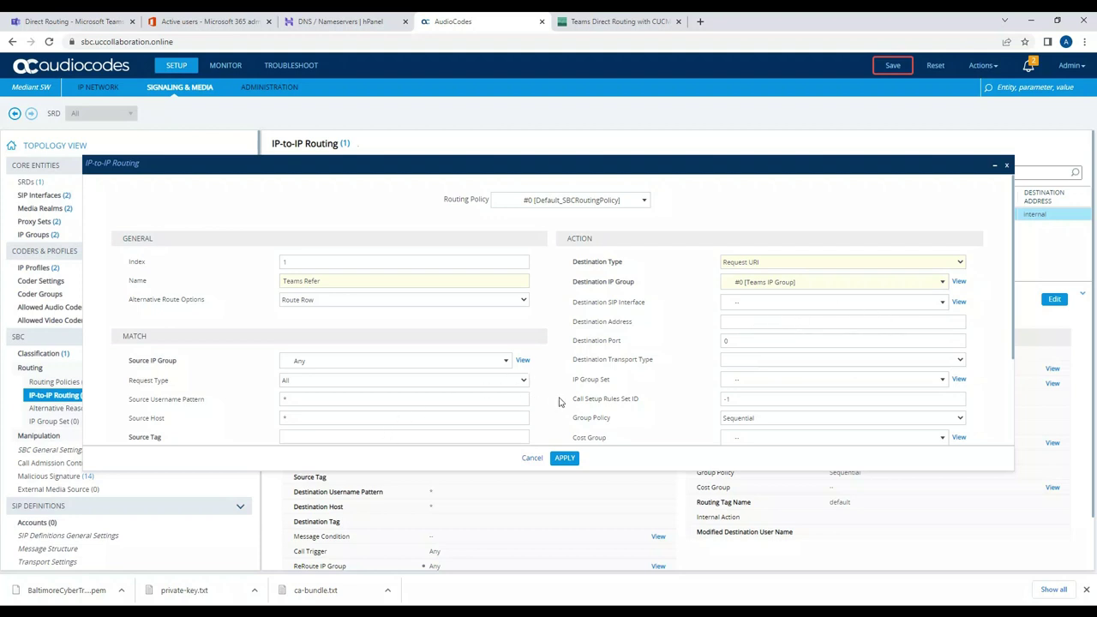
Step: Set the rule's call trigger to REFER and save it
scroll(476, 379, "down", 2)
scroll(476, 379, "down", 1)
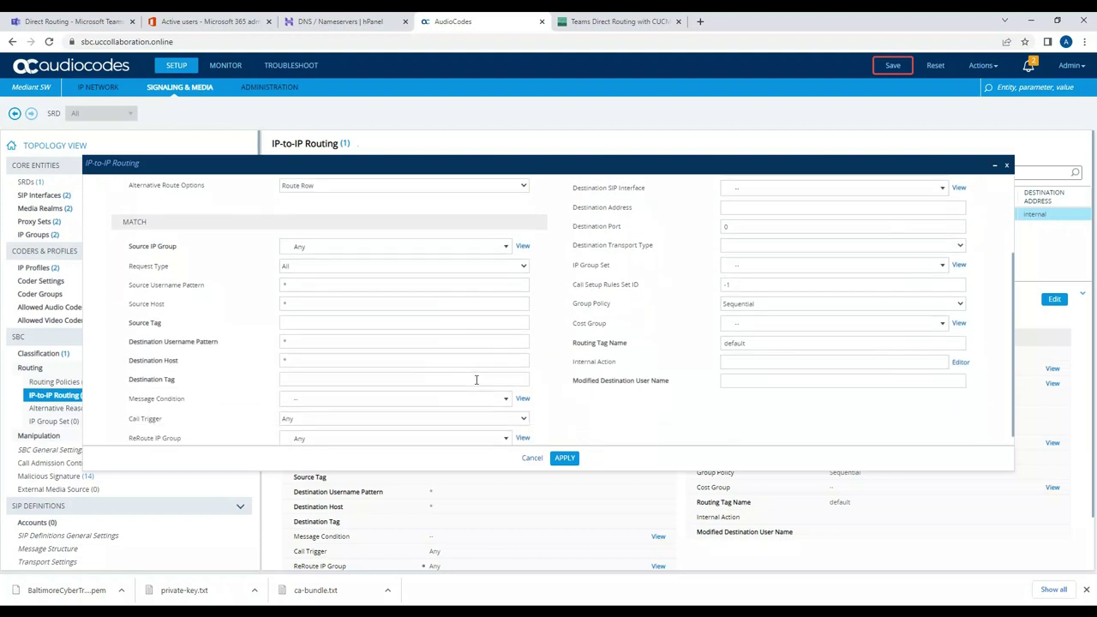
scroll(476, 379, "down", 1)
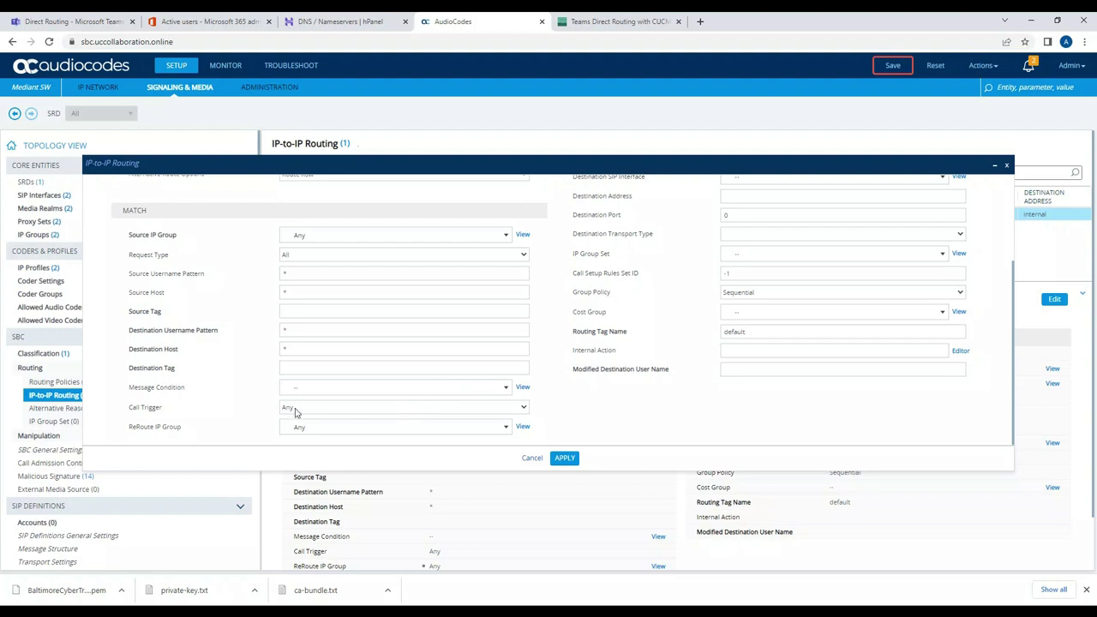
left_click(295, 410)
left_click(300, 438)
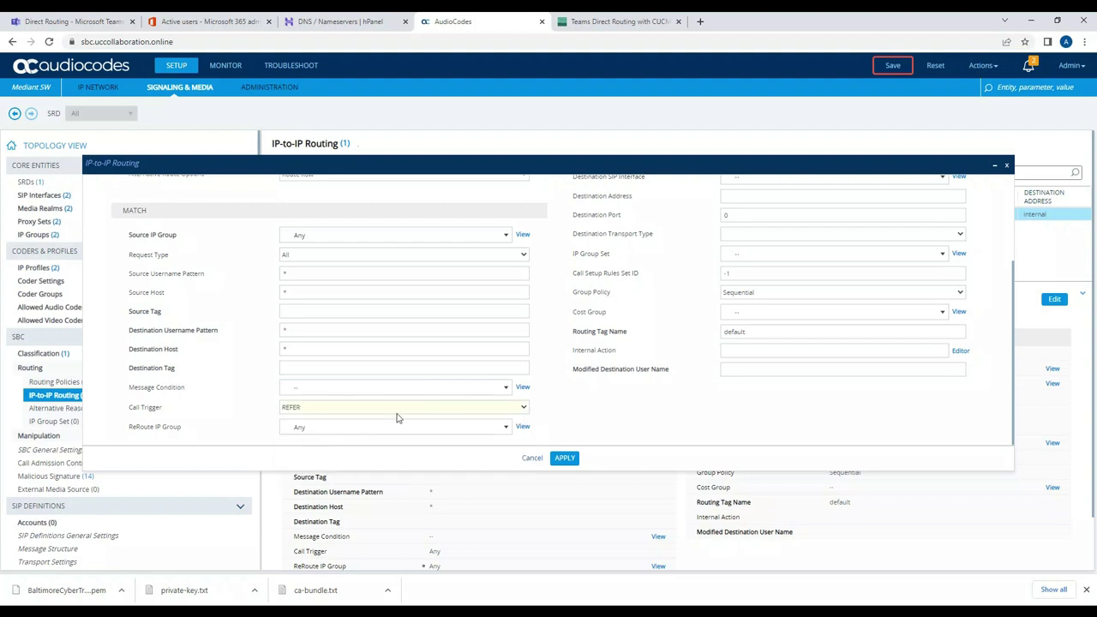
left_click(564, 459)
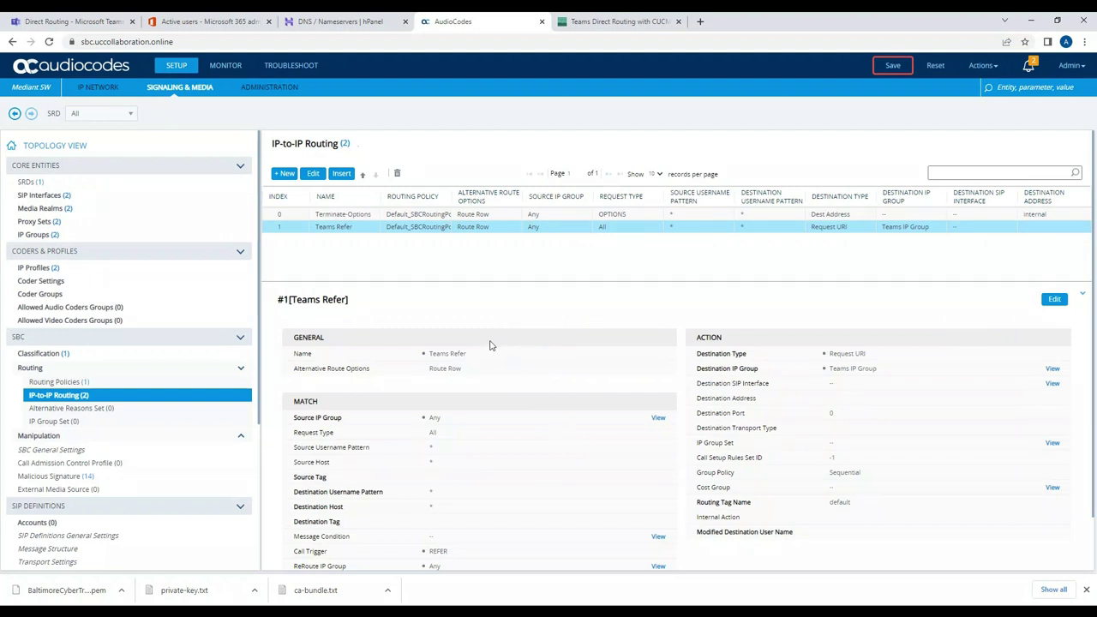
Step: Add routing rule 'Teams to CUCM' from source Teams IP Group to destination CUCM IP Group
left_click(283, 174)
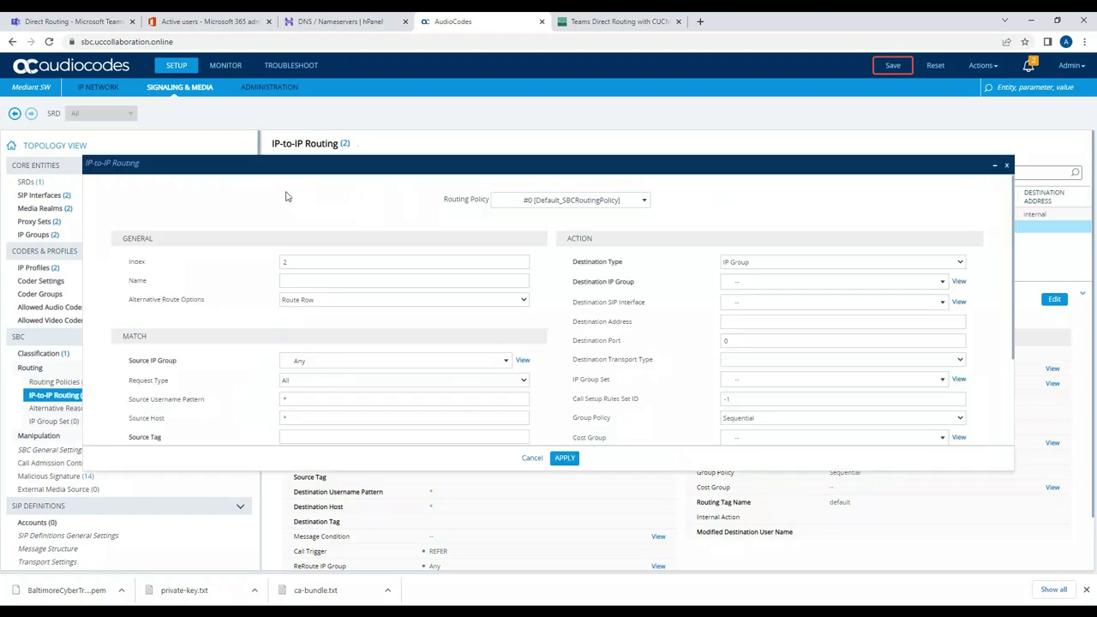
left_click(314, 281)
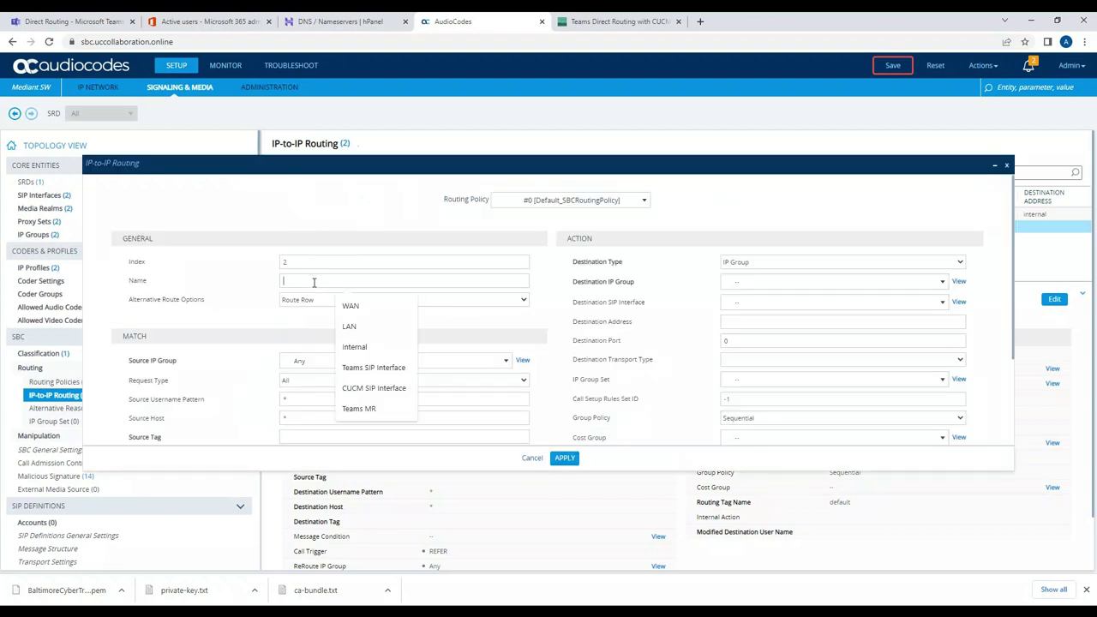
type("Teams")
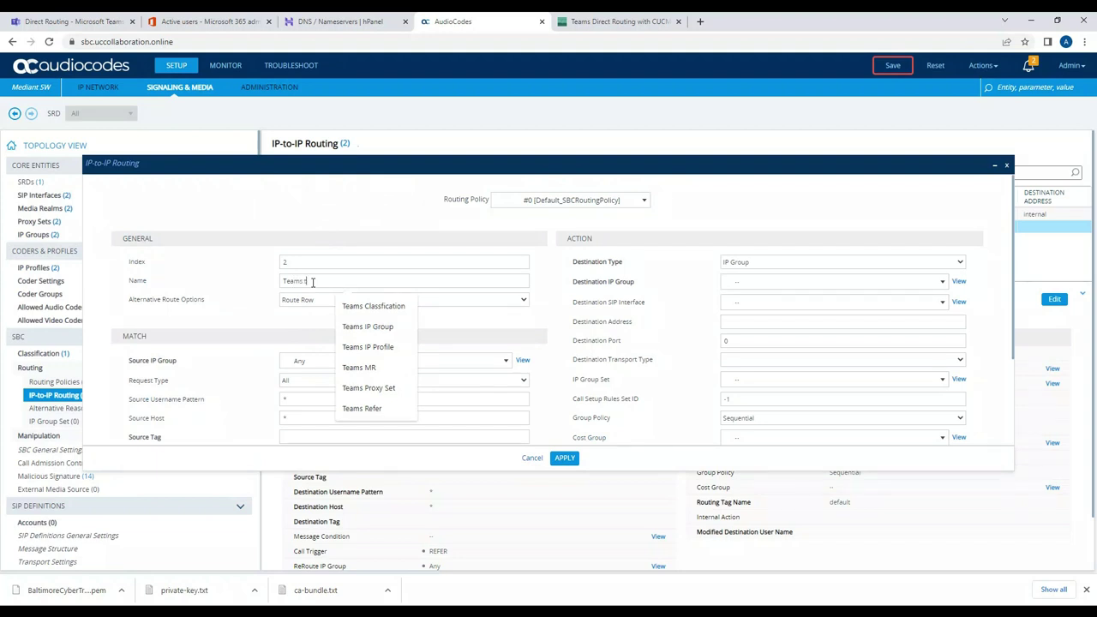
type(" to CUCM")
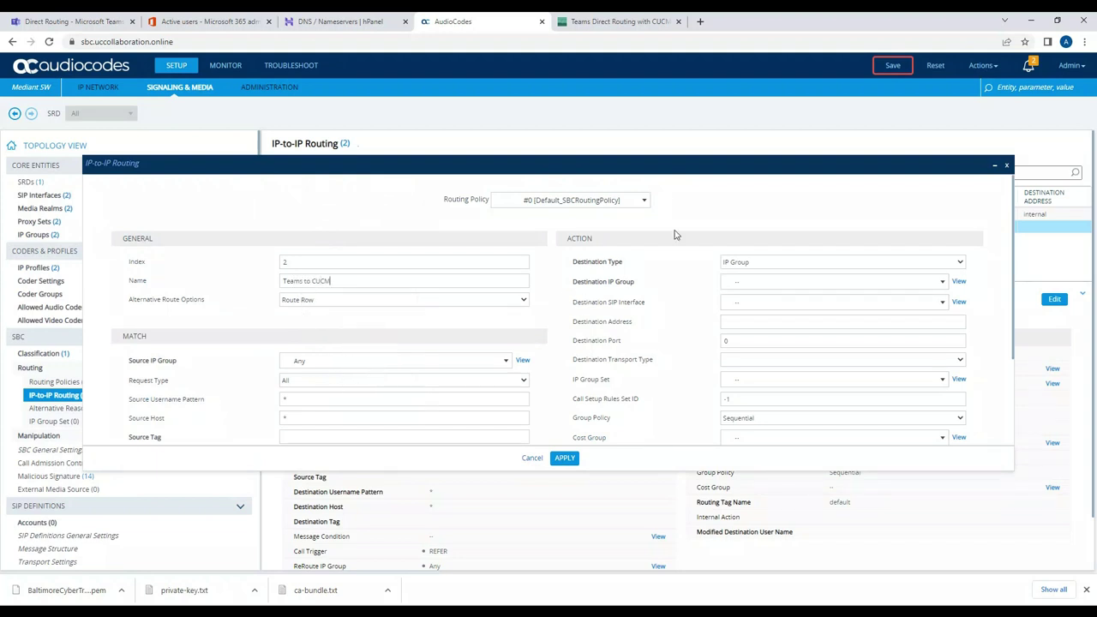
left_click(763, 264)
left_click(763, 264)
left_click(762, 281)
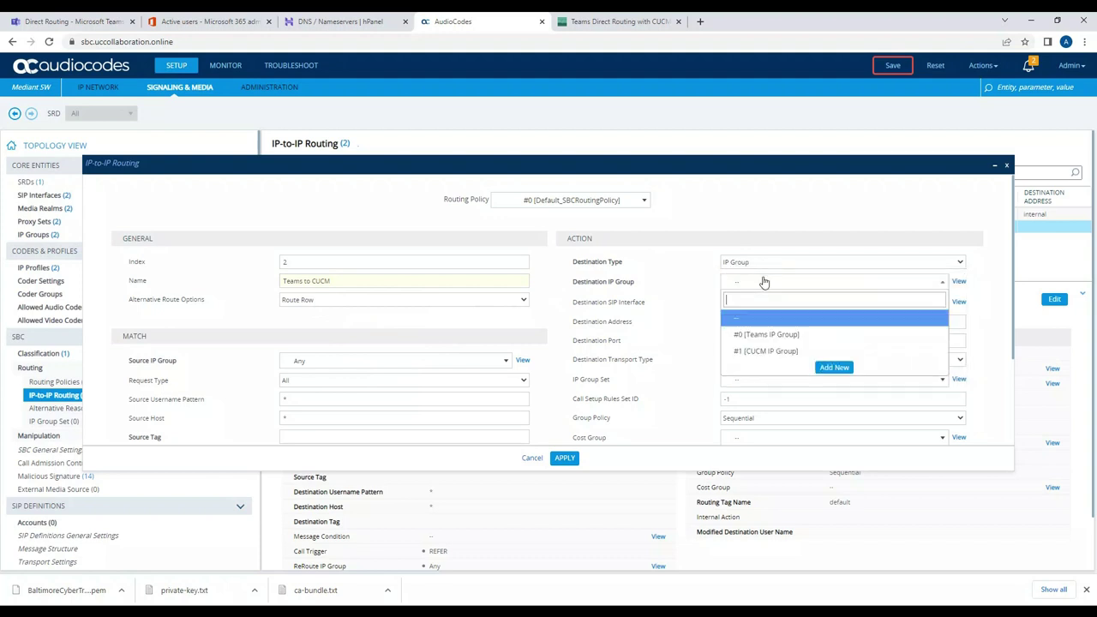
left_click(761, 351)
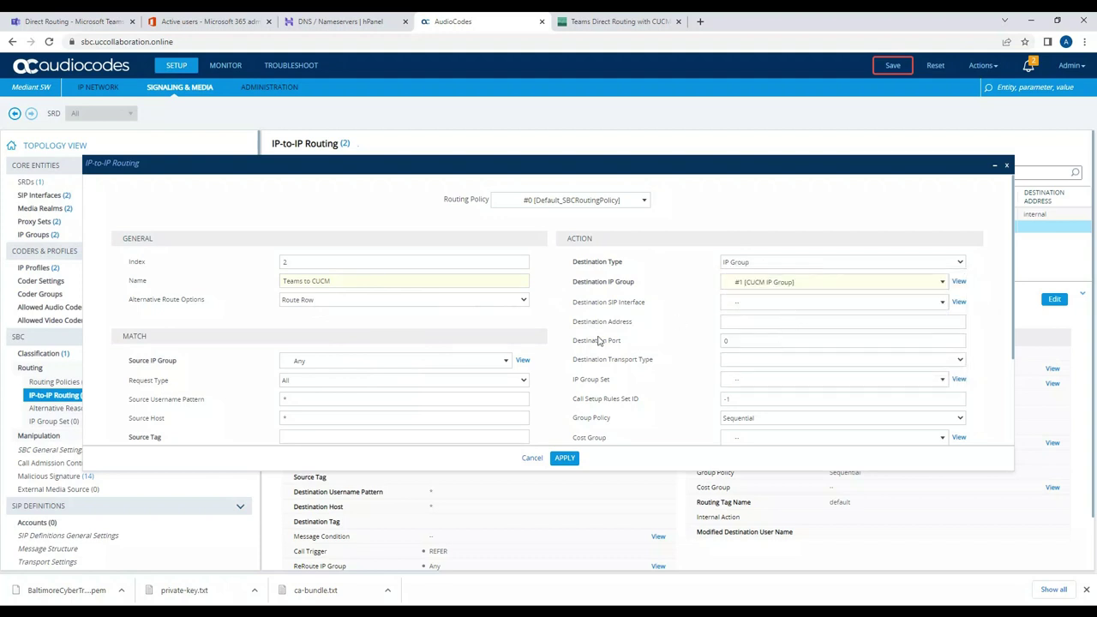
left_click(319, 361)
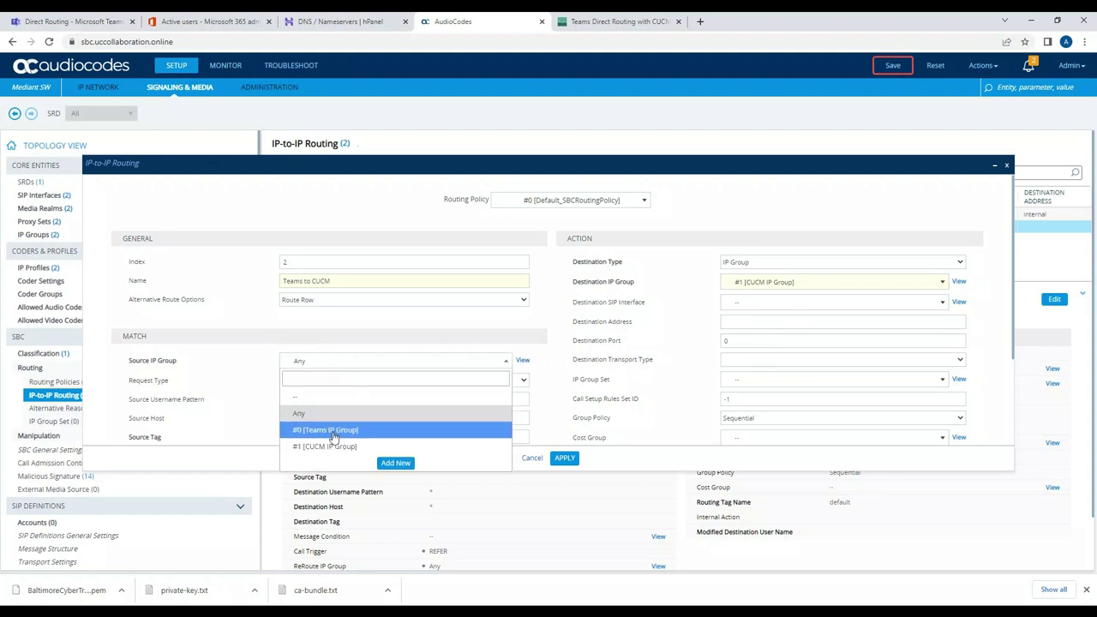
left_click(333, 431)
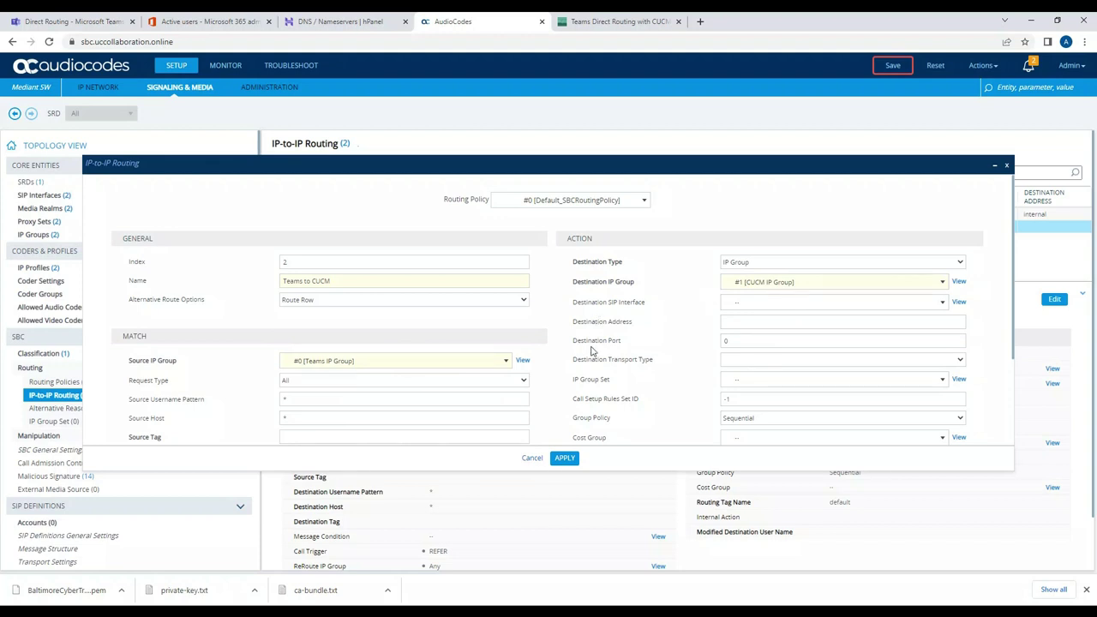
left_click(569, 459)
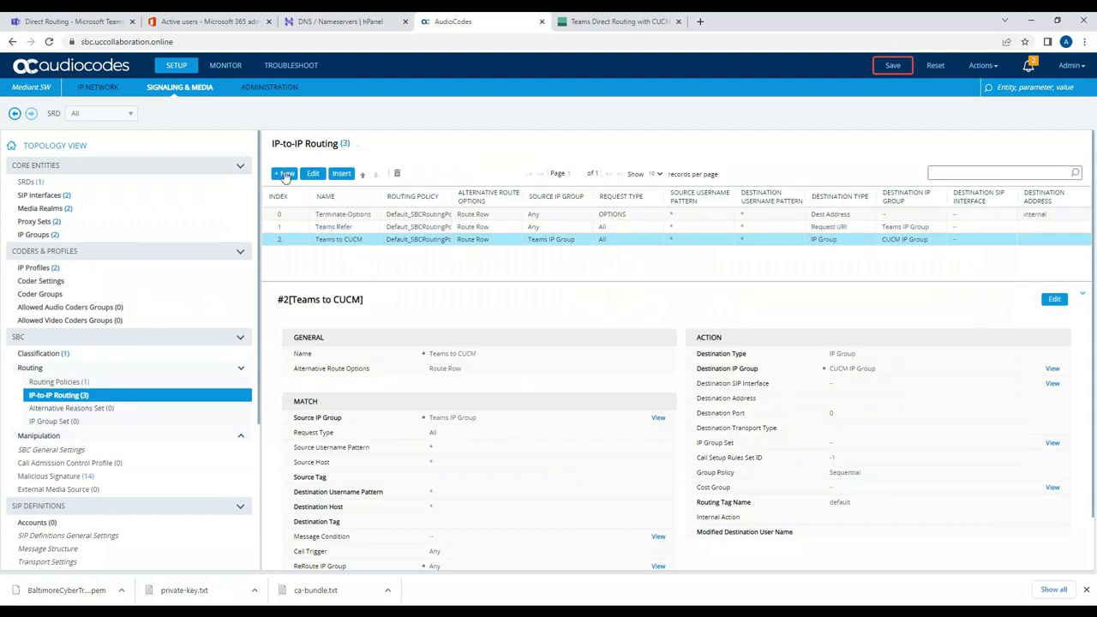
Step: Add routing rule 'CUCM to Teams' from source CUCM IP Group to destination Teams IP Group
left_click(285, 174)
left_click(295, 276)
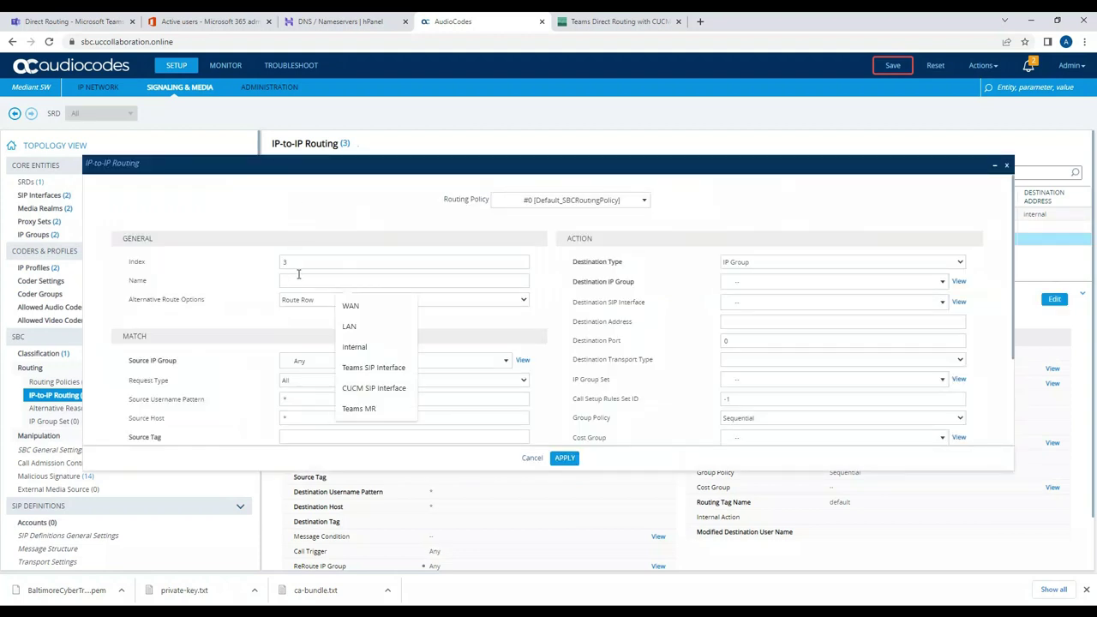
type("CUCM")
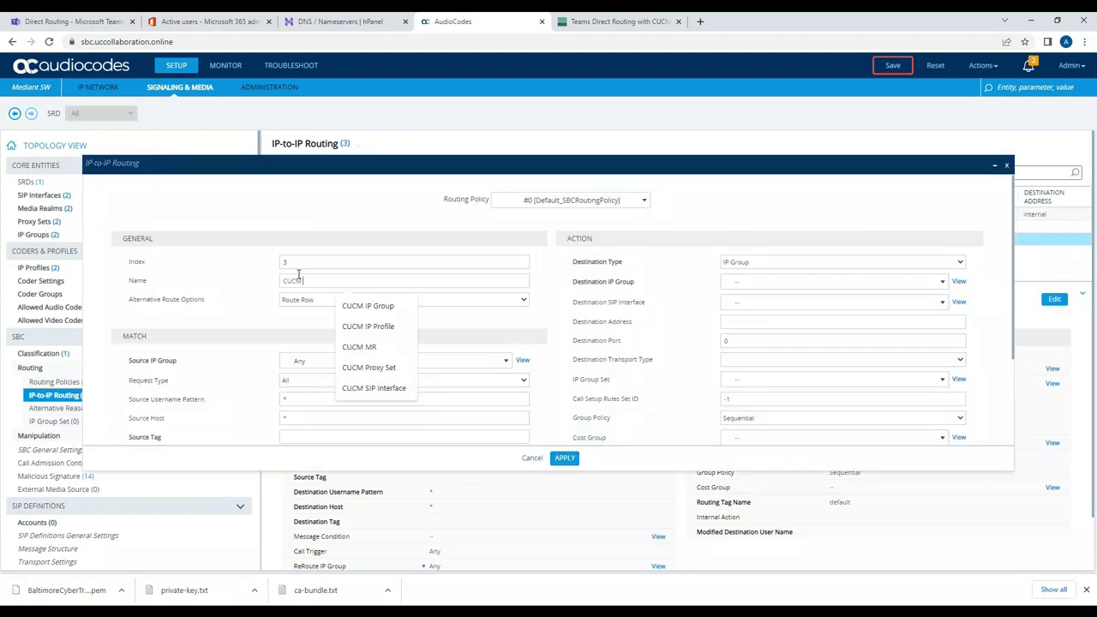
type(" to Teams")
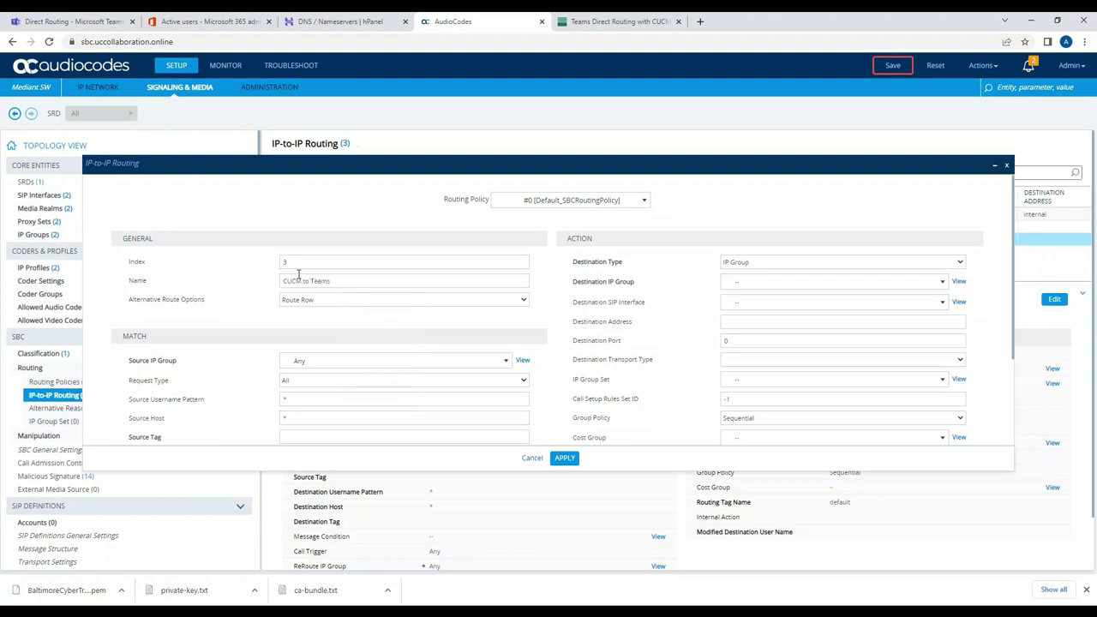
left_click(315, 365)
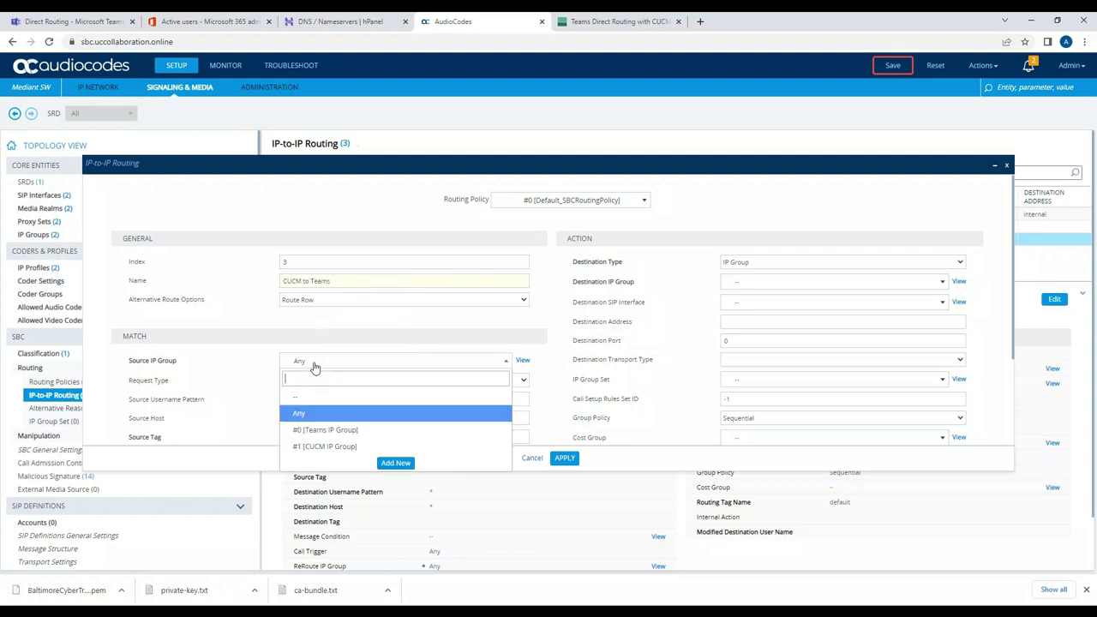
left_click(331, 447)
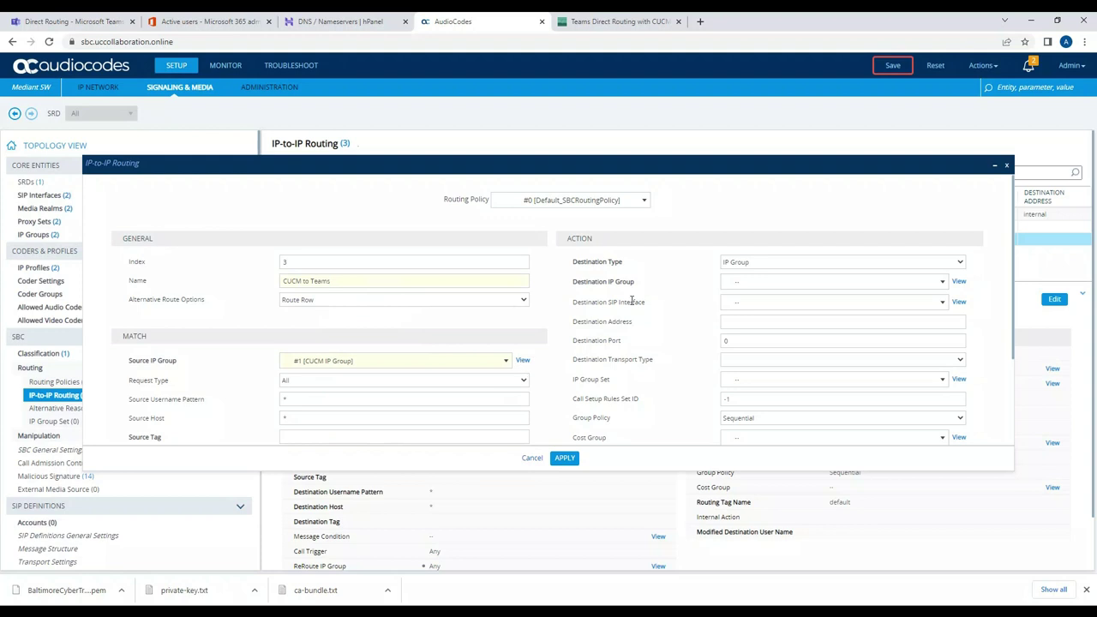
left_click(769, 277)
left_click(768, 335)
scroll(660, 328, "down", 2)
scroll(661, 321, "down", 1)
left_click(564, 459)
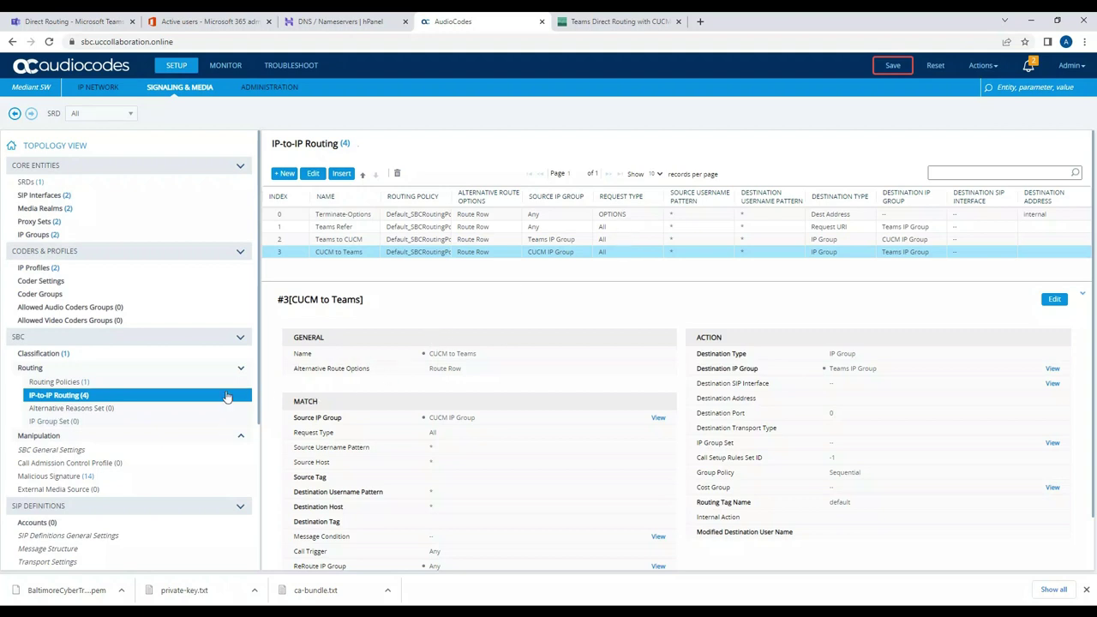
scroll(135, 395, "down", 1)
Step: Set the SBC Performance Profile to 'Optimized for transcoding' and apply
left_click(77, 393)
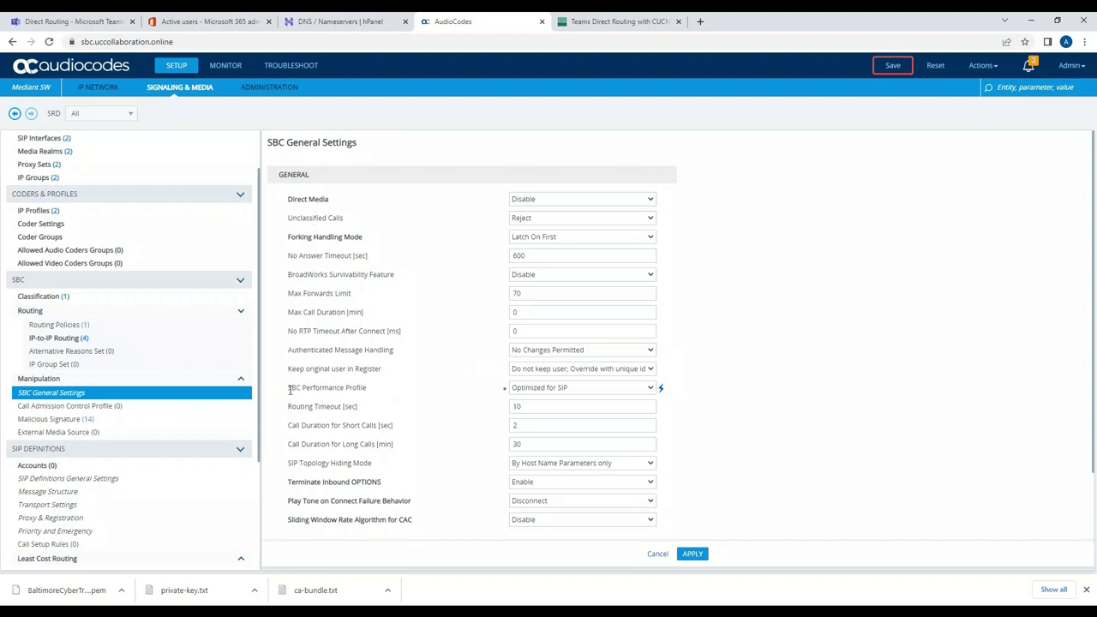
left_click(556, 387)
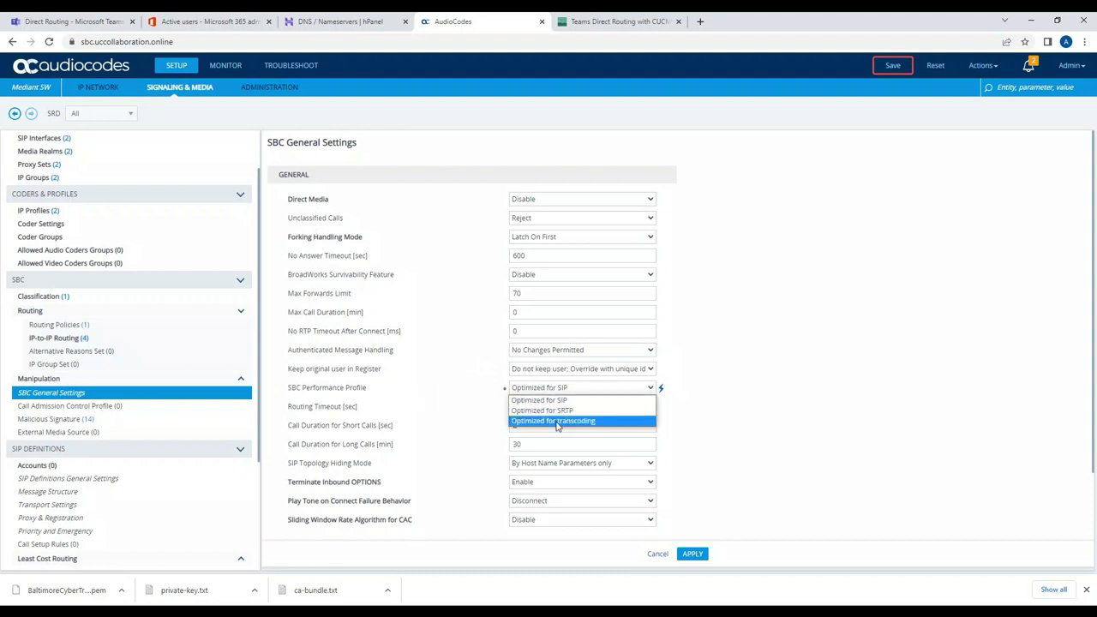
left_click(557, 419)
left_click(692, 553)
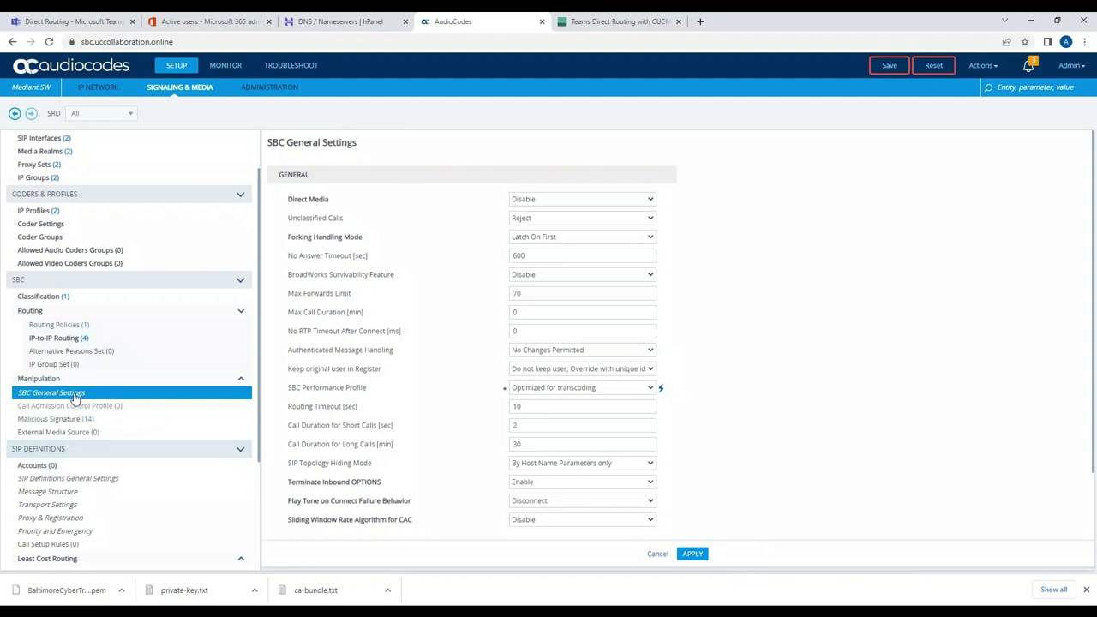
Step: Expand the Manipulation section in the navigation tree
scroll(72, 401, "up", 1)
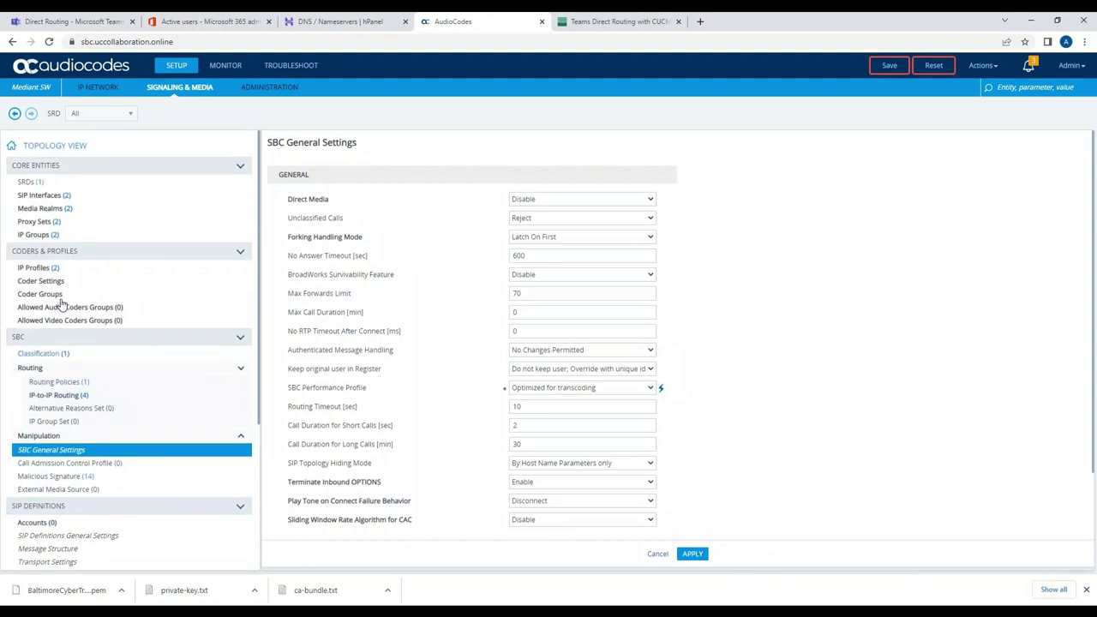
left_click(41, 436)
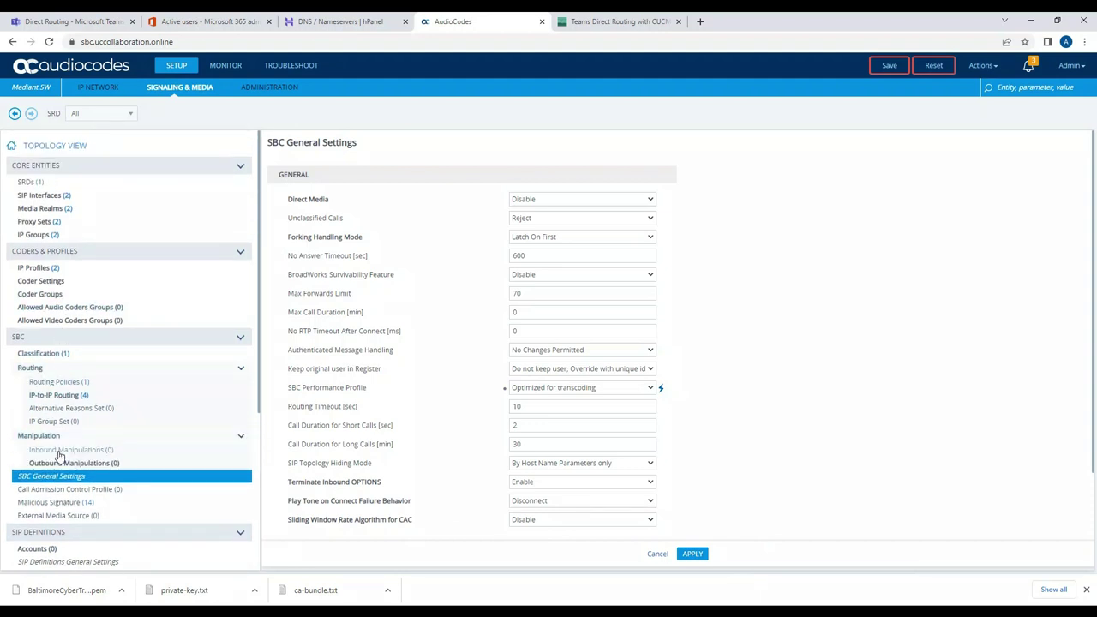
scroll(61, 458, "down", 2)
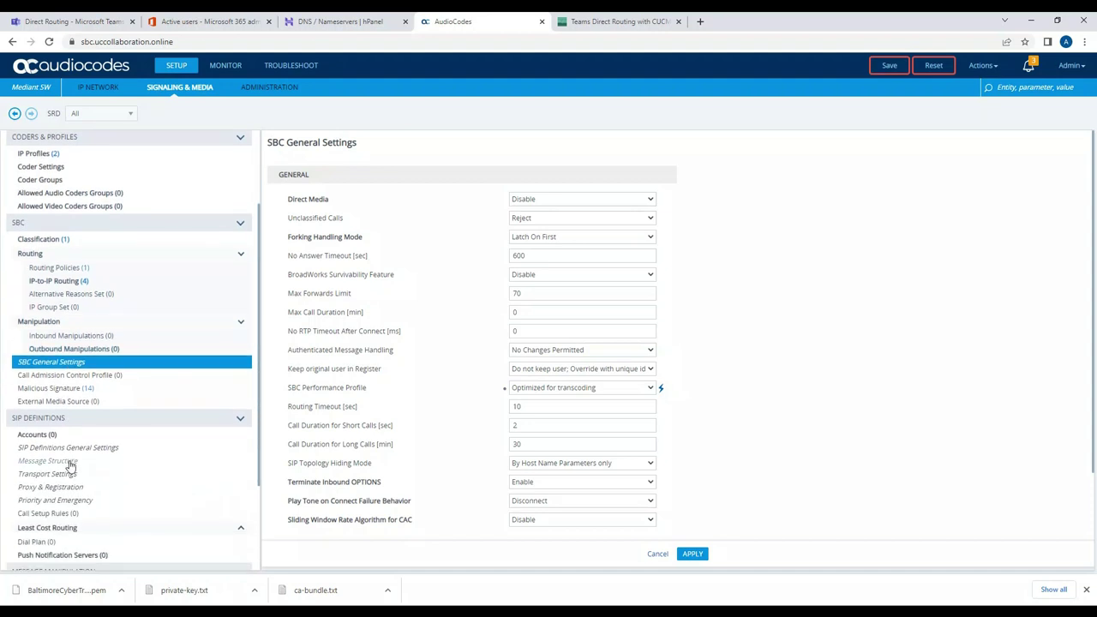
scroll(105, 462, "down", 2)
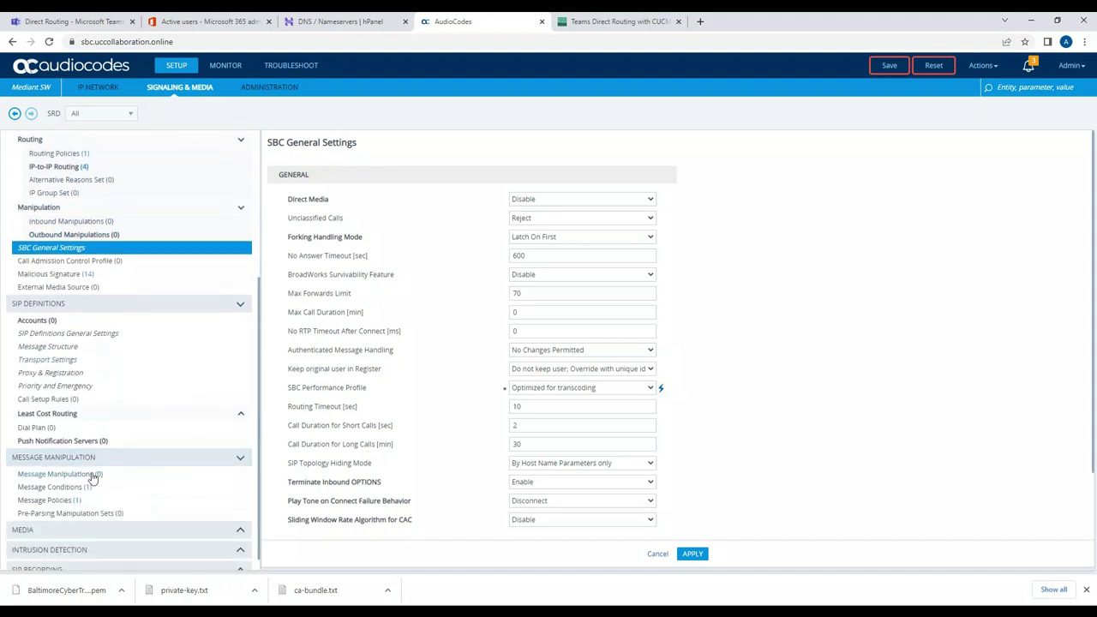
Step: Open Message Manipulations and start a new rule entry
left_click(95, 475)
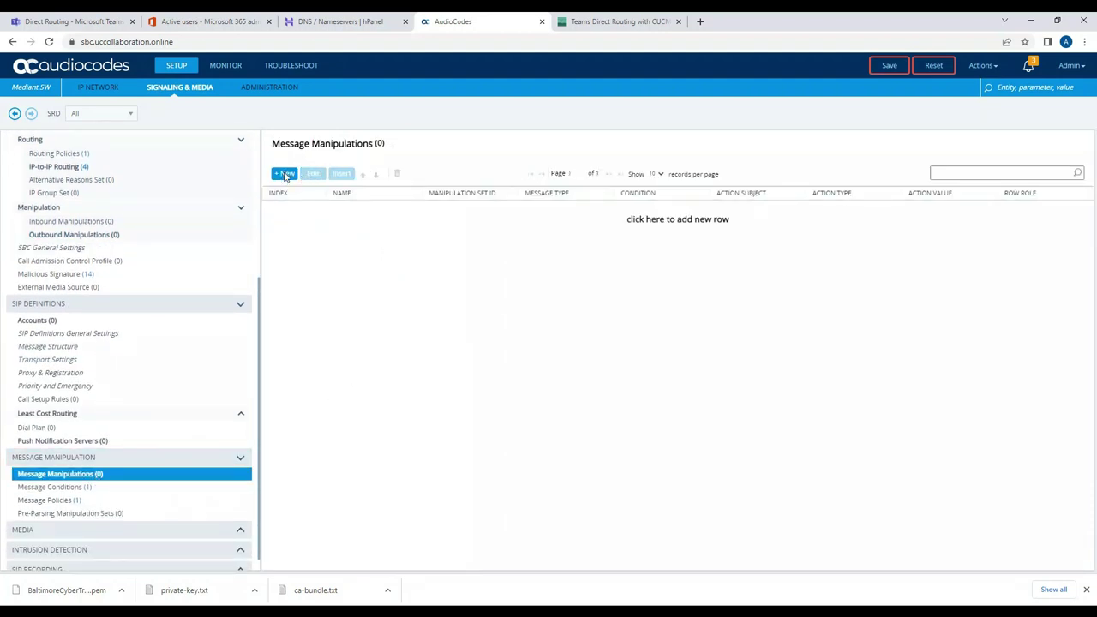
left_click(283, 173)
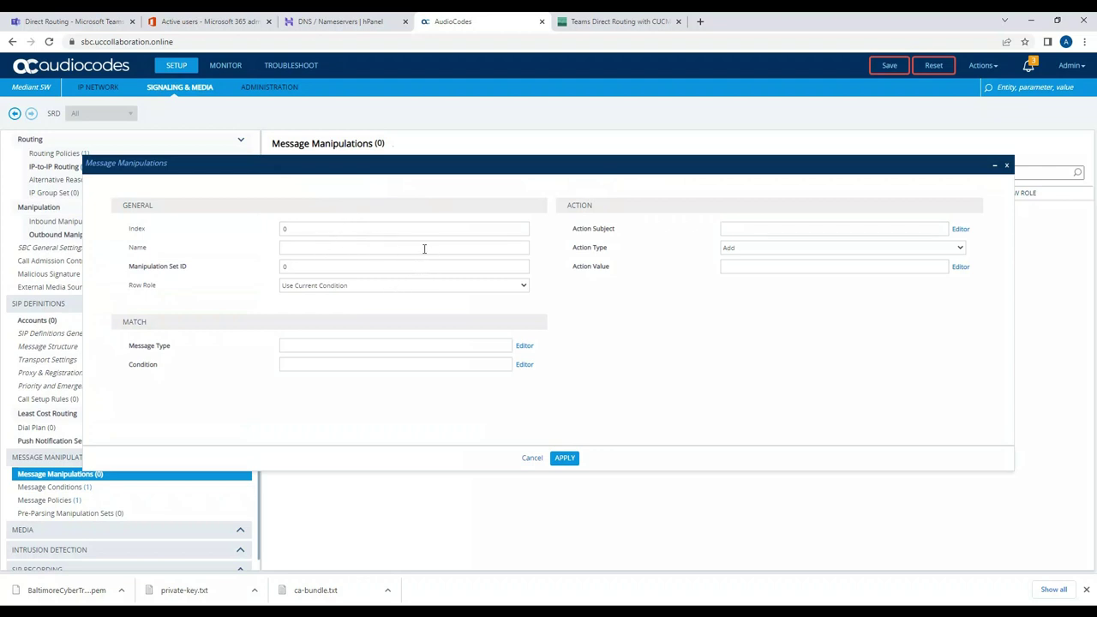
mouse_move(590, 16)
Step: Copy 'Remove PAI' from the guide and paste it as the new rule's name
left_click(594, 21)
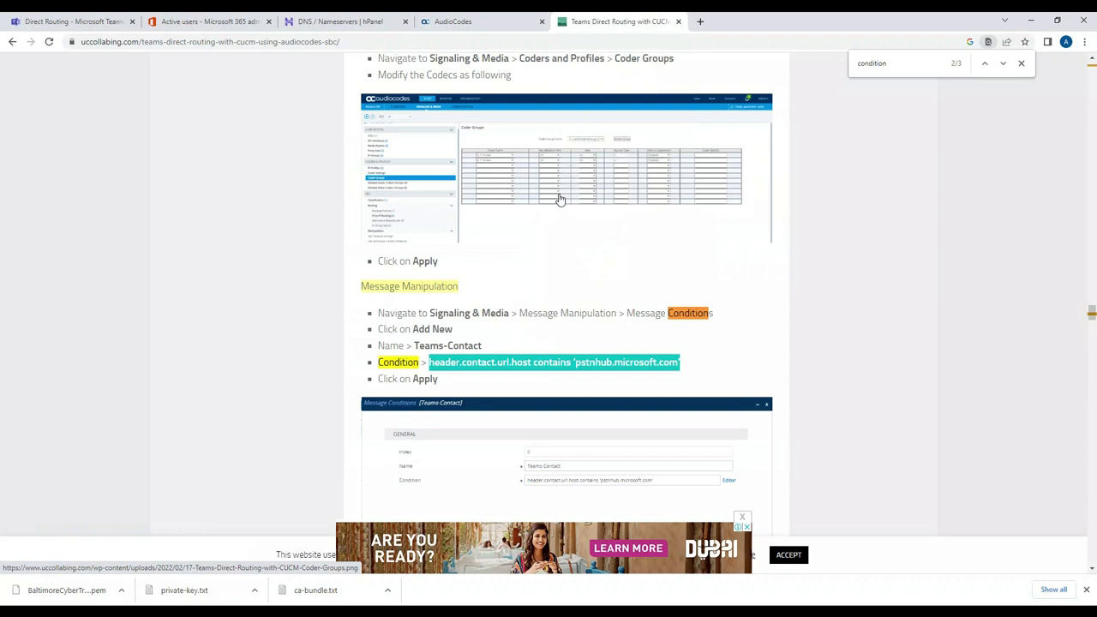
key("ctrl+f")
type("messag")
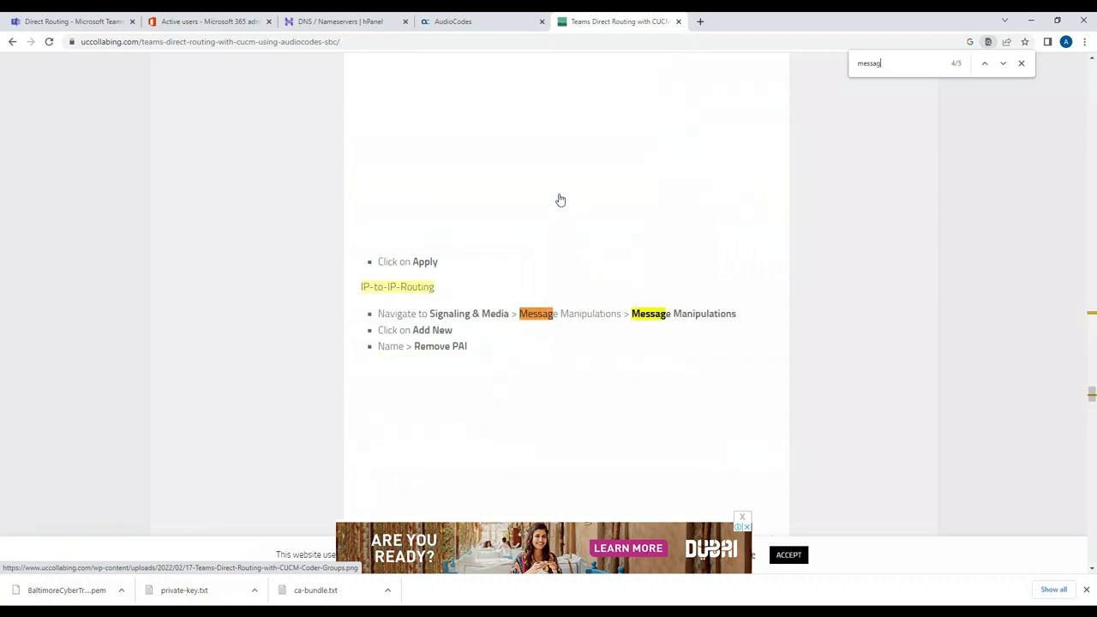
type("e manip")
key("Escape")
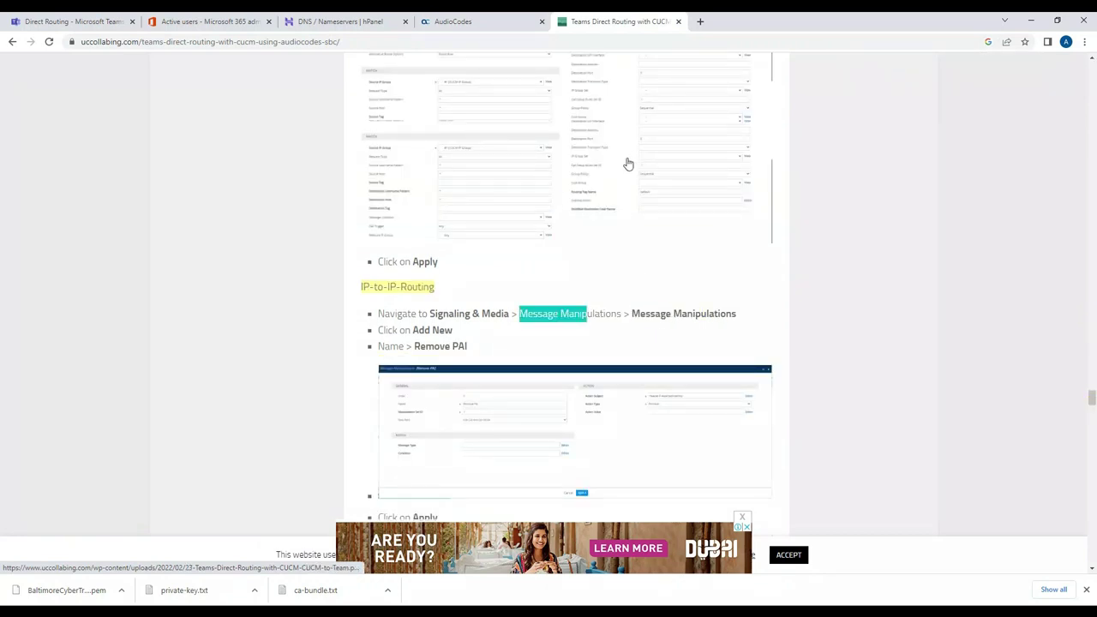
scroll(626, 163, "down", 2)
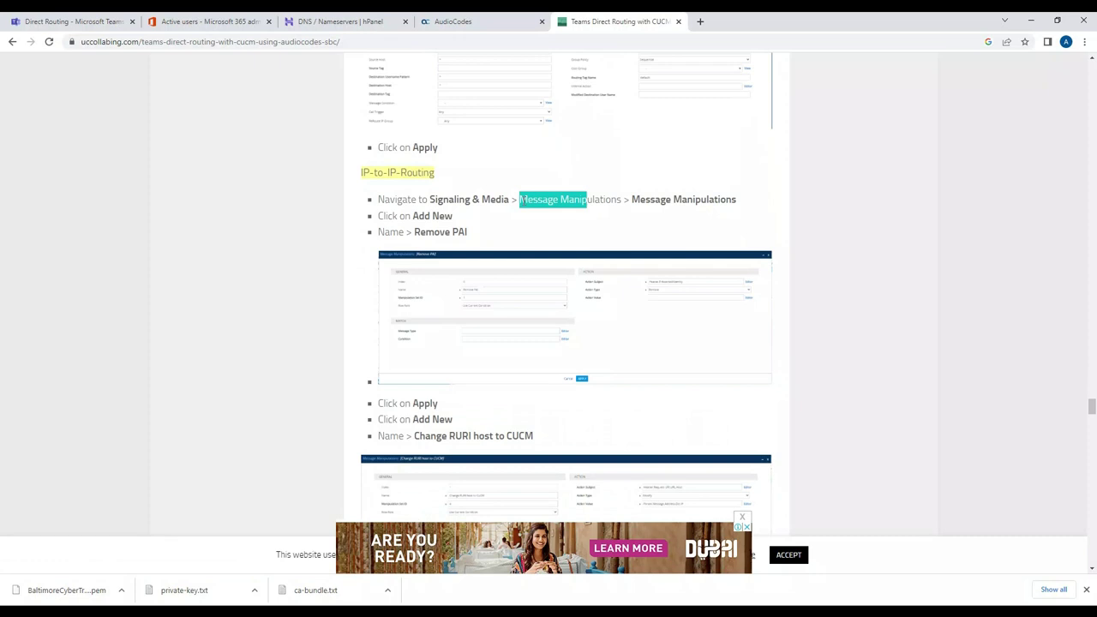
left_click_drag(416, 231, 452, 245)
key("ctrl+c")
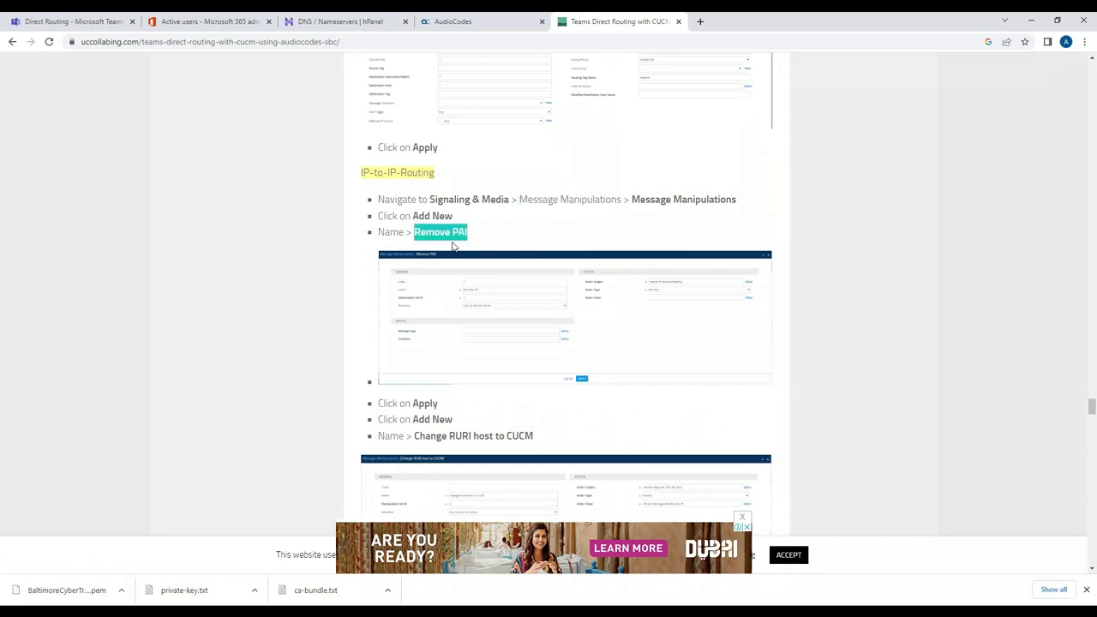
key("ctrl+shift+Tab")
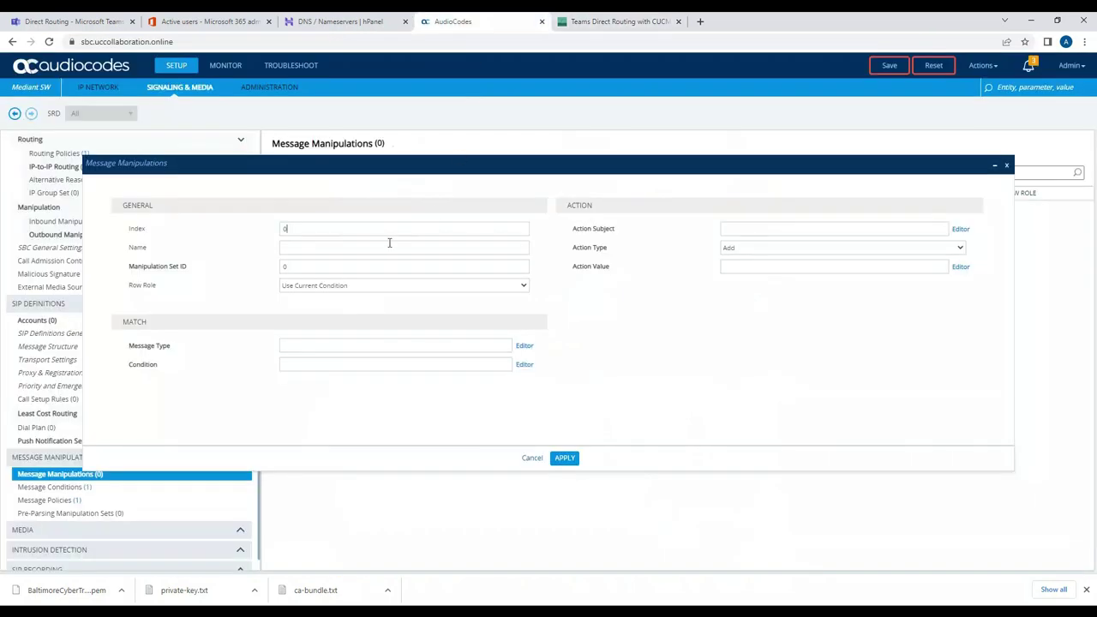
left_click(385, 245)
key("ctrl+v")
Step: Open the guide's Remove PAI screenshot full size to compare with the live form
key("ctrl+Tab")
scroll(543, 219, "down", 1)
scroll(543, 219, "down", 1)
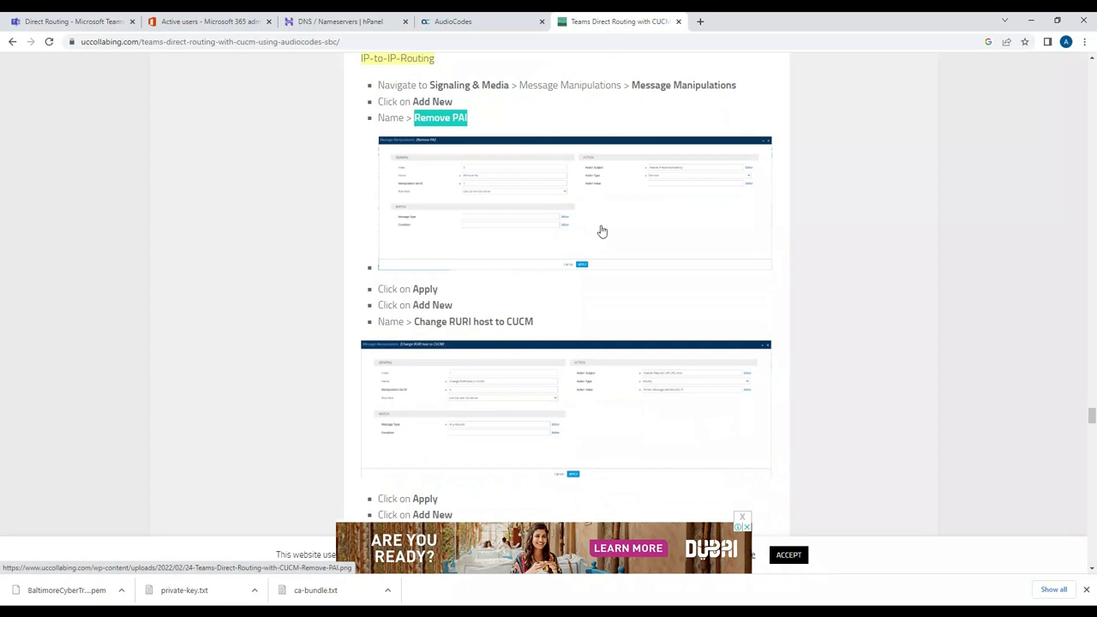
scroll(600, 231, "down", 2)
scroll(599, 229, "up", 1)
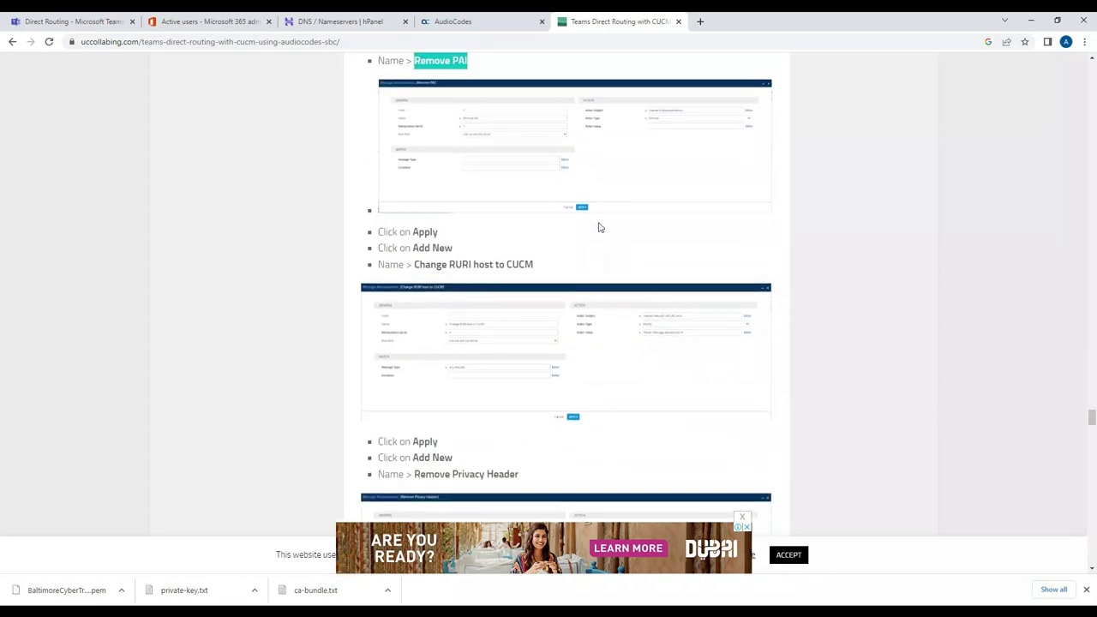
scroll(596, 225, "up", 2)
left_click(586, 232)
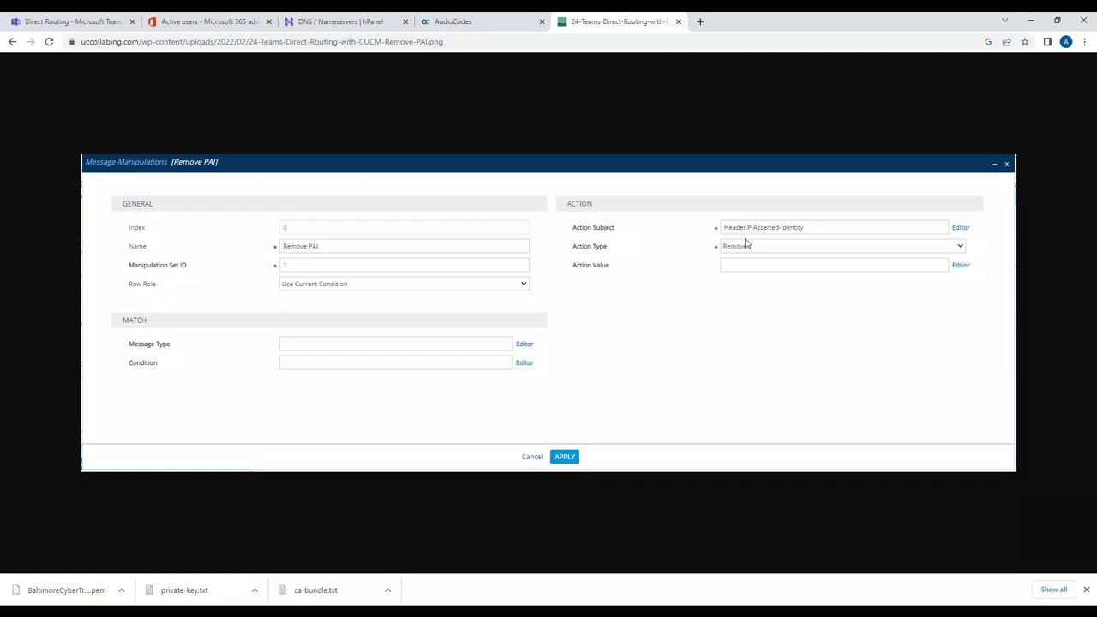
left_click(479, 21)
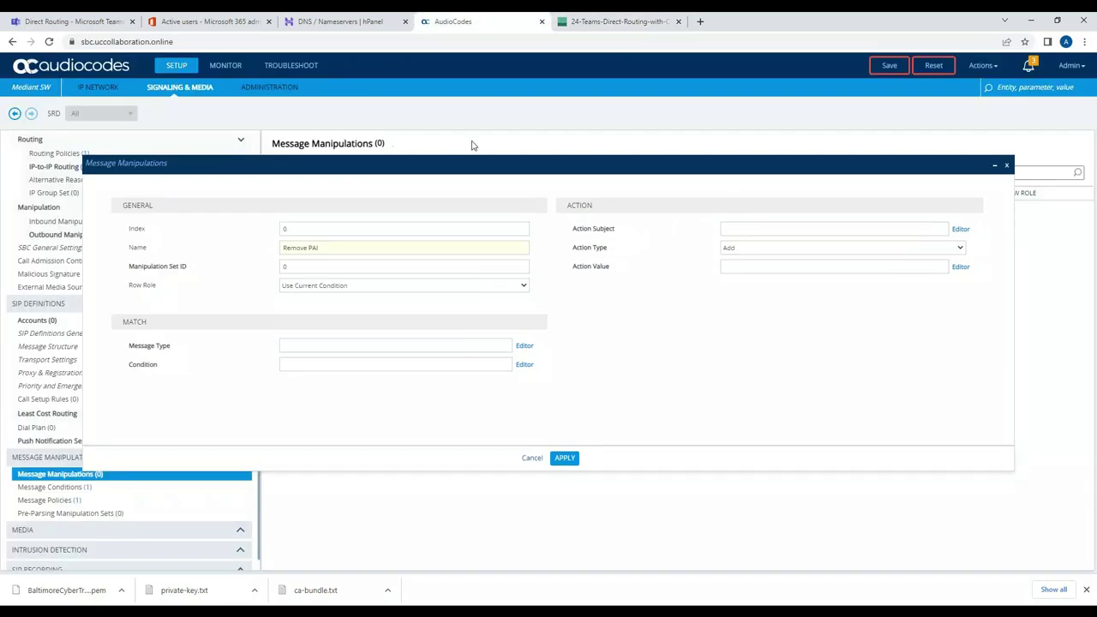
left_click(604, 20)
Step: Return to the guide, find the Remove PAI step, and open its screenshot full size
left_click(12, 41)
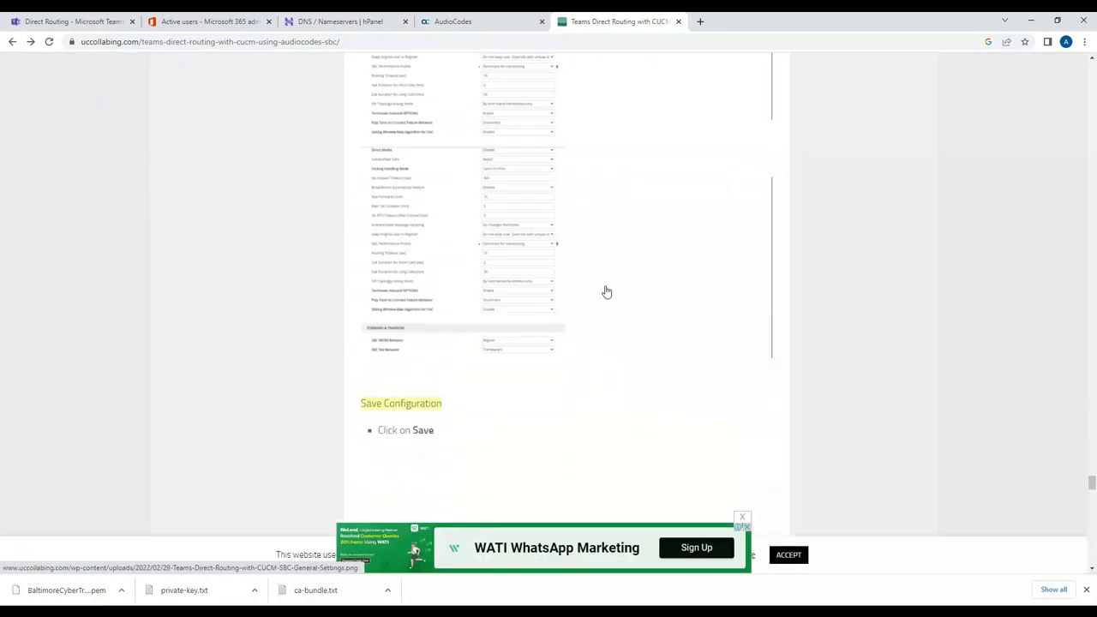
scroll(608, 299, "down", 5)
scroll(608, 299, "up", 20)
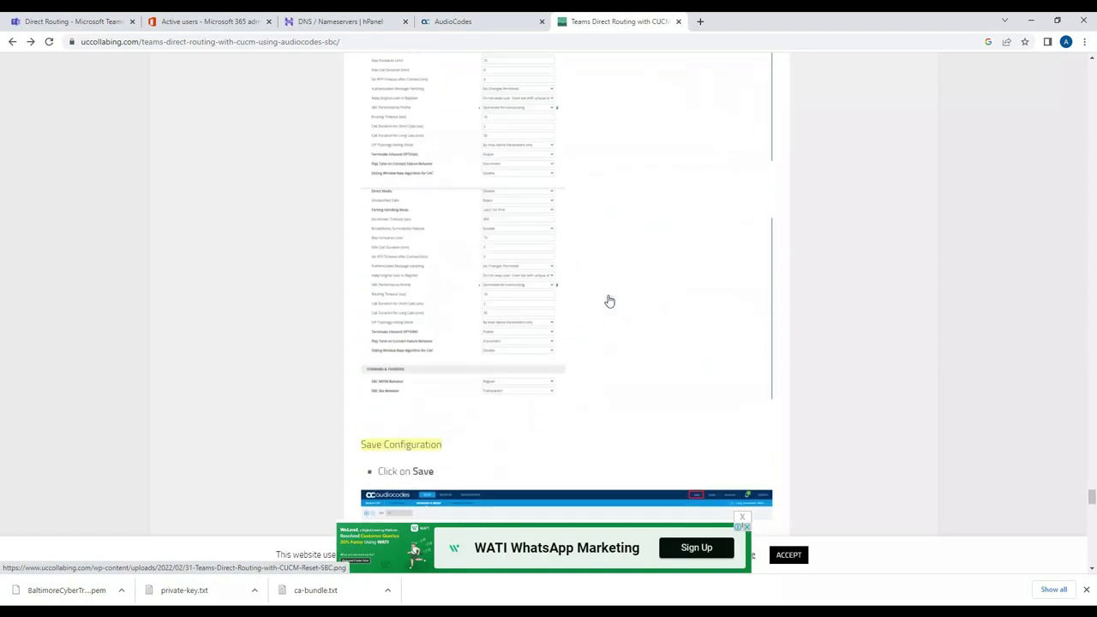
scroll(608, 298, "up", 4)
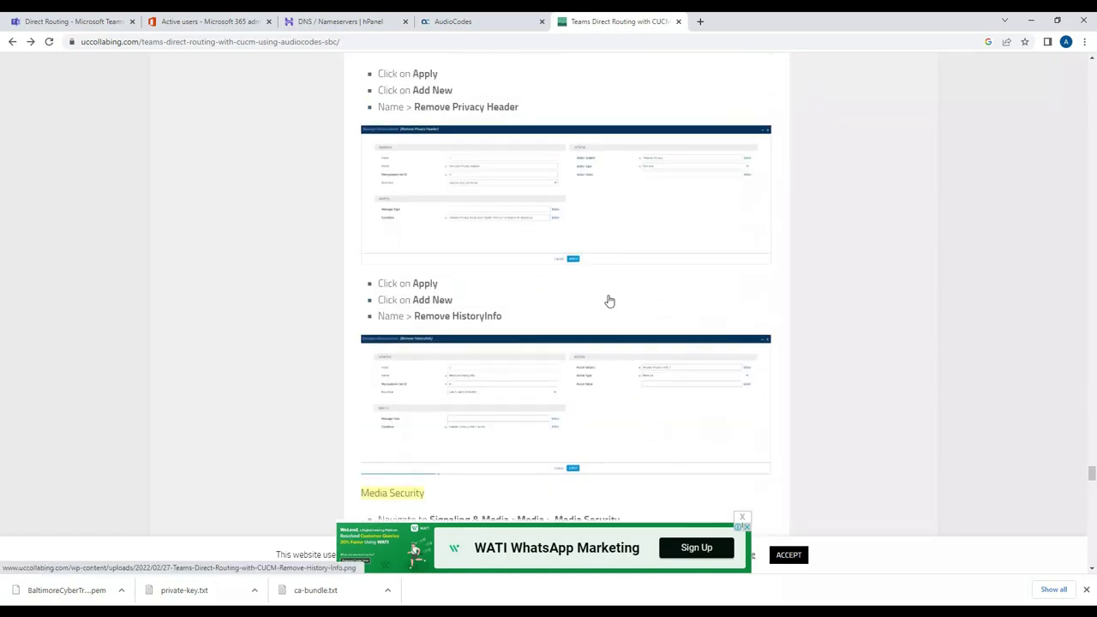
scroll(608, 299, "down", 1)
scroll(609, 299, "up", 3)
scroll(583, 308, "up", 2)
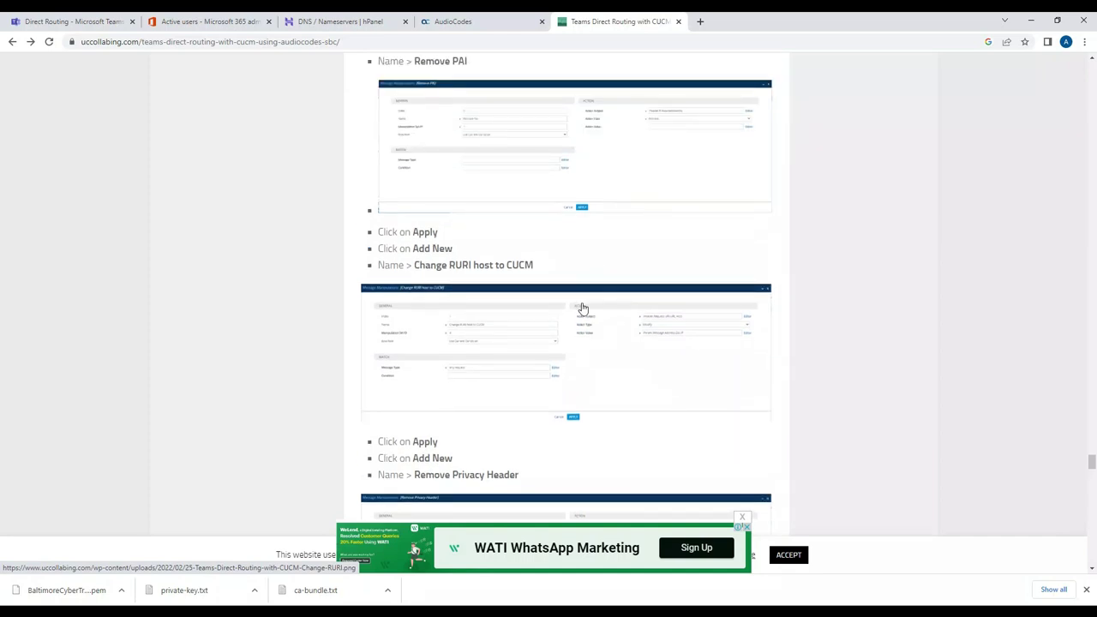
scroll(583, 310, "down", 1)
scroll(595, 294, "up", 2)
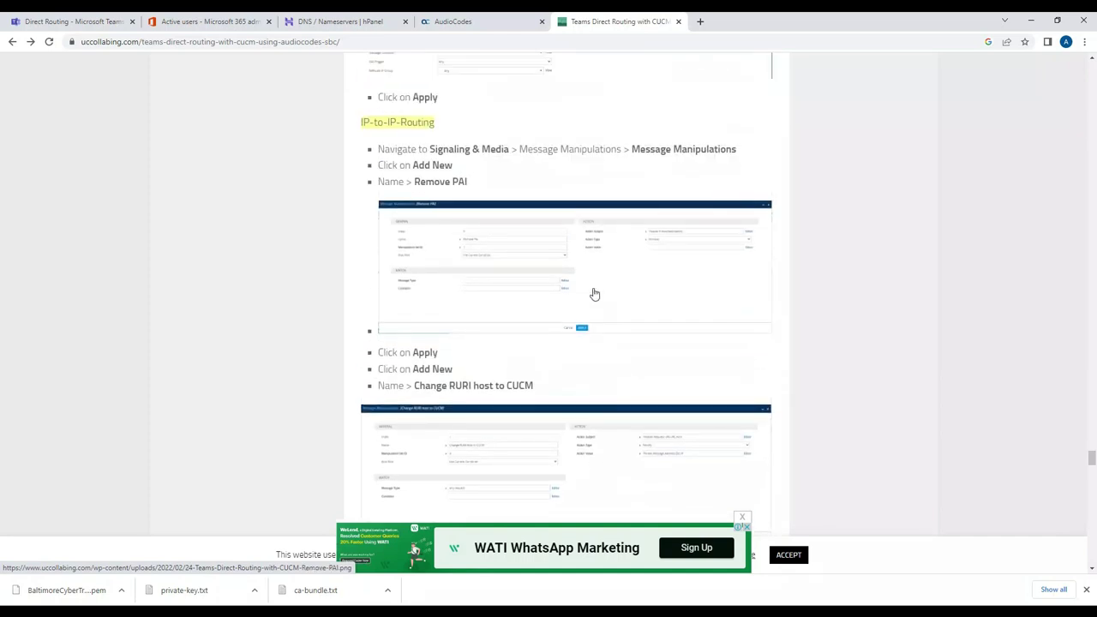
left_click(592, 291)
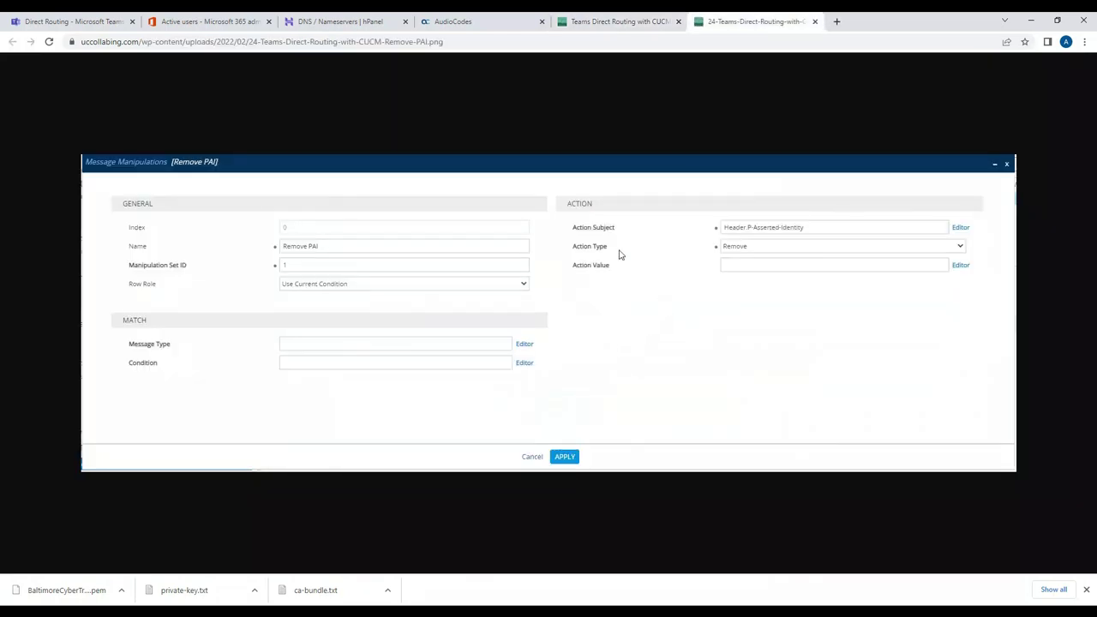
Step: Spell out and copy 'Header.P-Asserted-Identity' in the Run box as scratch text
key("super+r")
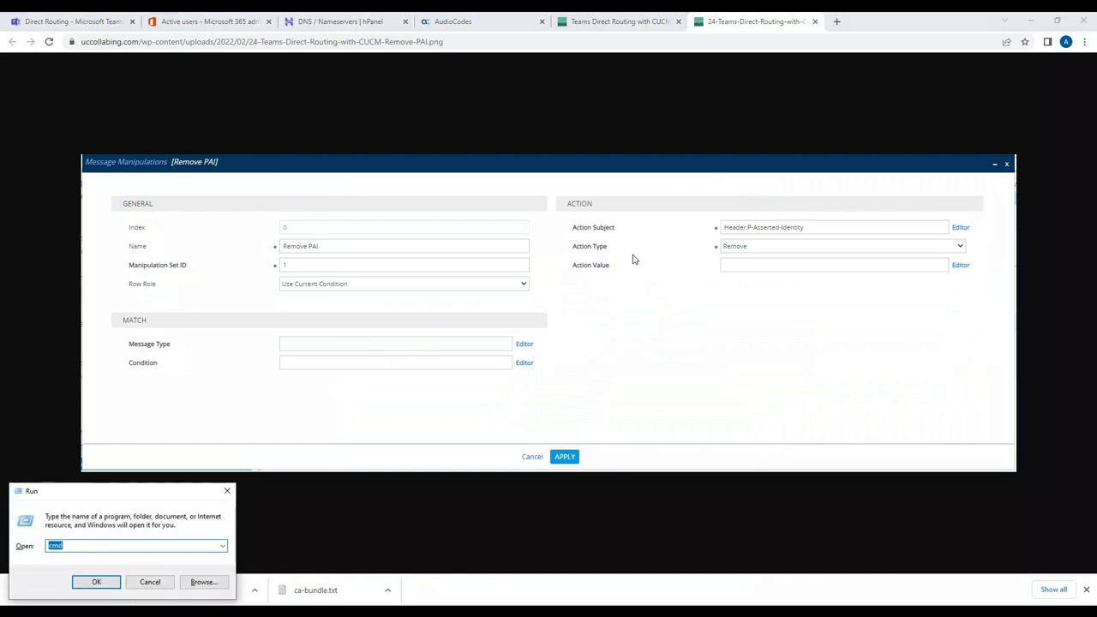
type("had")
key("Return")
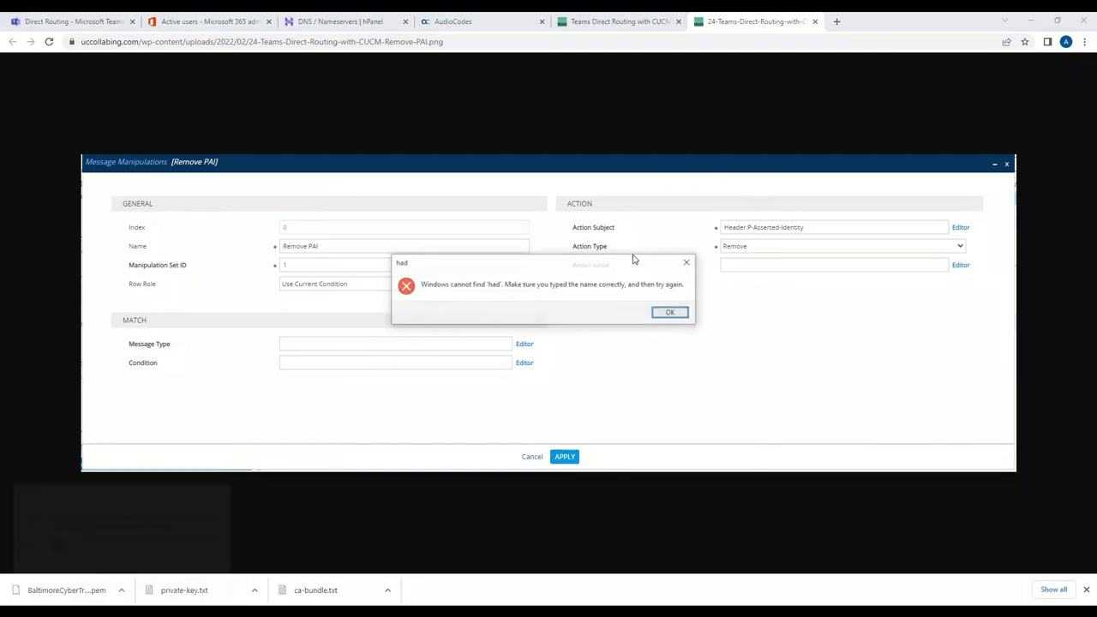
key("Return")
type("Header.P-Asse")
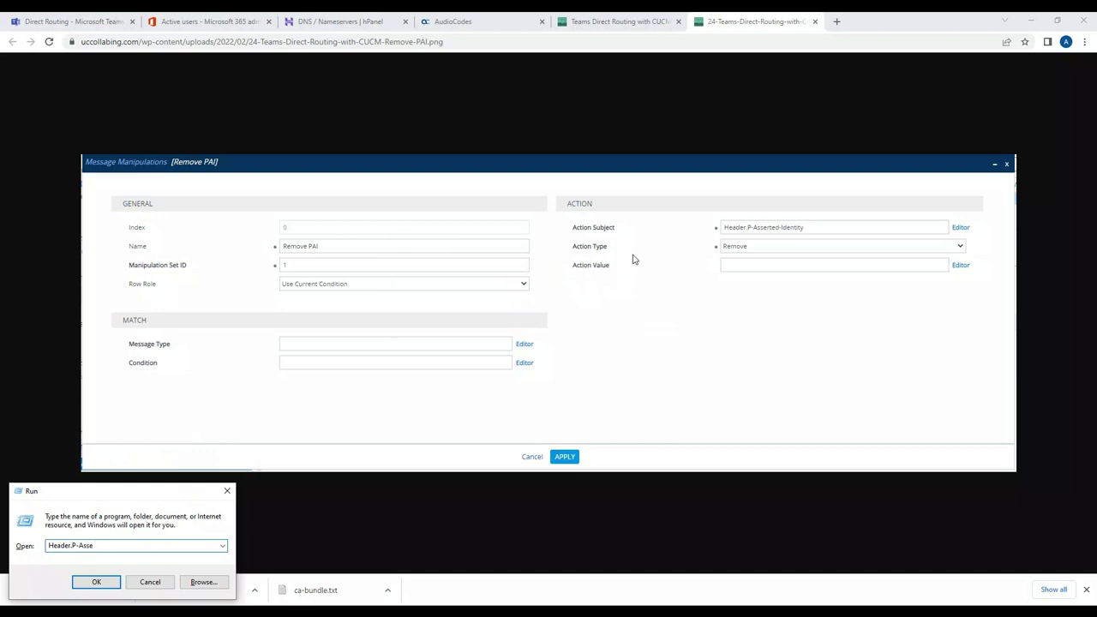
type("rted-dentity")
key("ctrl+a")
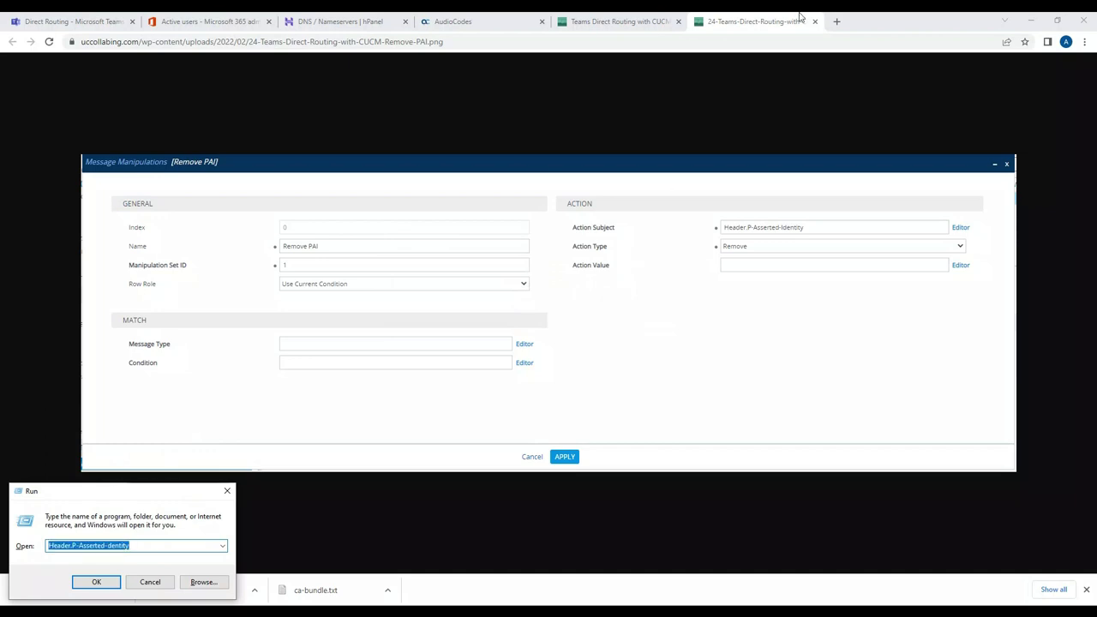
key("Home")
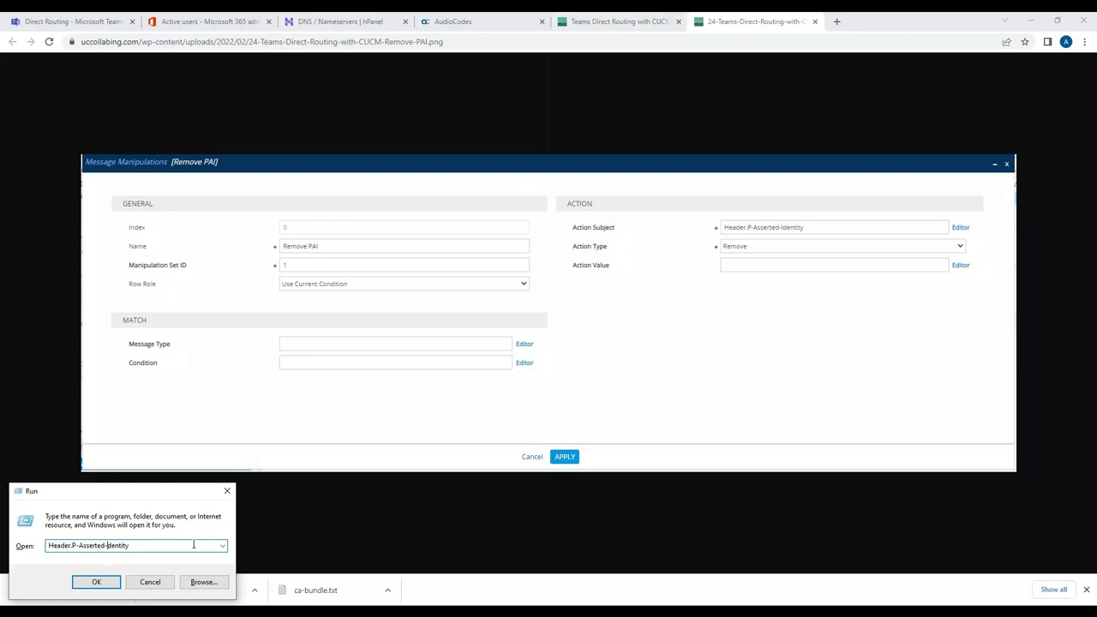
key("ctrl+a")
key("ctrl+c")
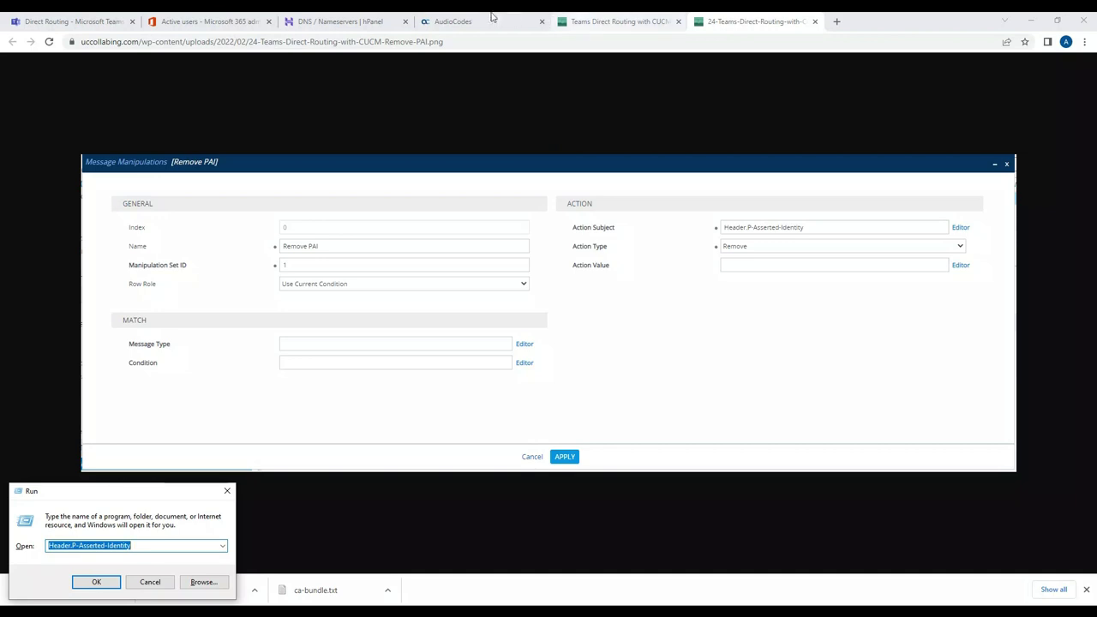
Step: Set action subject Header.P-Asserted-Identity, action type Remove, manipulation set ID 1, and apply
left_click(485, 19)
key("ctrl+v")
left_click(617, 21)
left_click(752, 20)
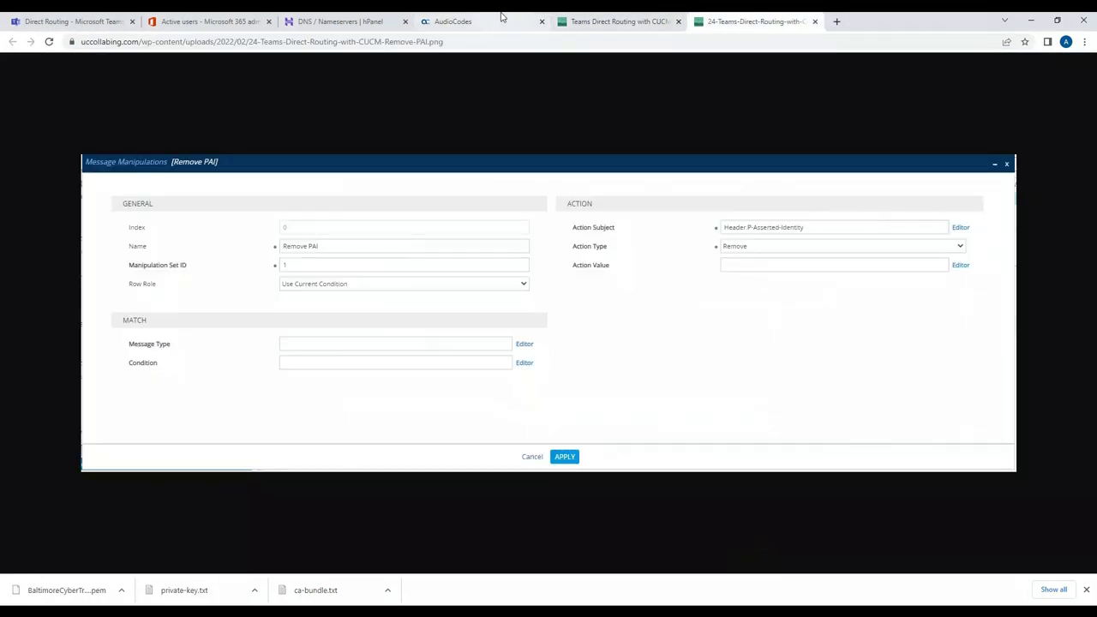
left_click(493, 19)
left_click(754, 247)
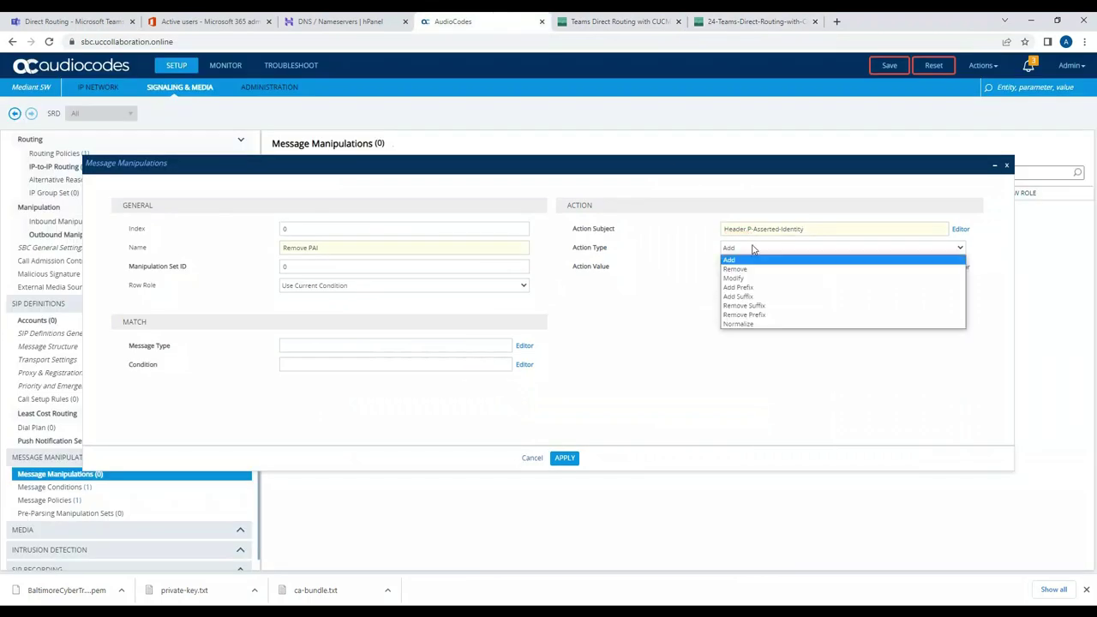
left_click(748, 270)
left_click(737, 21)
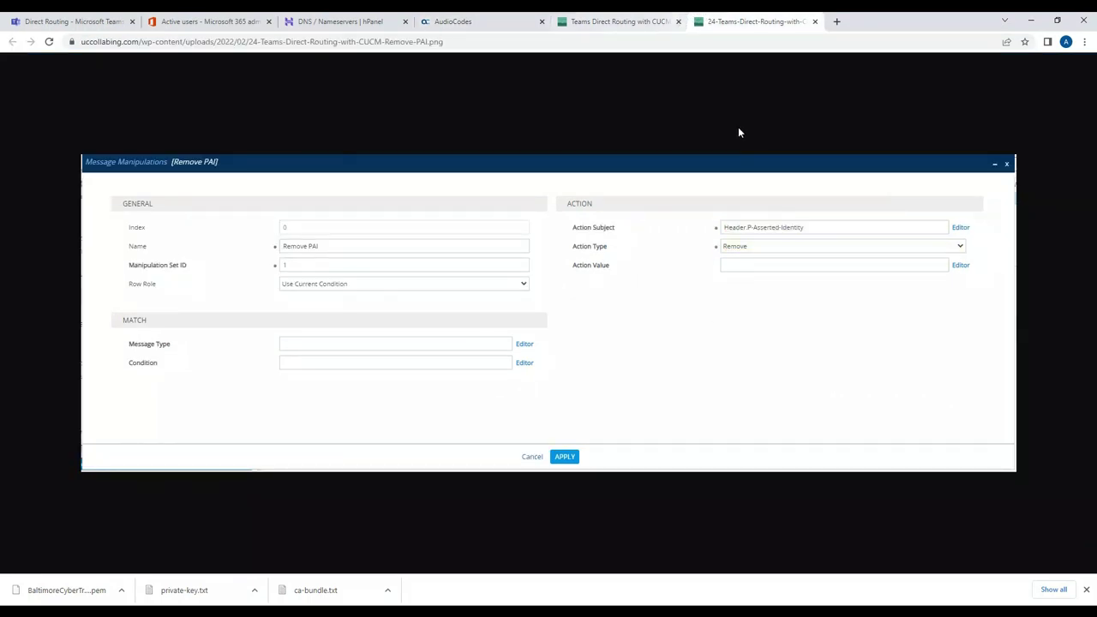
left_click(490, 17)
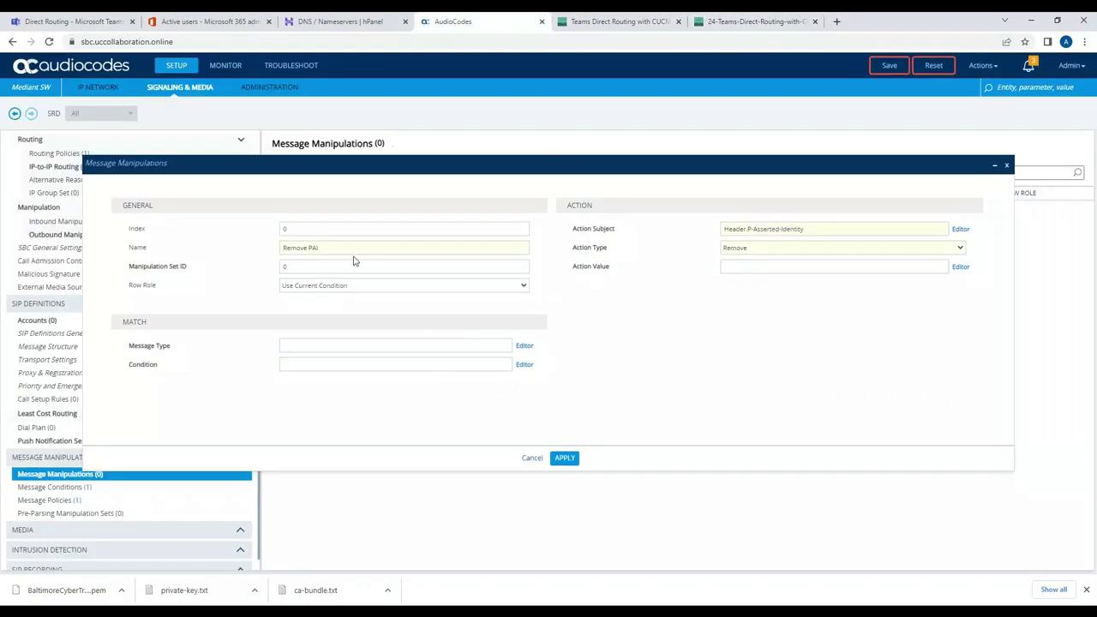
left_click(716, 19)
left_click(505, 21)
type("1")
left_click(565, 458)
Step: Start another message manipulation rule and close the Remove PAI reference screenshot
left_click(285, 174)
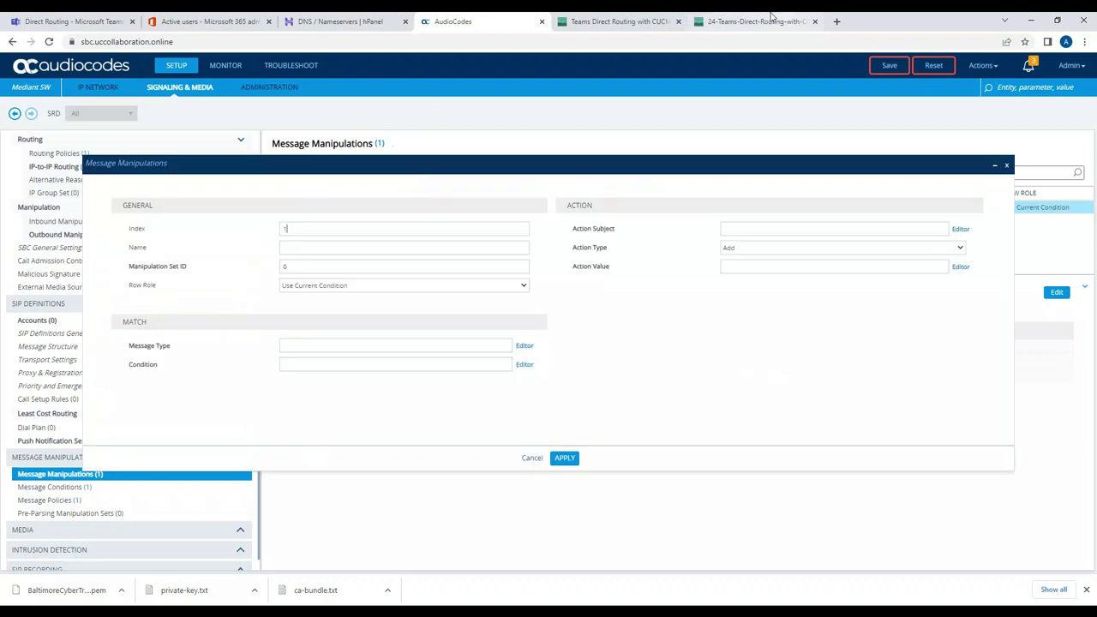
left_click(771, 17)
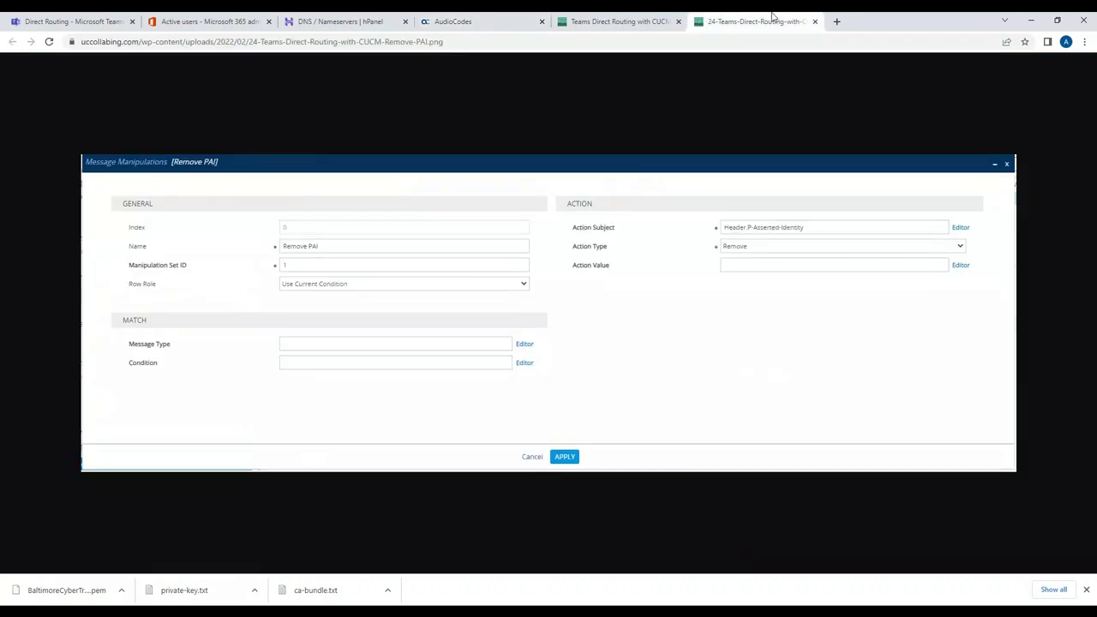
left_click(815, 21)
Step: Name the new rule 'Change RURI host to CUCM' and paste the request-URI host action subject
scroll(558, 326, "down", 2)
middle_click(579, 340)
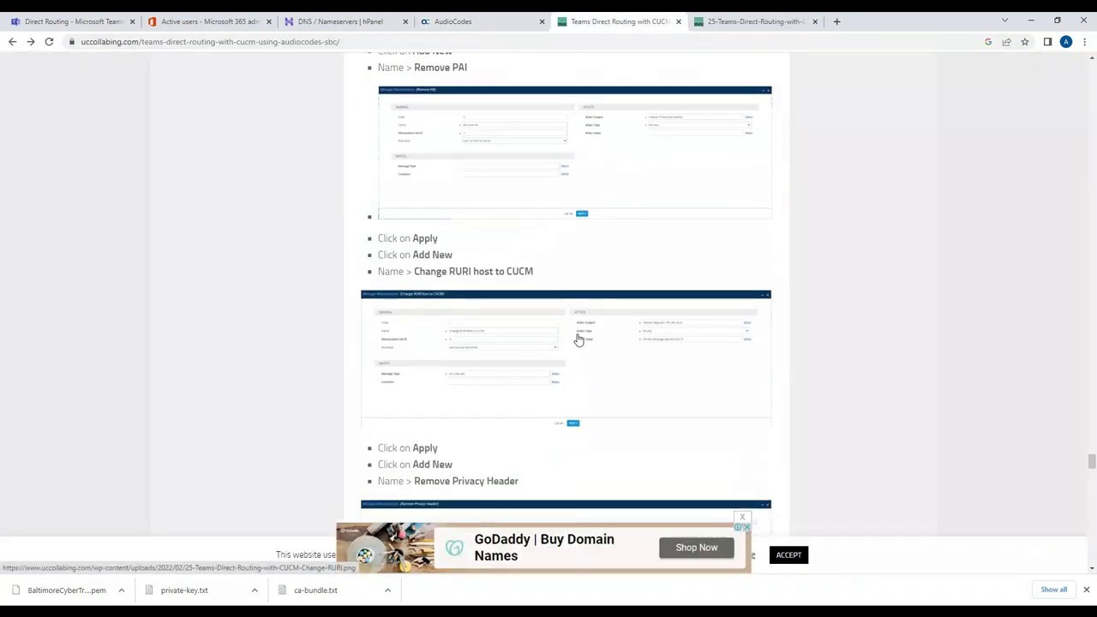
left_click_drag(415, 270, 535, 283)
key("ctrl+c")
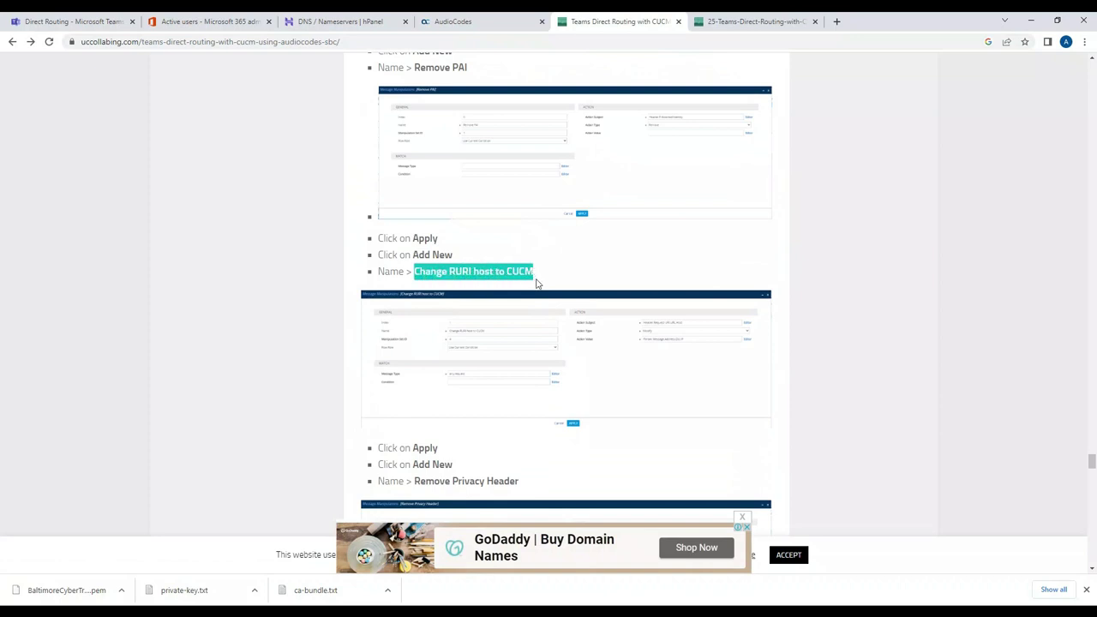
left_click(501, 22)
left_click(349, 250)
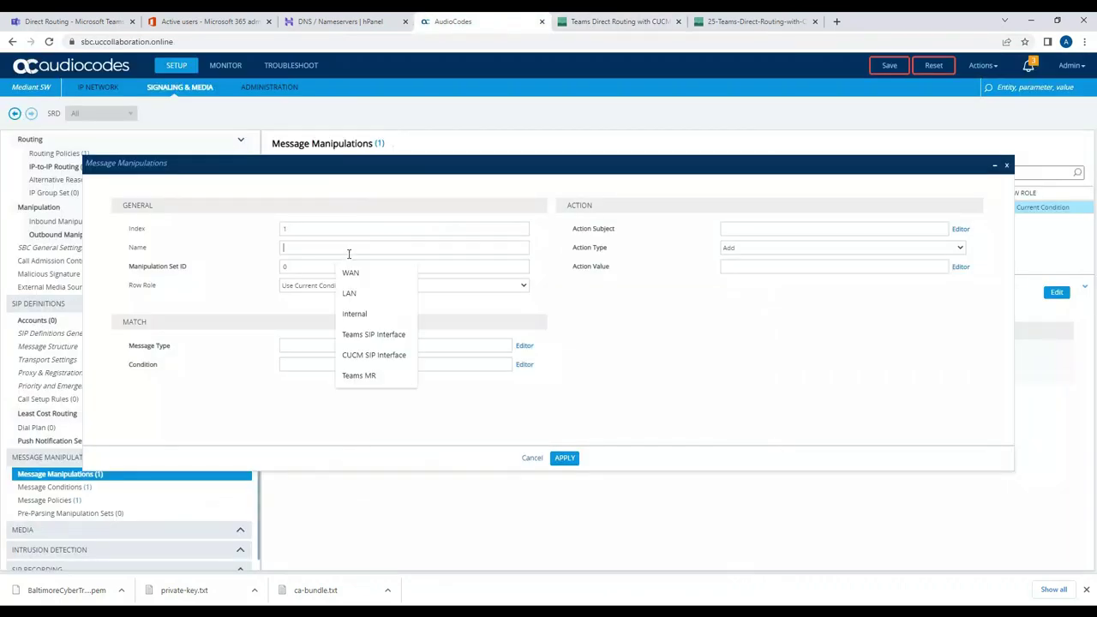
key("ctrl+v")
left_click(752, 19)
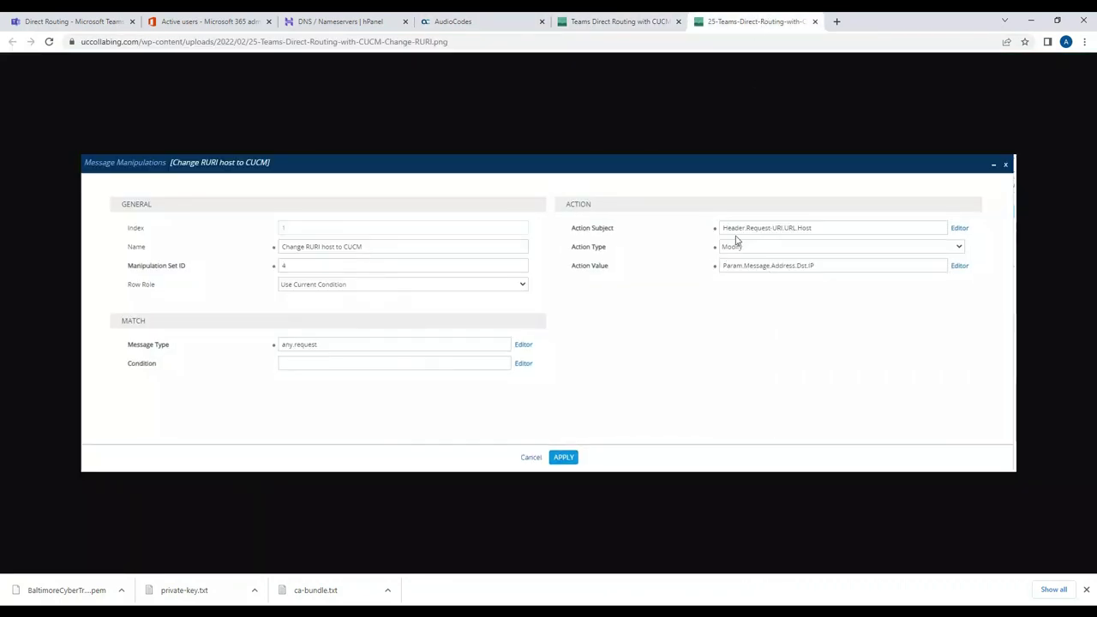
key("super+r")
type("Re")
type("ader")
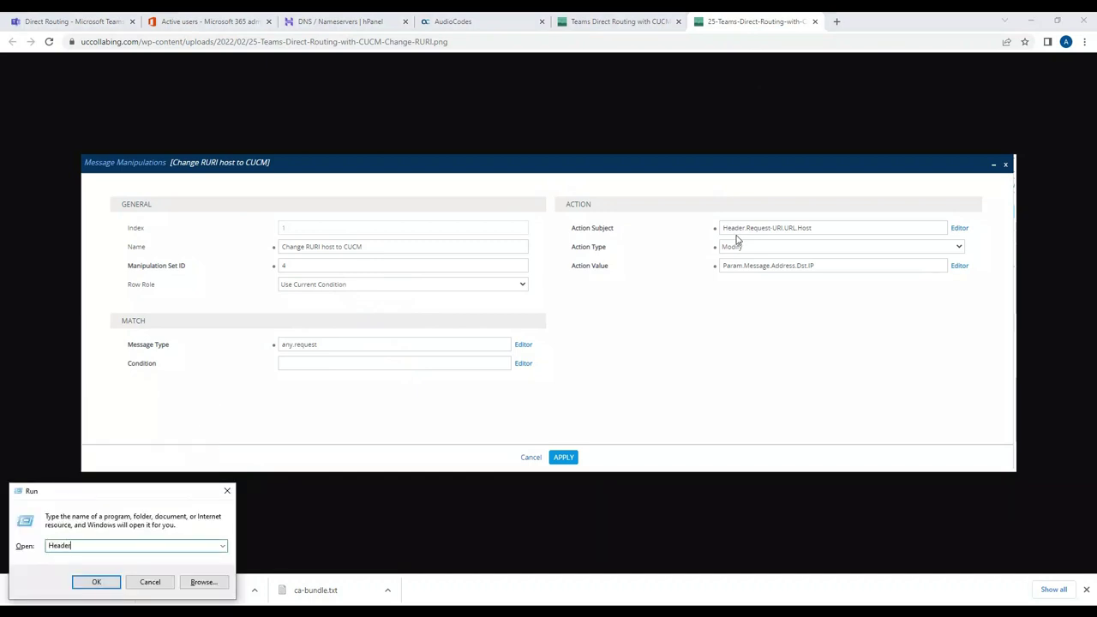
type(".Reqest-URI.URL.Host")
key("ctrl+a")
left_click(452, 21)
left_click(749, 228)
type("Header.Request-URI.URL.Host")
Step: Set the action type to Modify with action value Param.Messg.Address.Dst.IP
left_click(739, 22)
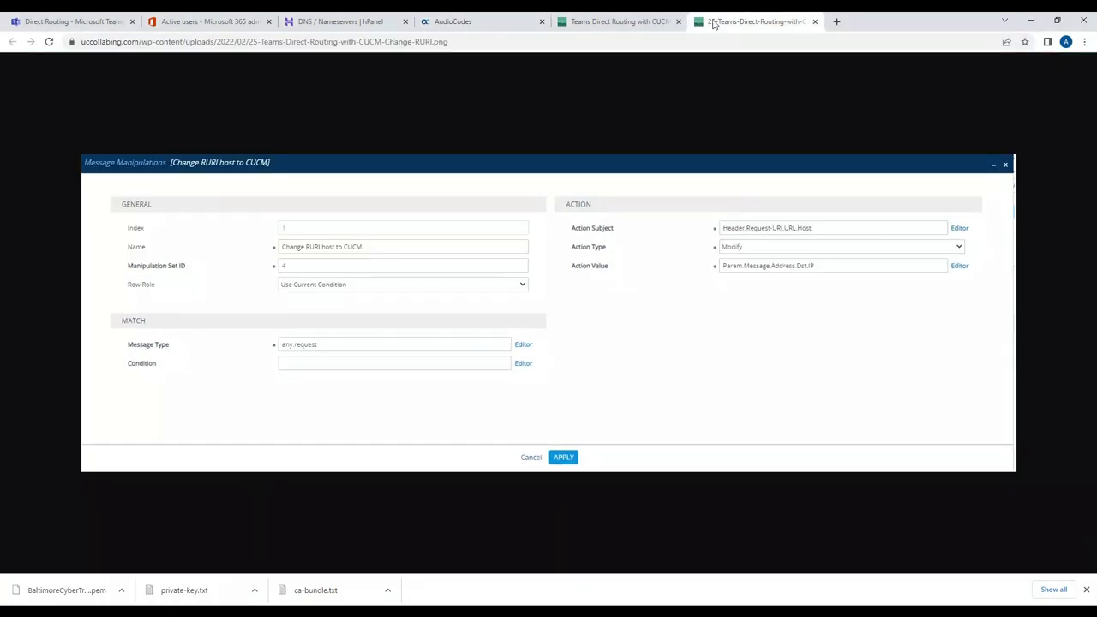
left_click(514, 22)
left_click(746, 246)
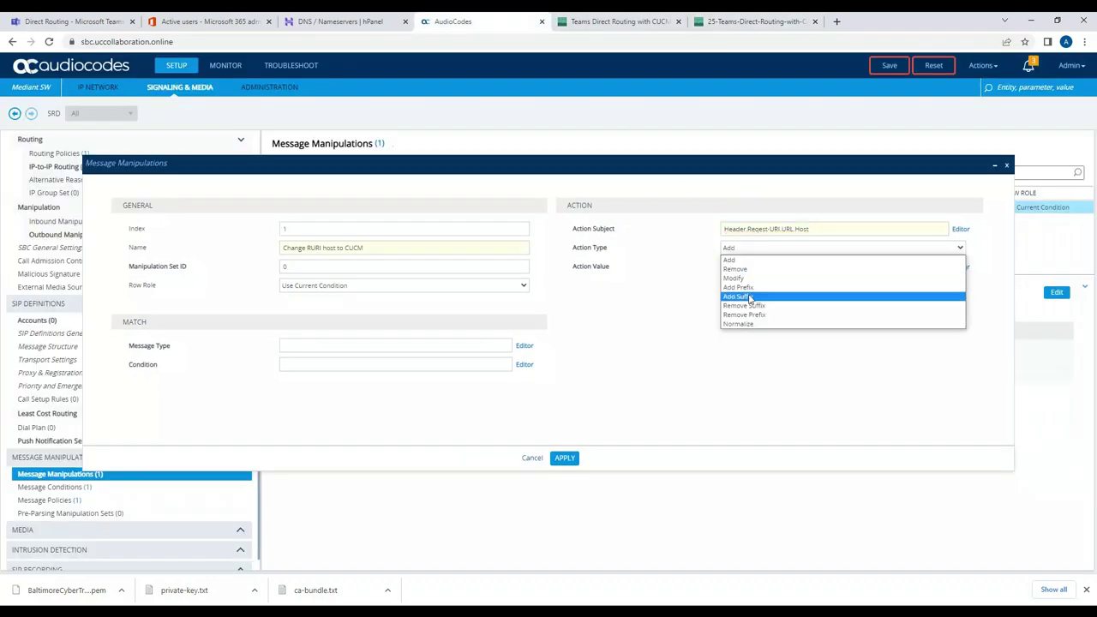
left_click(733, 277)
left_click(738, 21)
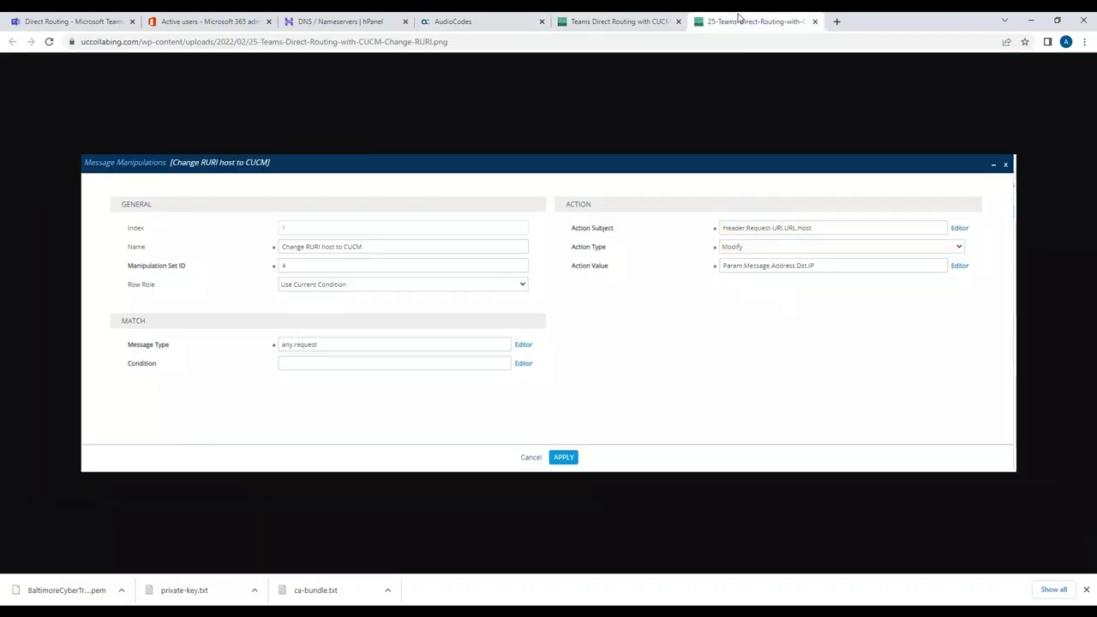
key("super+r")
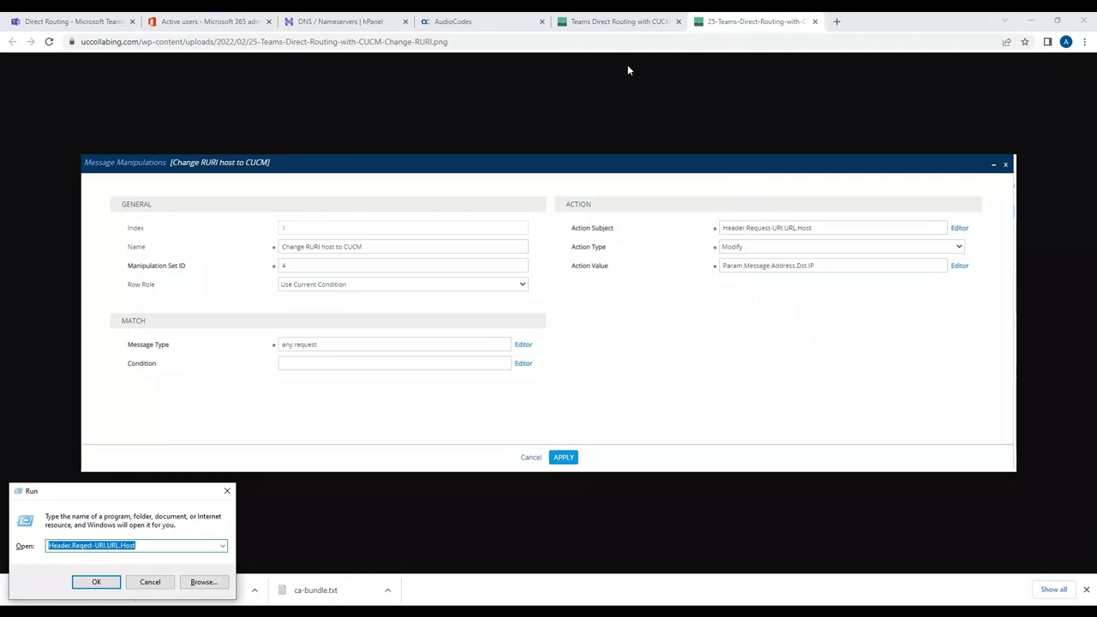
type("Param.e")
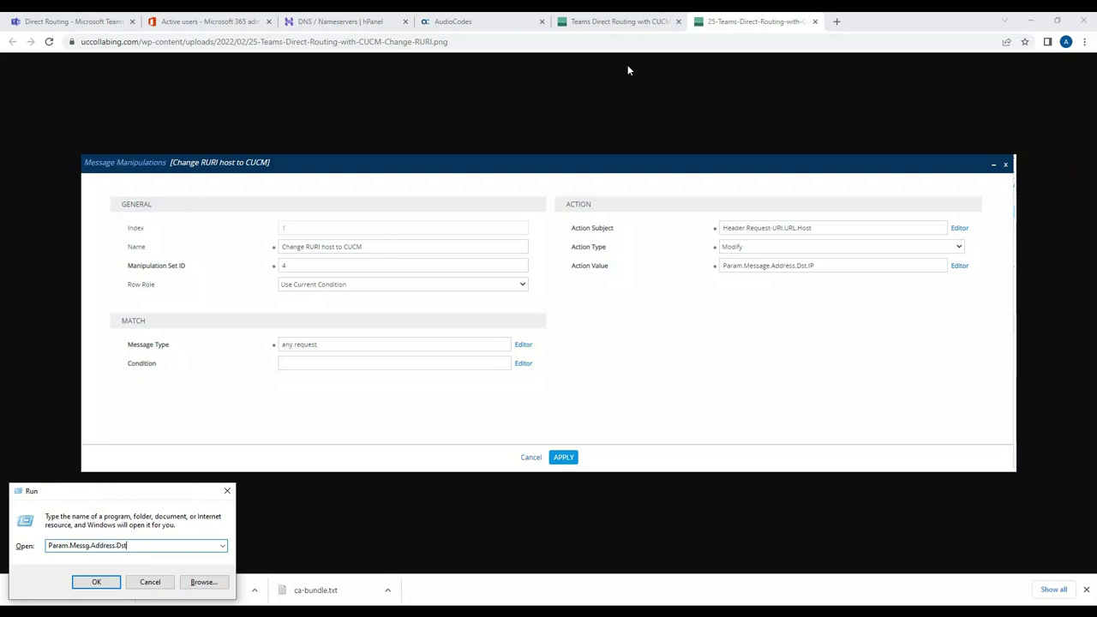
key("ctrl+a")
key("ctrl+c")
left_click(480, 22)
left_click(745, 266)
key("ctrl+v")
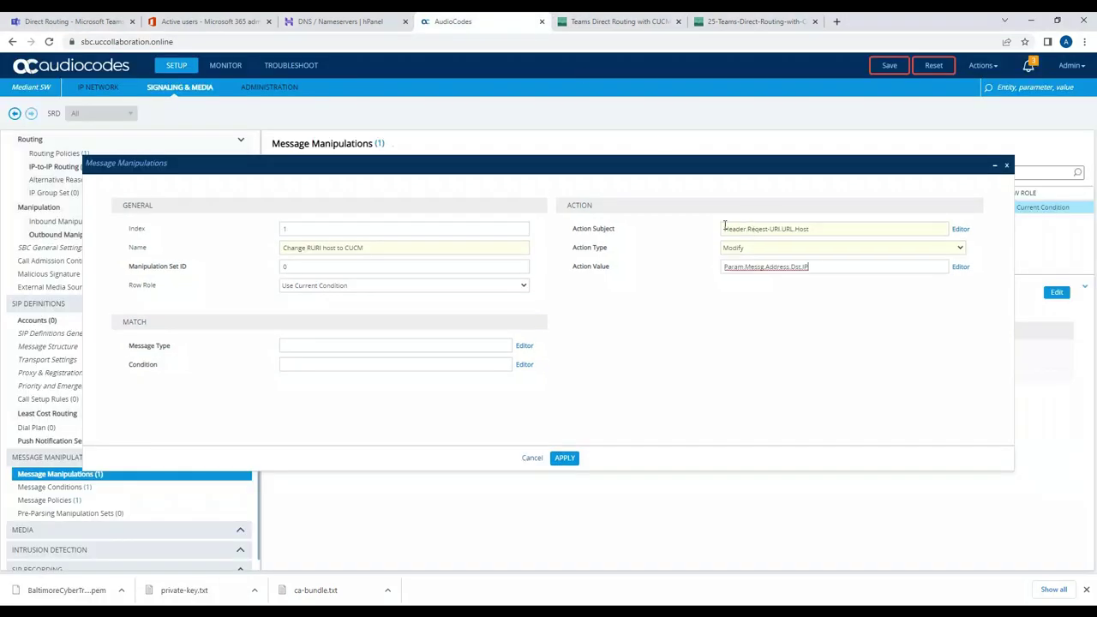
Step: Move any.request from the Condition into the message type and apply the rule
left_click(711, 21)
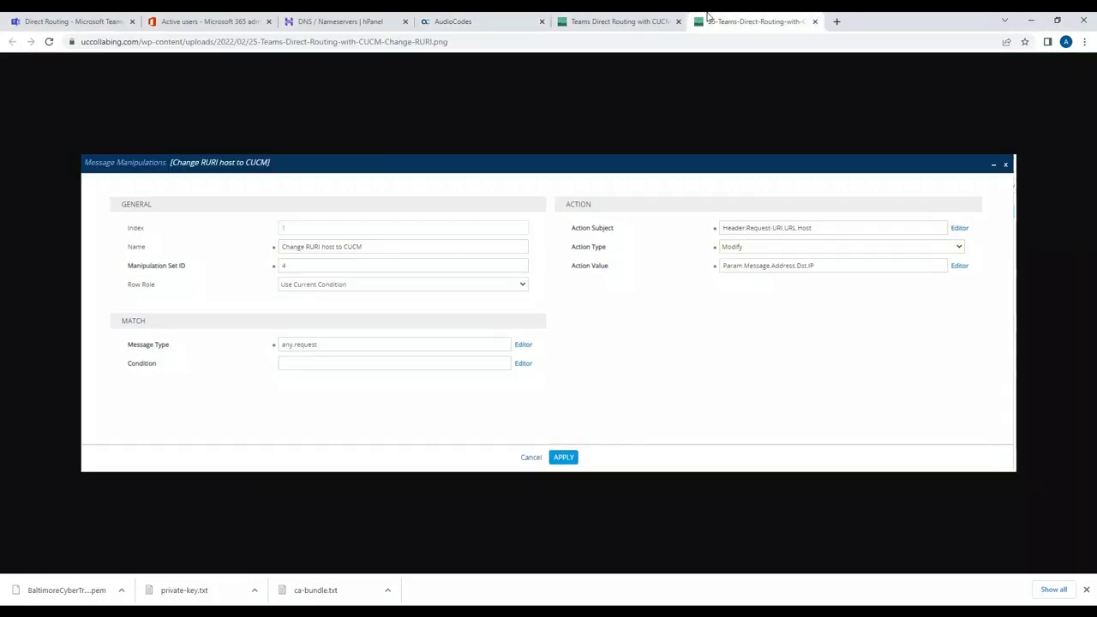
left_click(450, 21)
left_click(301, 365)
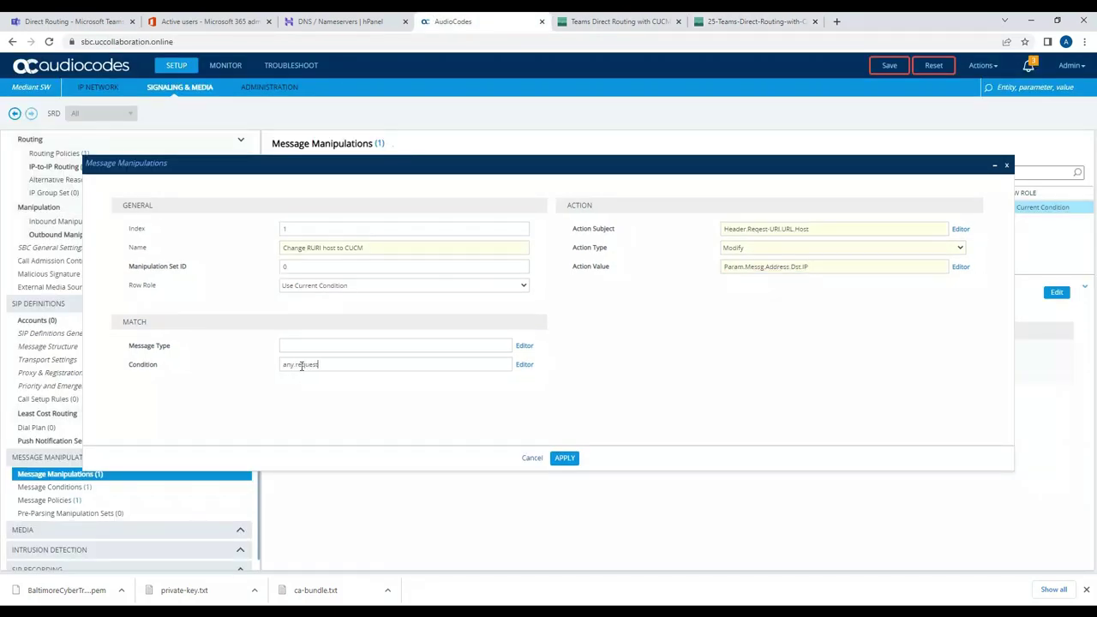
left_click(754, 21)
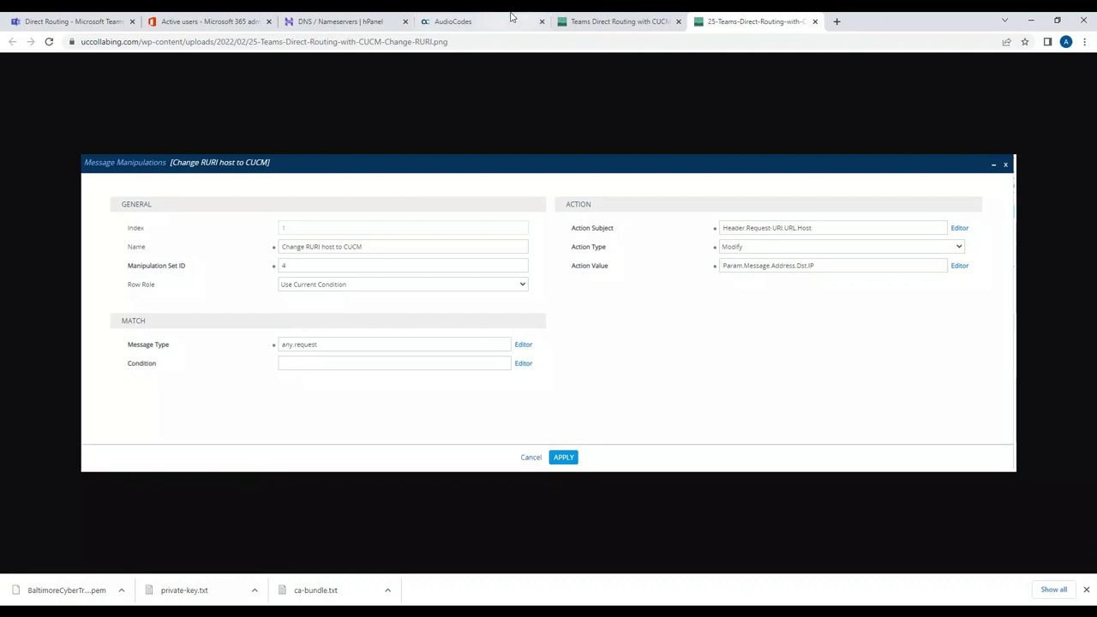
left_click(509, 16)
triple_click(333, 362)
key("ctrl+x")
left_click(331, 344)
key("ctrl+v")
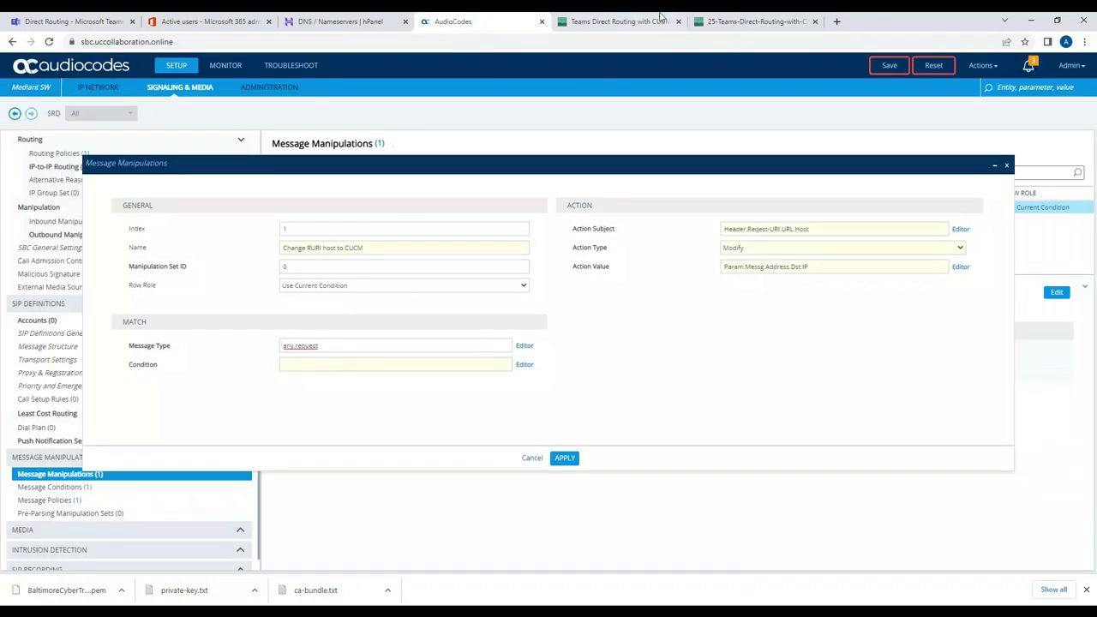
left_click(745, 21)
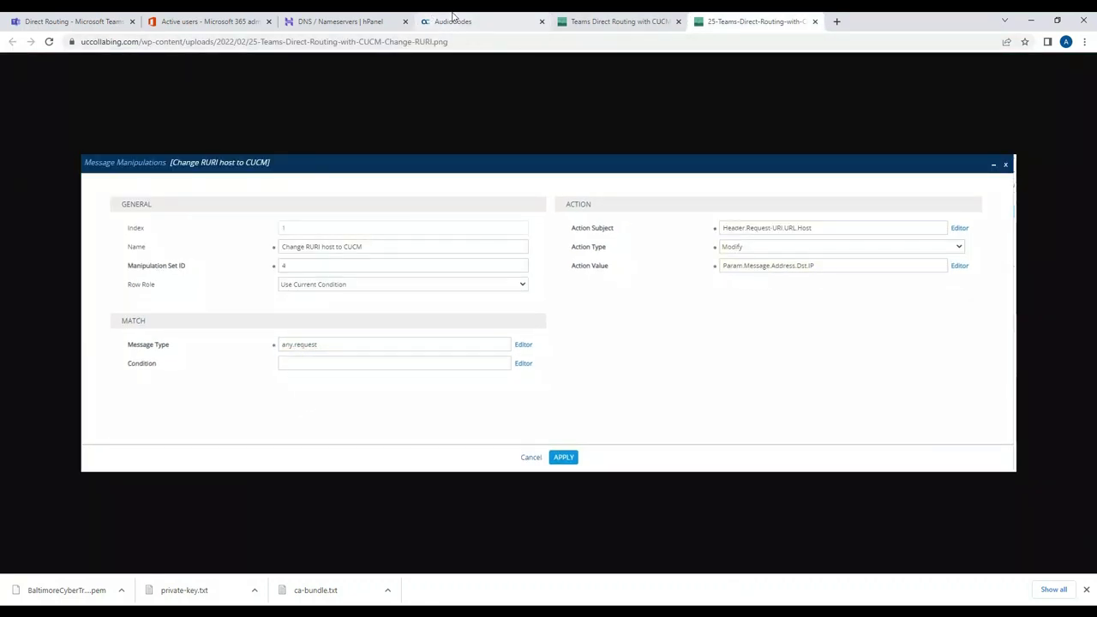
left_click(452, 19)
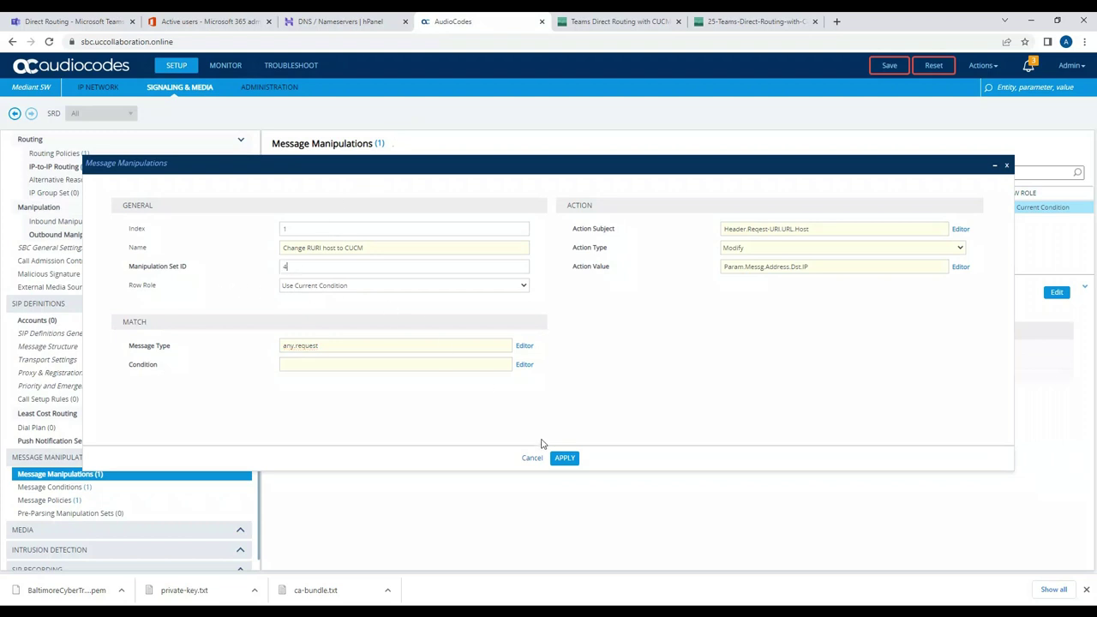
left_click(566, 458)
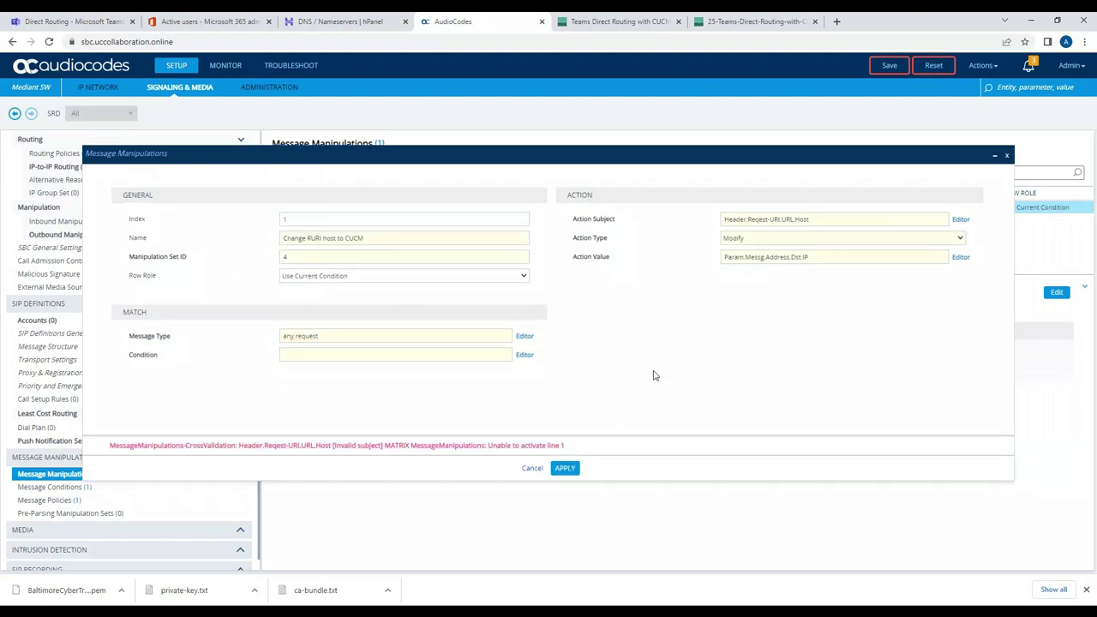
Step: Correct the Action Subject to Header.Request-URI.URL.Host and re-apply the rule
left_click(733, 17)
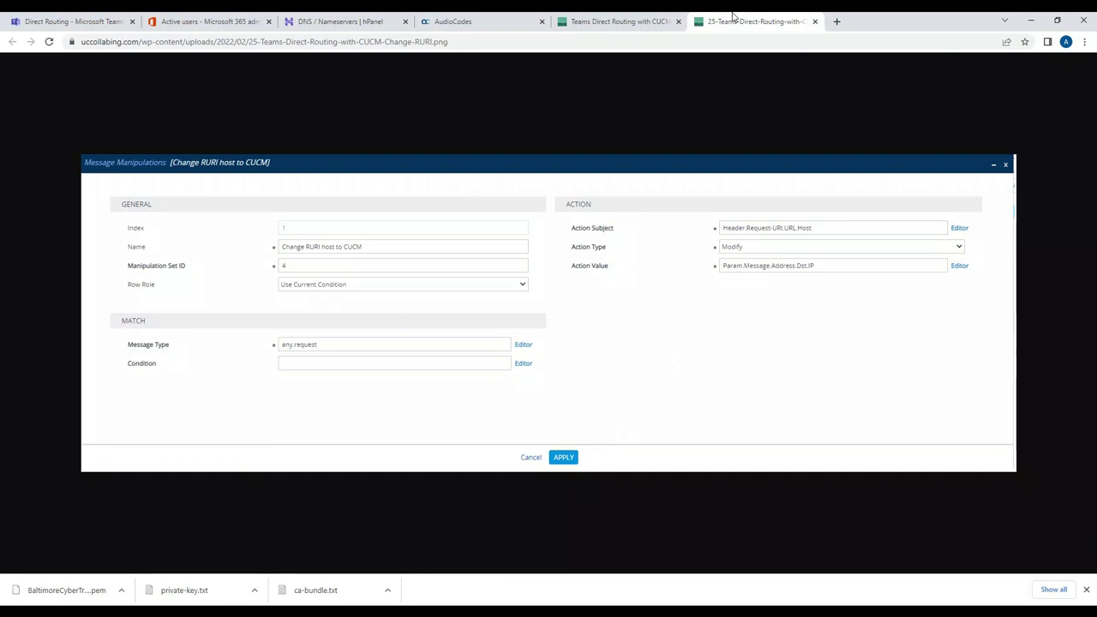
left_click(469, 17)
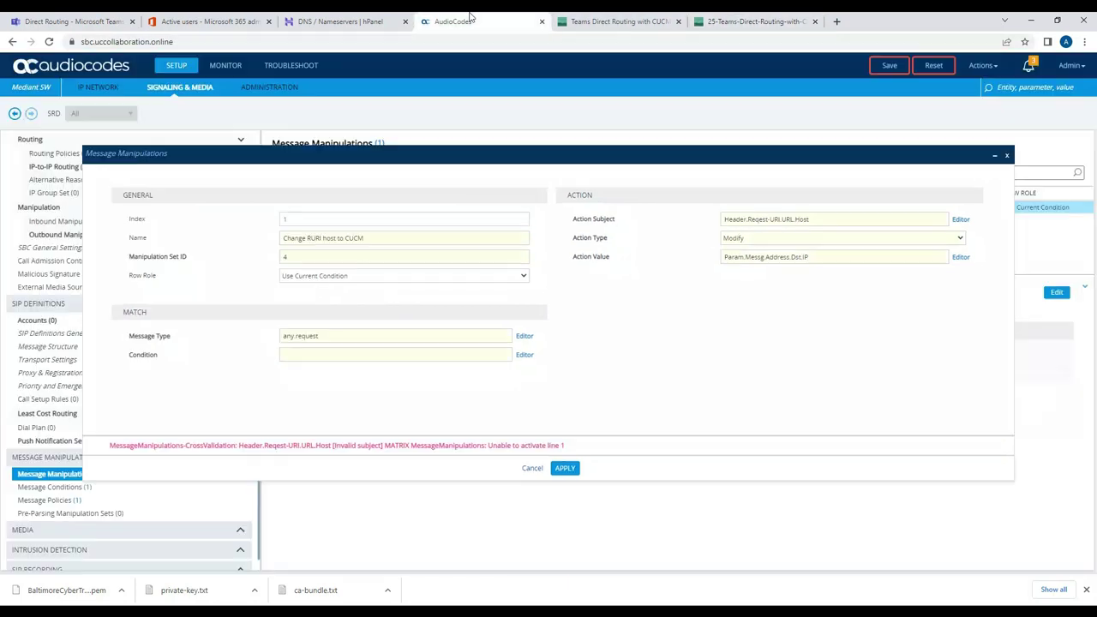
left_click(780, 17)
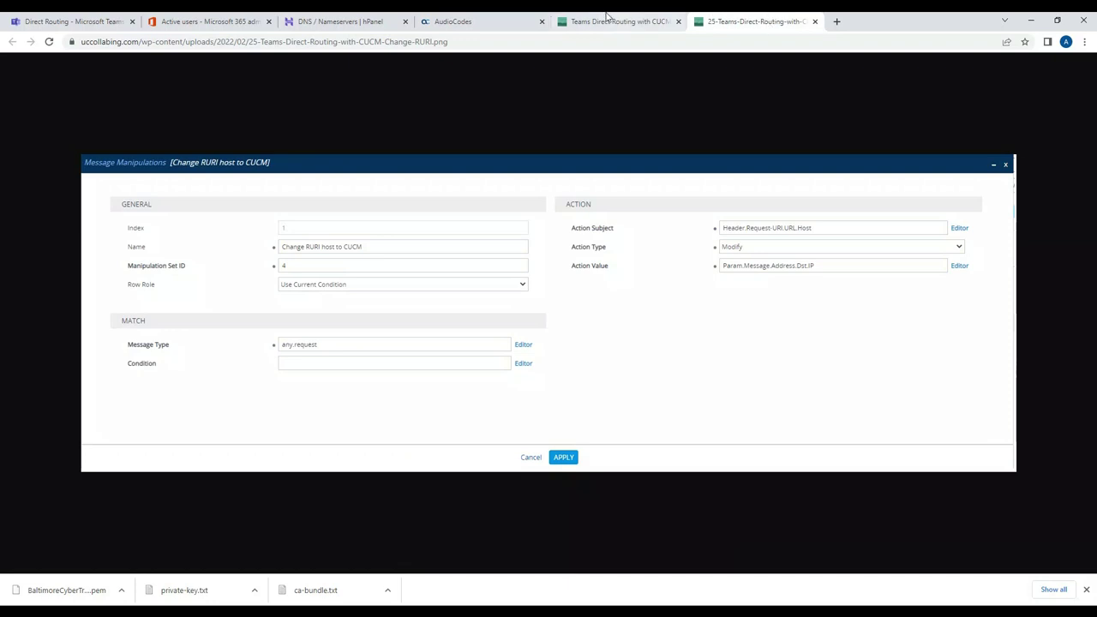
left_click(535, 19)
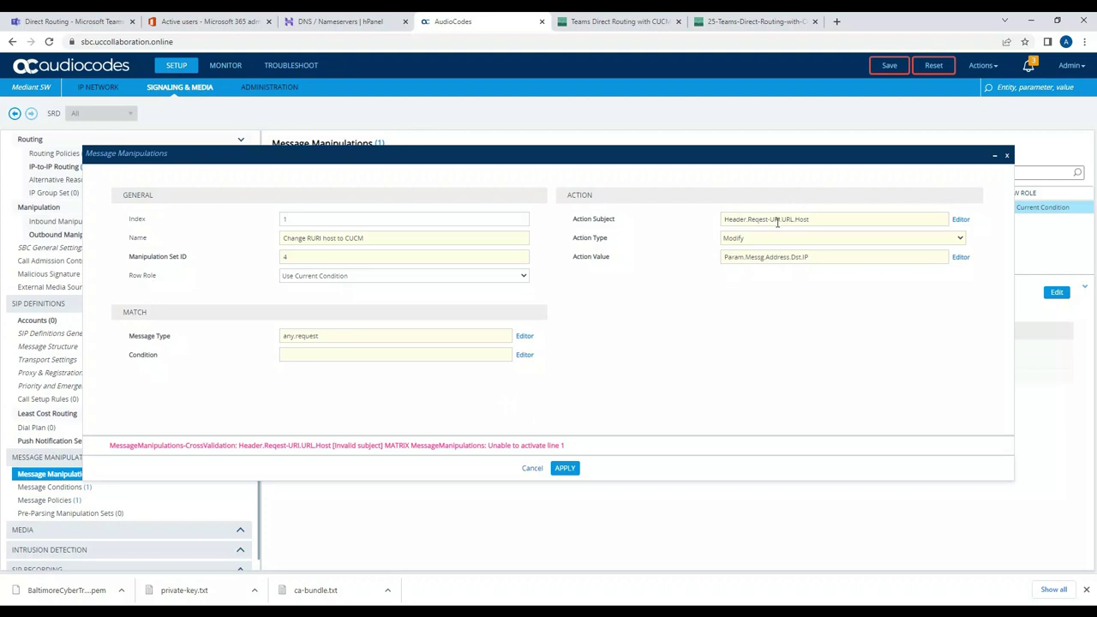
type("u")
left_click(575, 468)
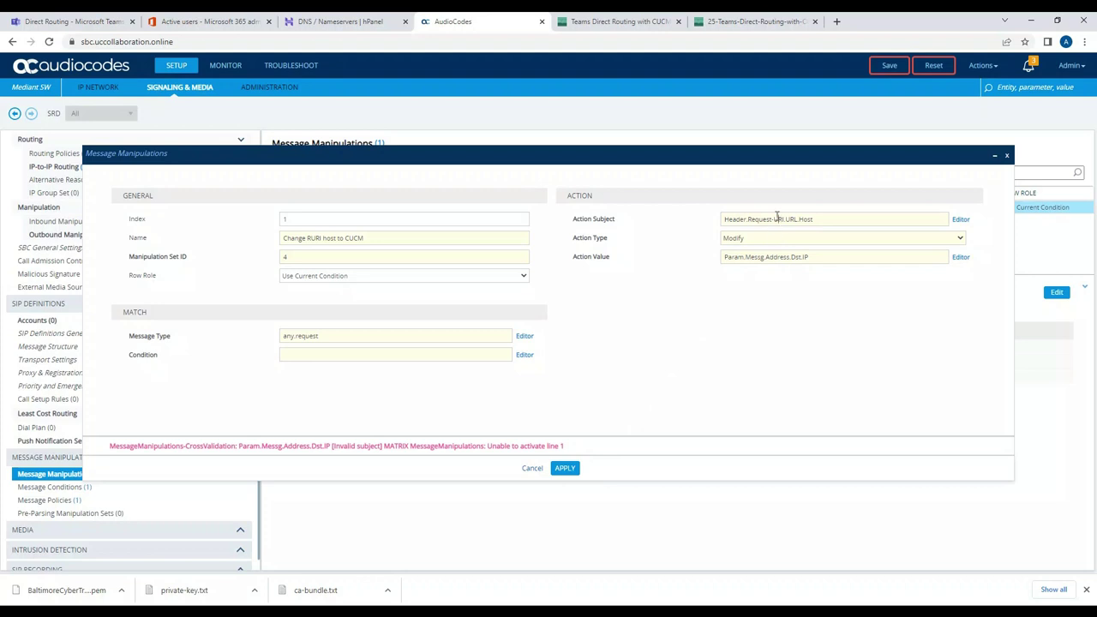
Step: Fix the Action Value to Param.Message.Address.Dst.IP and save the rule
triple_click(778, 219)
key("ctrl+c")
left_click(724, 24)
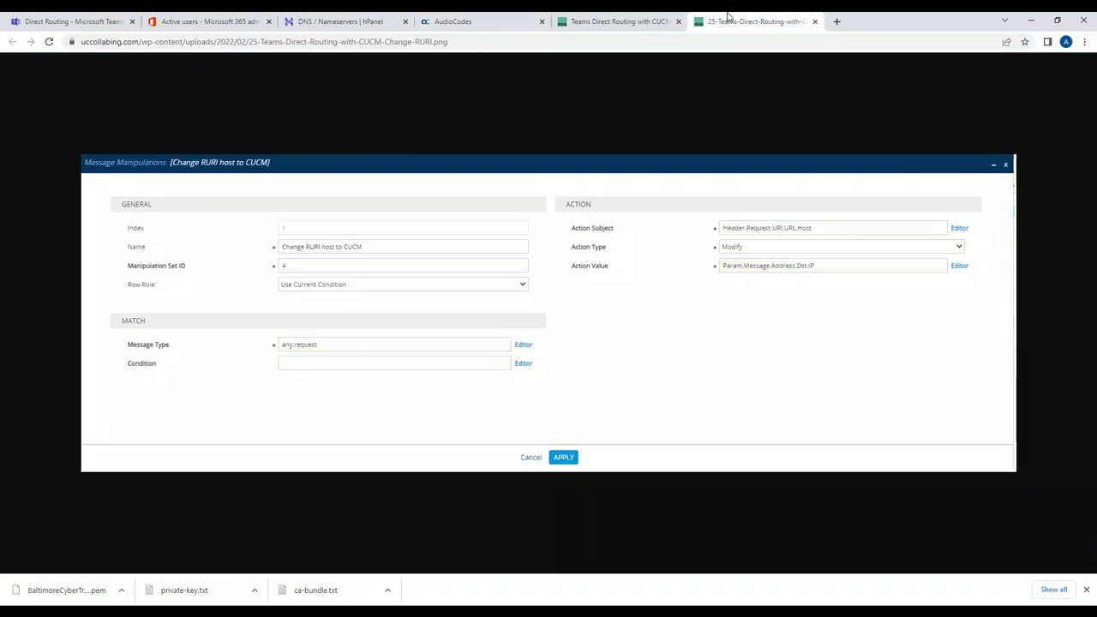
key("super+r")
key("ctrl+v")
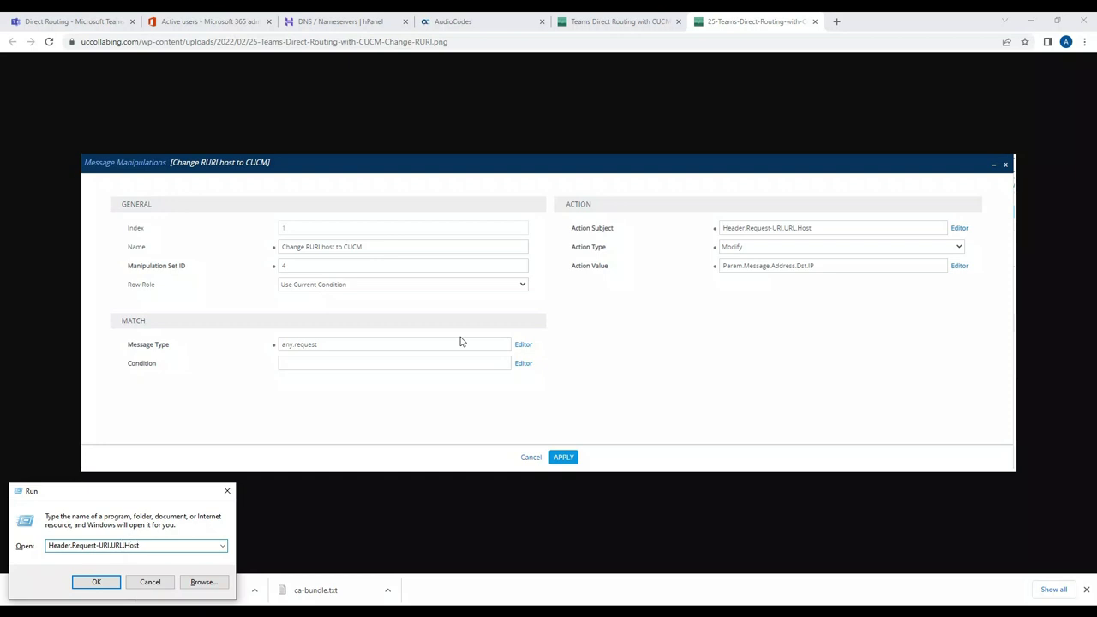
key("ctrl+a")
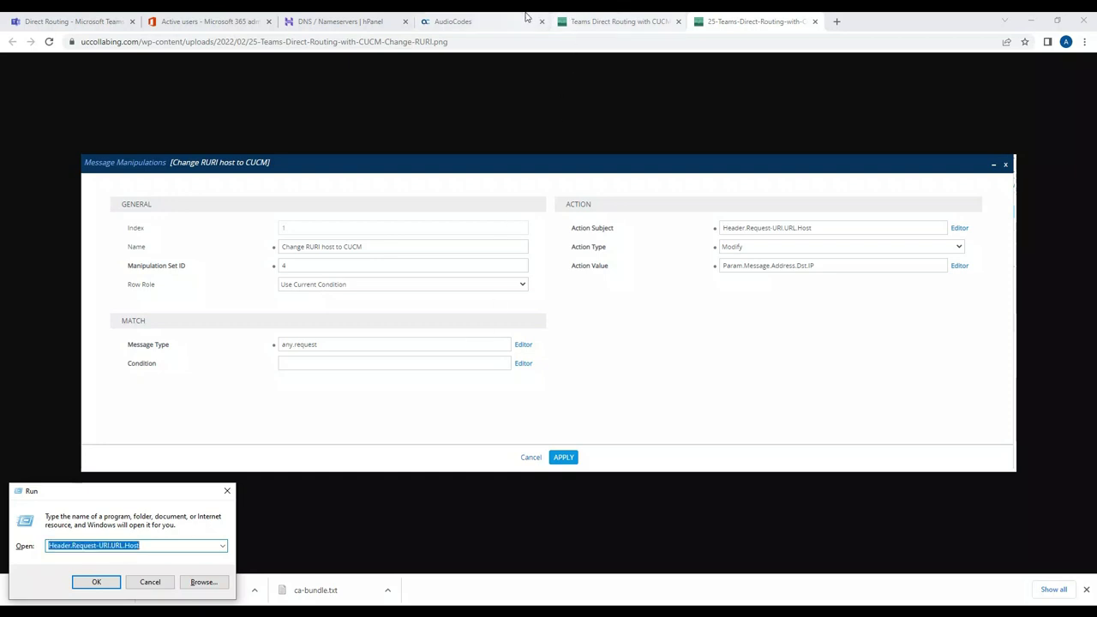
left_click(453, 22)
left_click(827, 221)
left_click(564, 468)
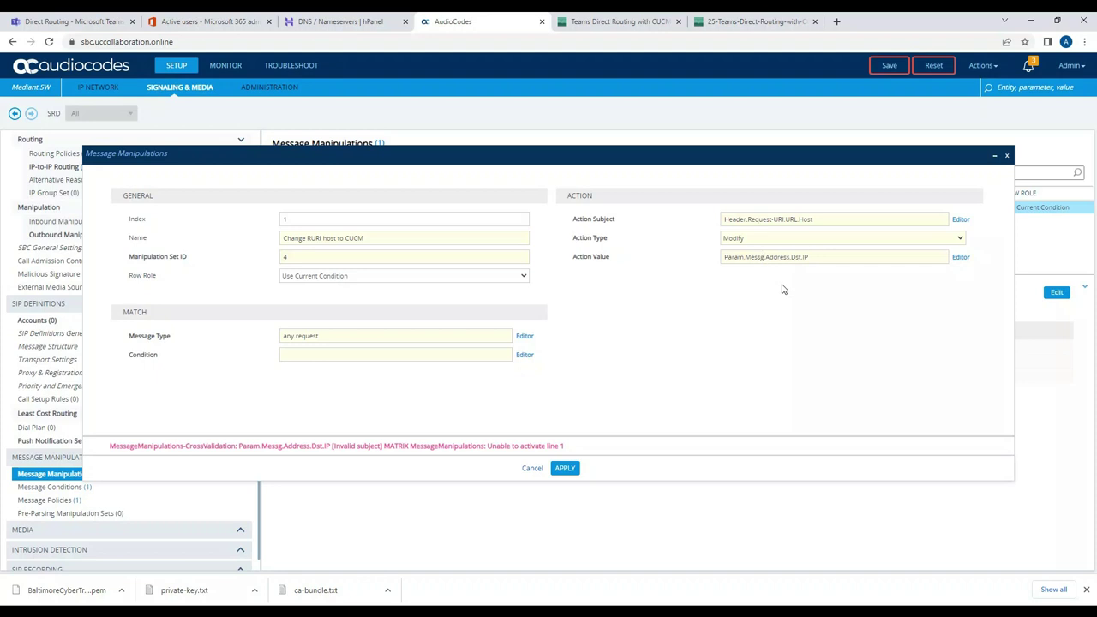
key("BackSpace")
type("age")
left_click(570, 468)
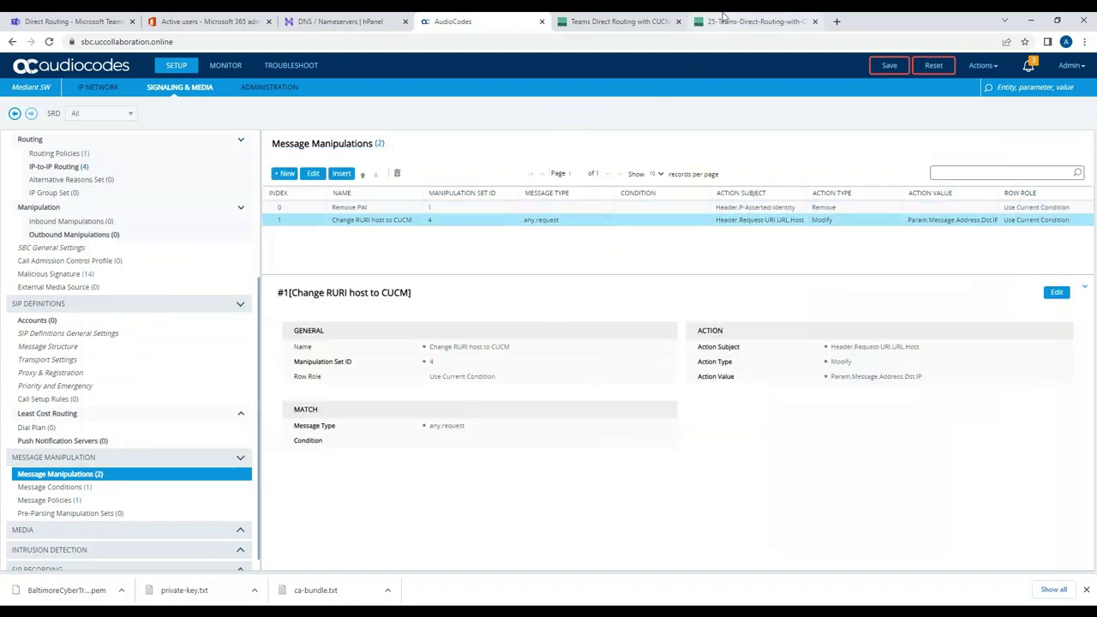
Step: Open the guide's Remove Privacy Header screenshot as a reference
left_click(815, 22)
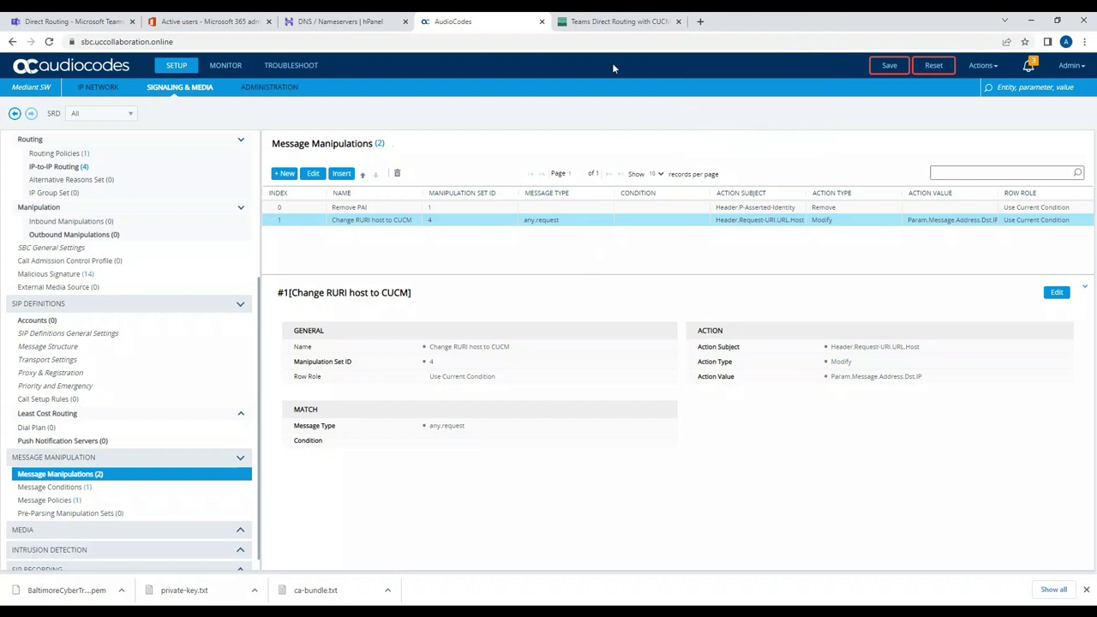
left_click(610, 20)
scroll(555, 246, "down", 3)
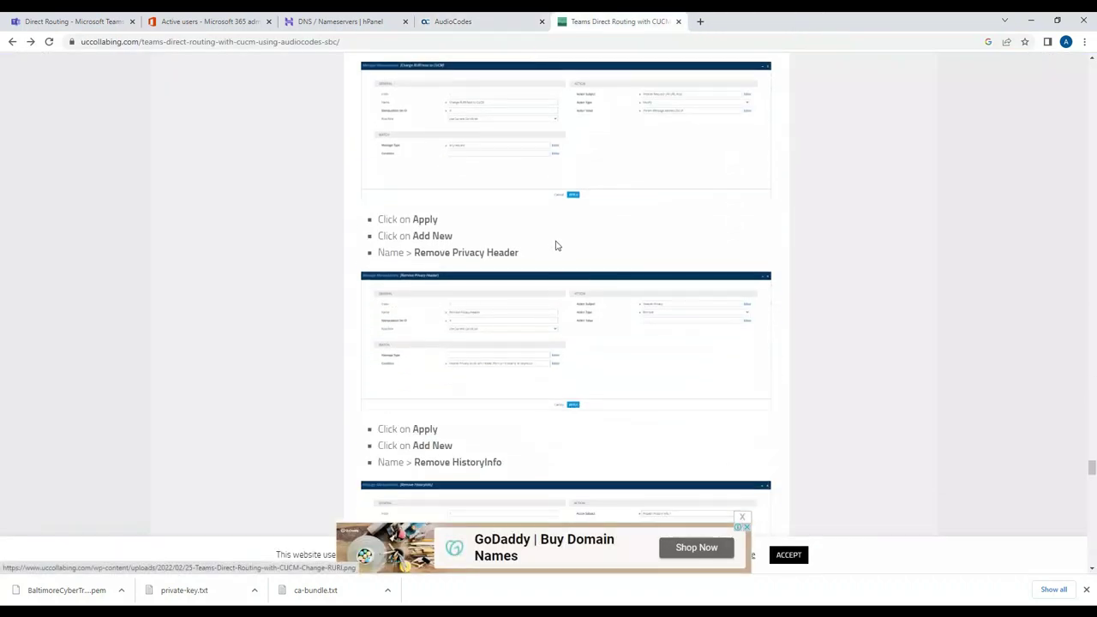
right_click(527, 291)
left_click(552, 298)
left_click(718, 19)
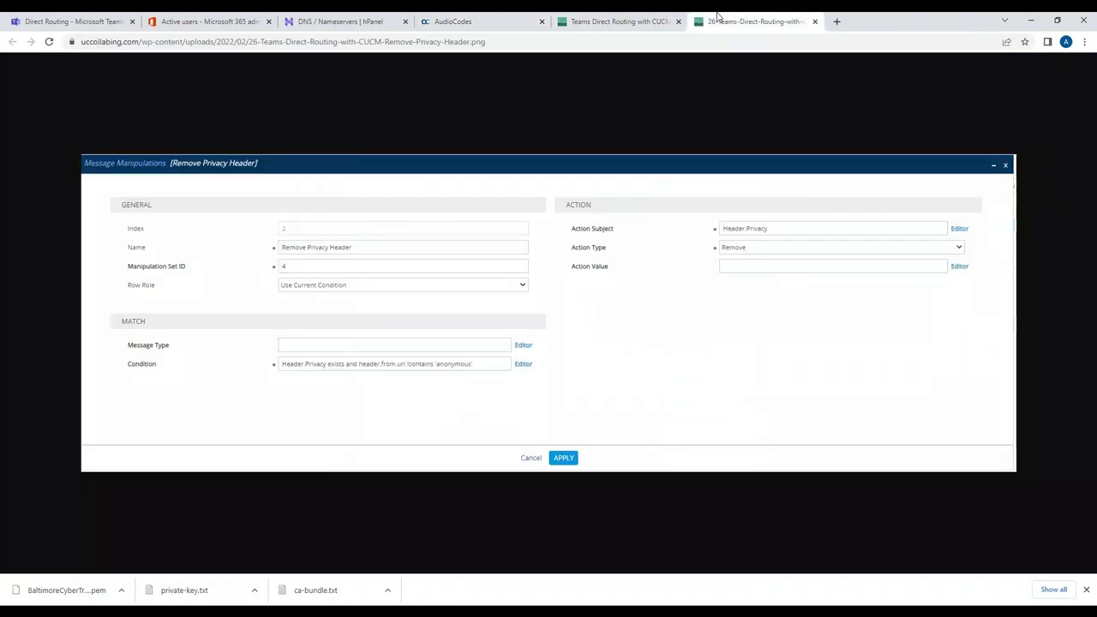
left_click(536, 19)
Step: Start a new rule with Action Subject Header.Privacy and action type Remove
left_click(285, 173)
left_click(745, 230)
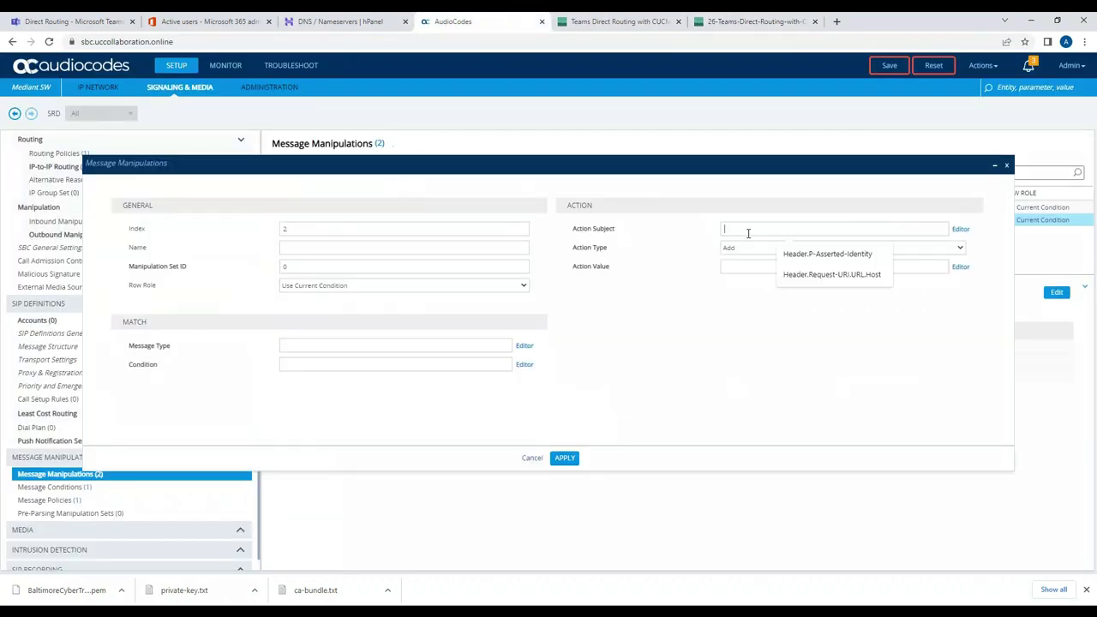
type("Header.Privacy")
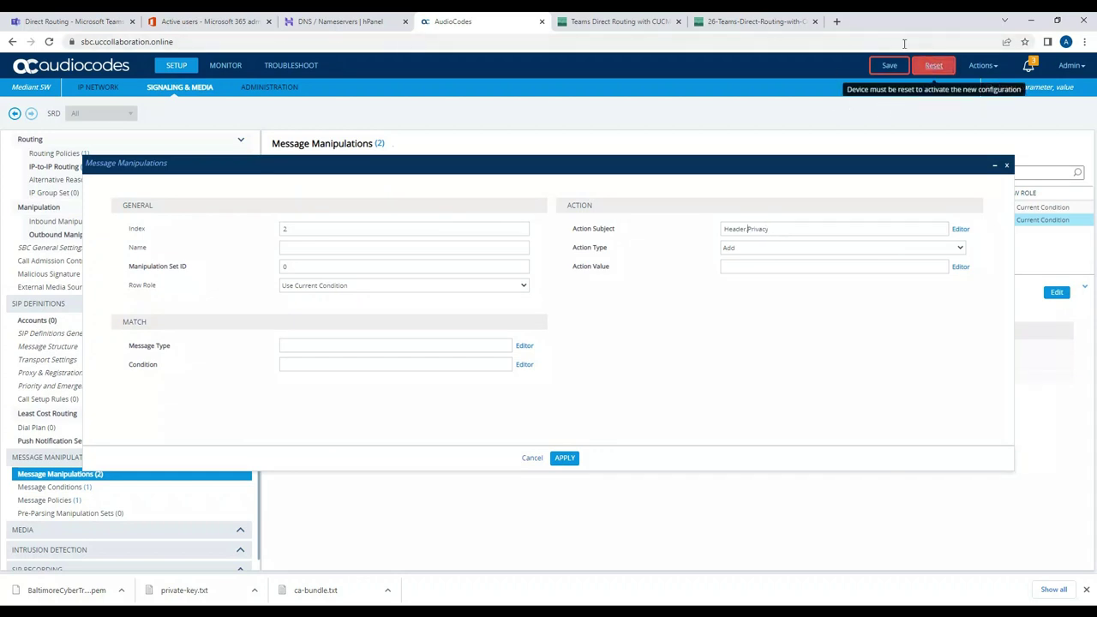
left_click(746, 21)
key("ctrl+4")
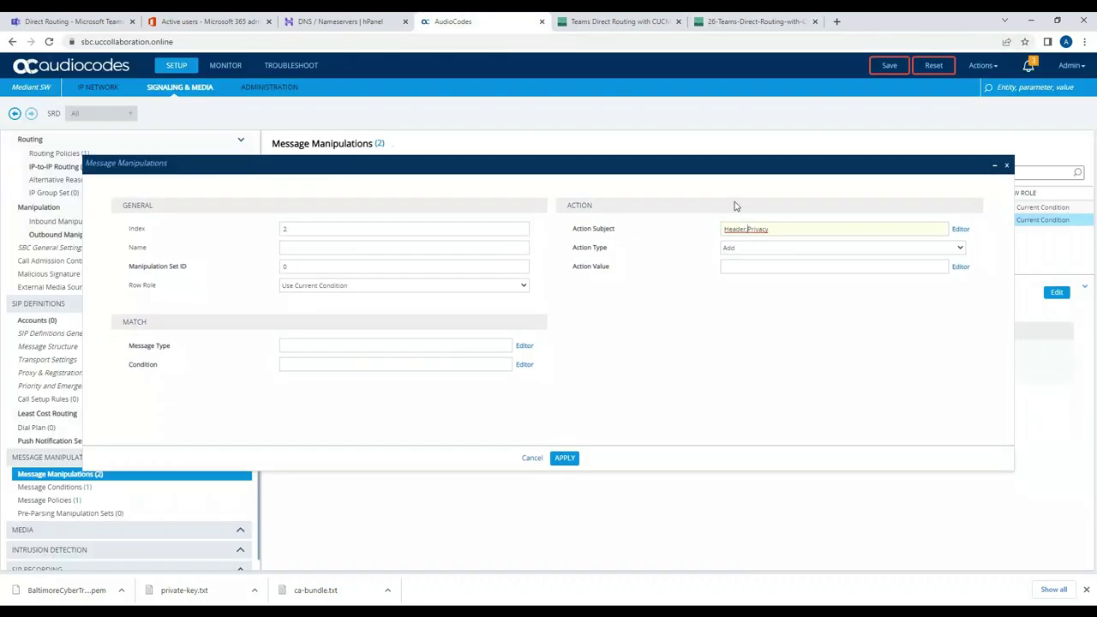
left_click(754, 248)
left_click(759, 267)
Step: Enter the condition: Header.Privacy exists and the From URL isn't 'anonymous'
left_click(744, 19)
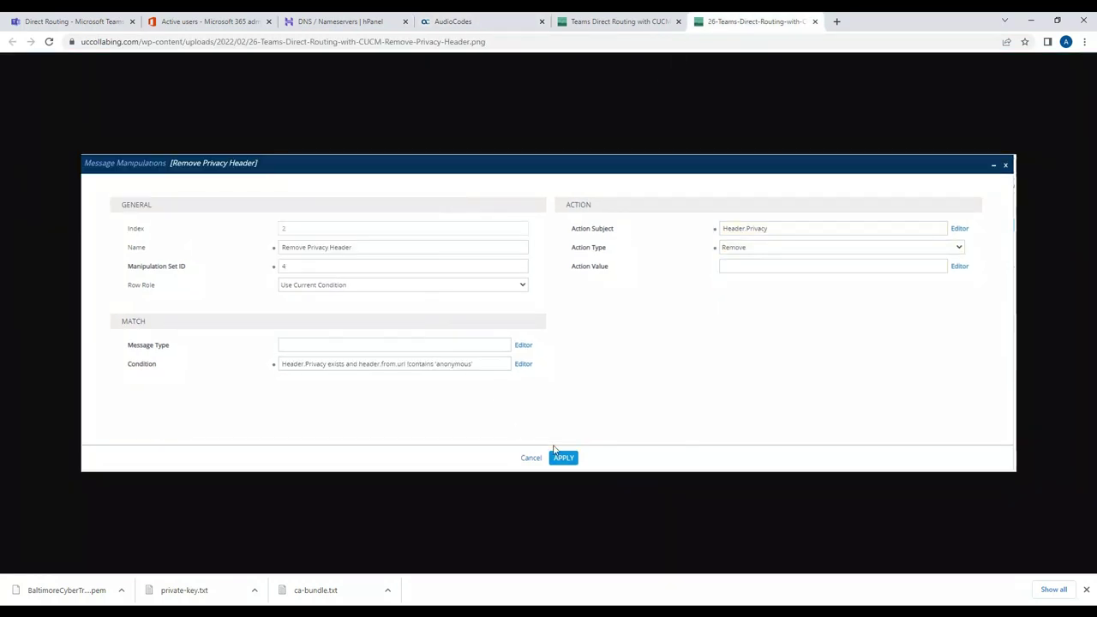
key("super+r")
type("Header")
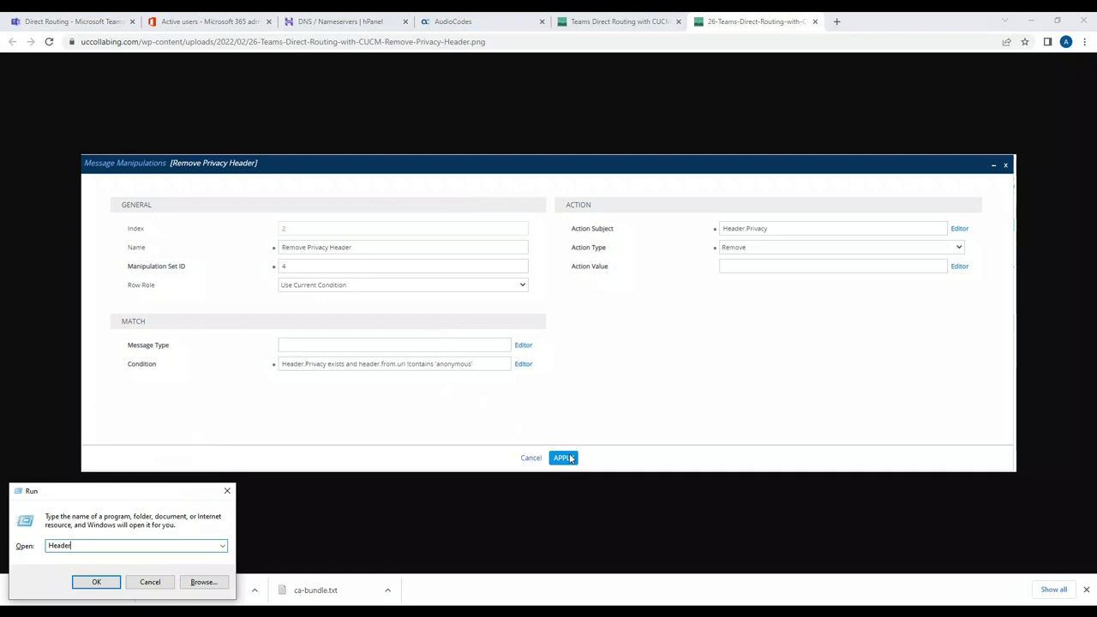
type(".Pric")
type("acy exists and header.from.url !contains")
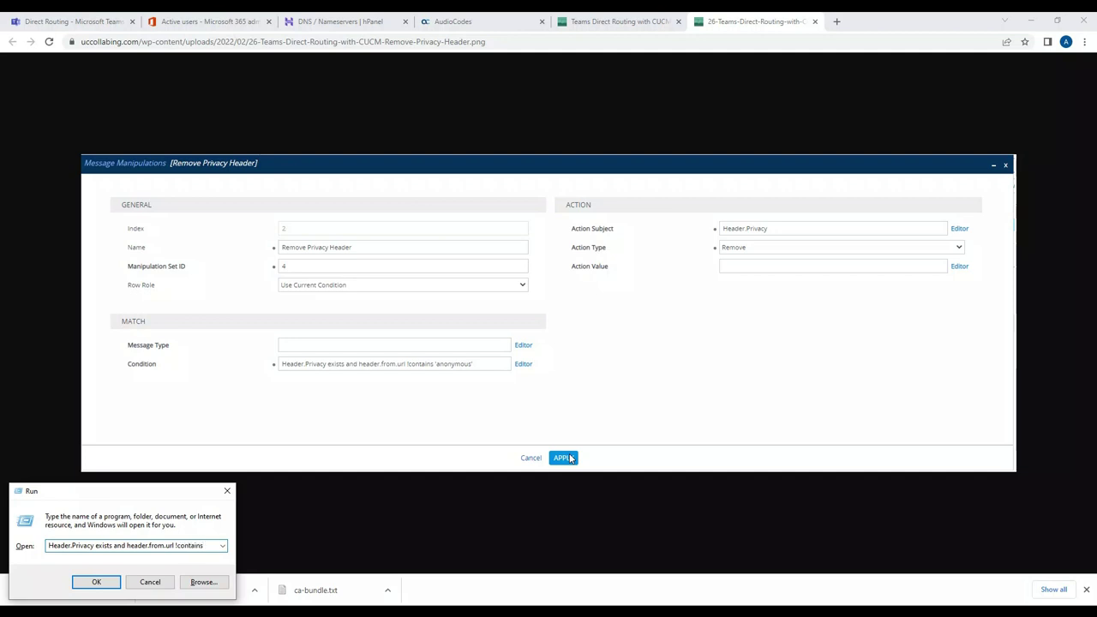
type("nonmous'")
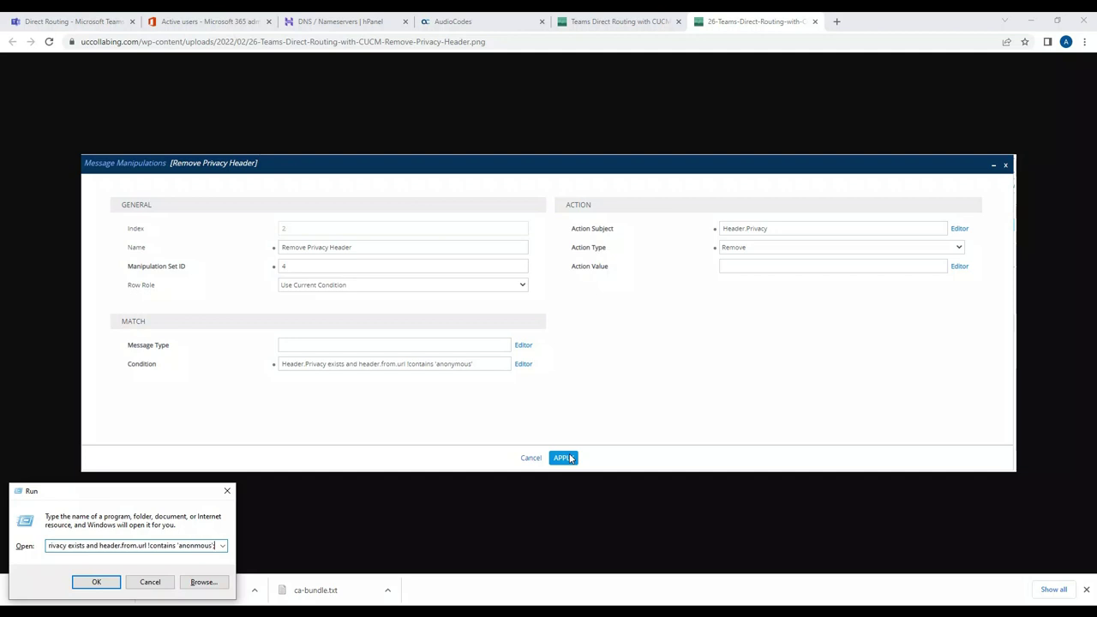
key("ctrl+a")
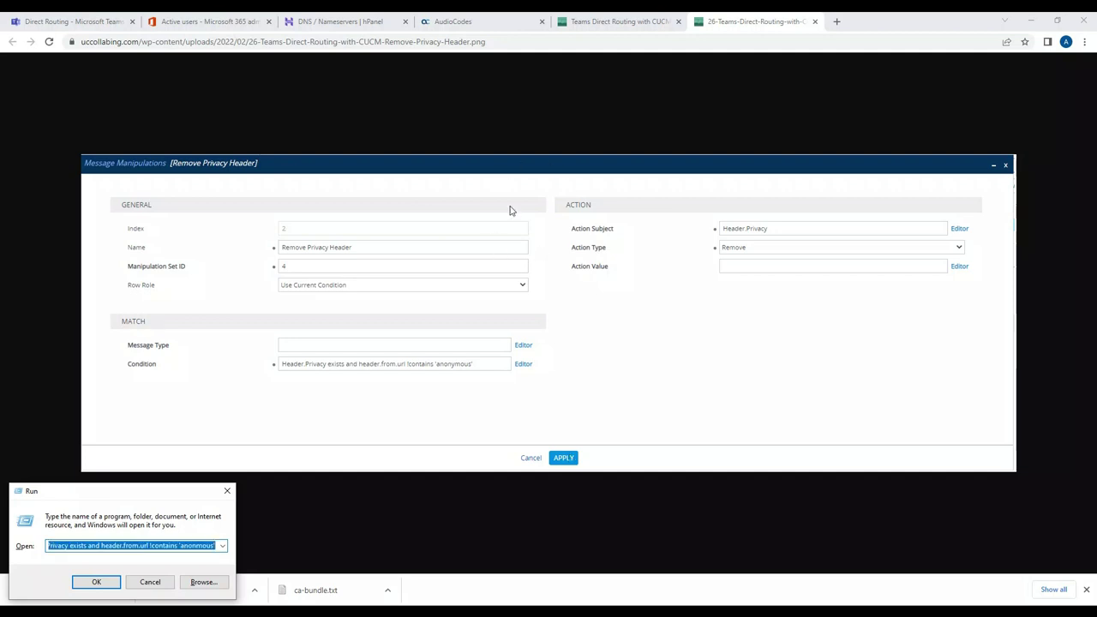
left_click(480, 21)
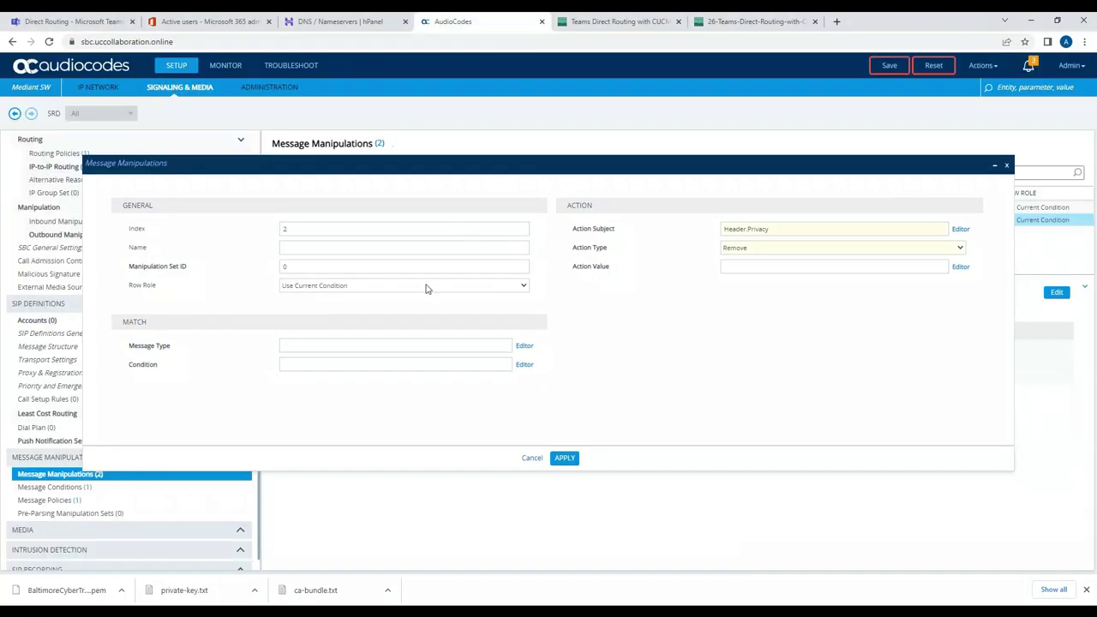
left_click(383, 346)
left_click(732, 19)
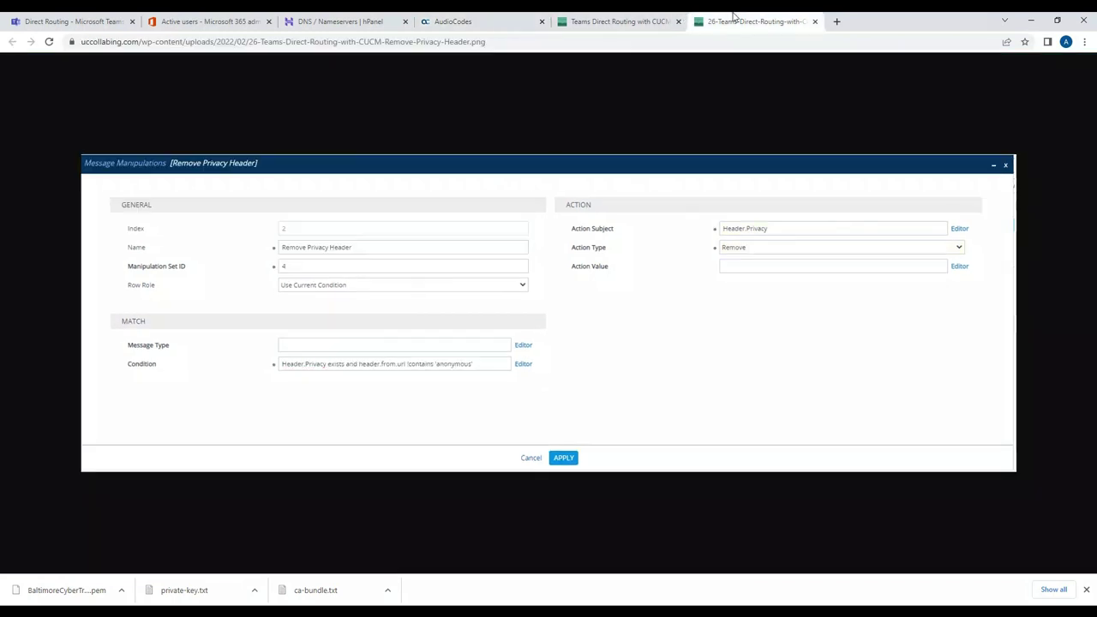
left_click(502, 17)
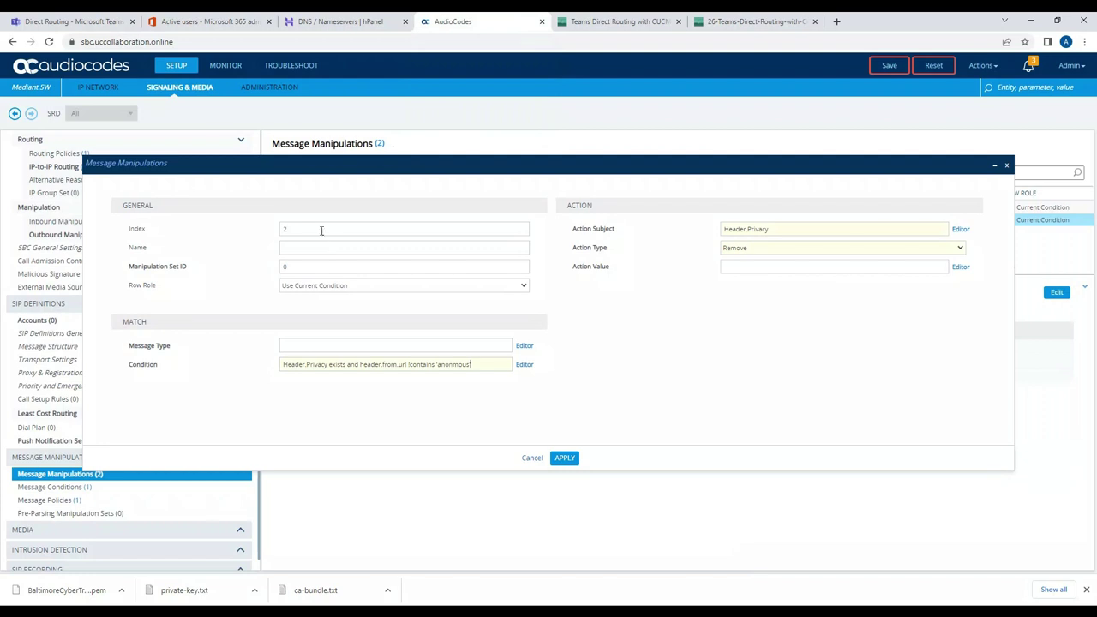
Step: Name the rule 'Remove Privacy Header', give it set ID 4, and apply
left_click(318, 246)
key("ctrl+Tab")
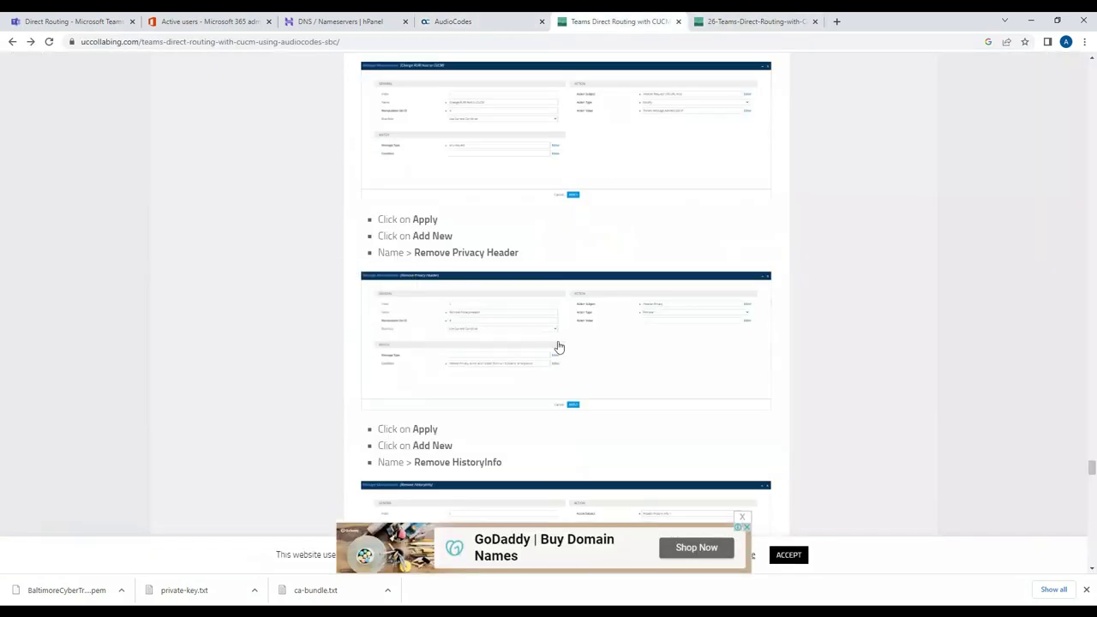
left_click_drag(414, 252, 533, 254)
key("ctrl+c")
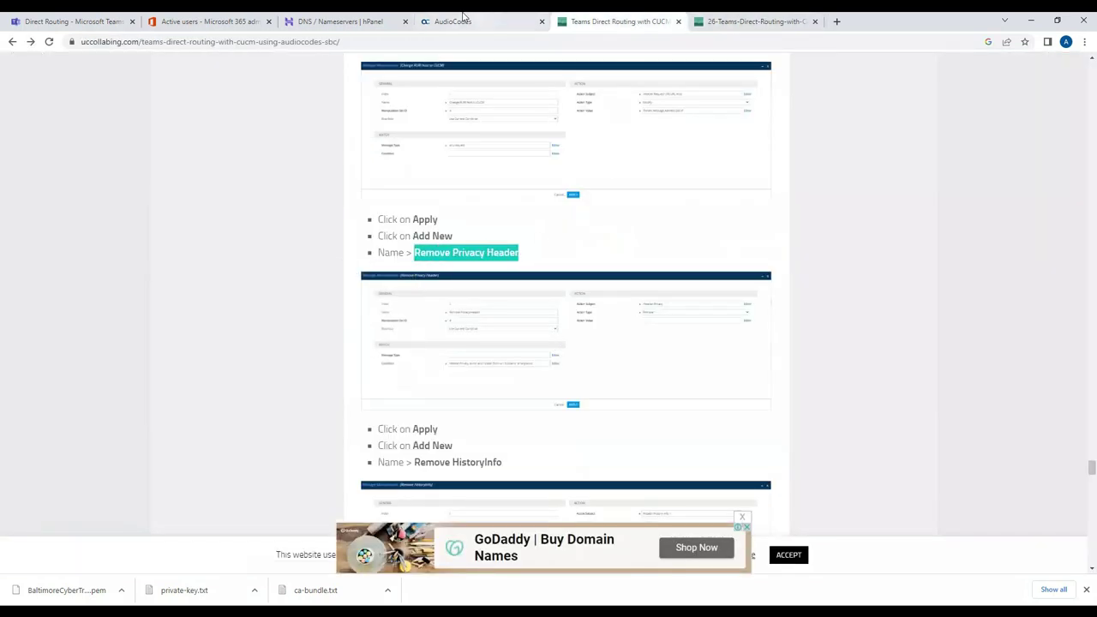
left_click(480, 21)
key("ctrl+v")
left_click(351, 267)
type("4")
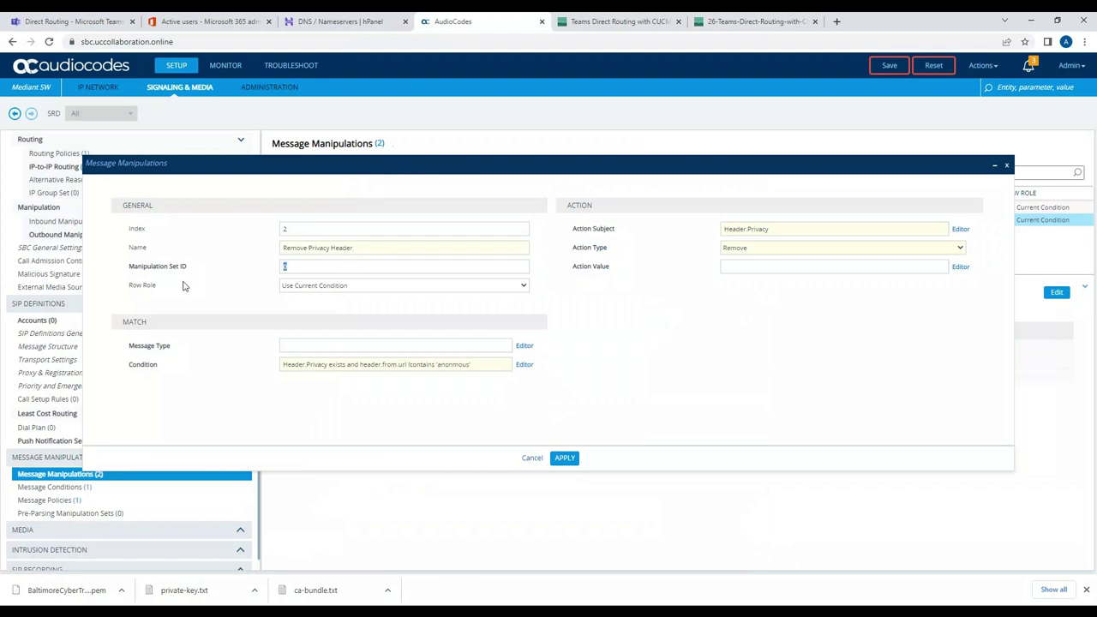
left_click(563, 458)
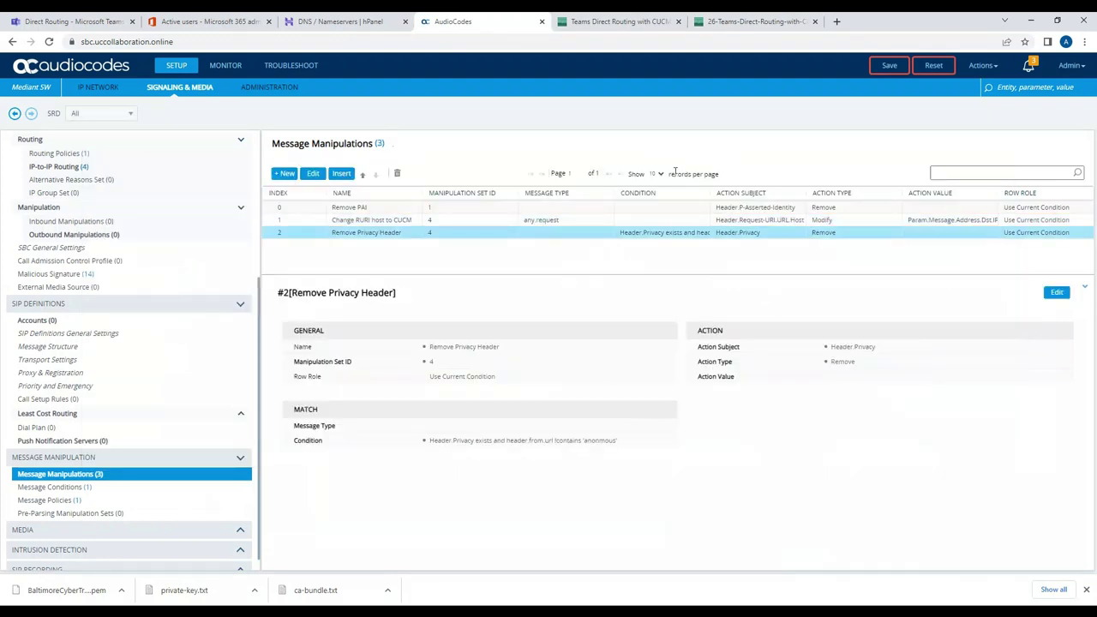
Step: Open the guide's Remove HistoryInfo screenshot as a reference
left_click(720, 19)
left_click(463, 21)
left_click(441, 221)
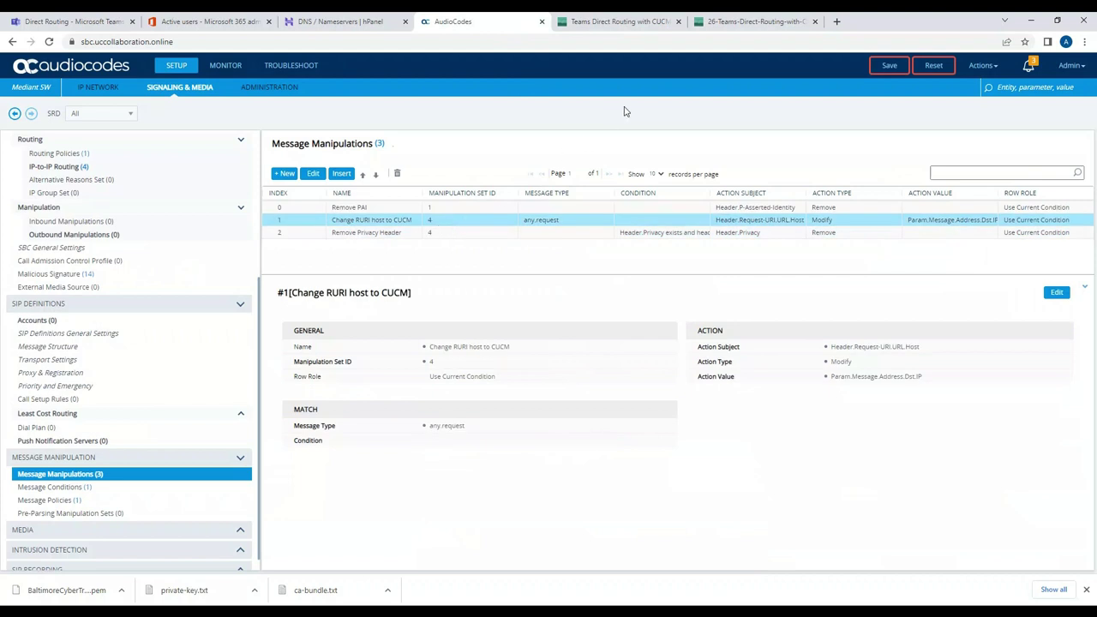
left_click(759, 19)
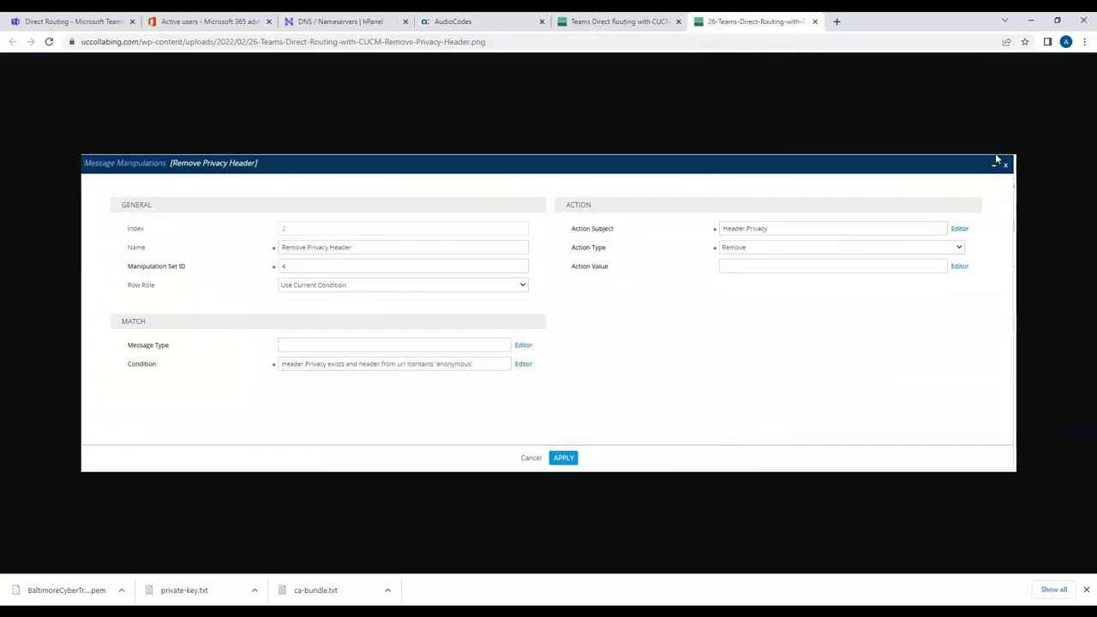
left_click(815, 21)
scroll(624, 232, "down", 5)
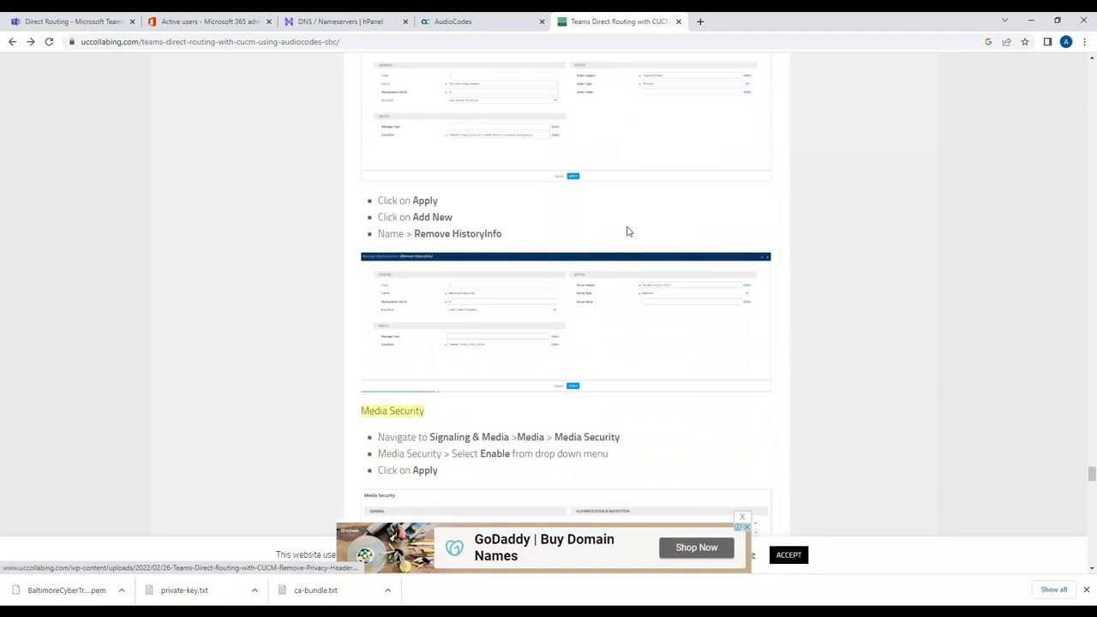
right_click(573, 187)
left_click(593, 189)
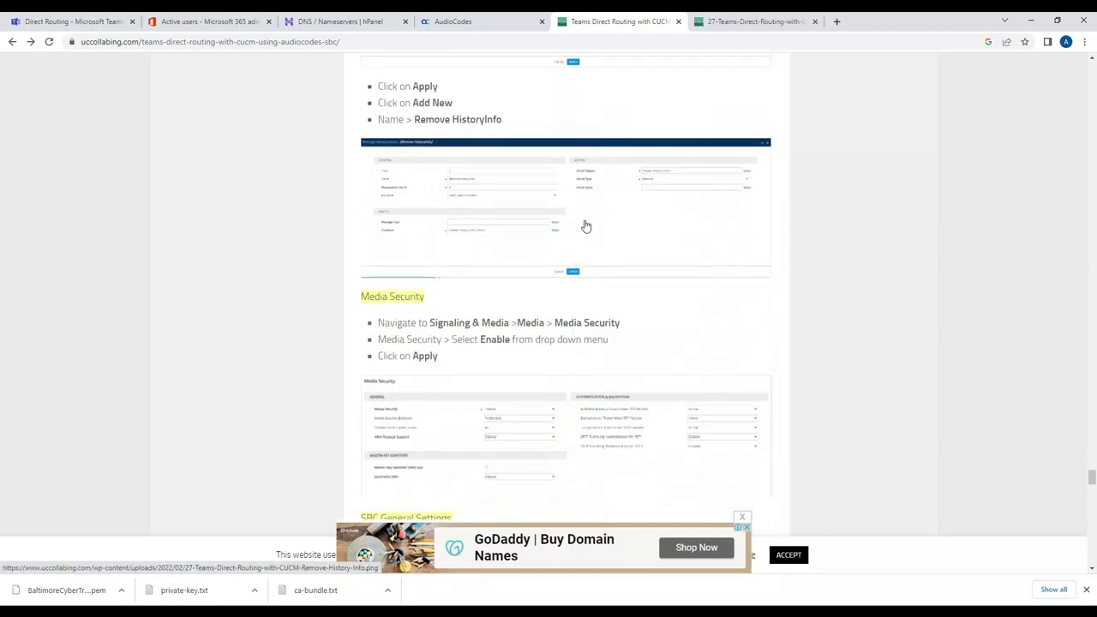
Step: Start a new manipulation rule named 'Remove HistoryInfo'
left_click_drag(415, 120, 519, 123)
key("ctrl+c")
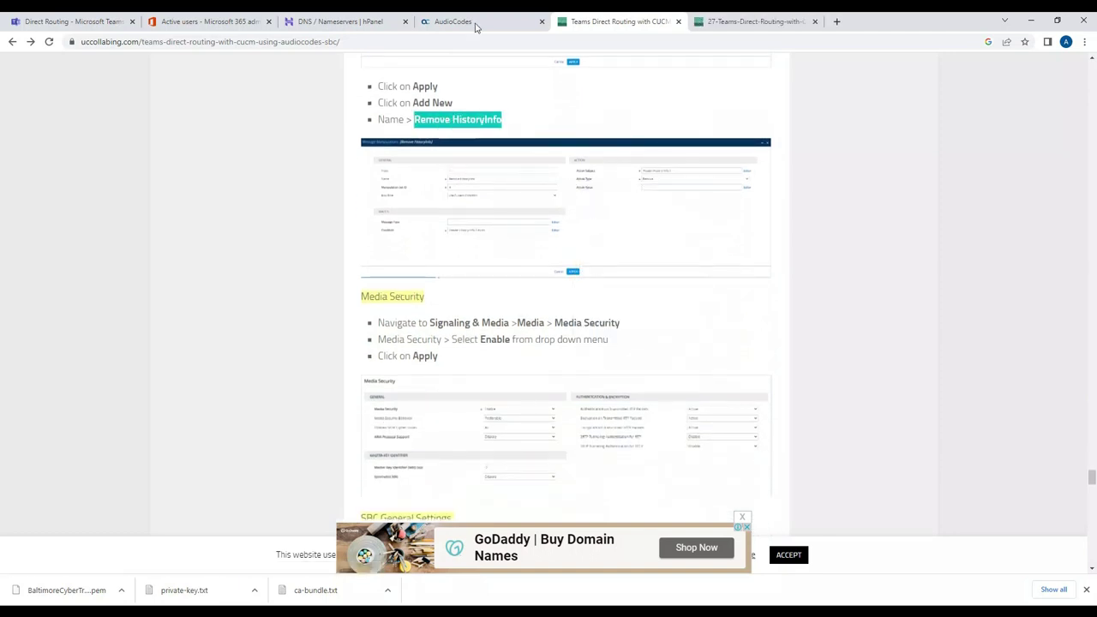
left_click(478, 21)
left_click(288, 178)
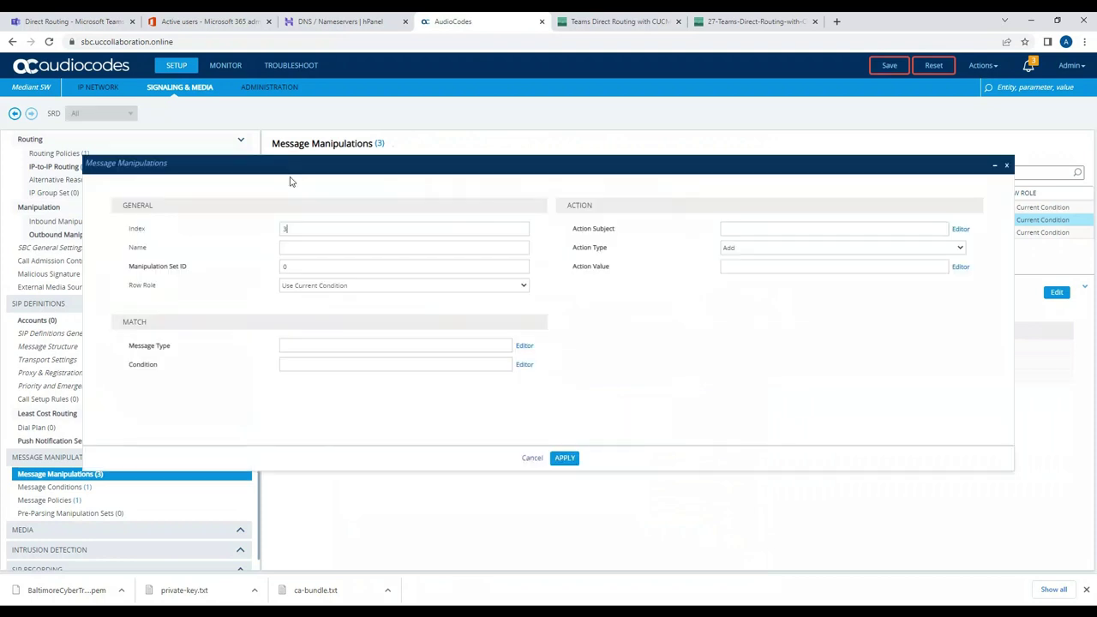
left_click(423, 247)
key("ctrl+v")
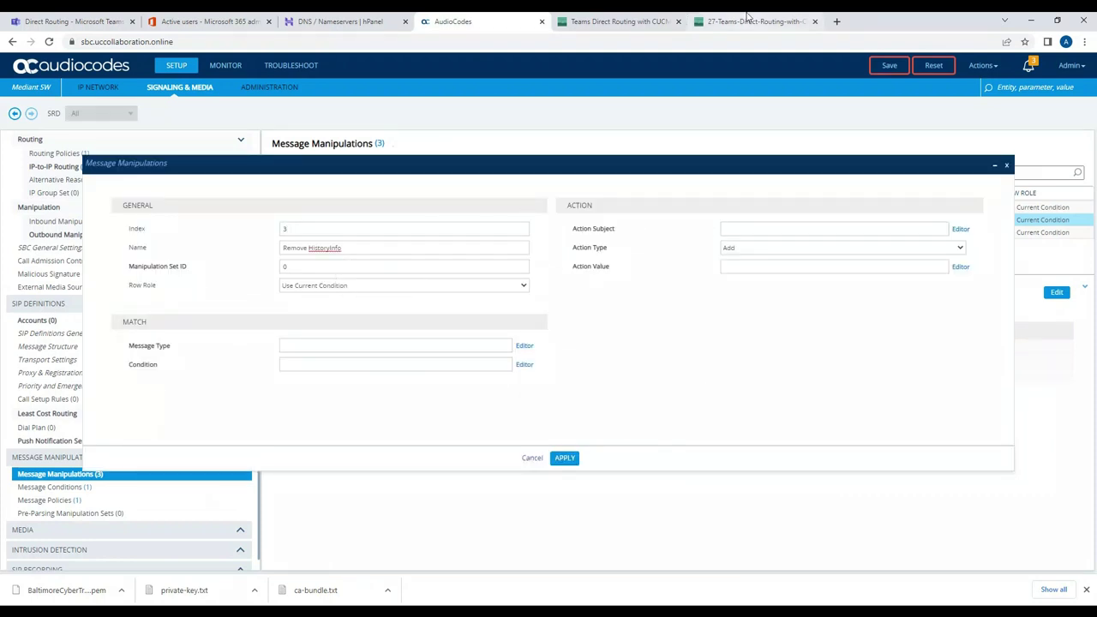
Step: Set the action subject to Header.History-Info.1 with action type Remove
left_click(754, 21)
key("super+r")
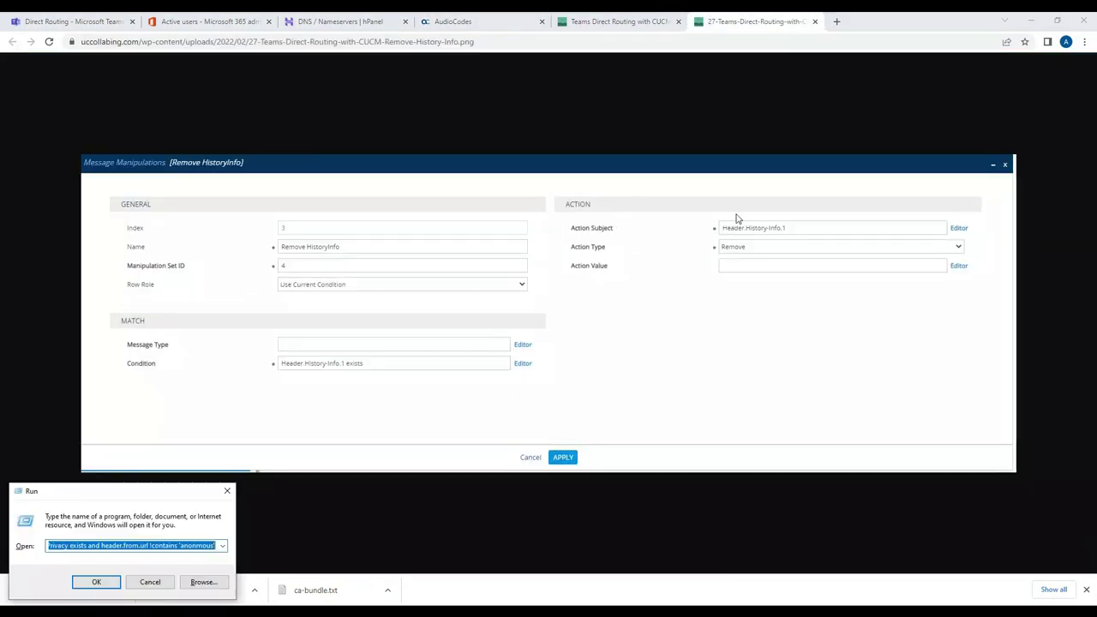
type("Header.h")
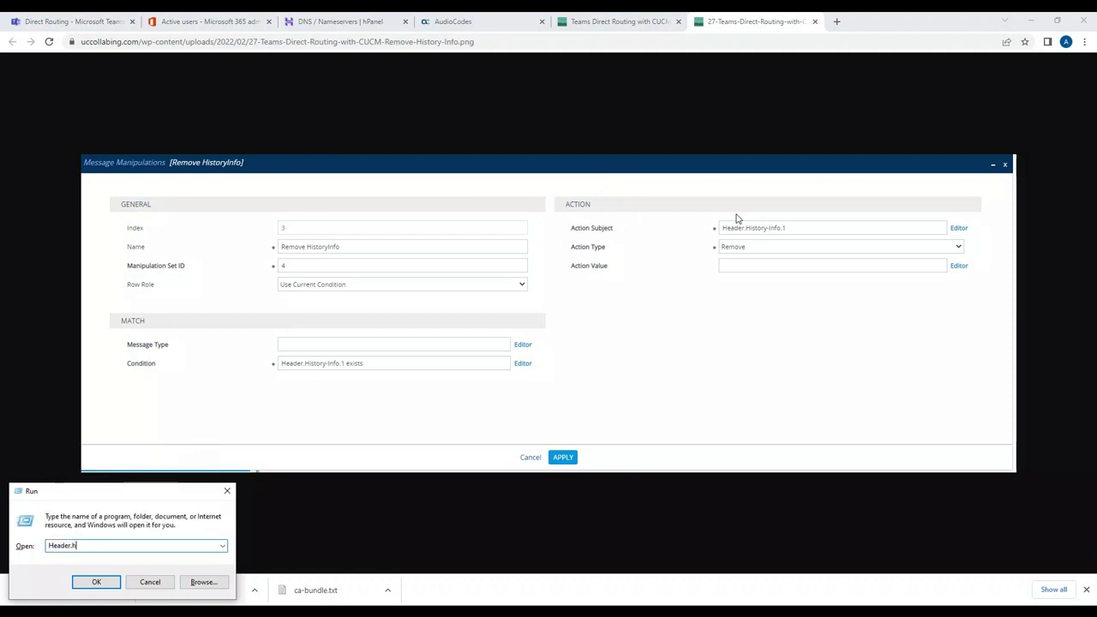
type("i")
key("ctrl+a")
right_click(735, 219)
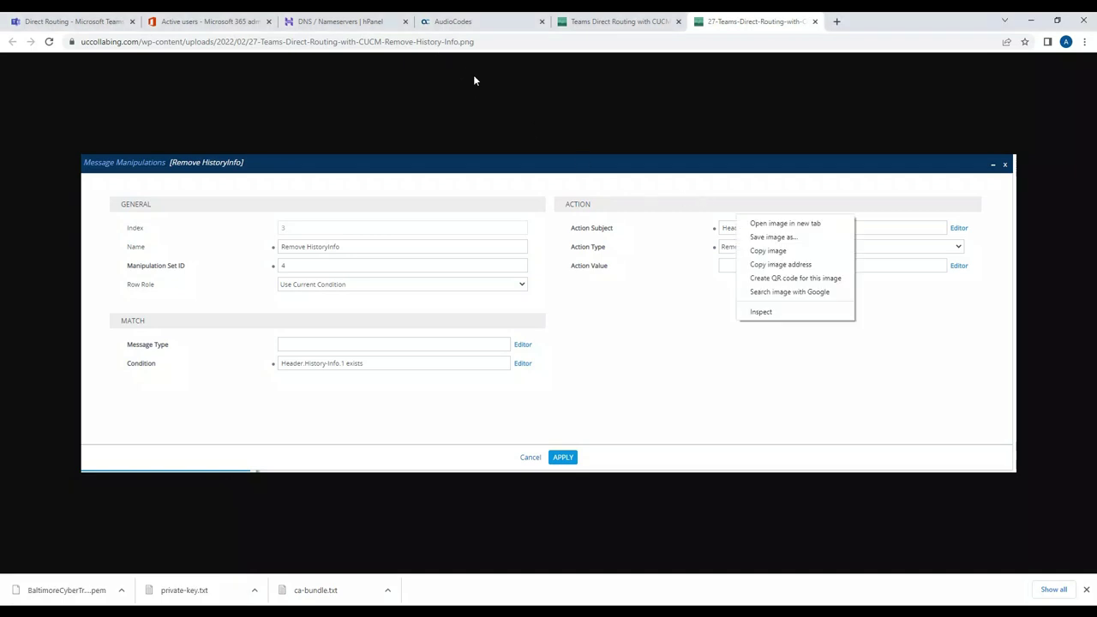
left_click(459, 23)
left_click(776, 228)
type("Header.History-Info.1")
left_click(803, 247)
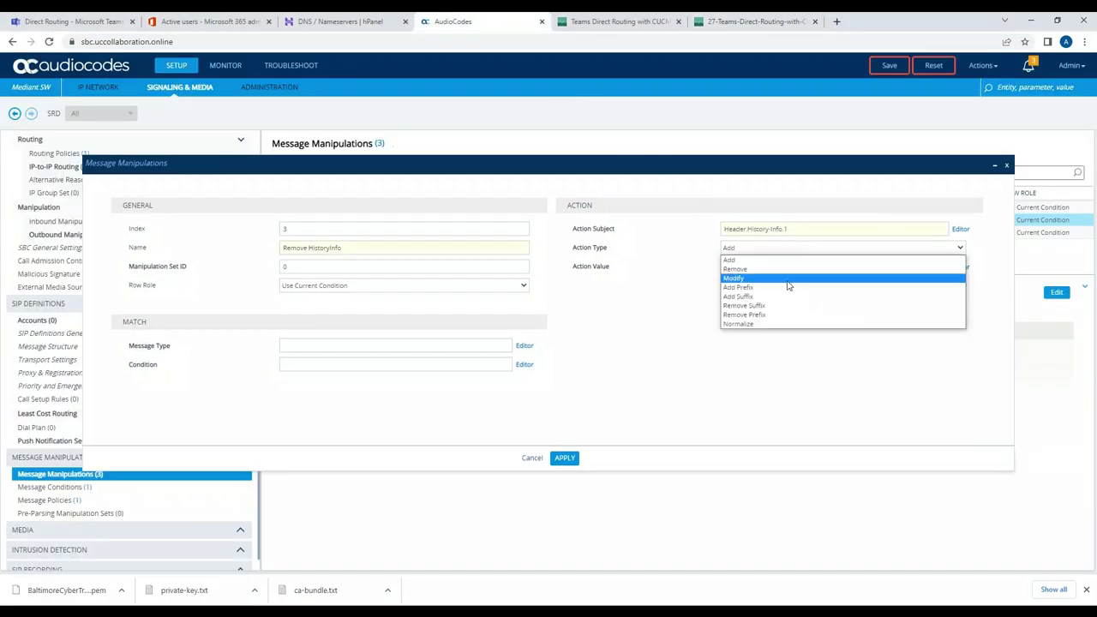
left_click(786, 268)
Step: Enter the condition 'Header.History-Info.1 exists'
left_click(738, 21)
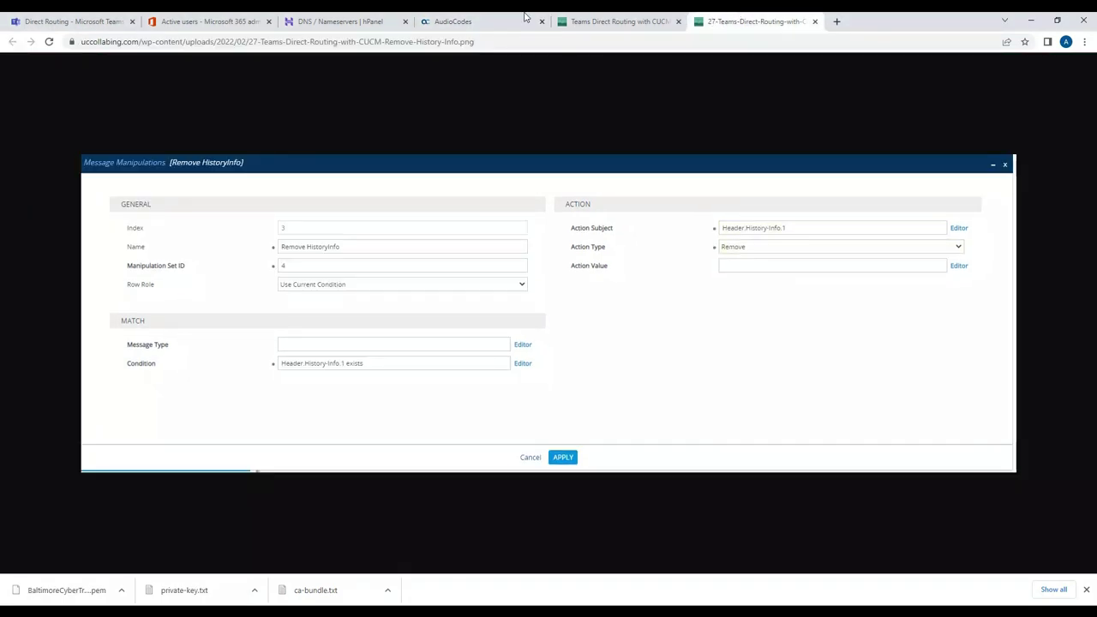
key("super+r")
type("Header.Histo")
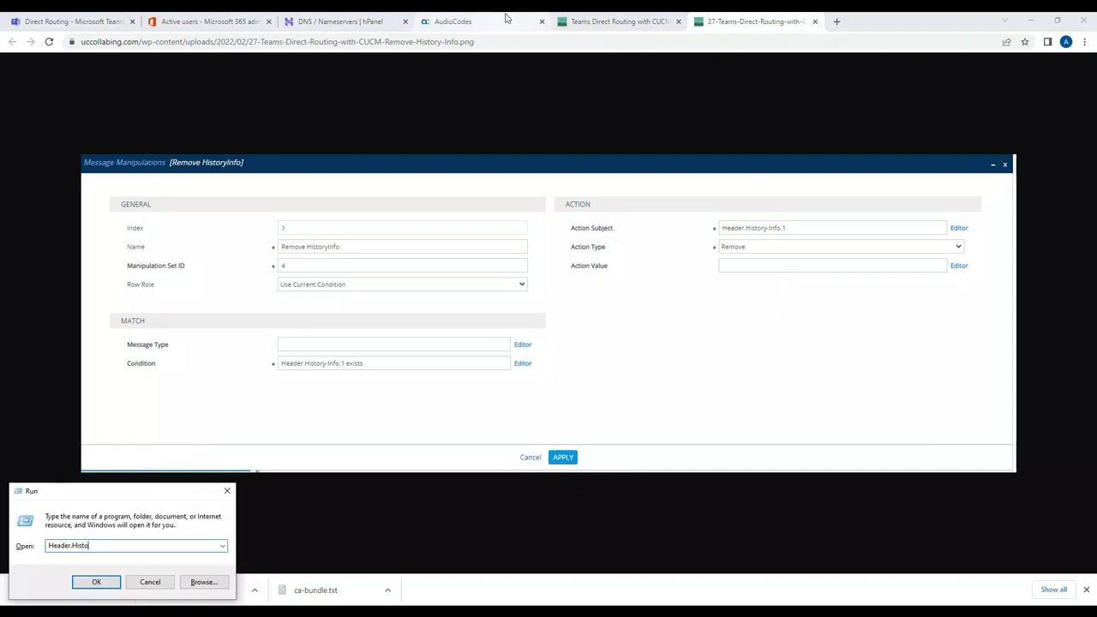
type("ry-Info.1 exist")
type("st")
key("ctrl+a")
key("ctrl+c")
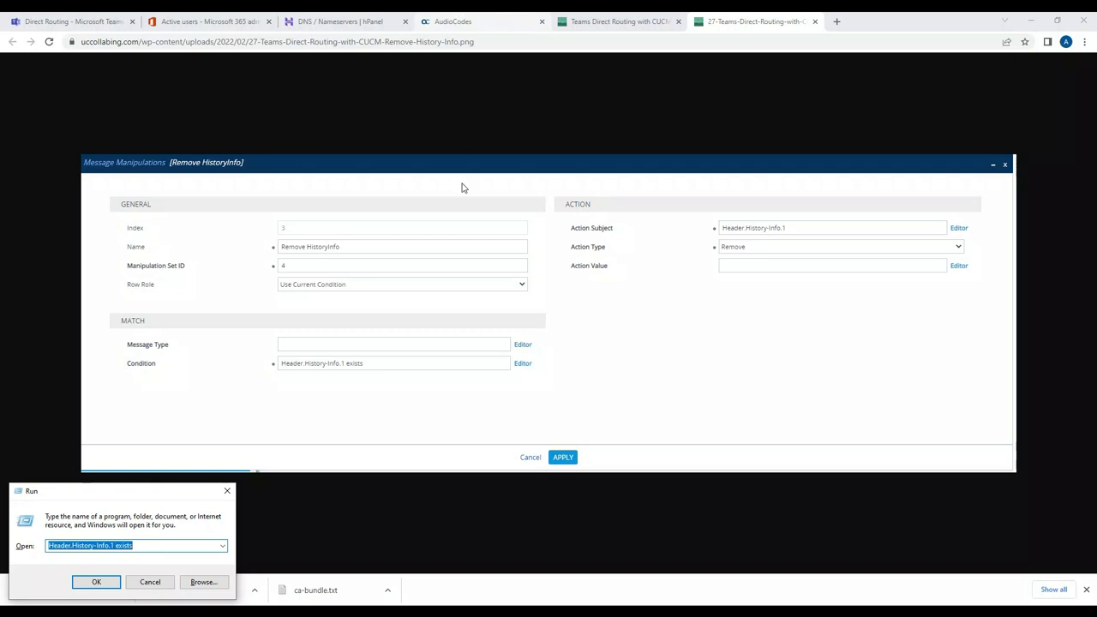
left_click(462, 21)
left_click(382, 364)
key("ctrl+v")
Step: Set the manipulation set ID to 4 and apply the rule
left_click(730, 18)
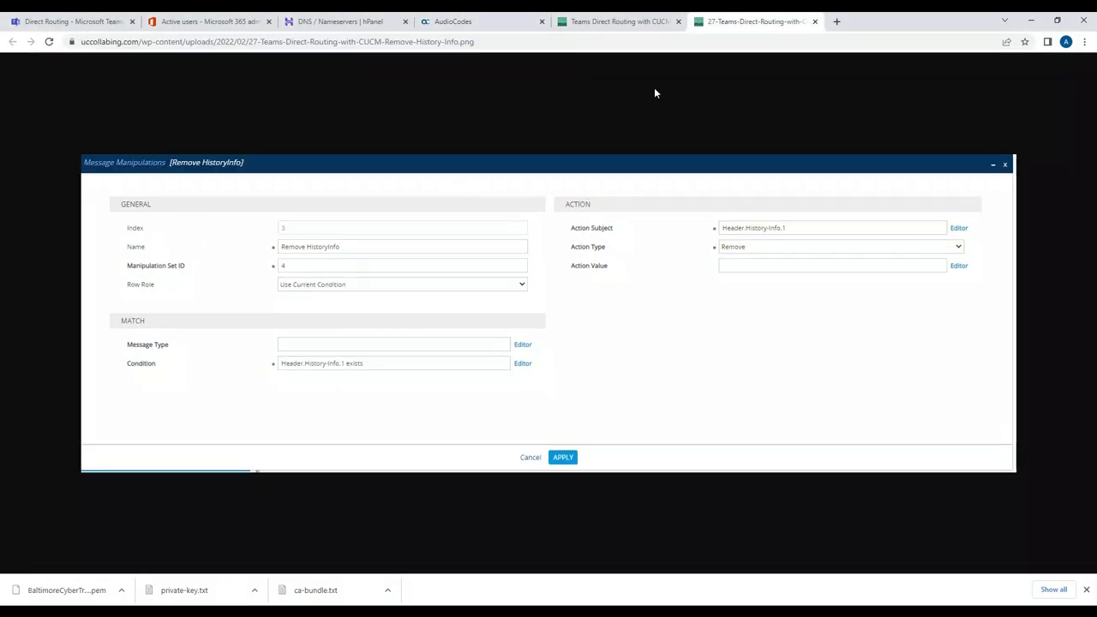
left_click(476, 19)
left_click(301, 269)
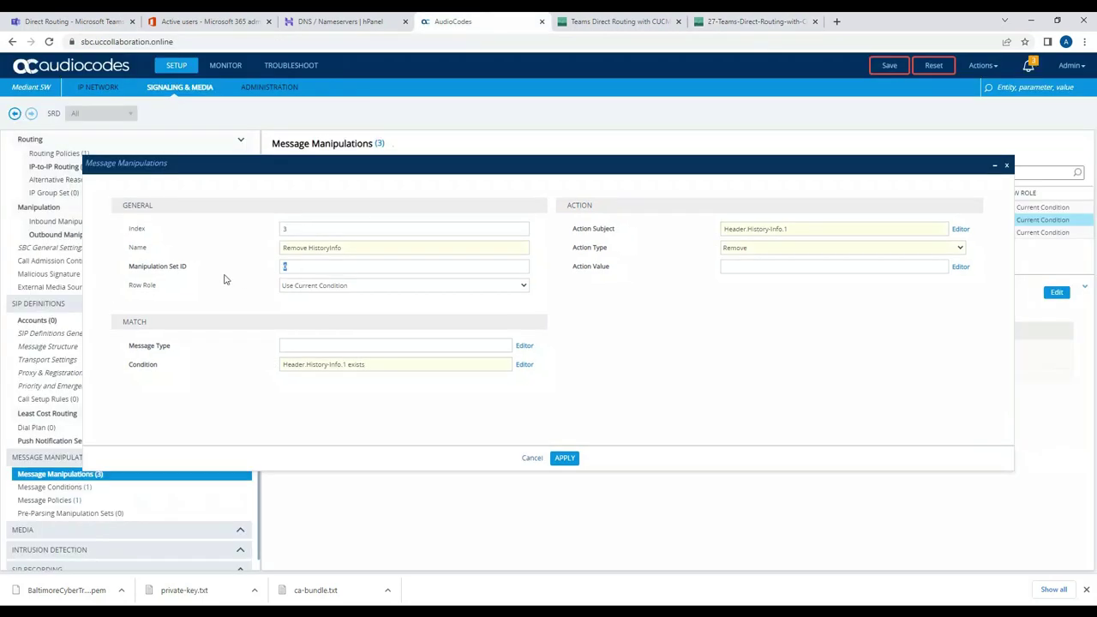
left_click(737, 21)
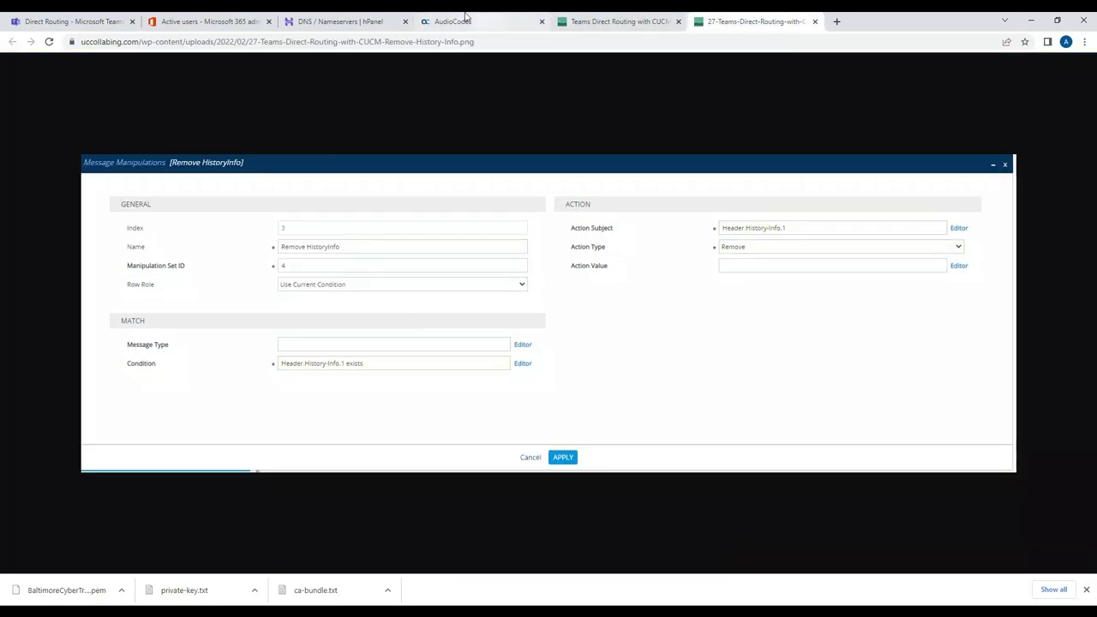
left_click(469, 20)
left_click(564, 457)
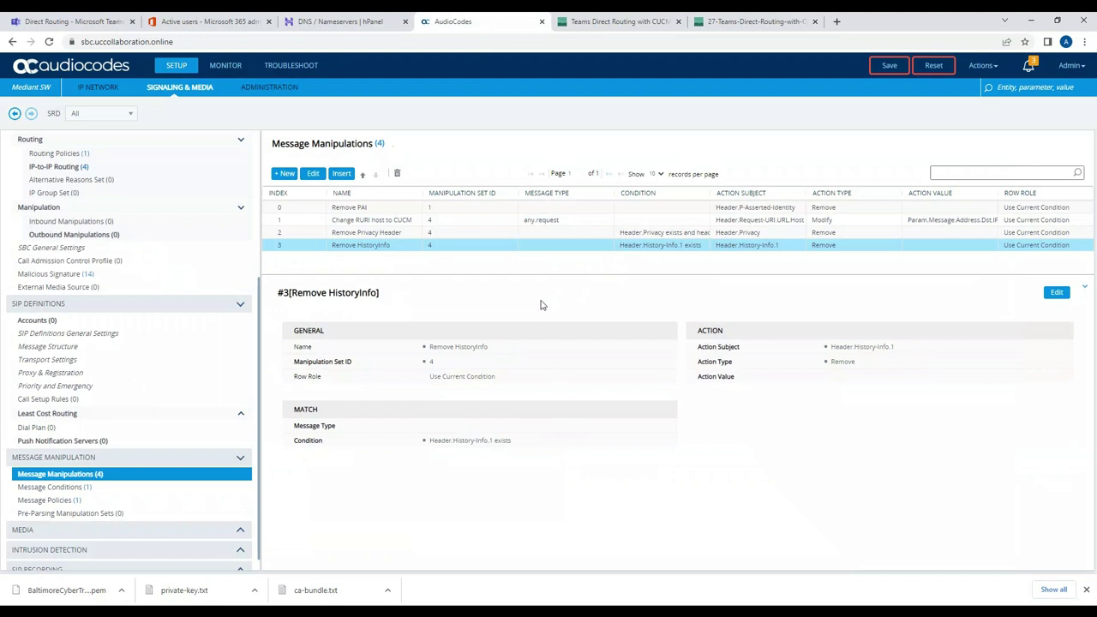
Step: Give CUCM IP Group outbound message manipulation set 4 and apply
left_click(718, 18)
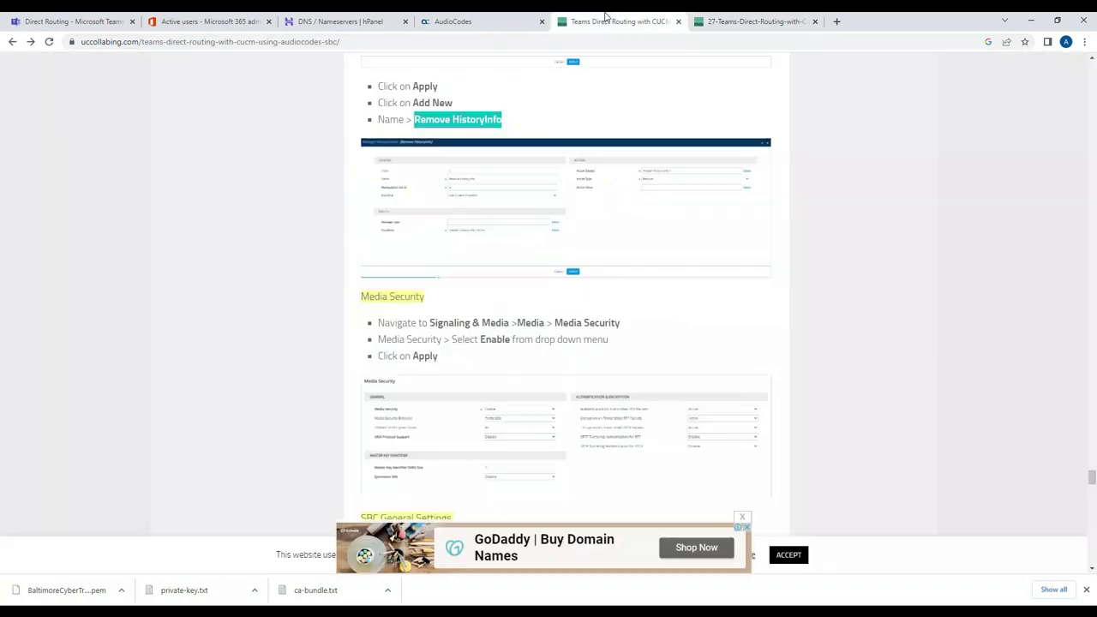
left_click(604, 21)
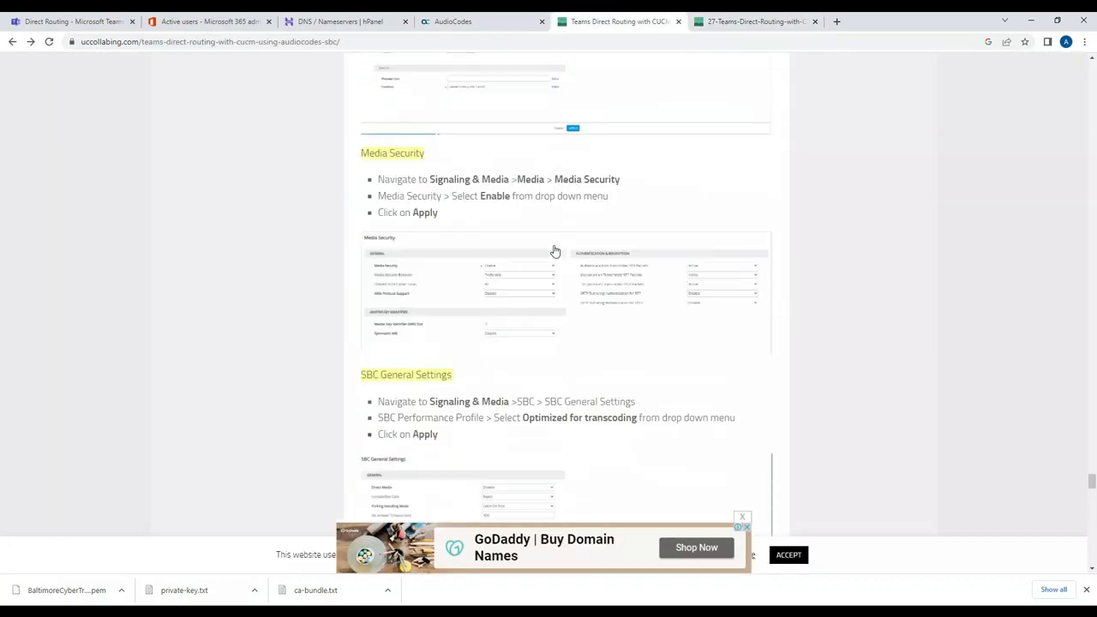
scroll(555, 251, "down", 1)
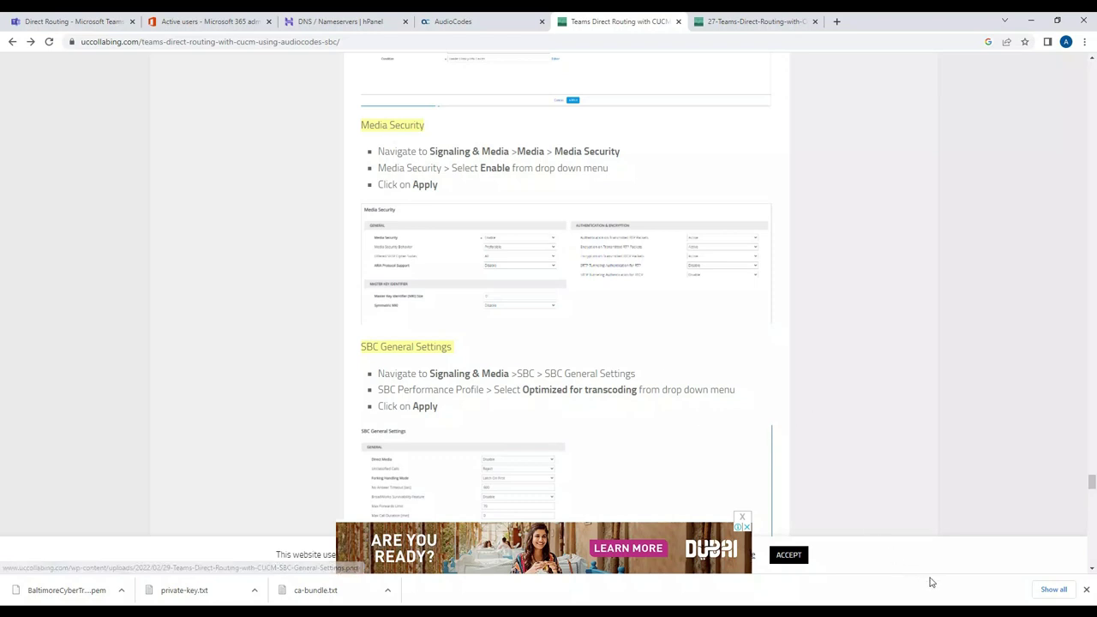
left_click(457, 19)
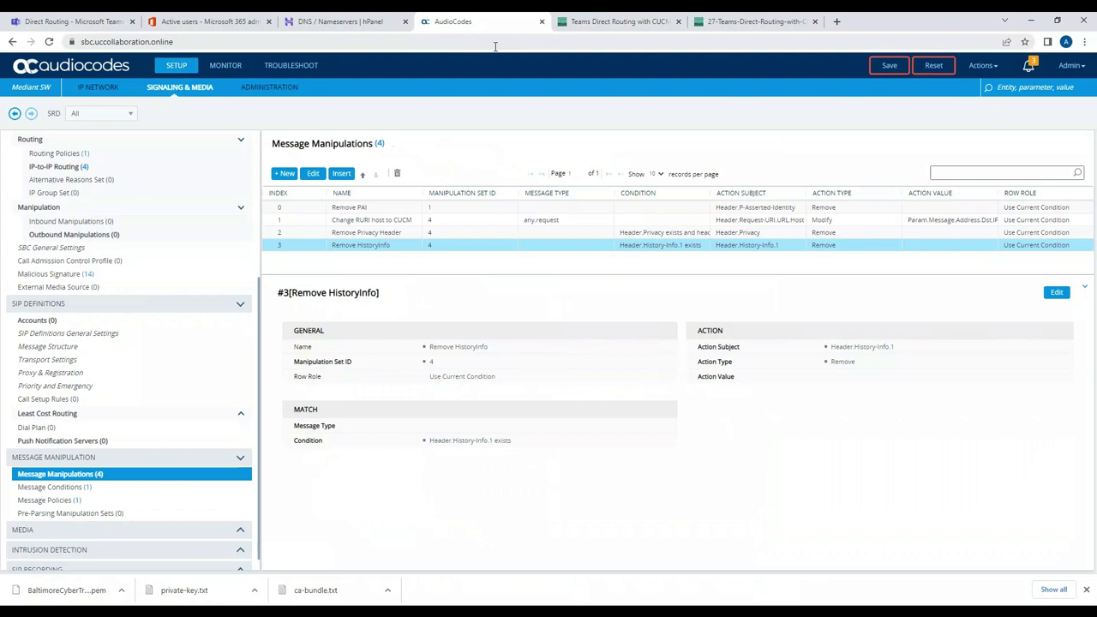
scroll(150, 257, "up", 3)
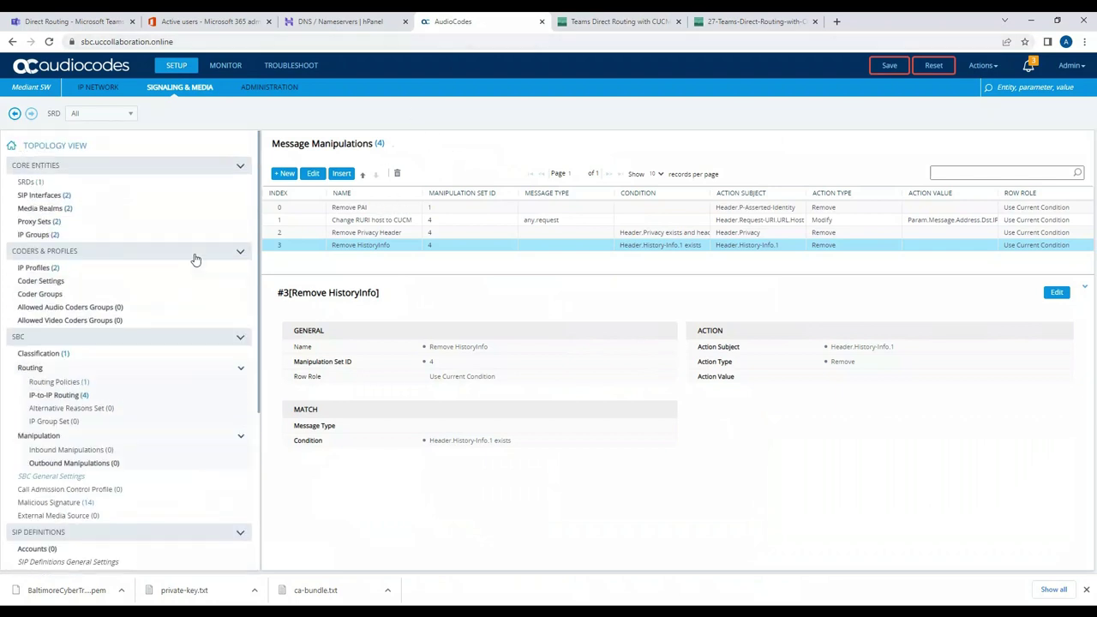
left_click(54, 234)
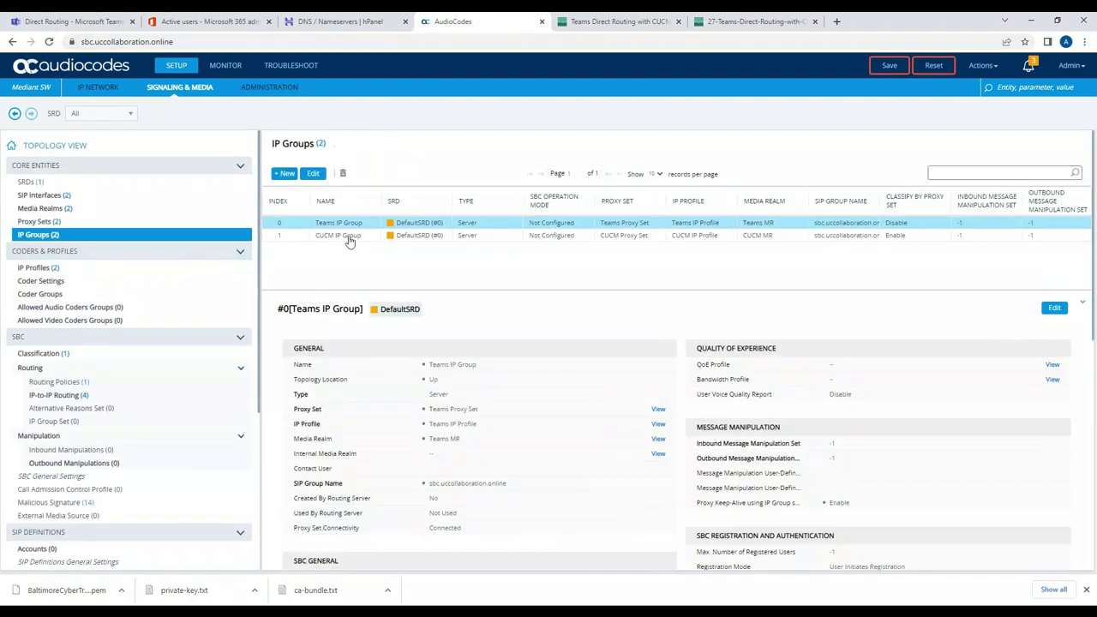
double_click(350, 238)
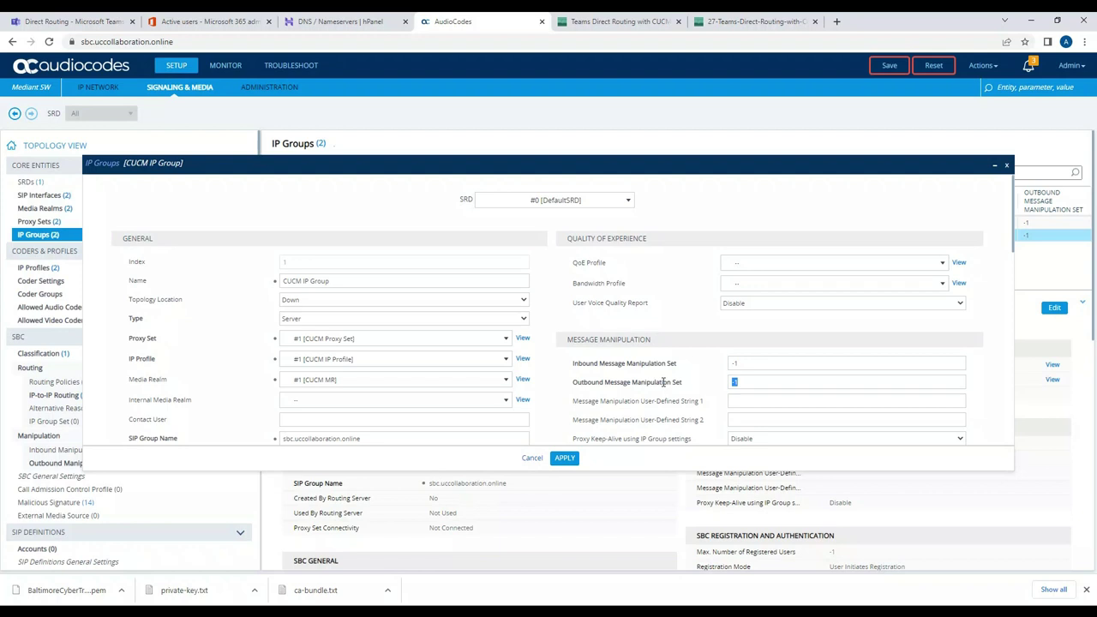
left_click(564, 458)
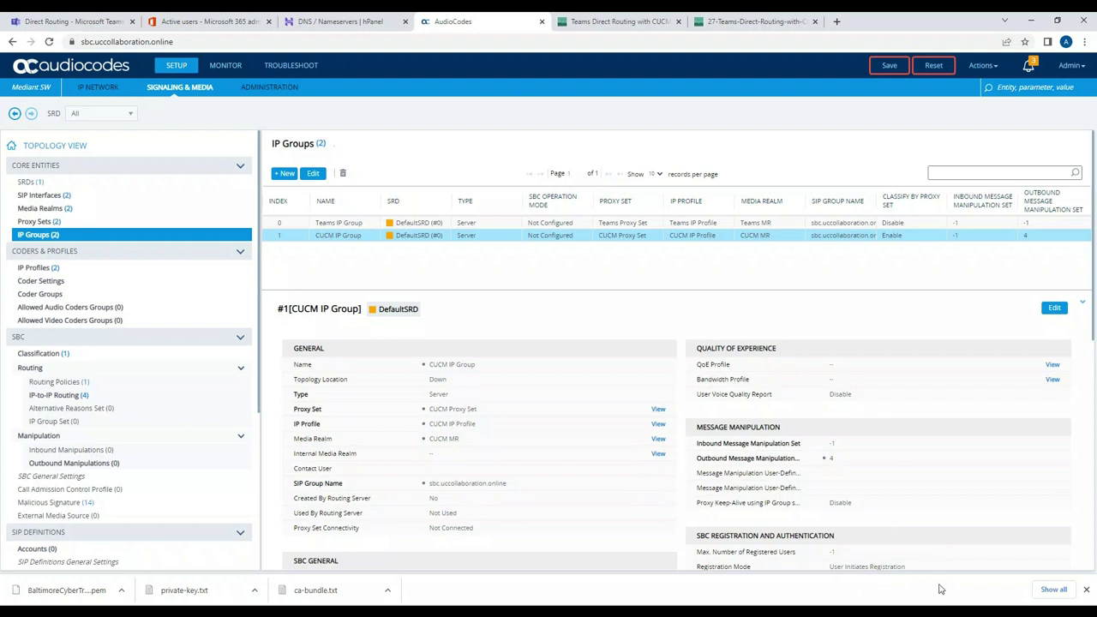
scroll(147, 377, "down", 1)
scroll(147, 377, "down", 3)
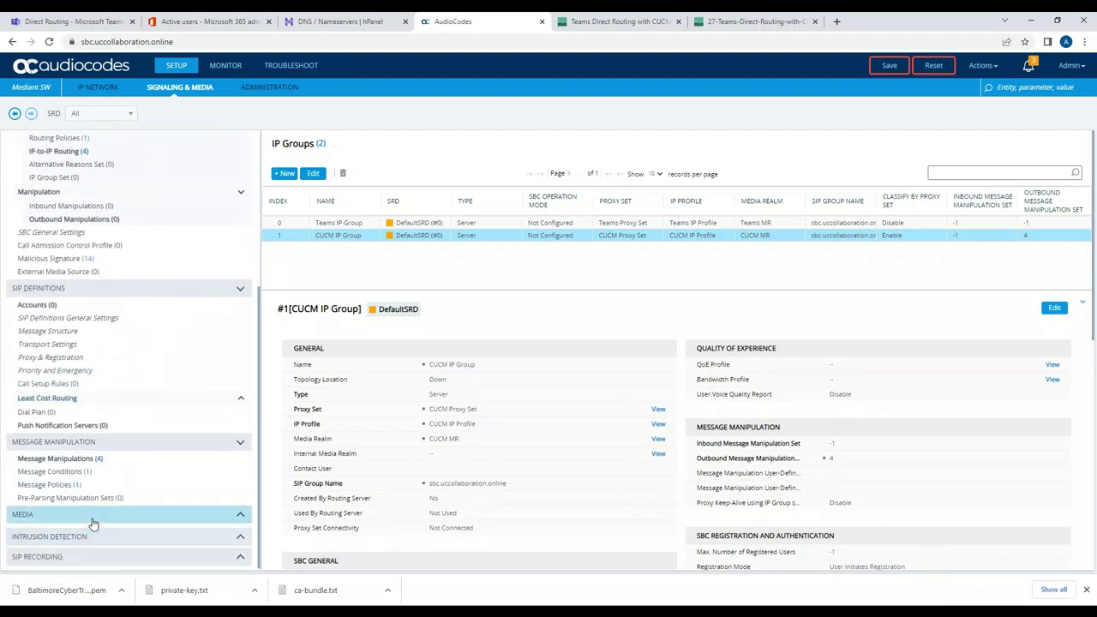
Step: Enable Media Security in the Media settings and apply the change
left_click(90, 516)
left_click(51, 530)
left_click(555, 201)
left_click(552, 222)
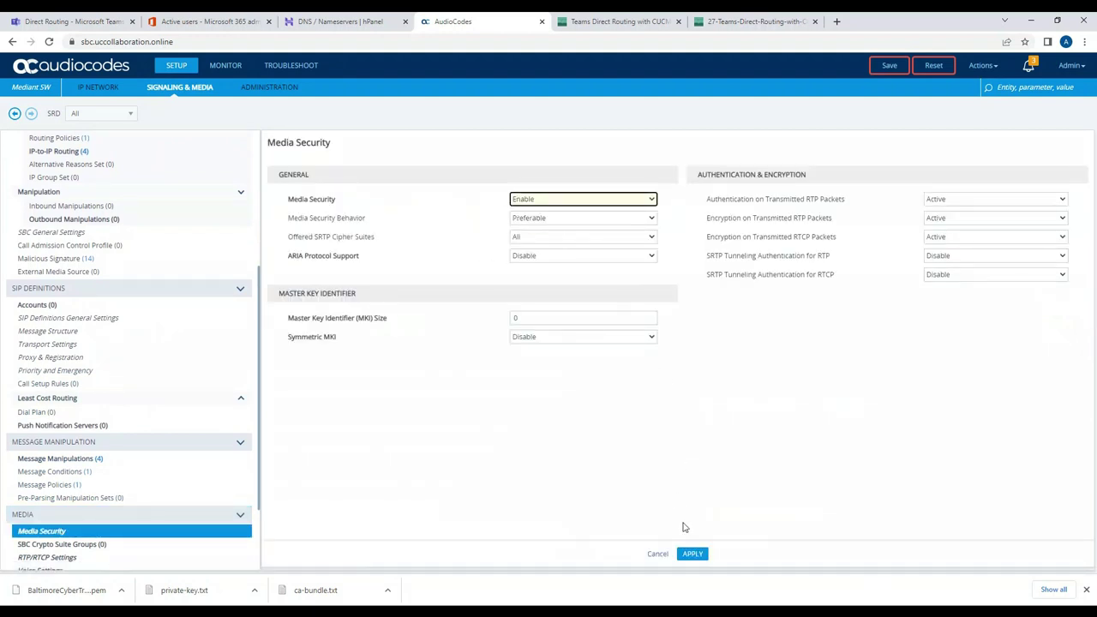
left_click(696, 553)
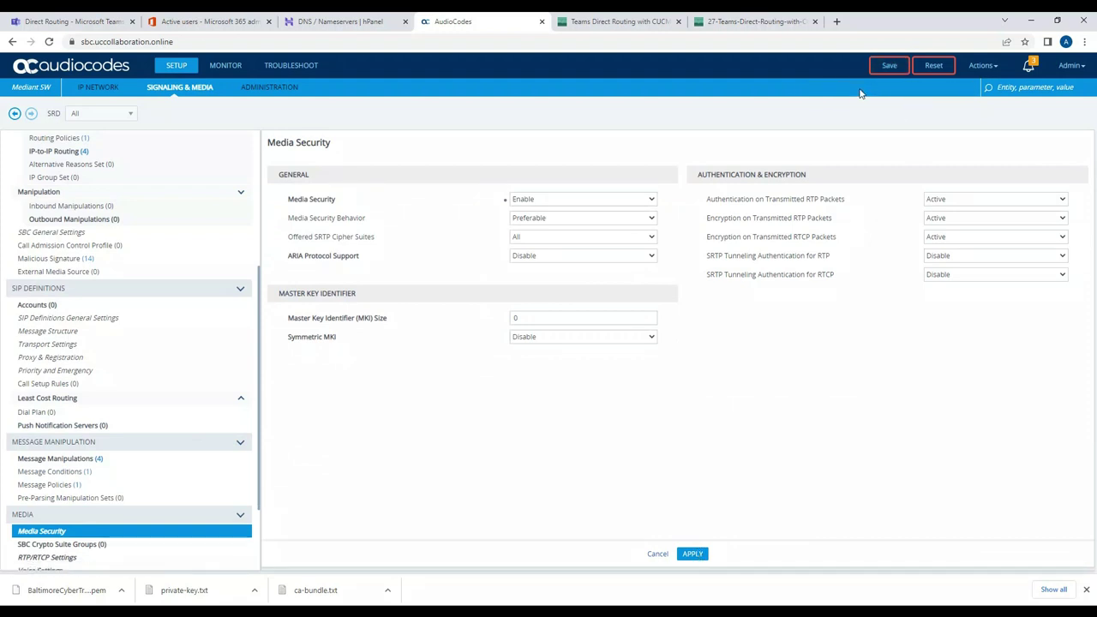
Step: Save the device configuration, confirming with Yes
left_click(889, 65)
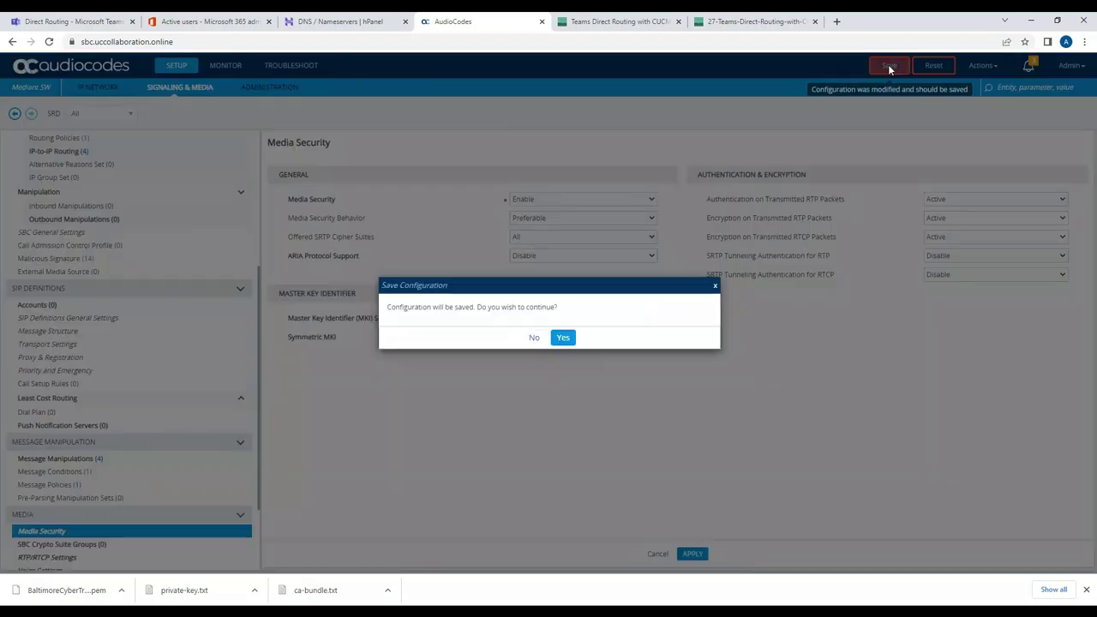
left_click(564, 339)
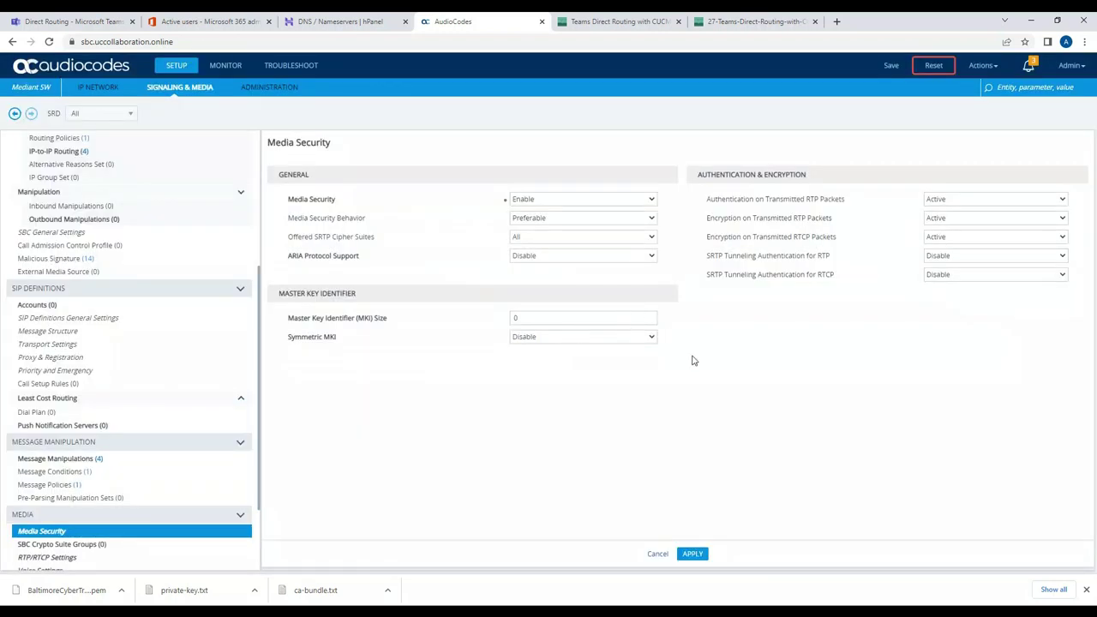
scroll(206, 315, "up", 5)
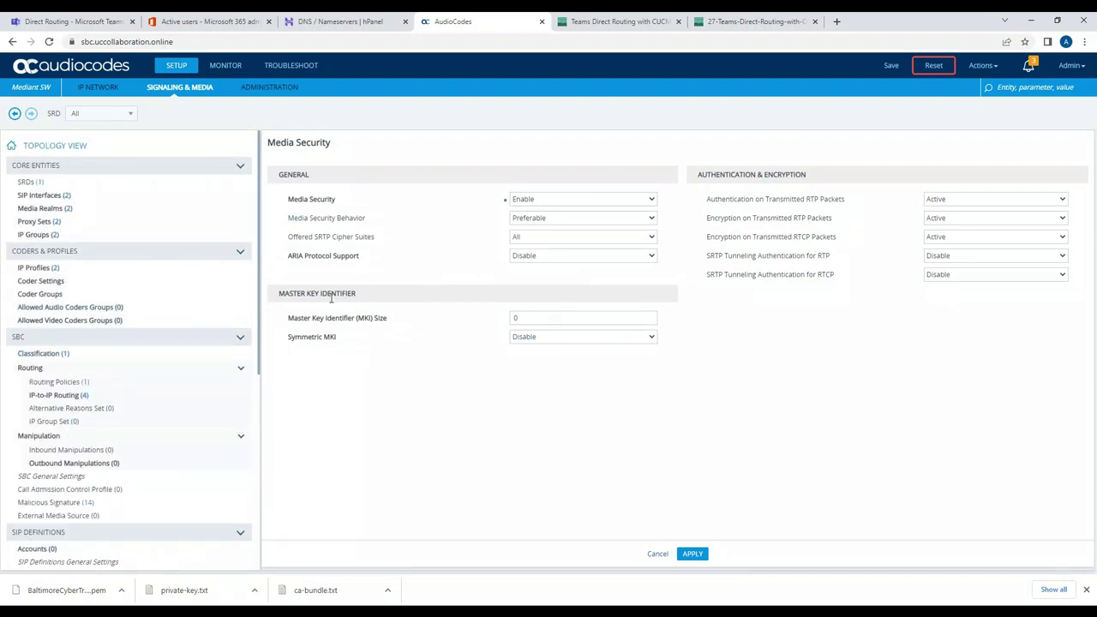
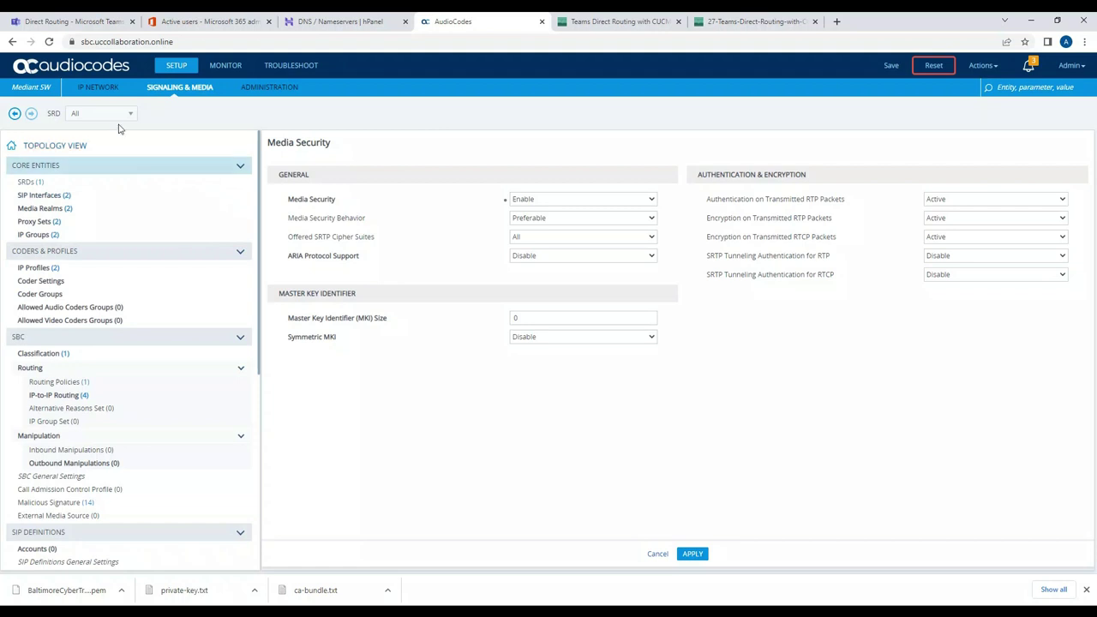
Step: Open the Media Realms list showing Teams MR (WAN, 6000–65531) and CUCM MR (LAN)
left_click(106, 88)
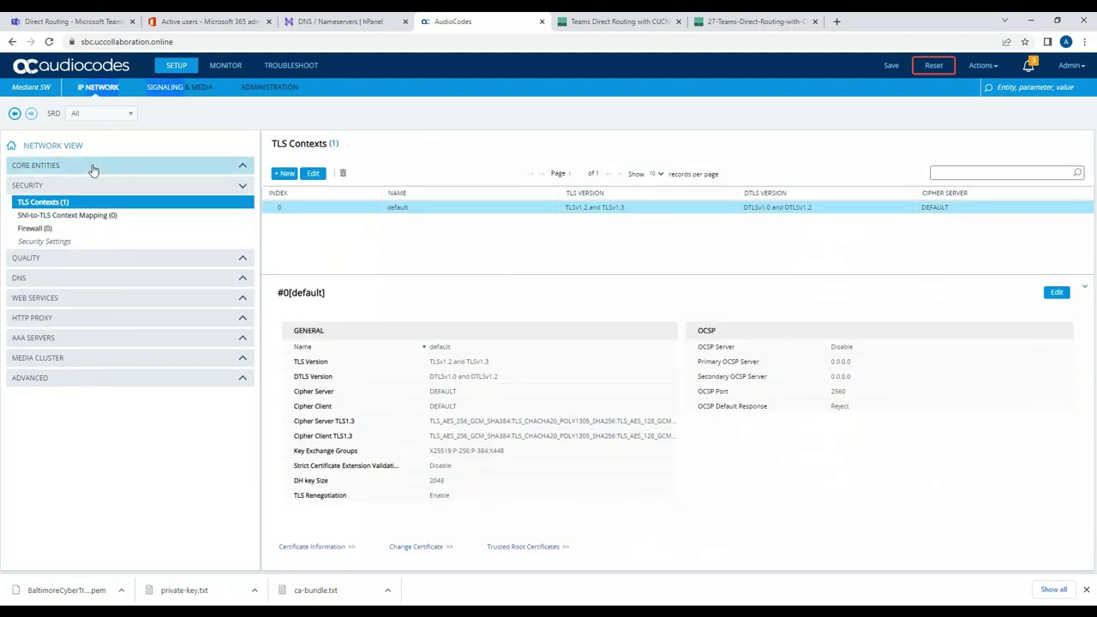
left_click(108, 90)
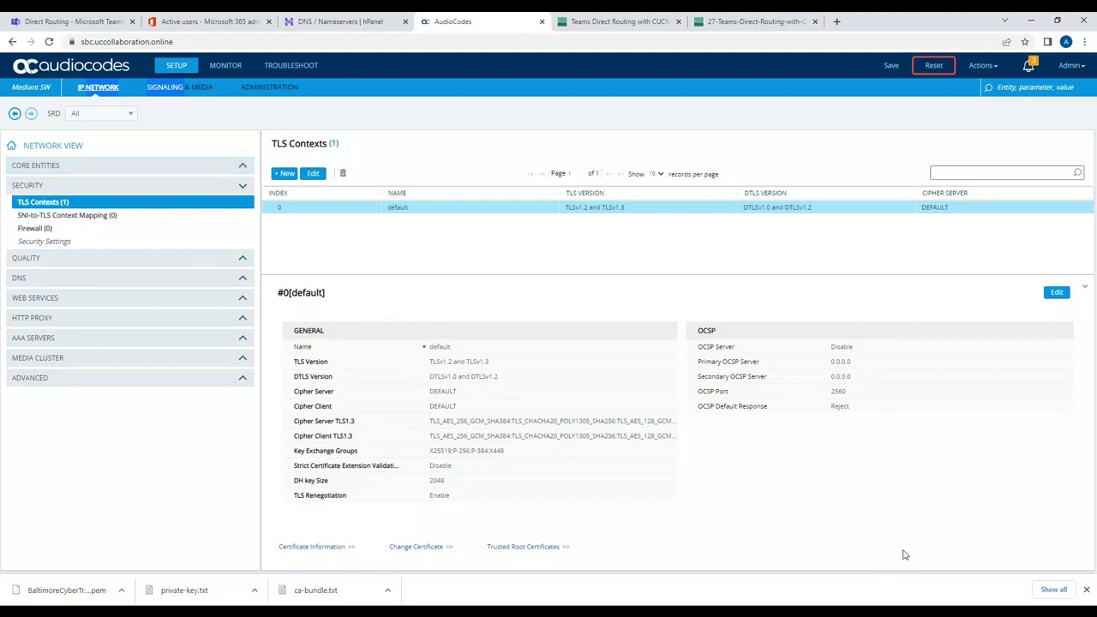
left_click(41, 166)
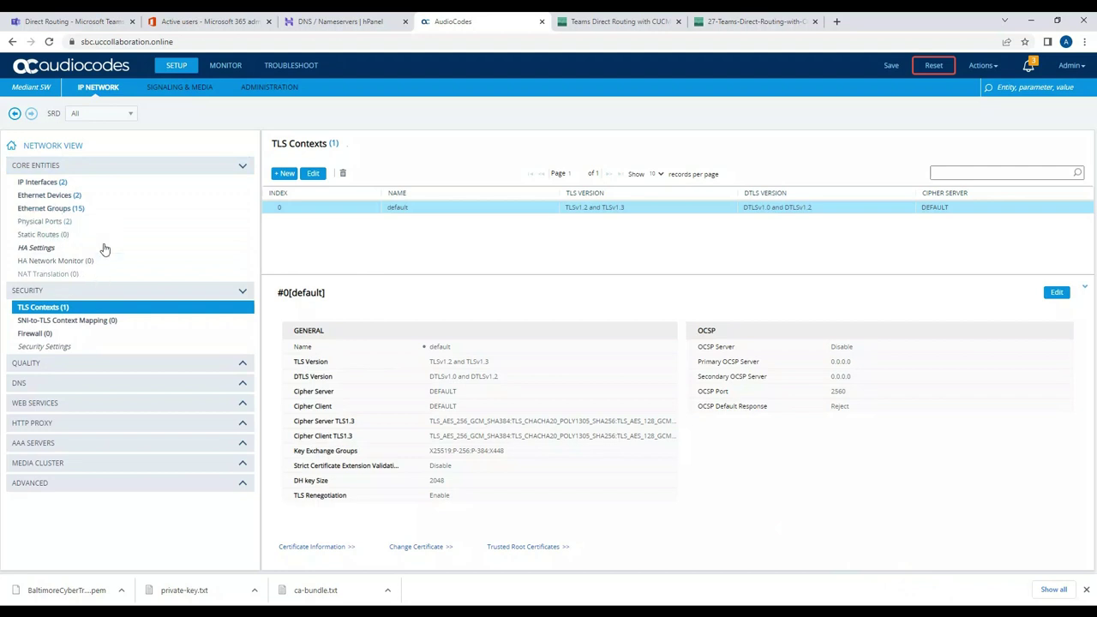
left_click(180, 87)
left_click(41, 208)
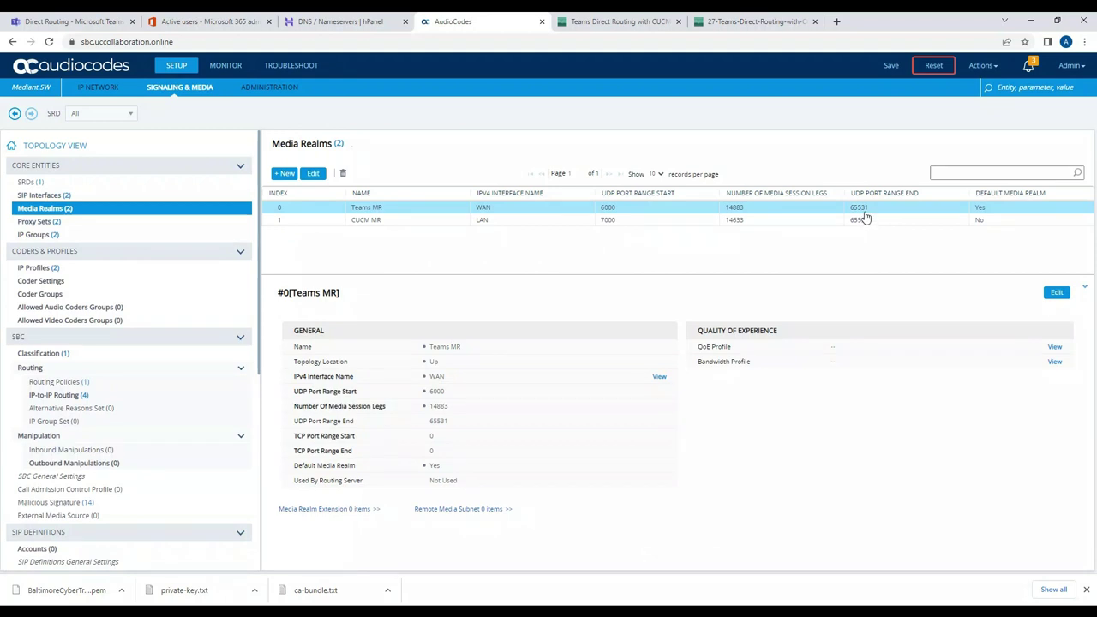
Step: Reduce Teams MR to 100 media session legs, narrowing its ports to 6000–6399
double_click(443, 211)
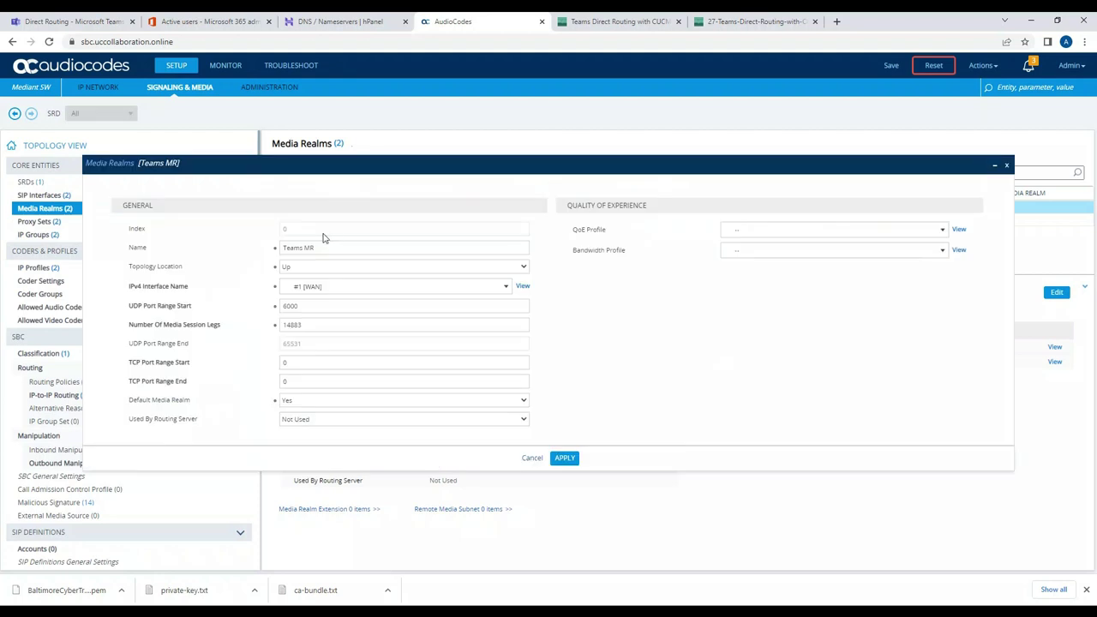
double_click(308, 322)
type("1")
left_click(564, 457)
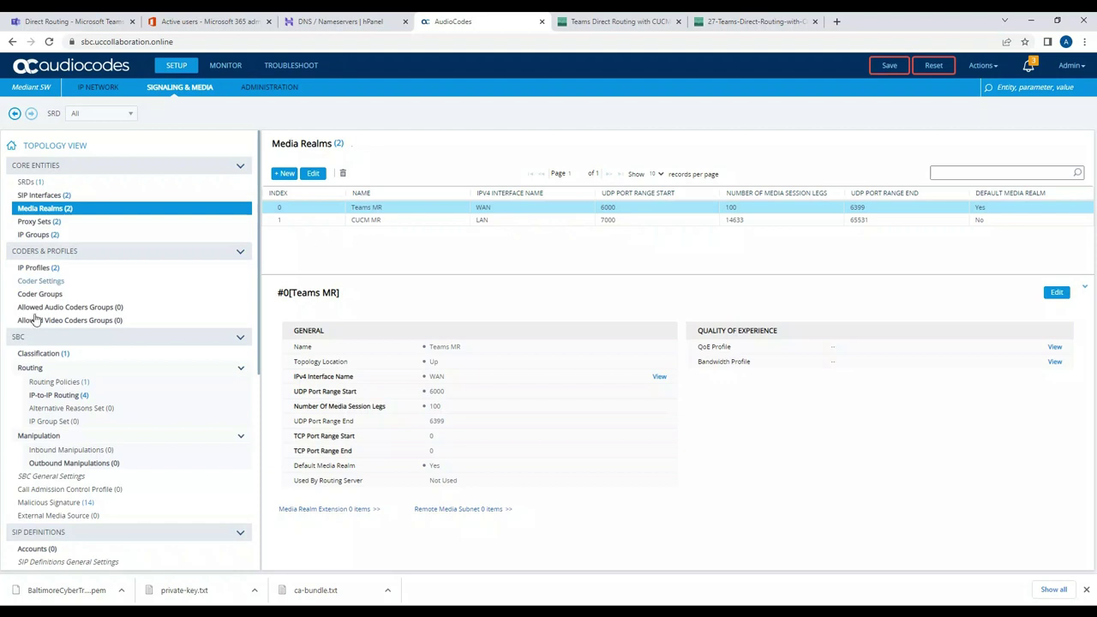
Step: Start a new NAT Translation rule with source interface #1 [WAN] and source ports 5061–5061
left_click(94, 88)
left_click(49, 275)
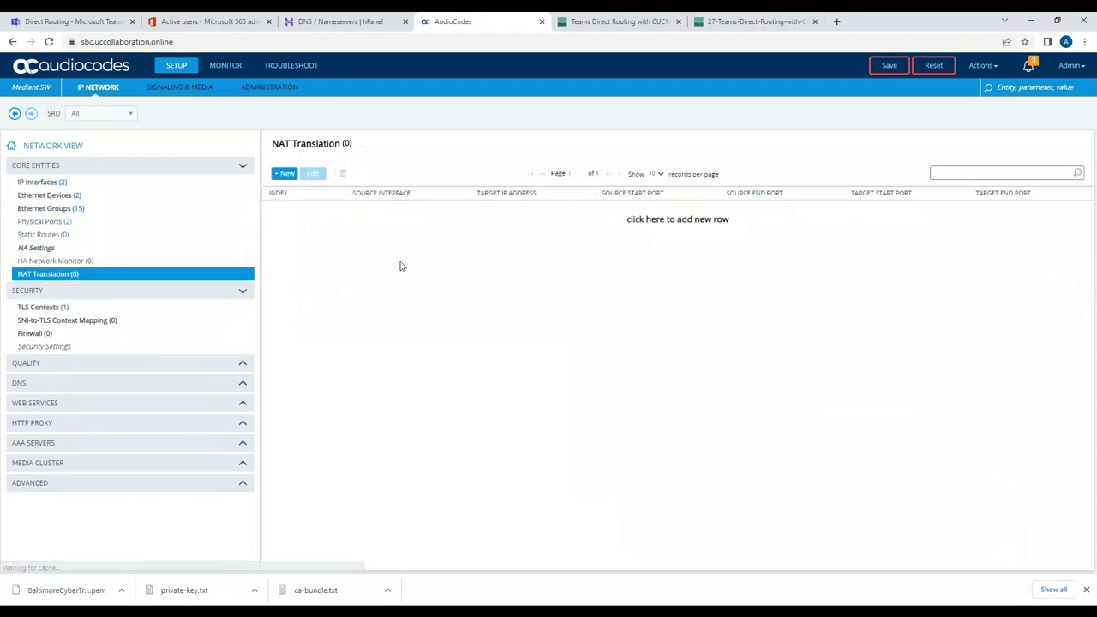
left_click(284, 173)
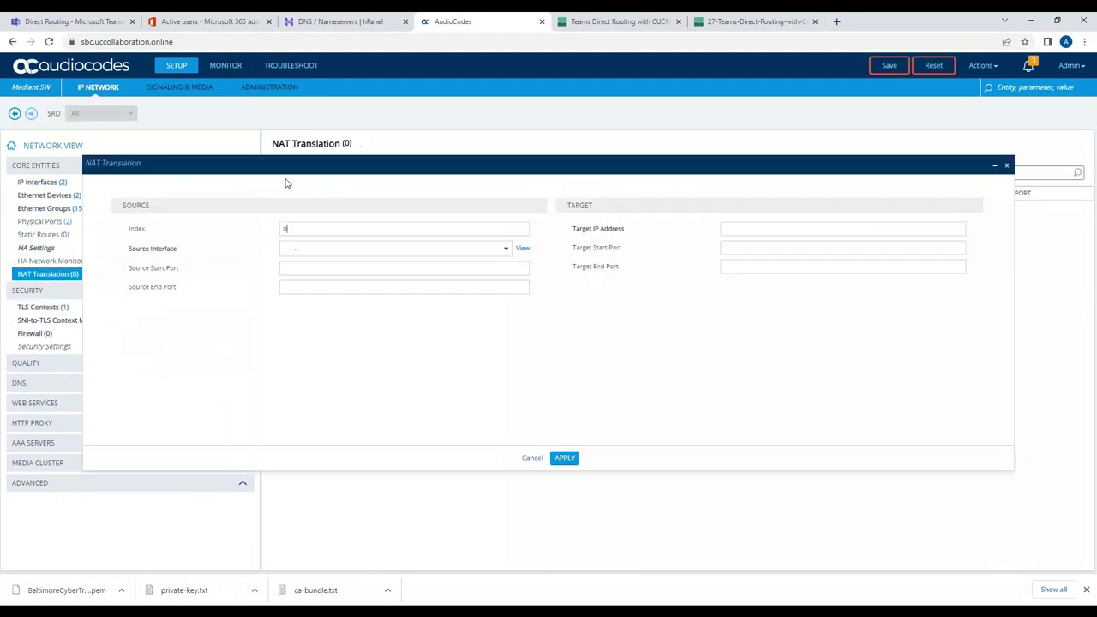
left_click(300, 252)
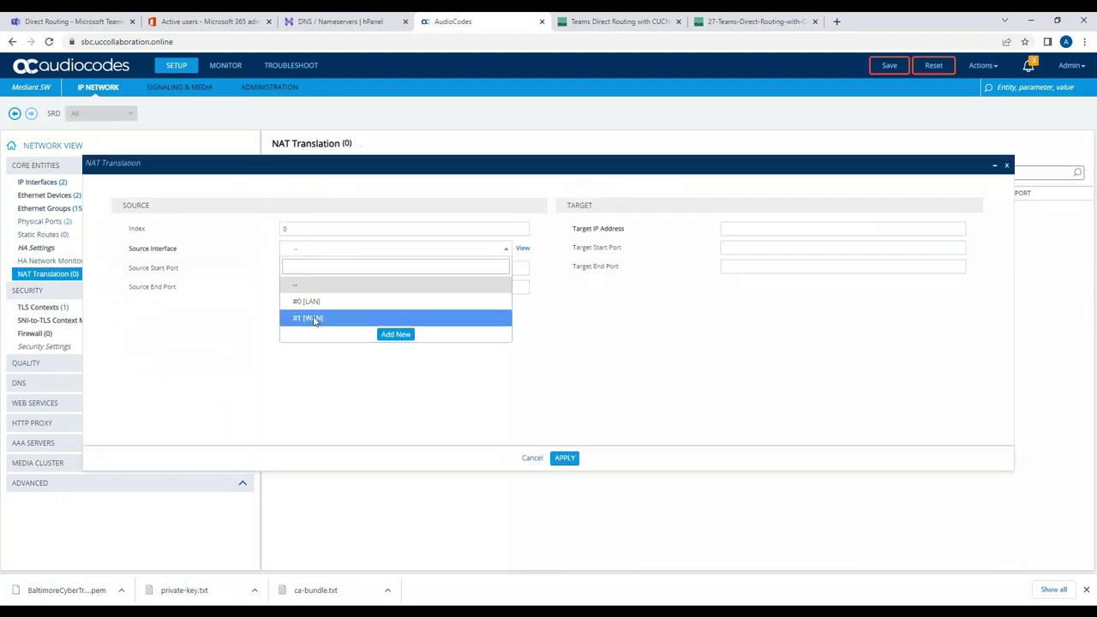
left_click(313, 317)
left_click(306, 268)
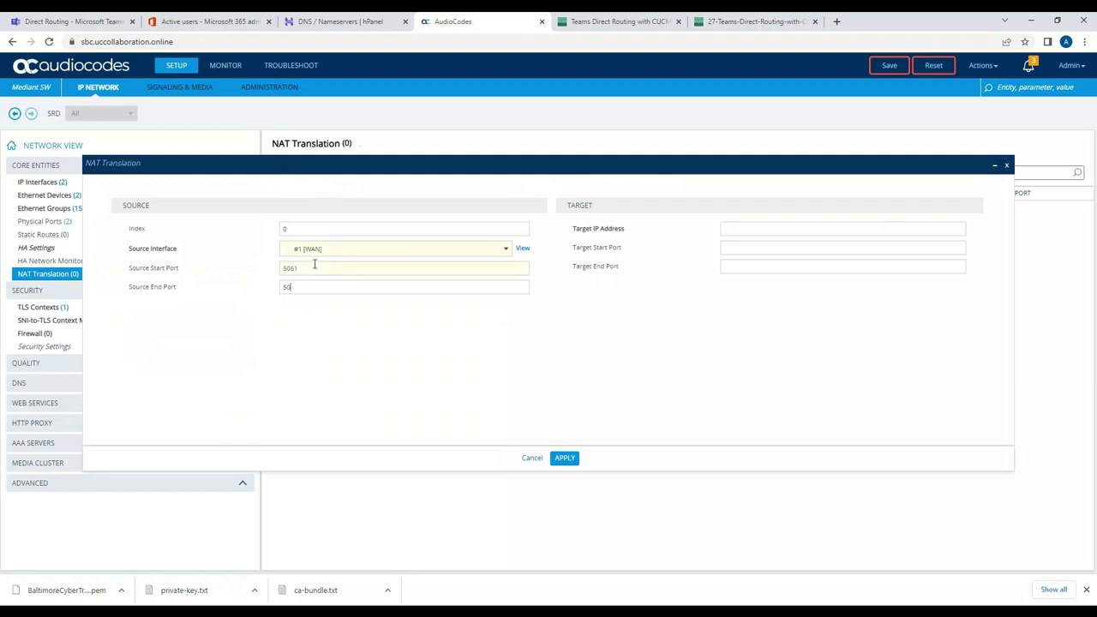
left_click(382, 285)
Step: Copy the sbc A-record IP from the DNS records for the rule's target IP
left_click(367, 23)
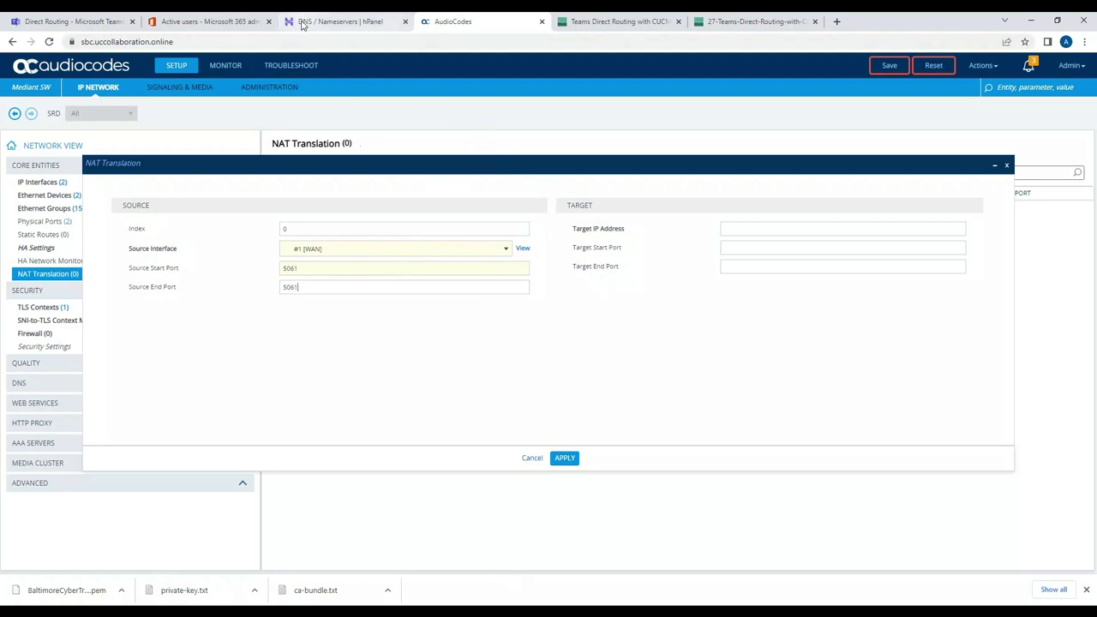
scroll(520, 452, "down", 2)
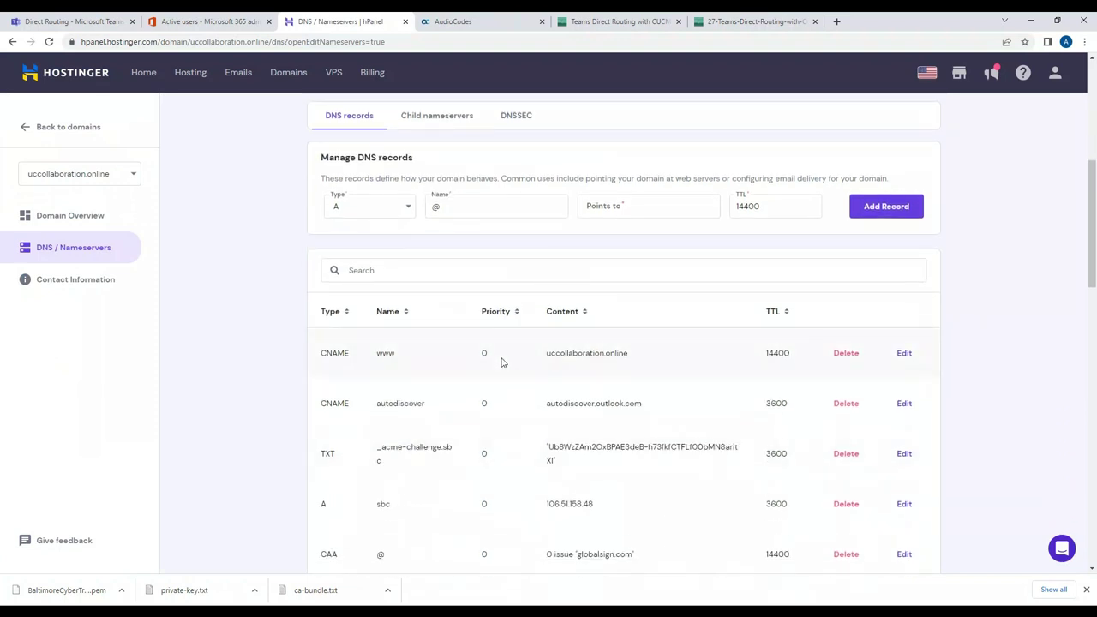
scroll(502, 360, "down", 1)
left_click_drag(592, 446, 535, 456)
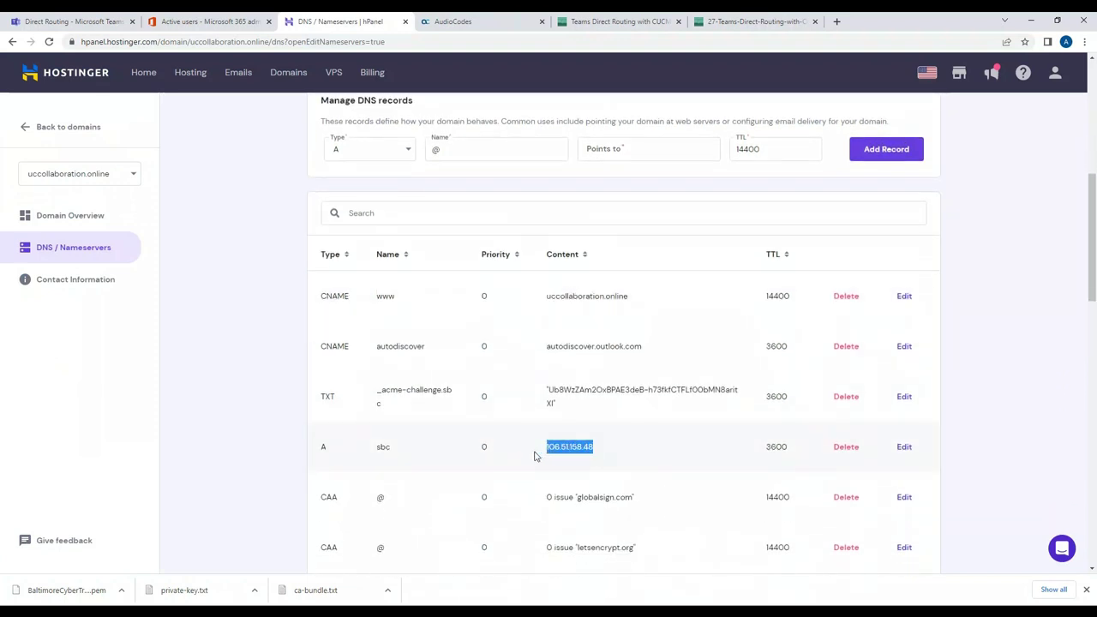
right_click(555, 452)
left_click(567, 460)
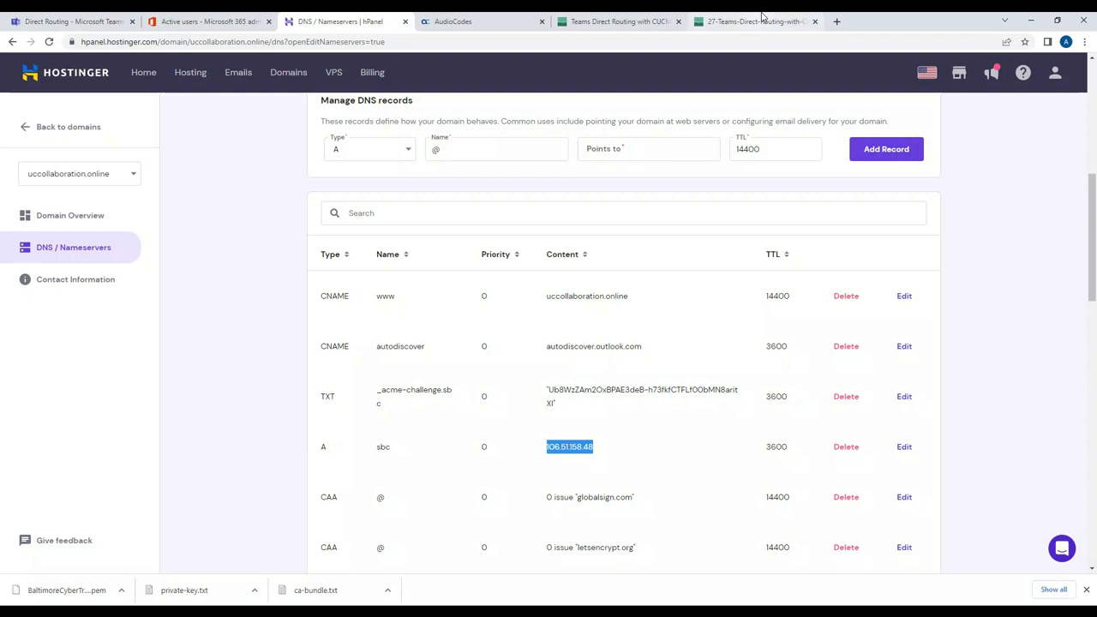
left_click(447, 19)
right_click(742, 229)
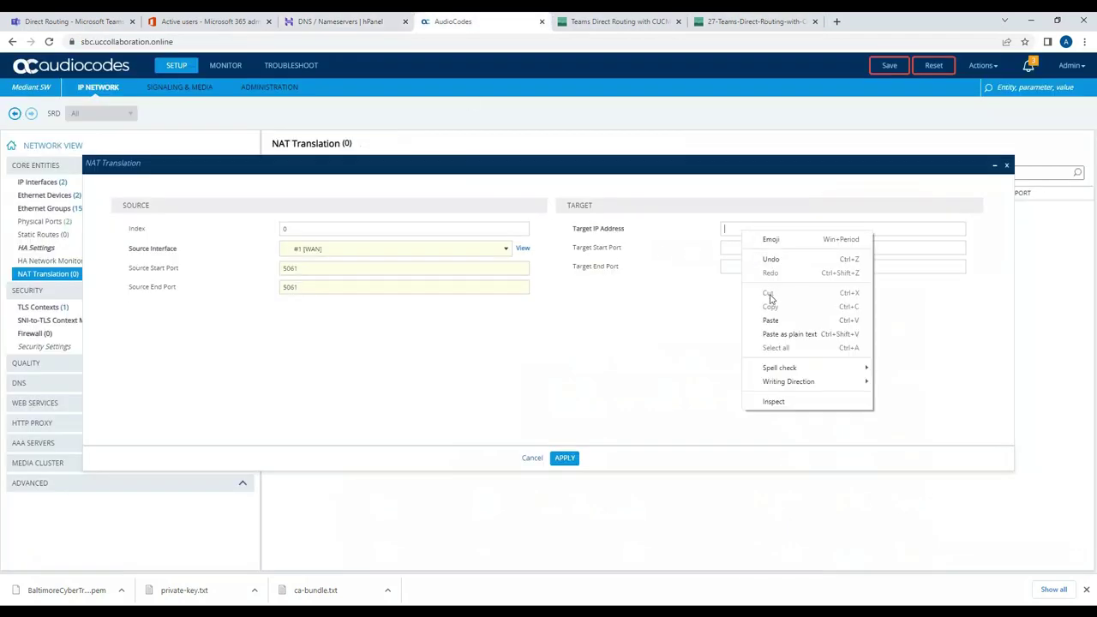
Step: Save the 5061 rule targeting 106.51.158.48, then add a WAN rule for ports 6000–6399 to the same IP
left_click(770, 320)
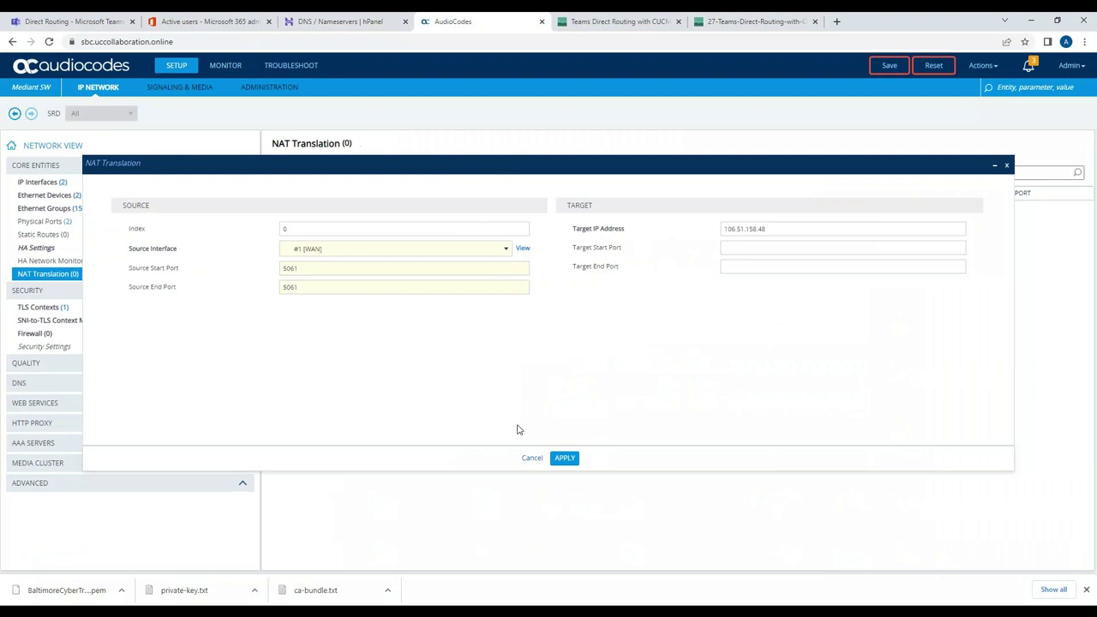
left_click(565, 459)
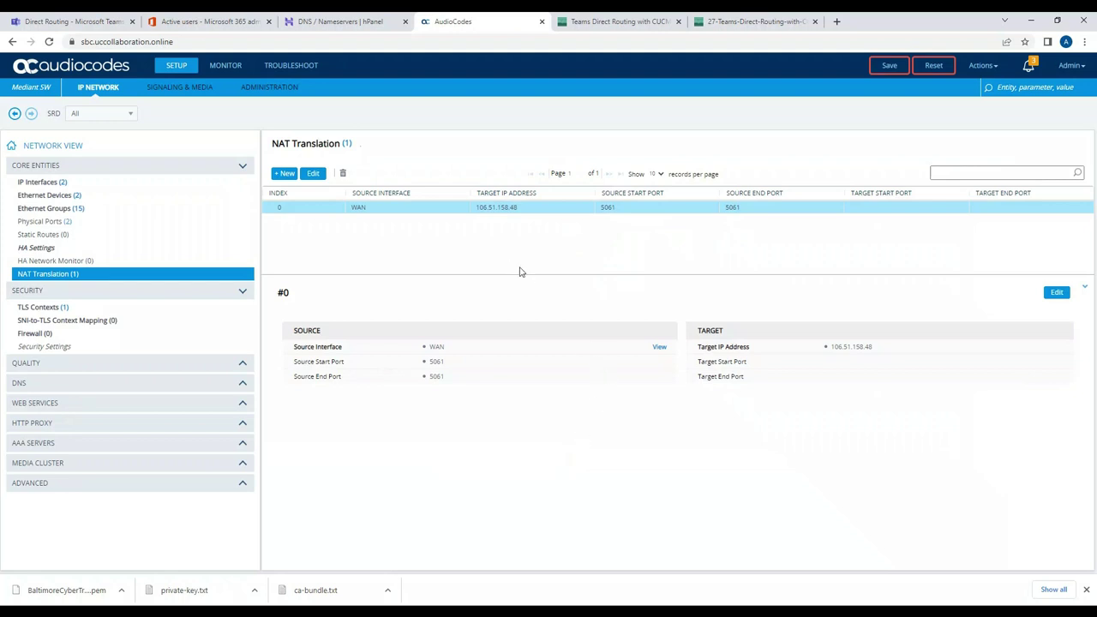
left_click(284, 174)
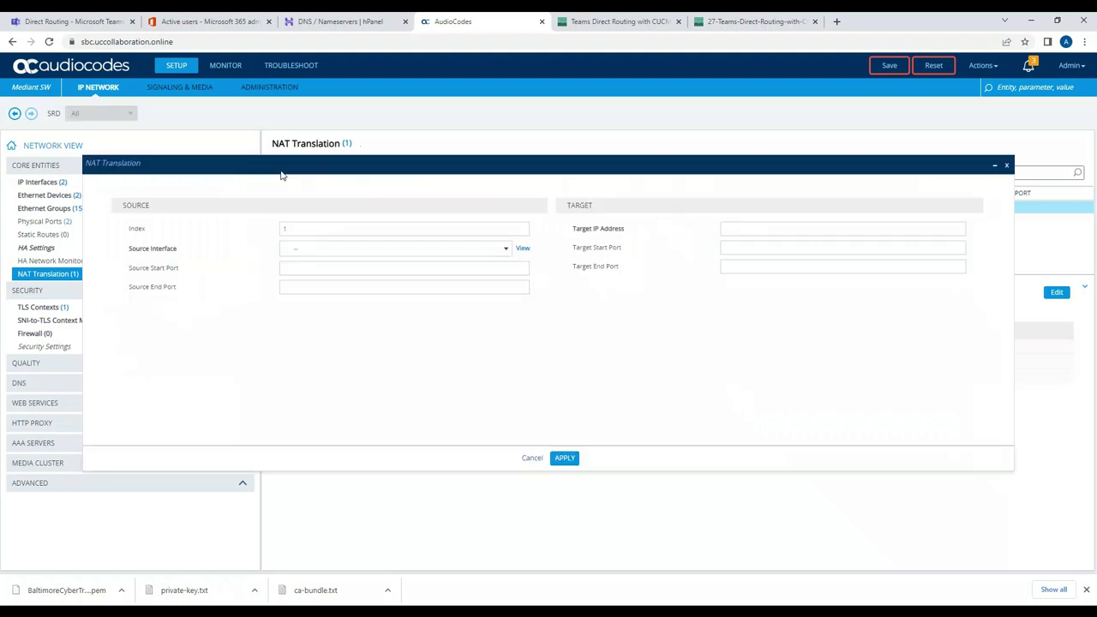
left_click(338, 256)
left_click(341, 318)
left_click(337, 268)
type("6000")
left_click(735, 230)
left_click(797, 258)
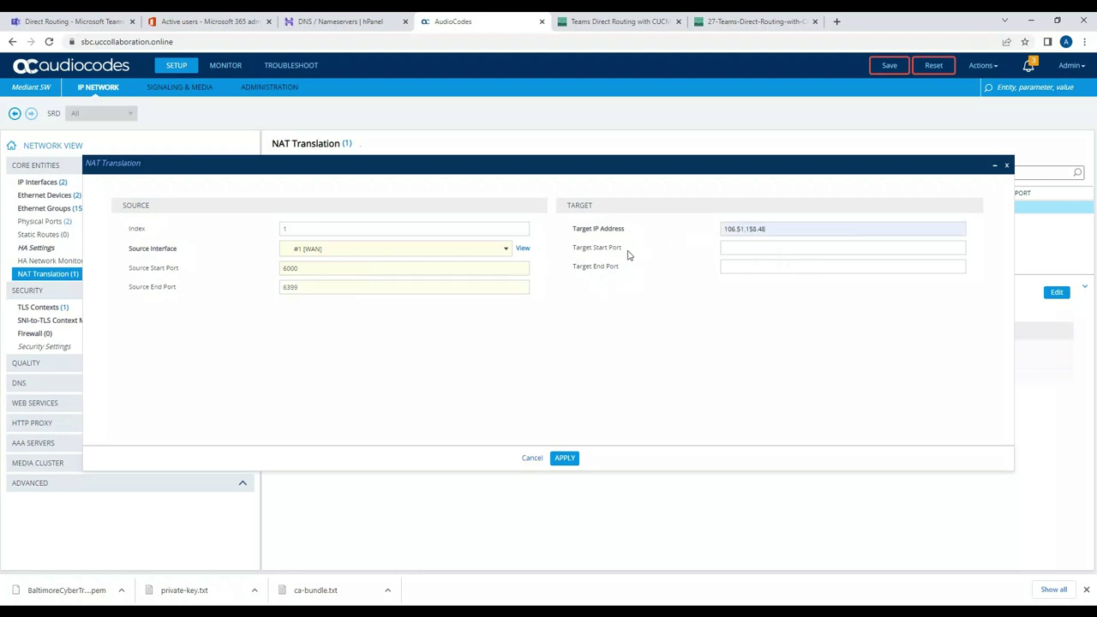
left_click(565, 458)
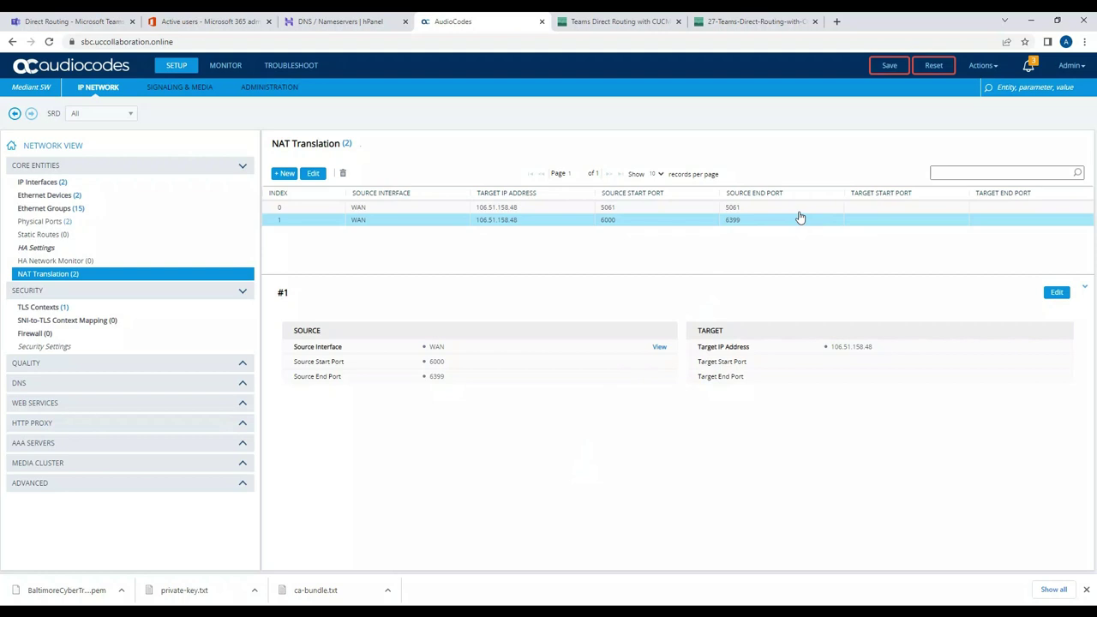
Step: Save the configuration to the device and reset it to activate the changes
left_click(887, 68)
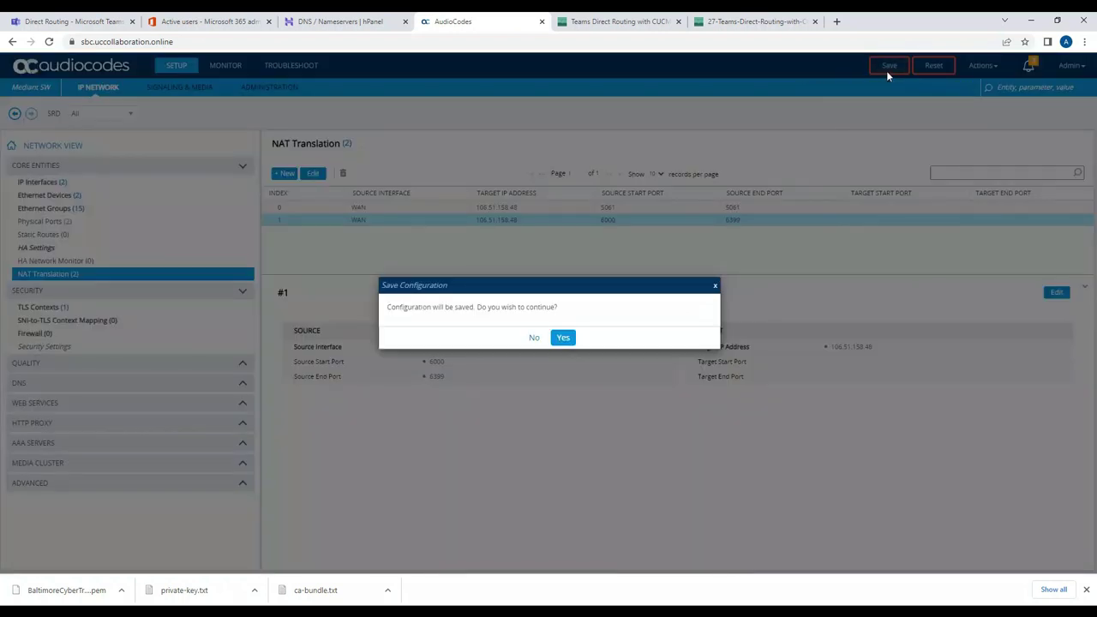
left_click(563, 339)
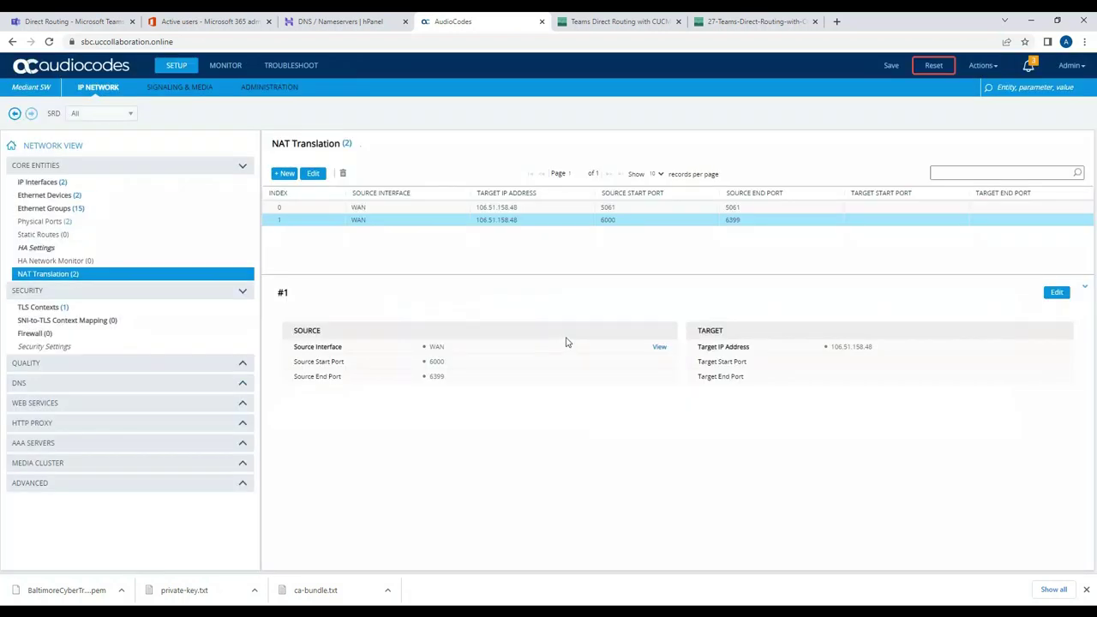
left_click(931, 69)
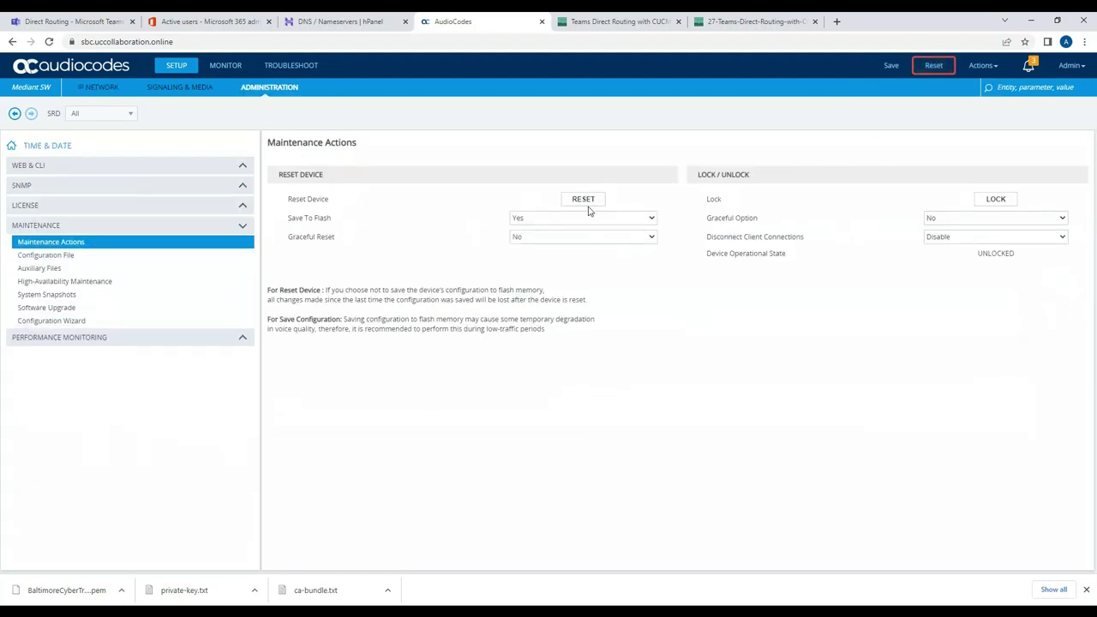
left_click(587, 200)
left_click(603, 101)
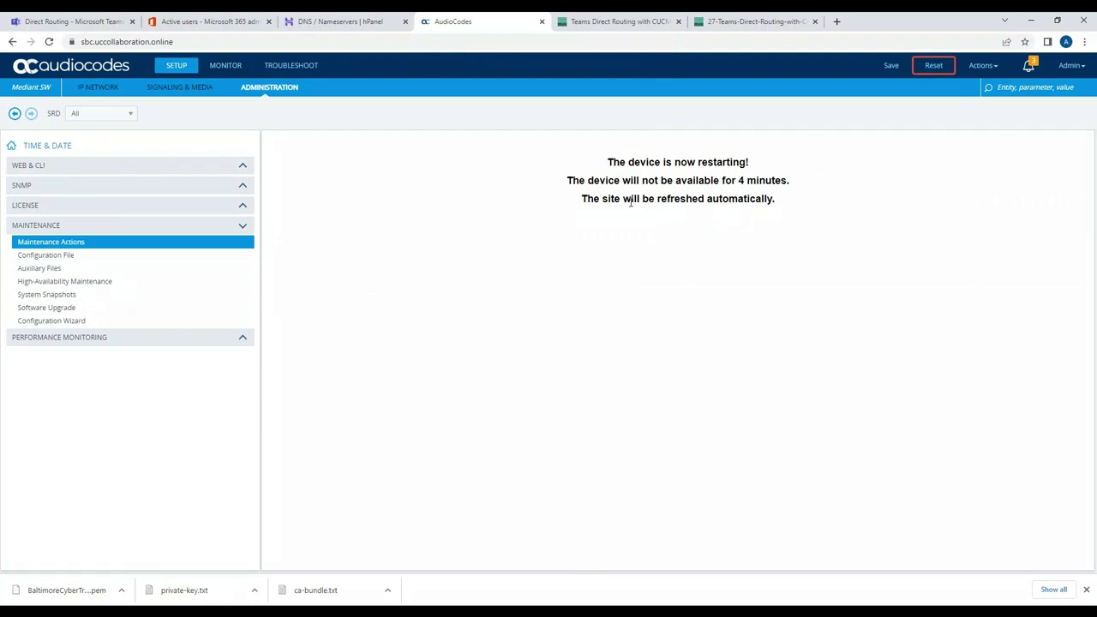
left_click(53, 22)
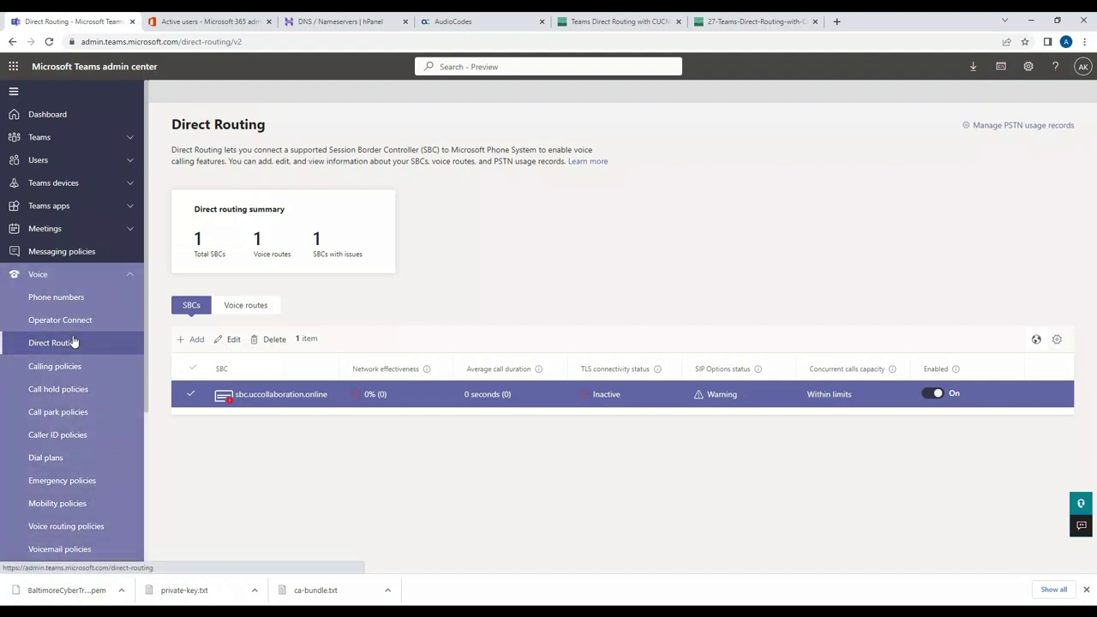
Step: Recheck sbc.uccollaboration.online in Direct Routing; it still shows TLS Inactive and a SIP Options warning
left_click(73, 341)
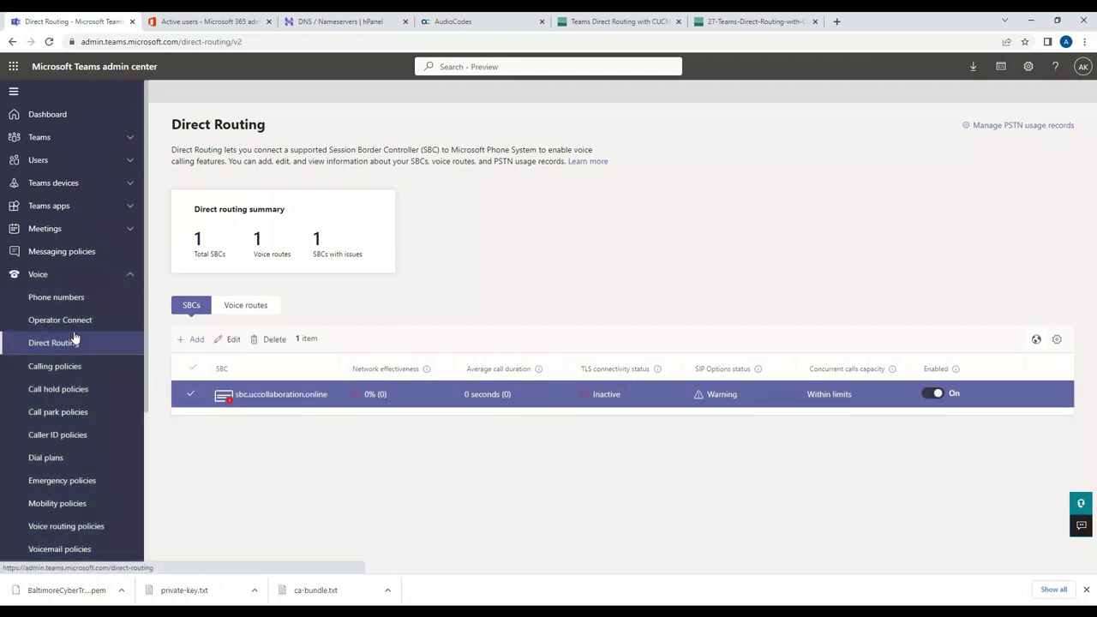
left_click(74, 340)
left_click(73, 331)
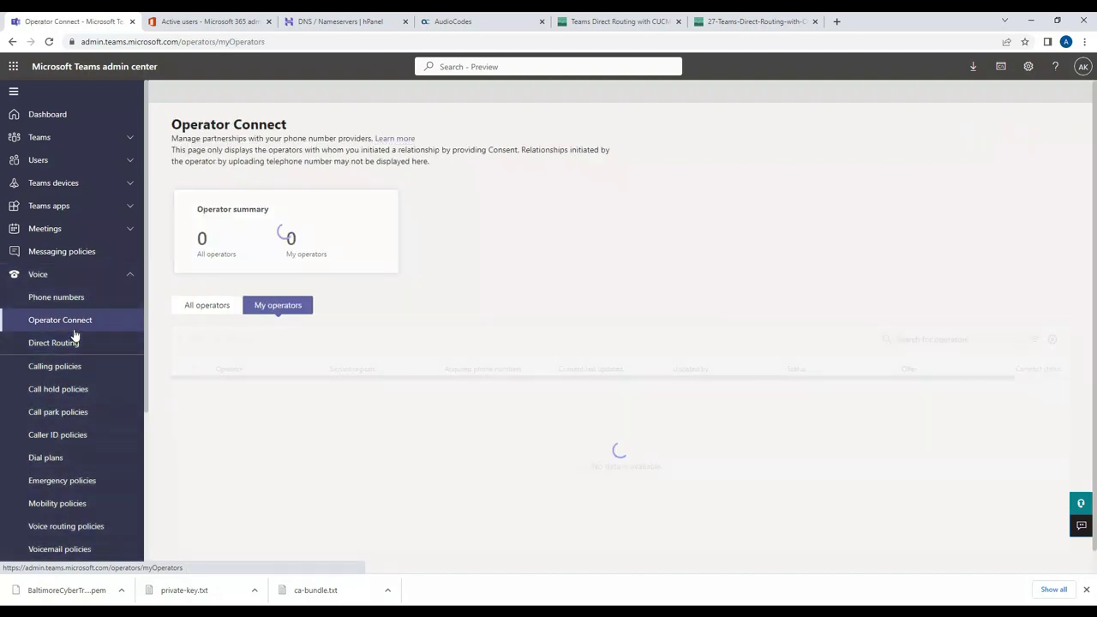
left_click(73, 341)
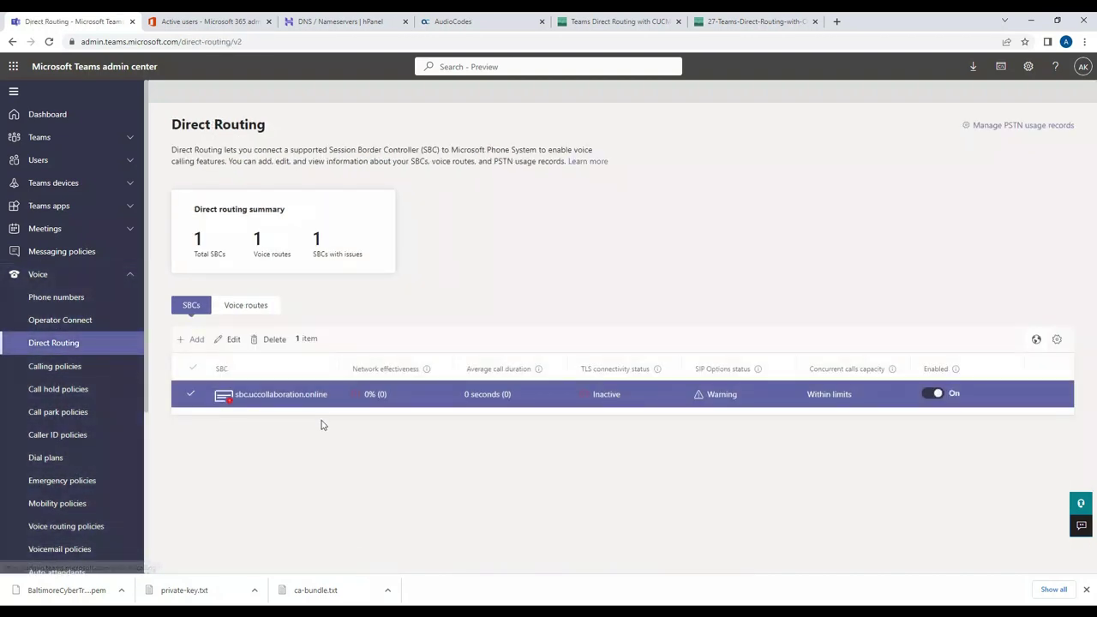
left_click(191, 394)
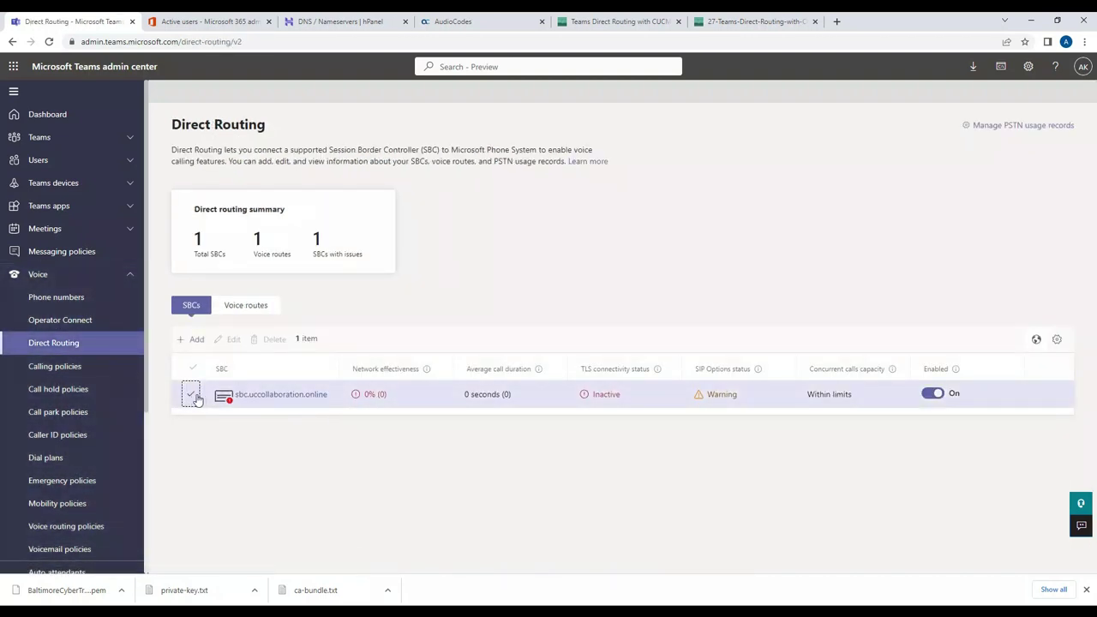
left_click(192, 396)
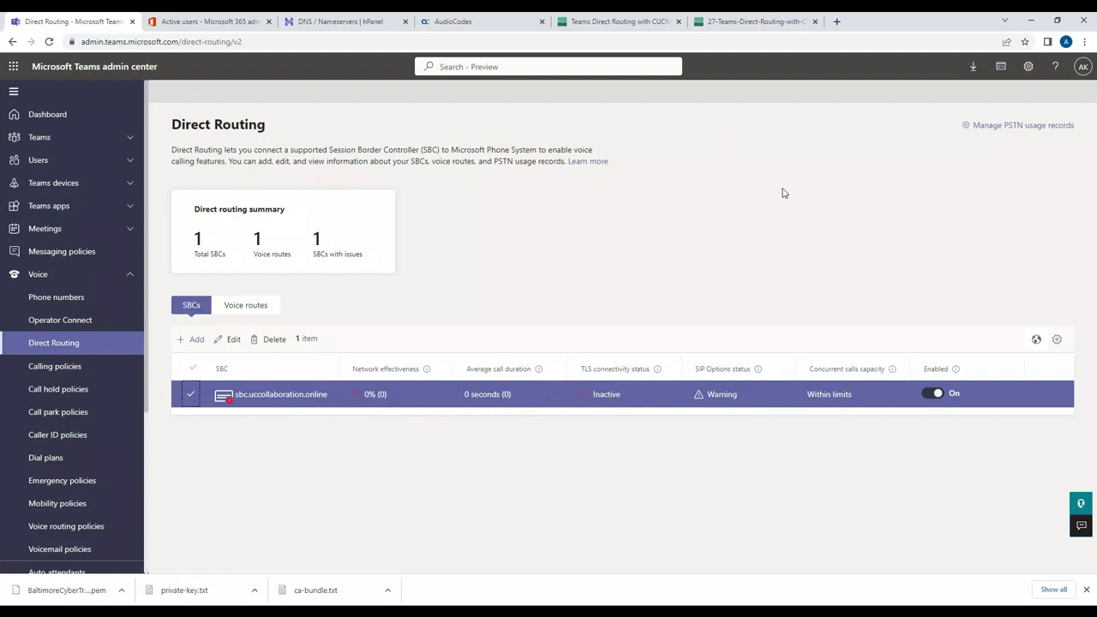
left_click(477, 20)
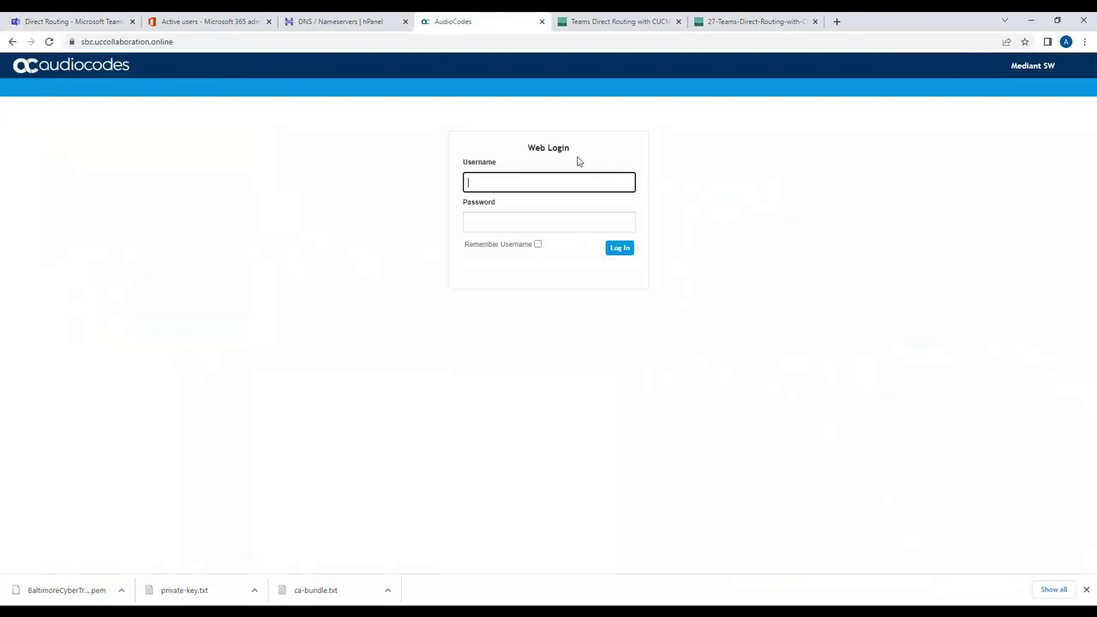
Step: Log back into the SBC with the admin username and password, then reload Teams Direct Routing
left_click(549, 178)
type("Admin")
key("Tab")
type("A***")
key("Return")
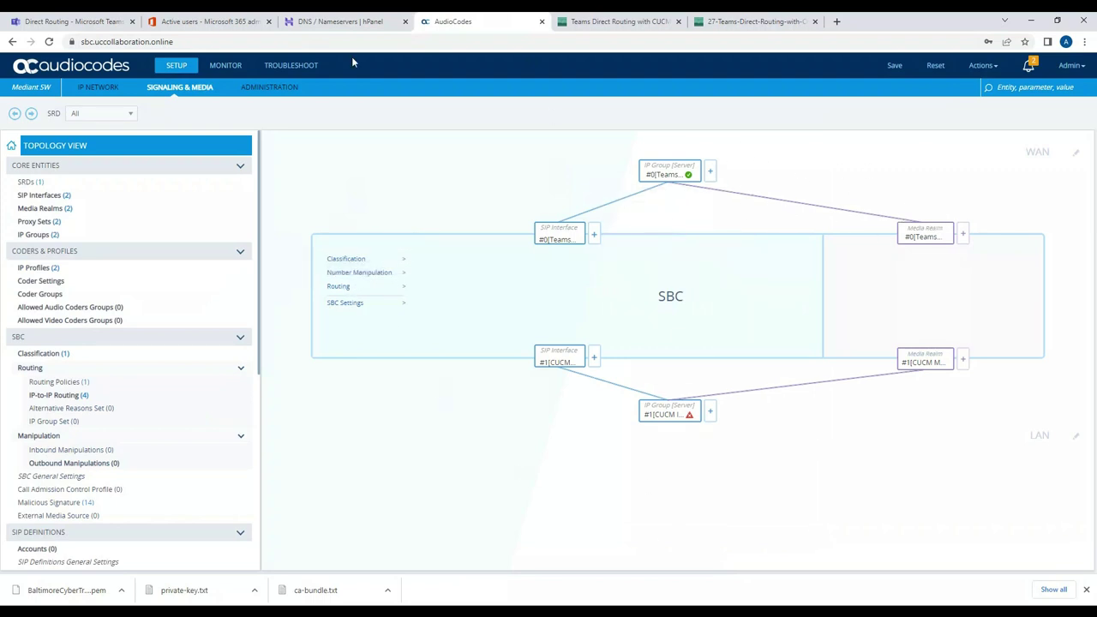
left_click(77, 21)
left_click(75, 344)
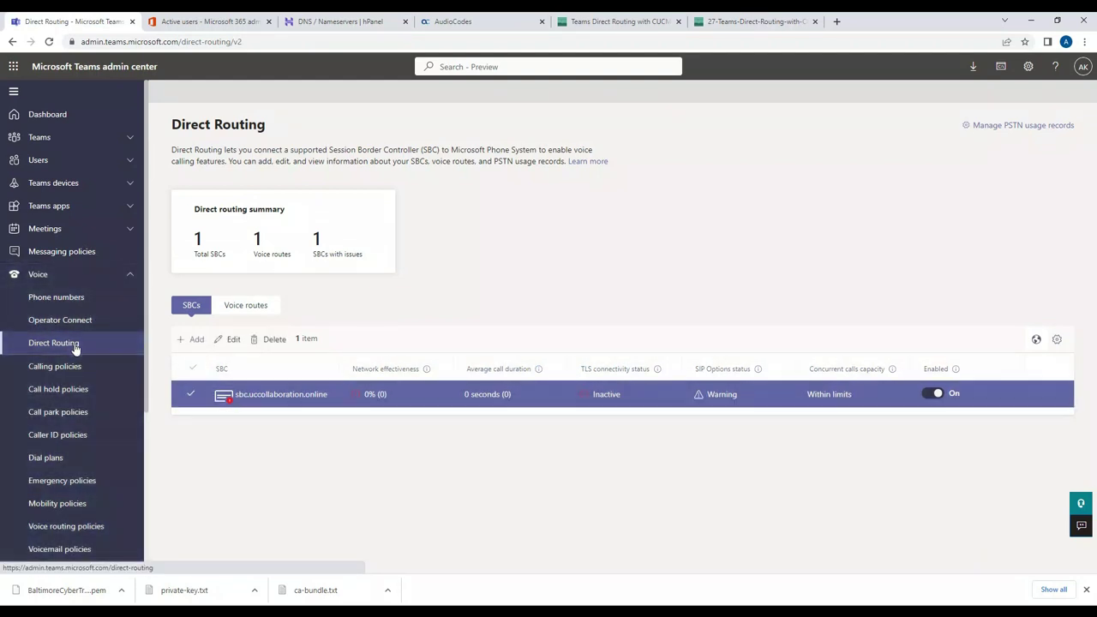
Step: Review sbc.uccollaboration.online's settings: enabled, SIP port 5061, TLS Inactive, SIP Options Warning
left_click(255, 395)
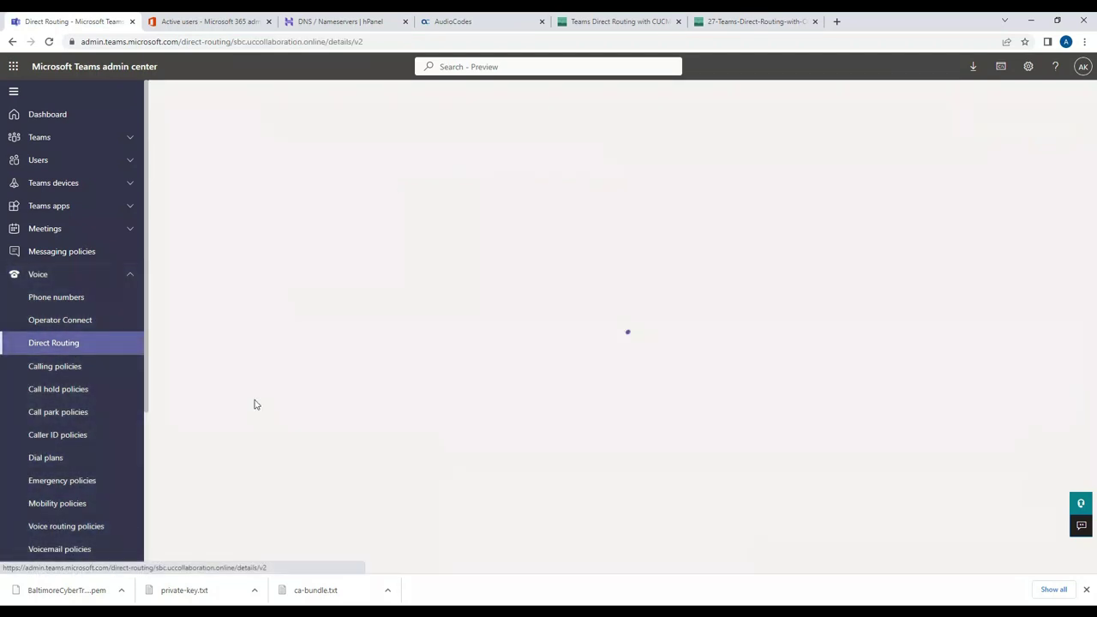
left_click(245, 322)
scroll(430, 345, "down", 3)
scroll(431, 346, "down", 2)
scroll(431, 347, "up", 5)
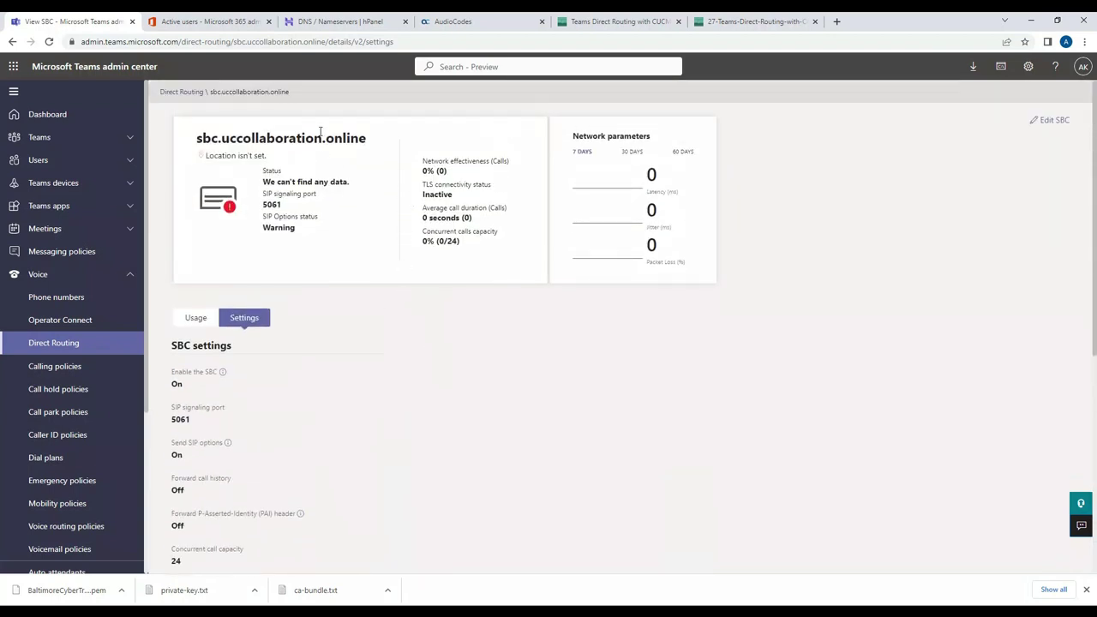
left_click(451, 20)
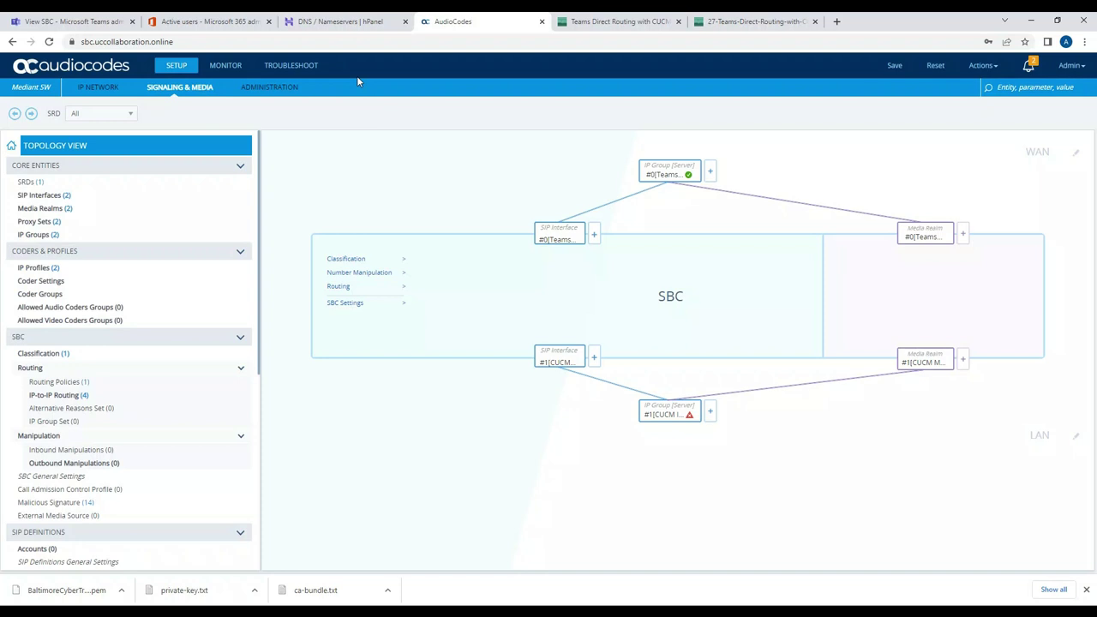
left_click(100, 19)
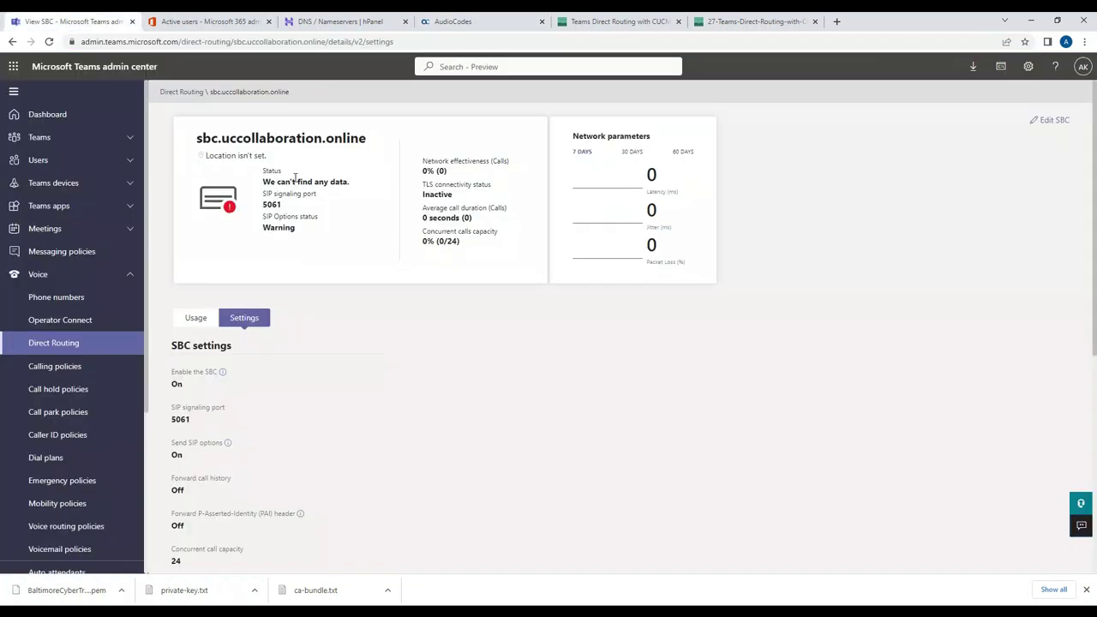